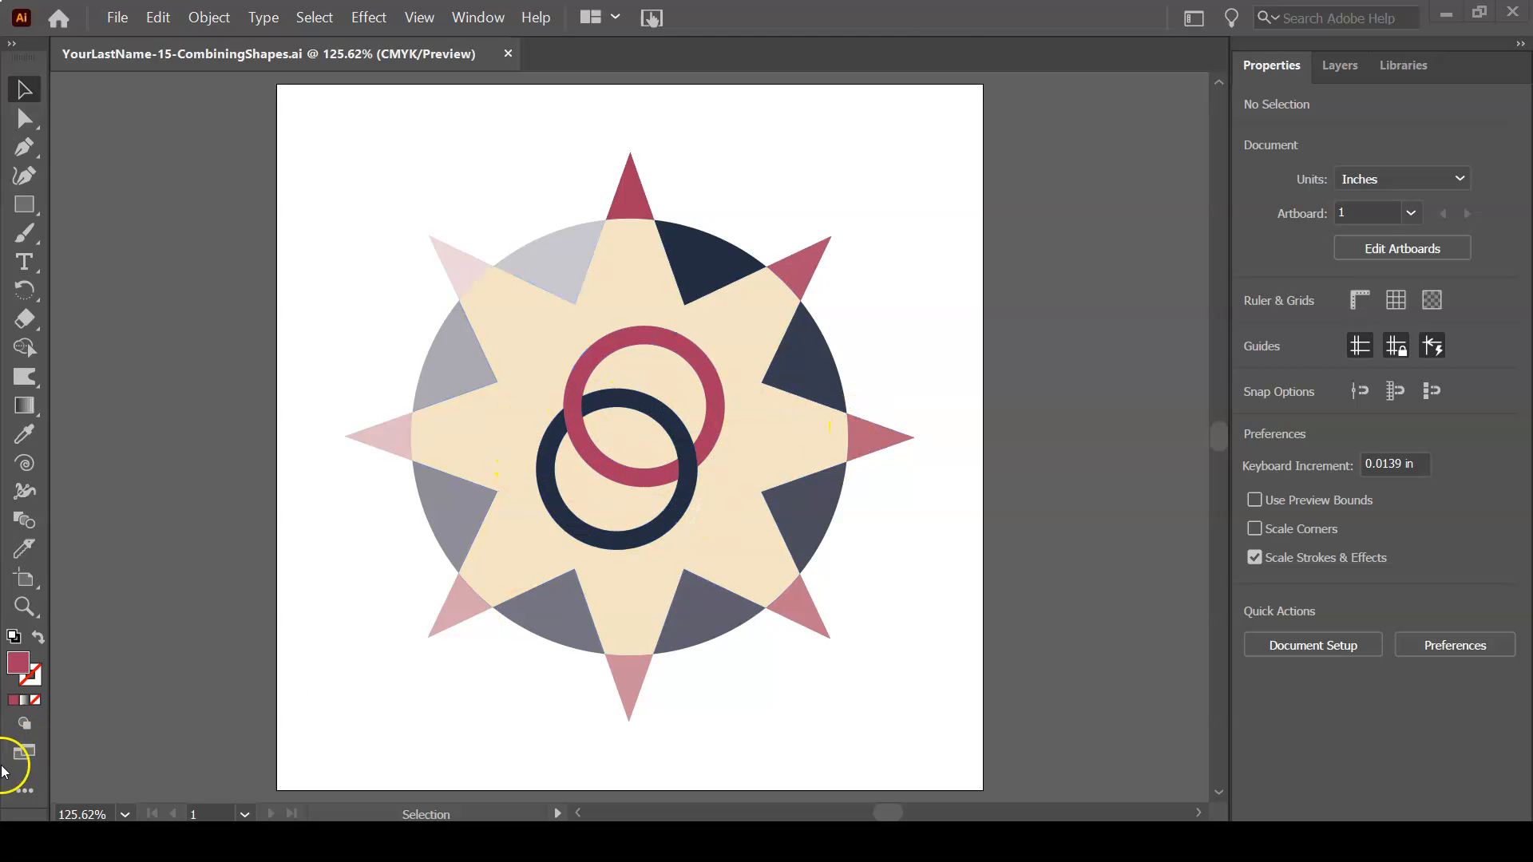
Close the open artwork file and start a new document with its units set to inches
left_click(507, 53)
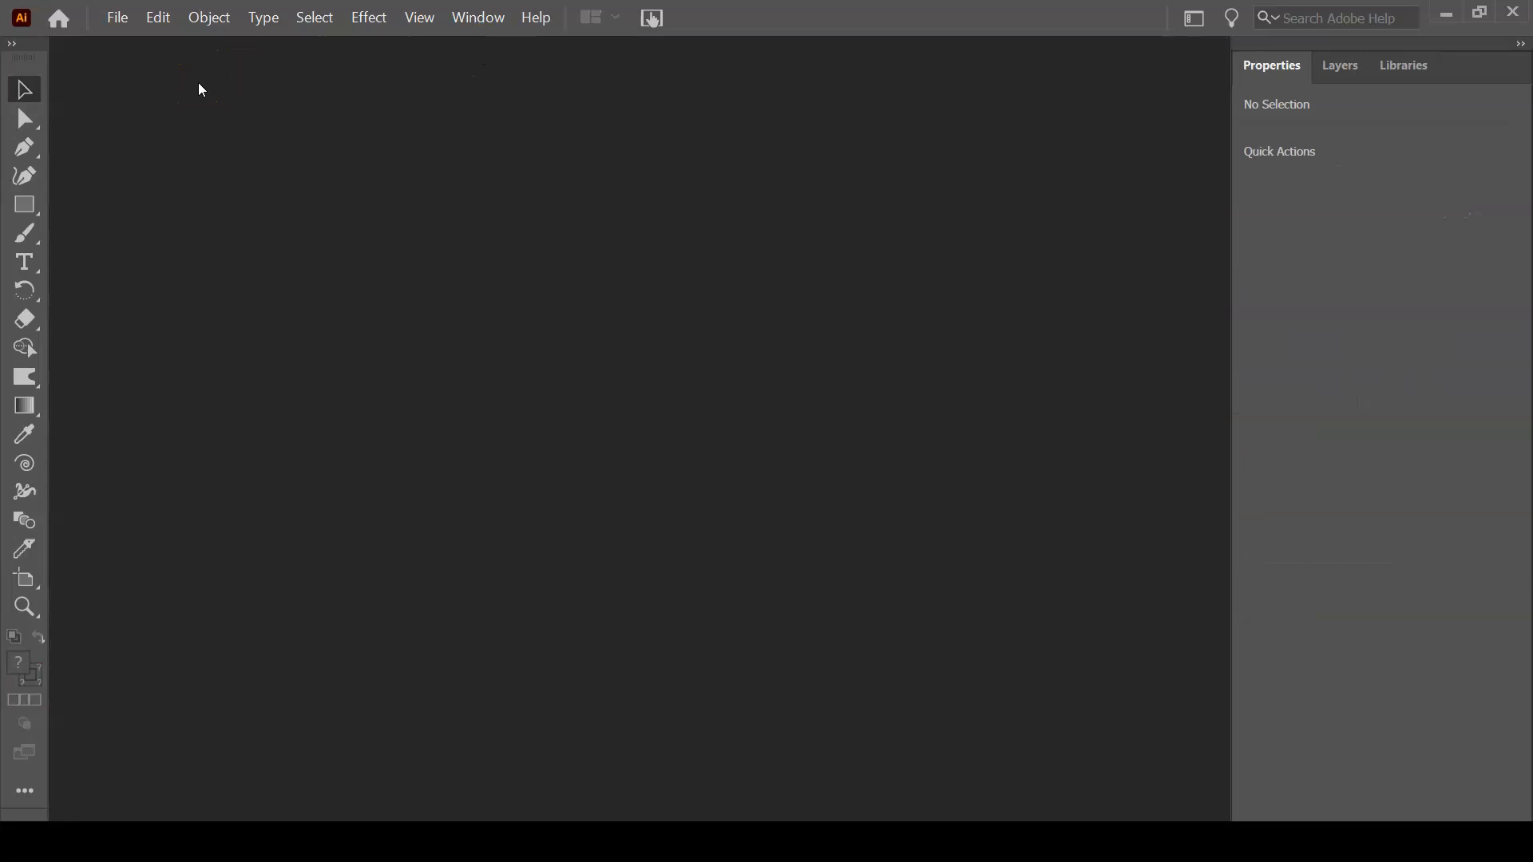
left_click(126, 14)
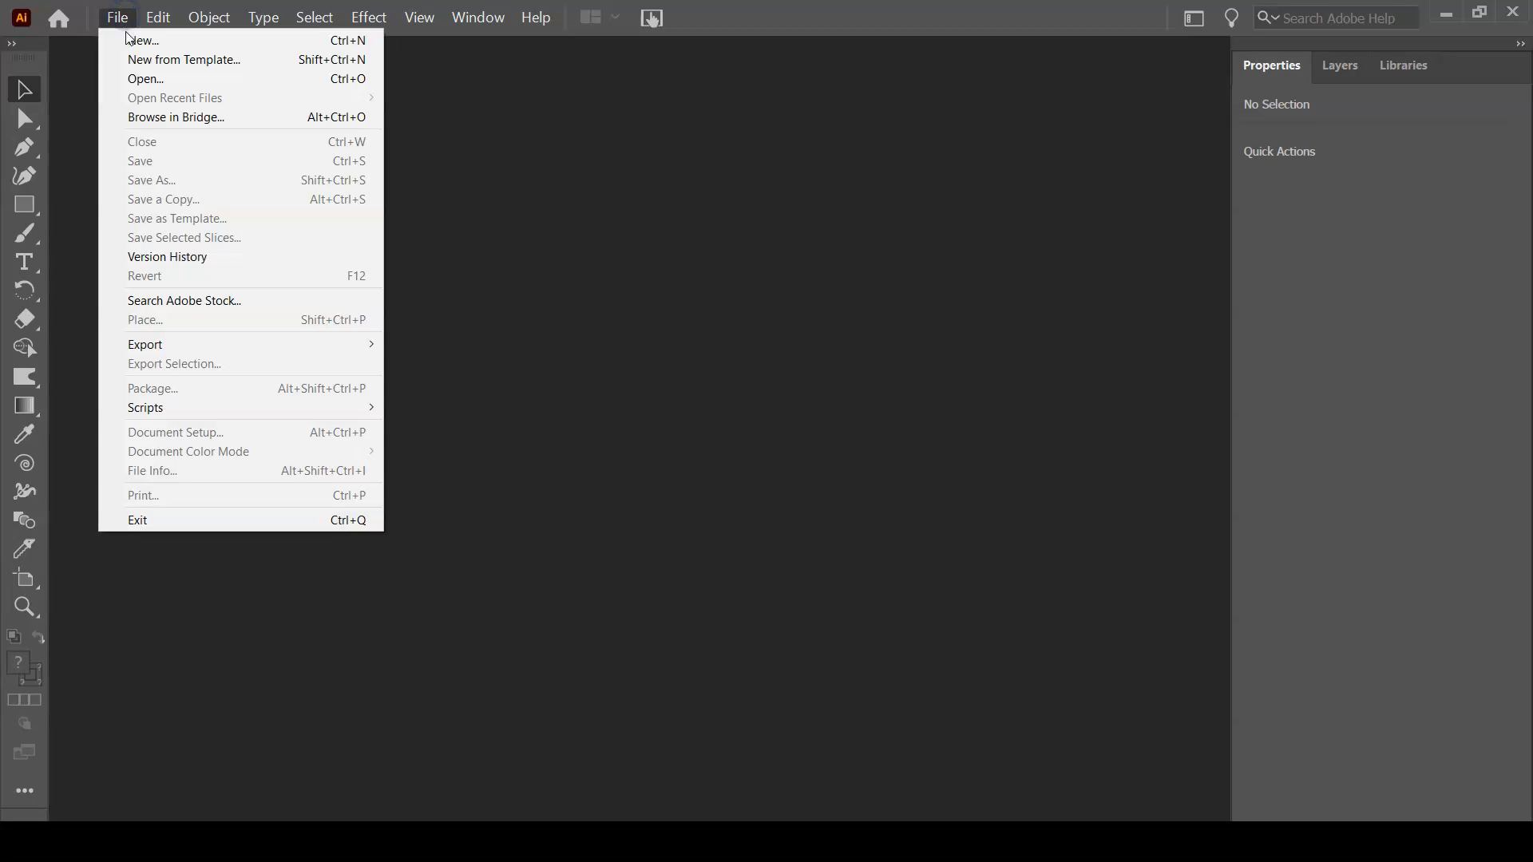
left_click(130, 40)
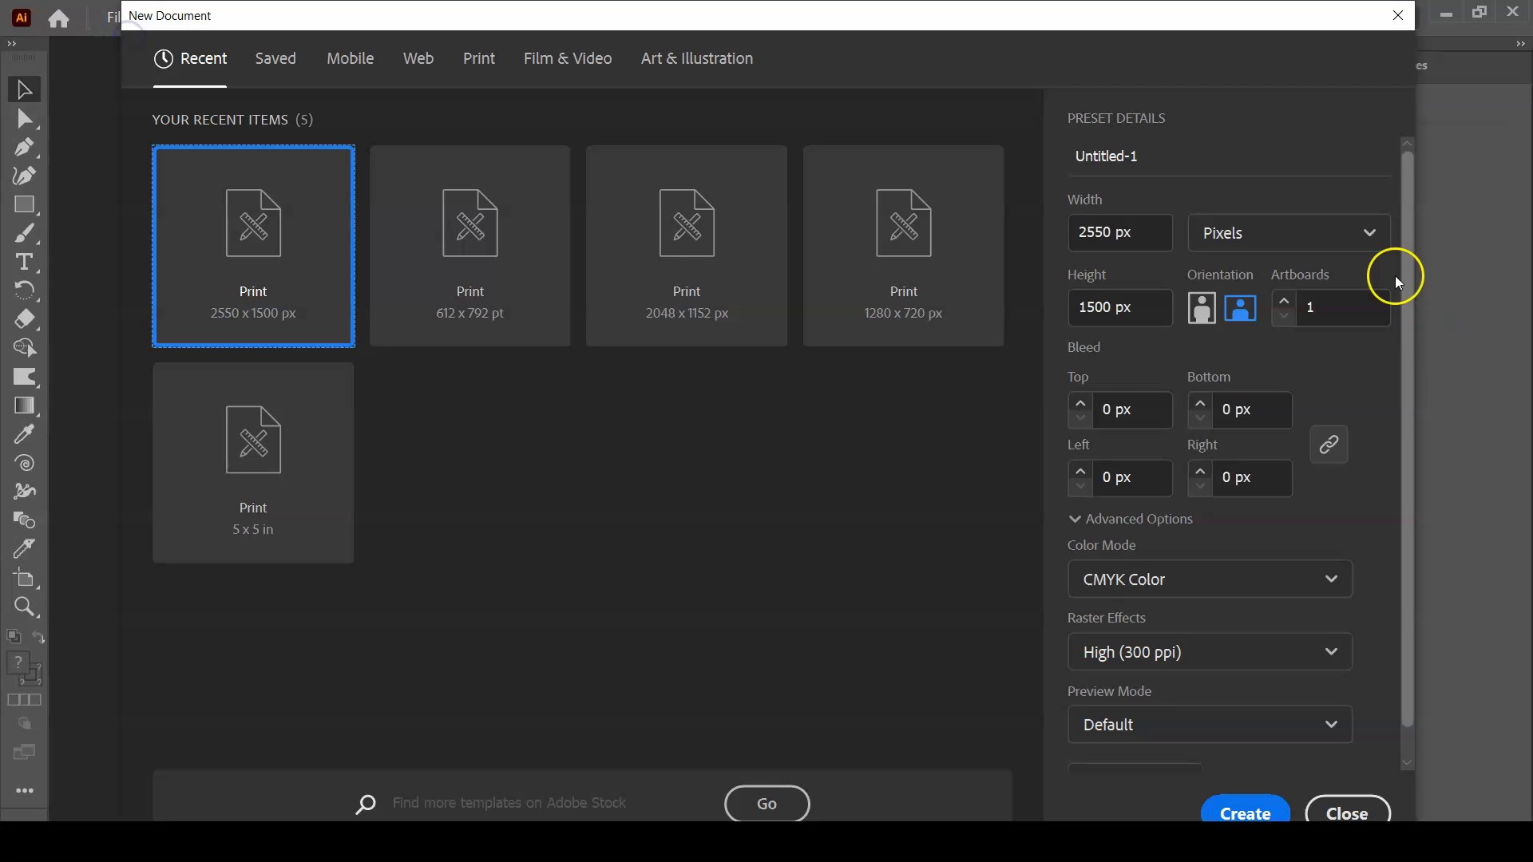
left_click(1338, 238)
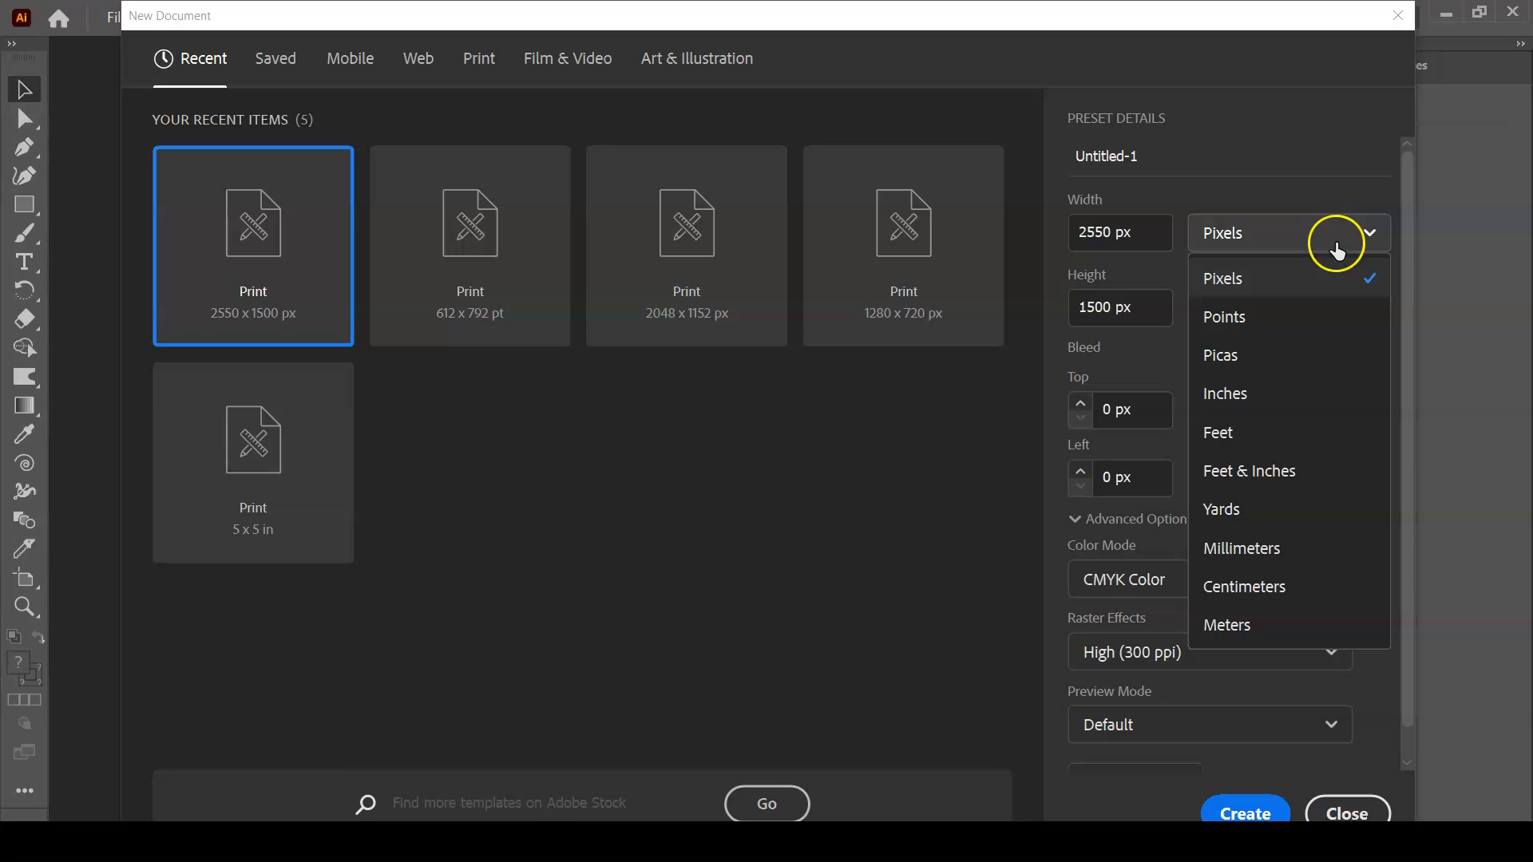
left_click(1321, 397)
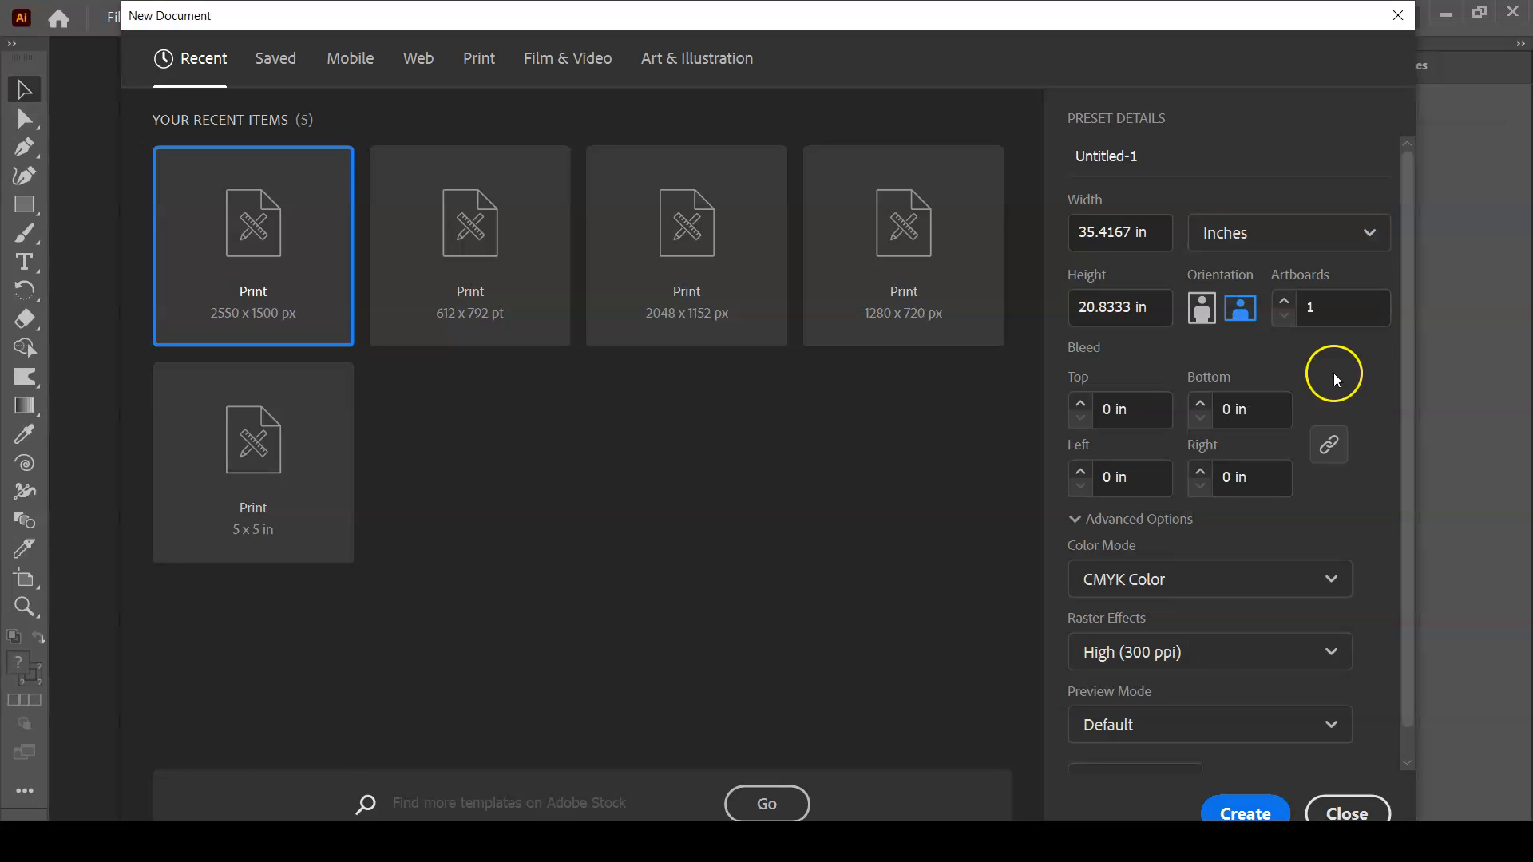
Set the new document's width and height to 5 in each and create it
left_click(1093, 242)
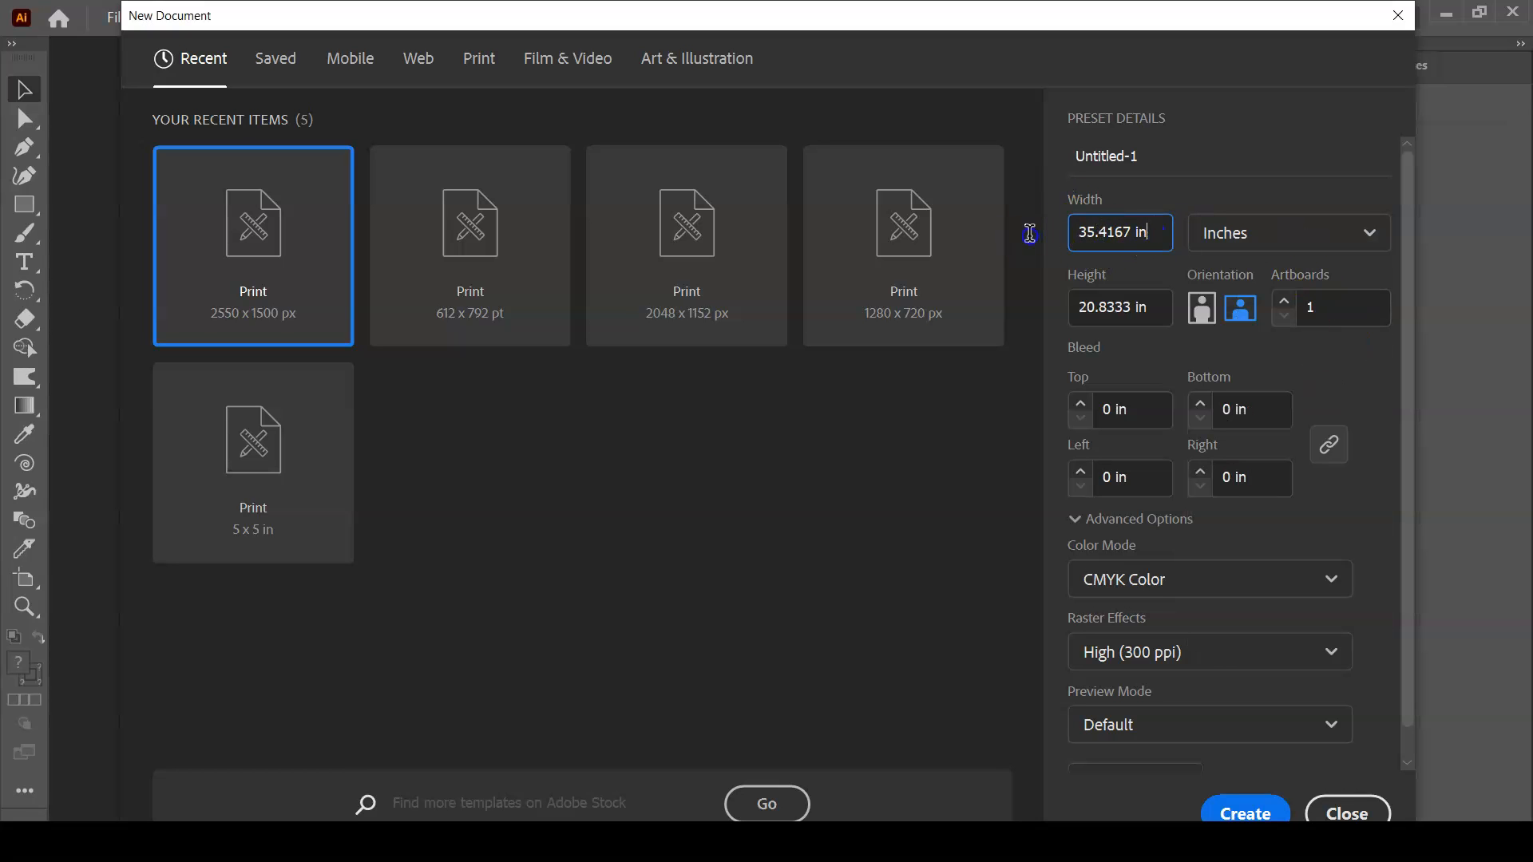
triple_click(1111, 232)
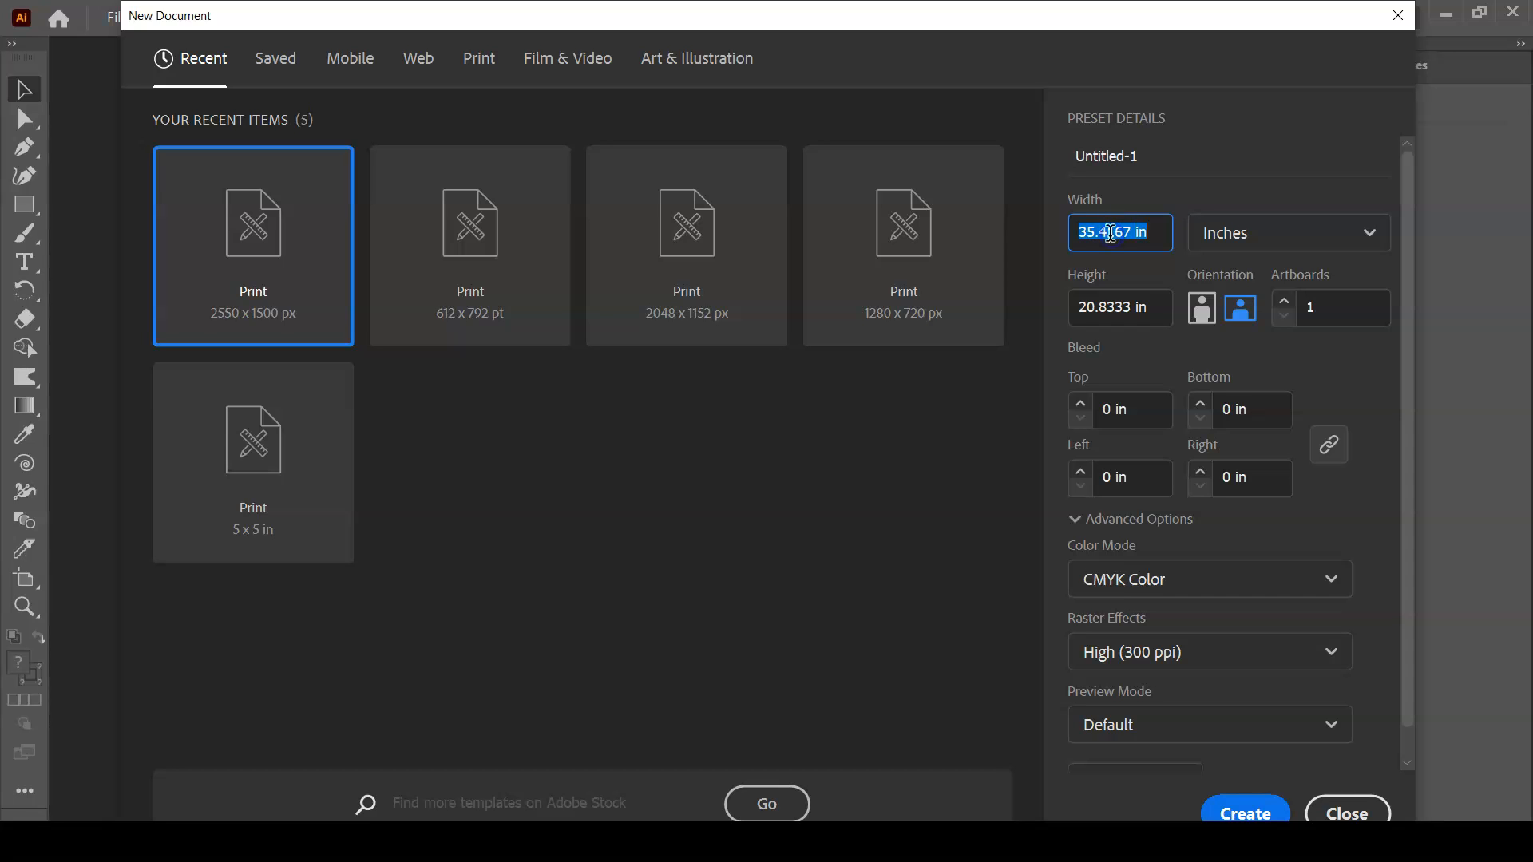
type("5")
key("Tab")
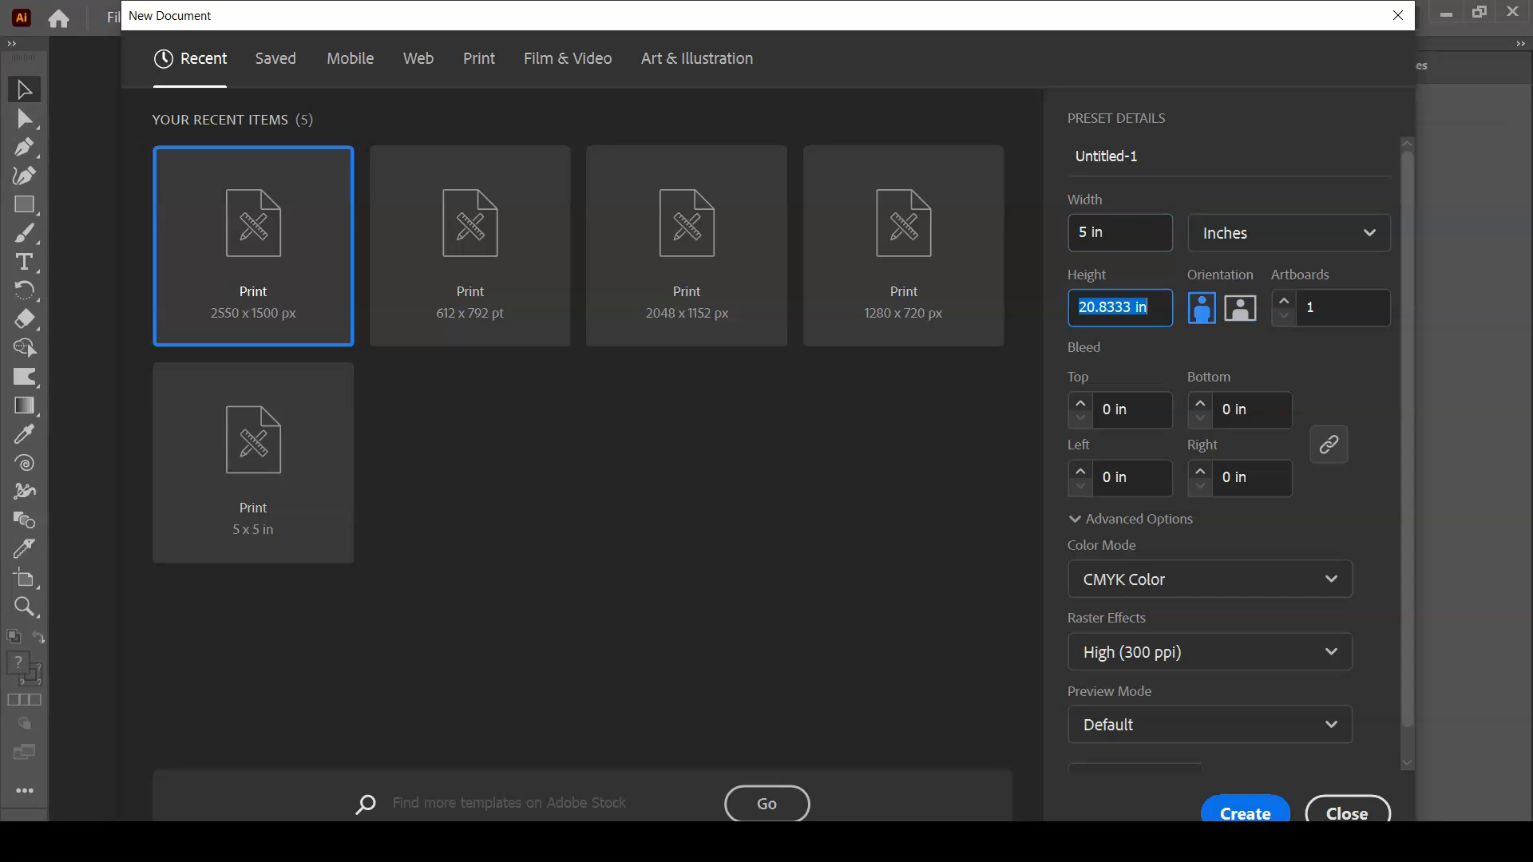
type("5")
key("Tab")
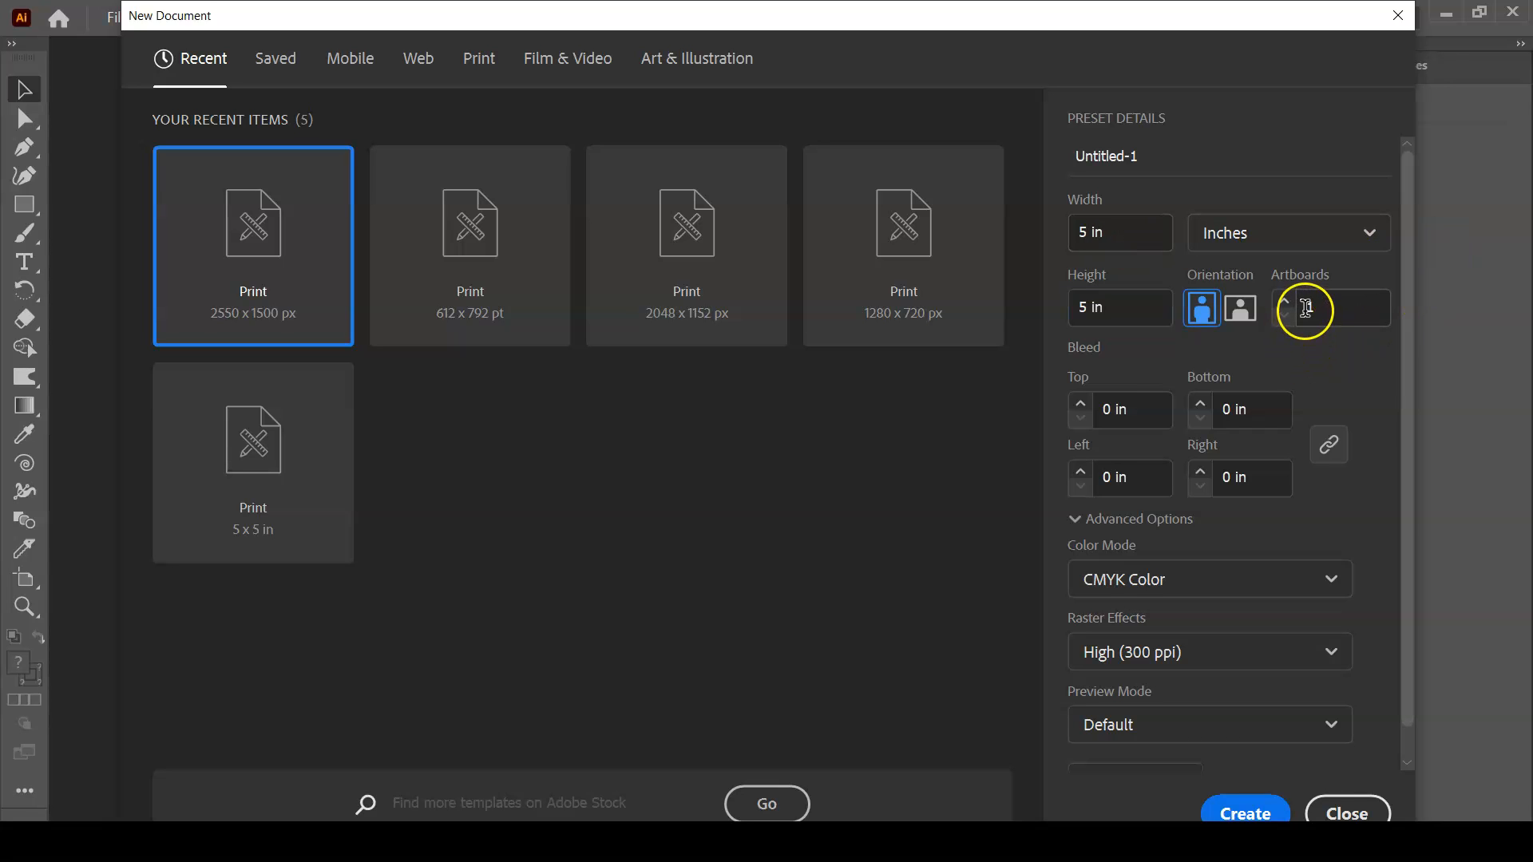
left_click(1234, 815)
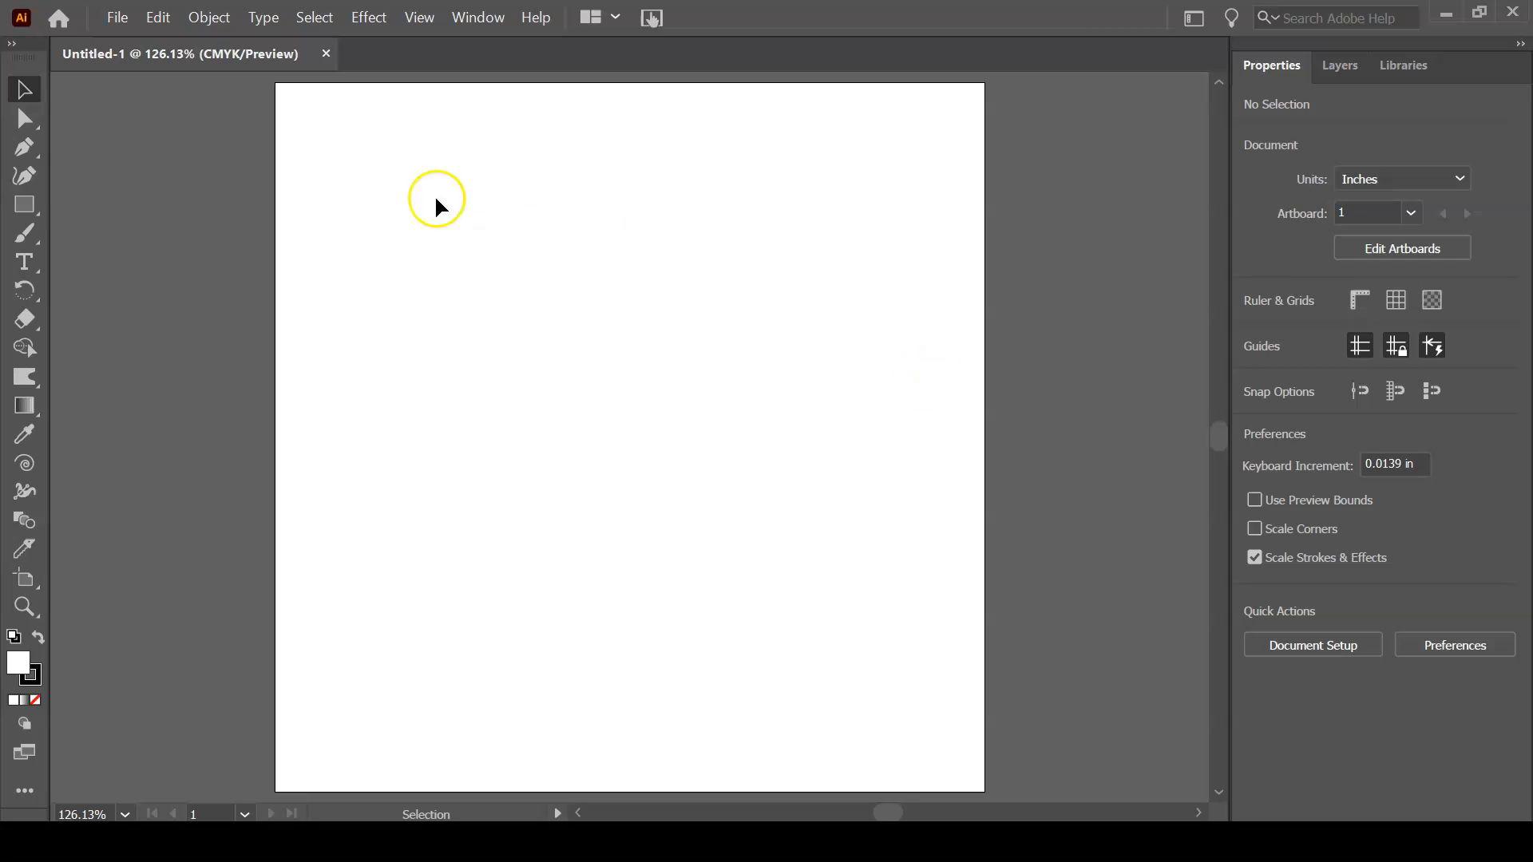
Start saving a copy of the document under a new name, creating and opening the folder Lab15-Ai-CombiningObjects inside AdobeDesignSuite
left_click(122, 17)
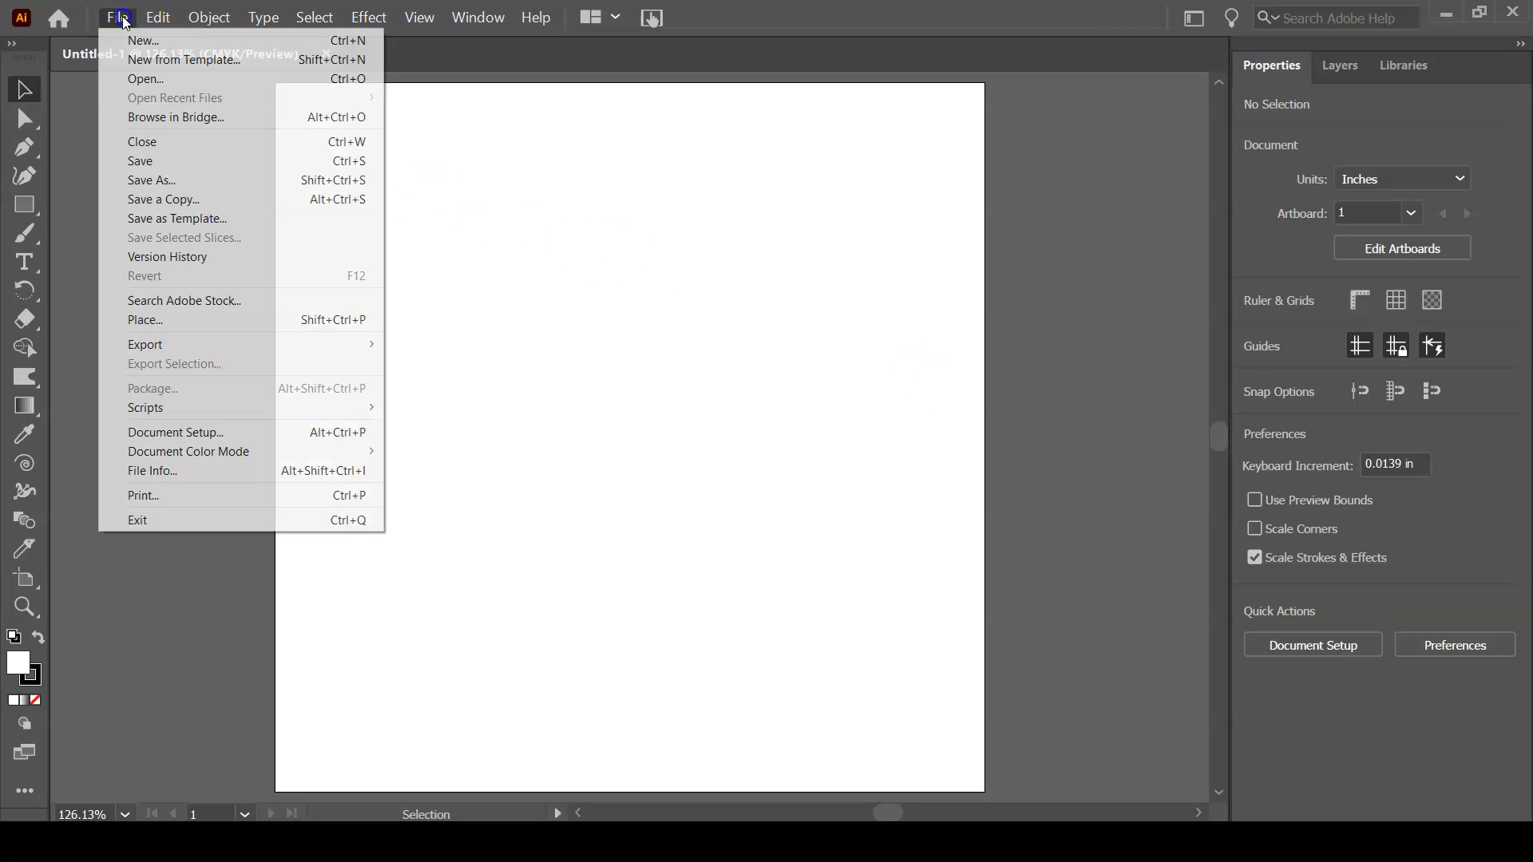
left_click(138, 191)
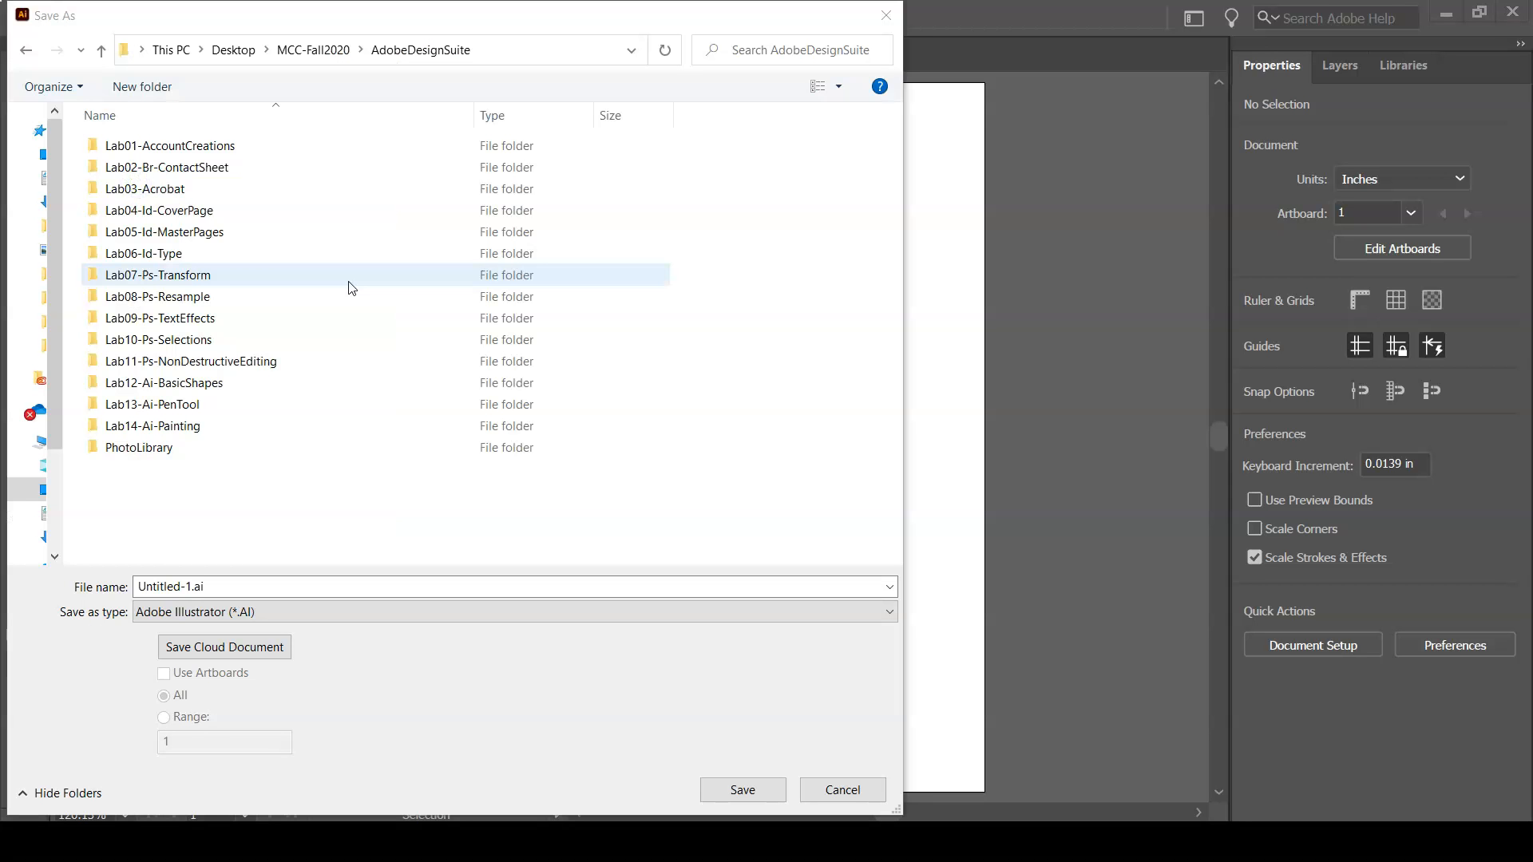
left_click(156, 85)
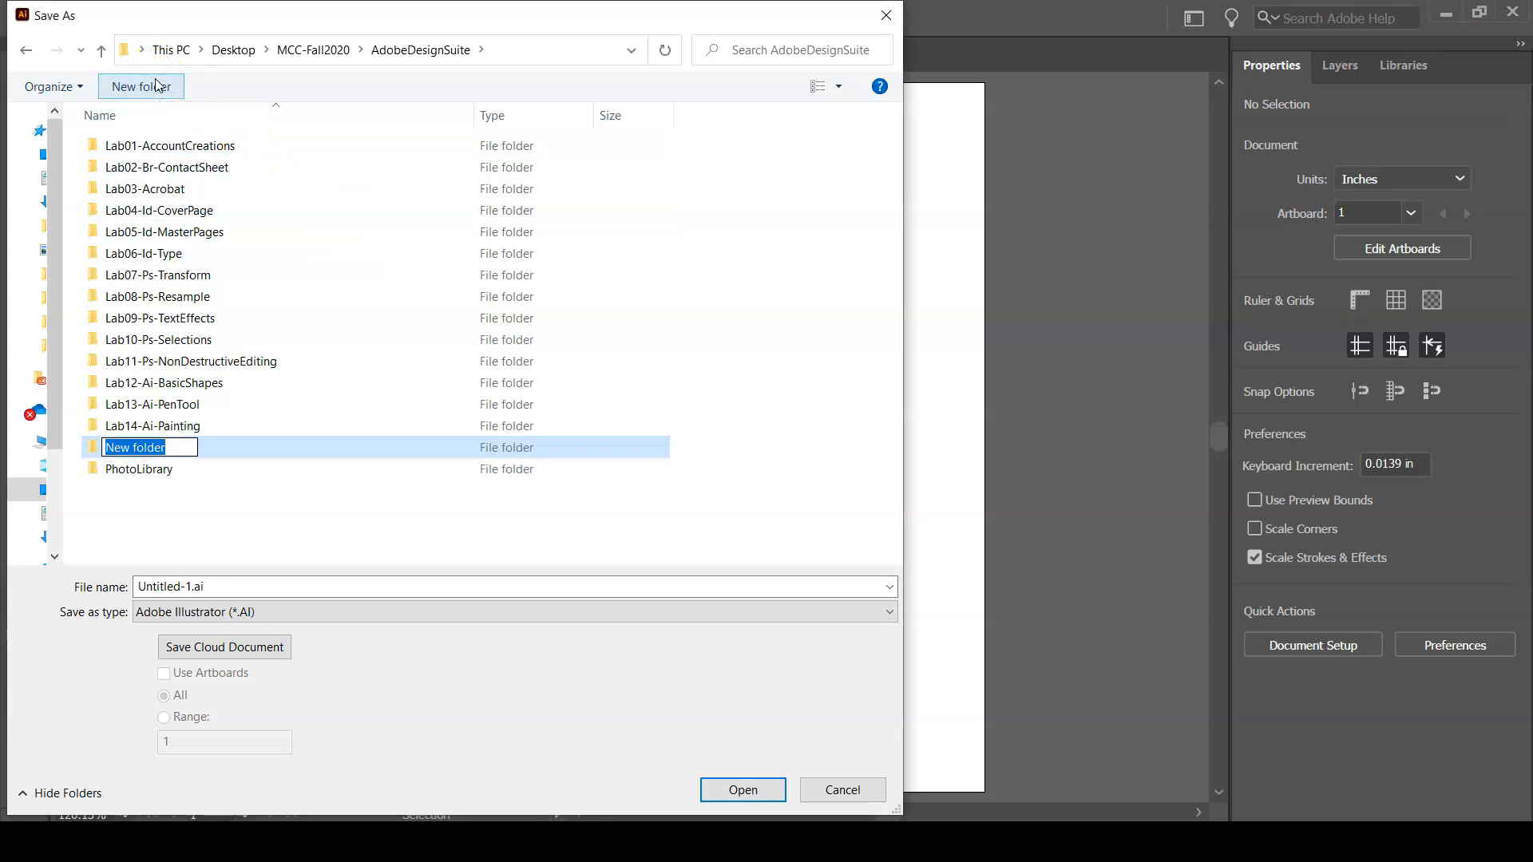
type("La")
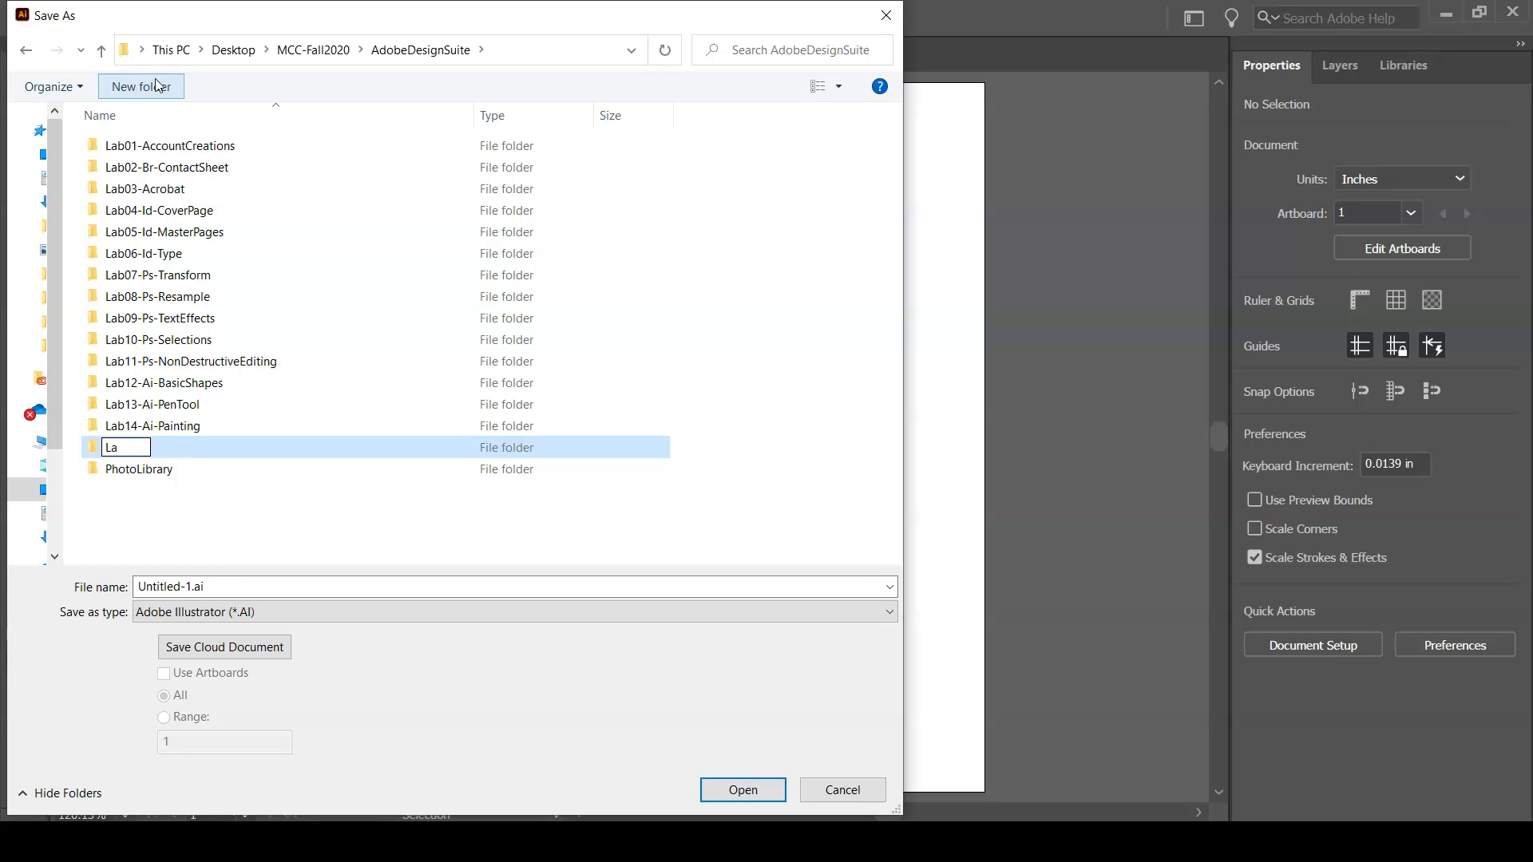
type("b15-Ai-Combining")
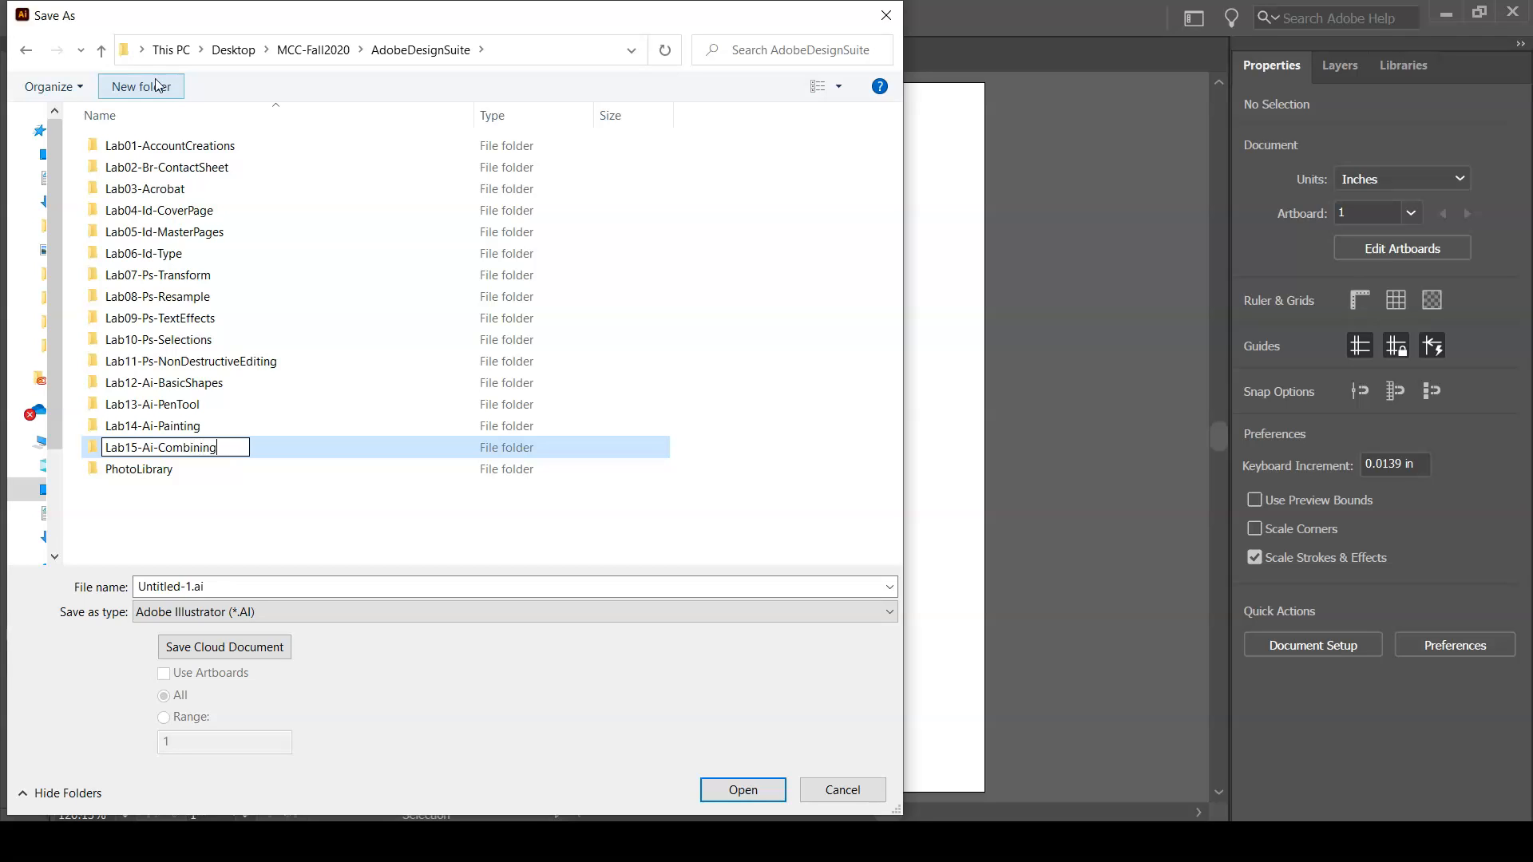
type("Objects")
left_click(95, 447)
double_click(94, 448)
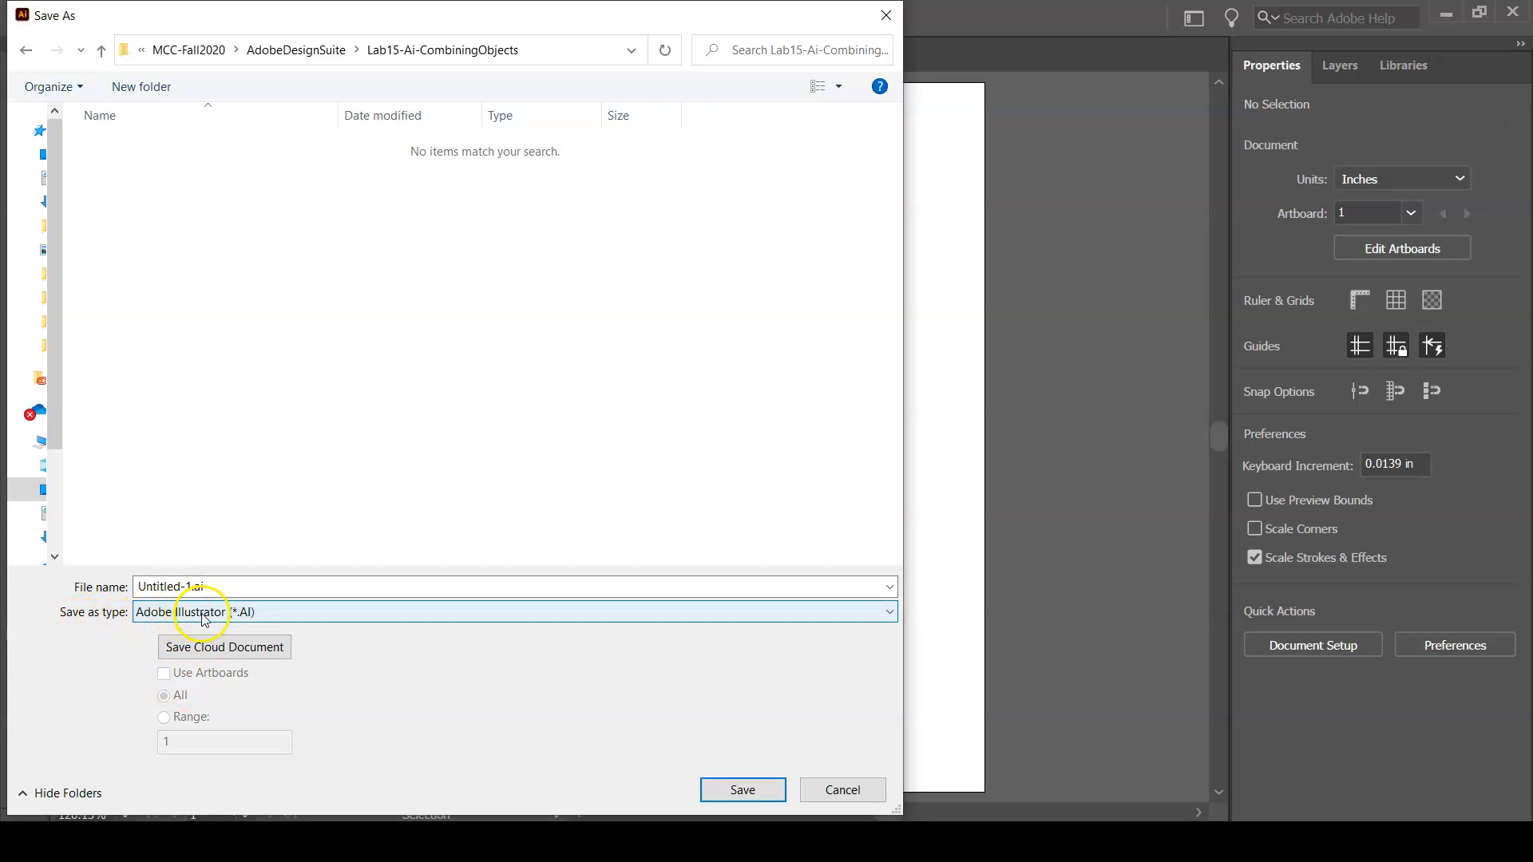
Name the file YourLastName-15-Ai-CombiningObjects.ai and save it with the default Illustrator 2020 options
double_click(194, 587)
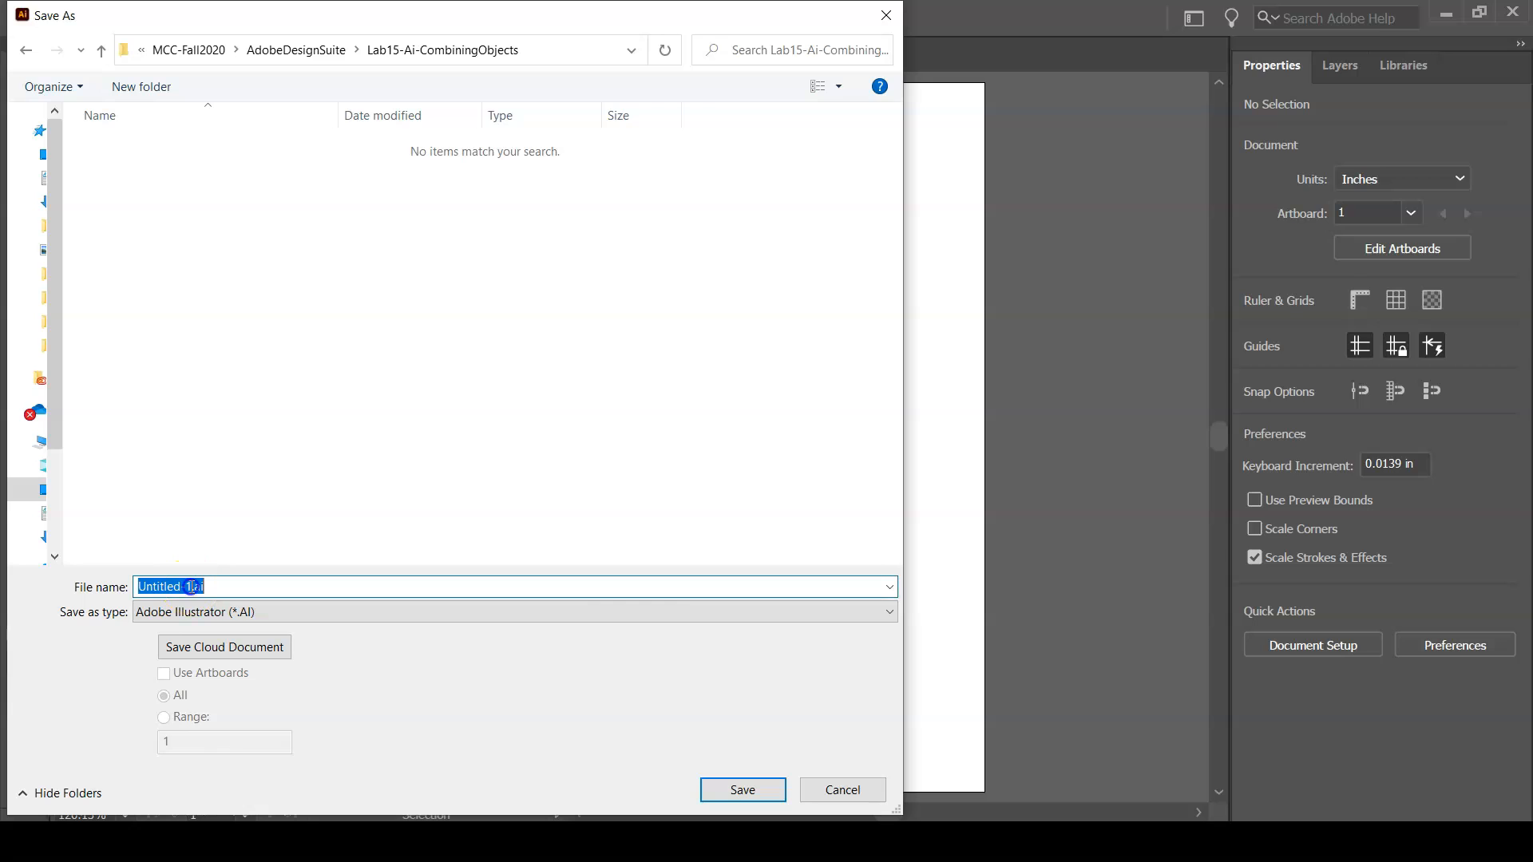
left_click(192, 587)
left_click_drag(190, 587, 118, 583)
type("Your")
type("LastNa")
type("me")
type("-")
type("15")
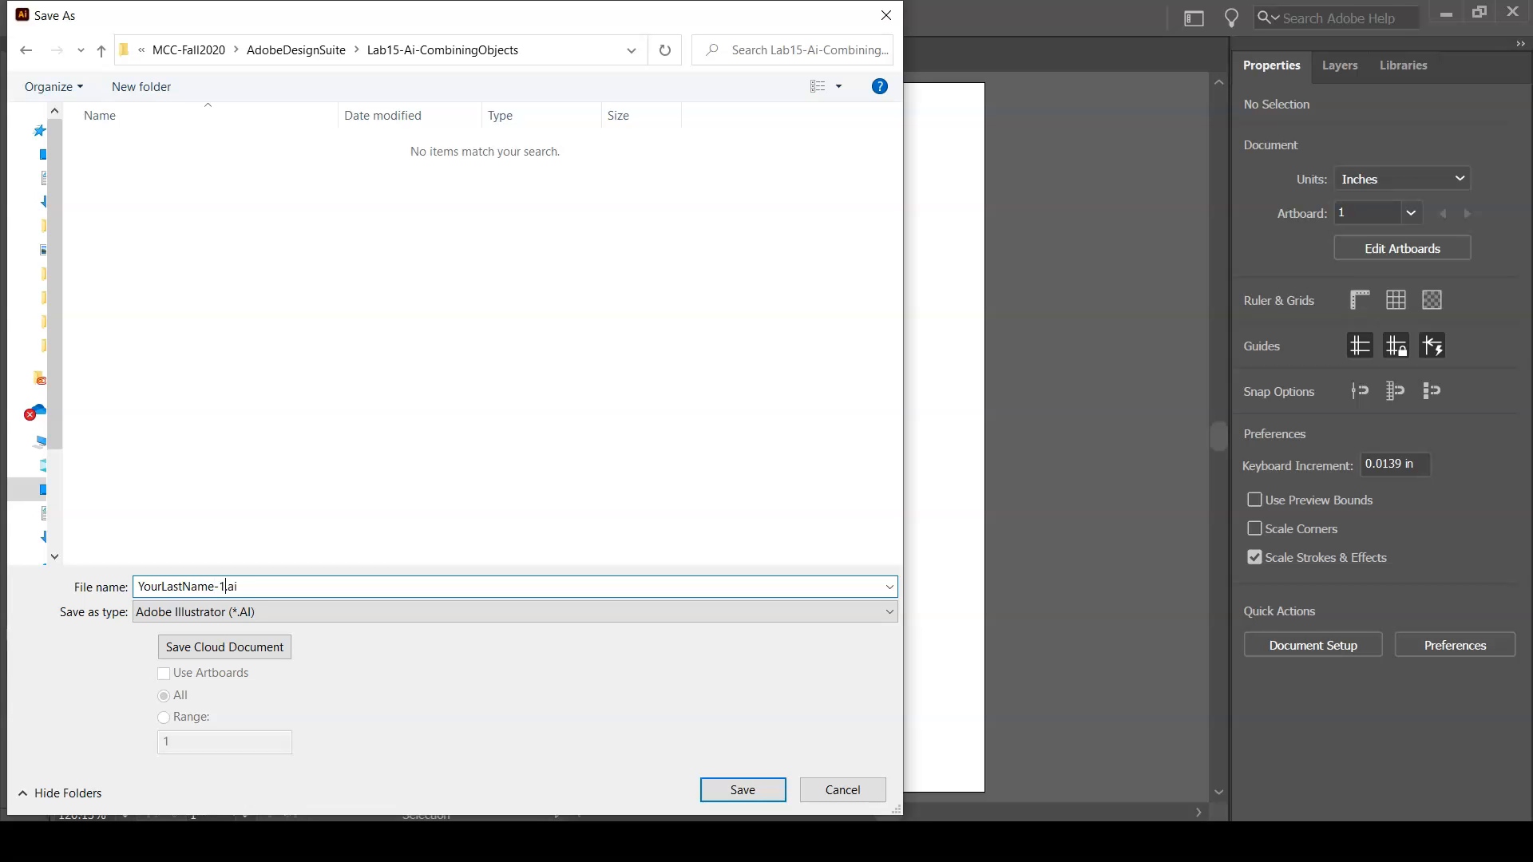
type("-Ai-CombiningObjects")
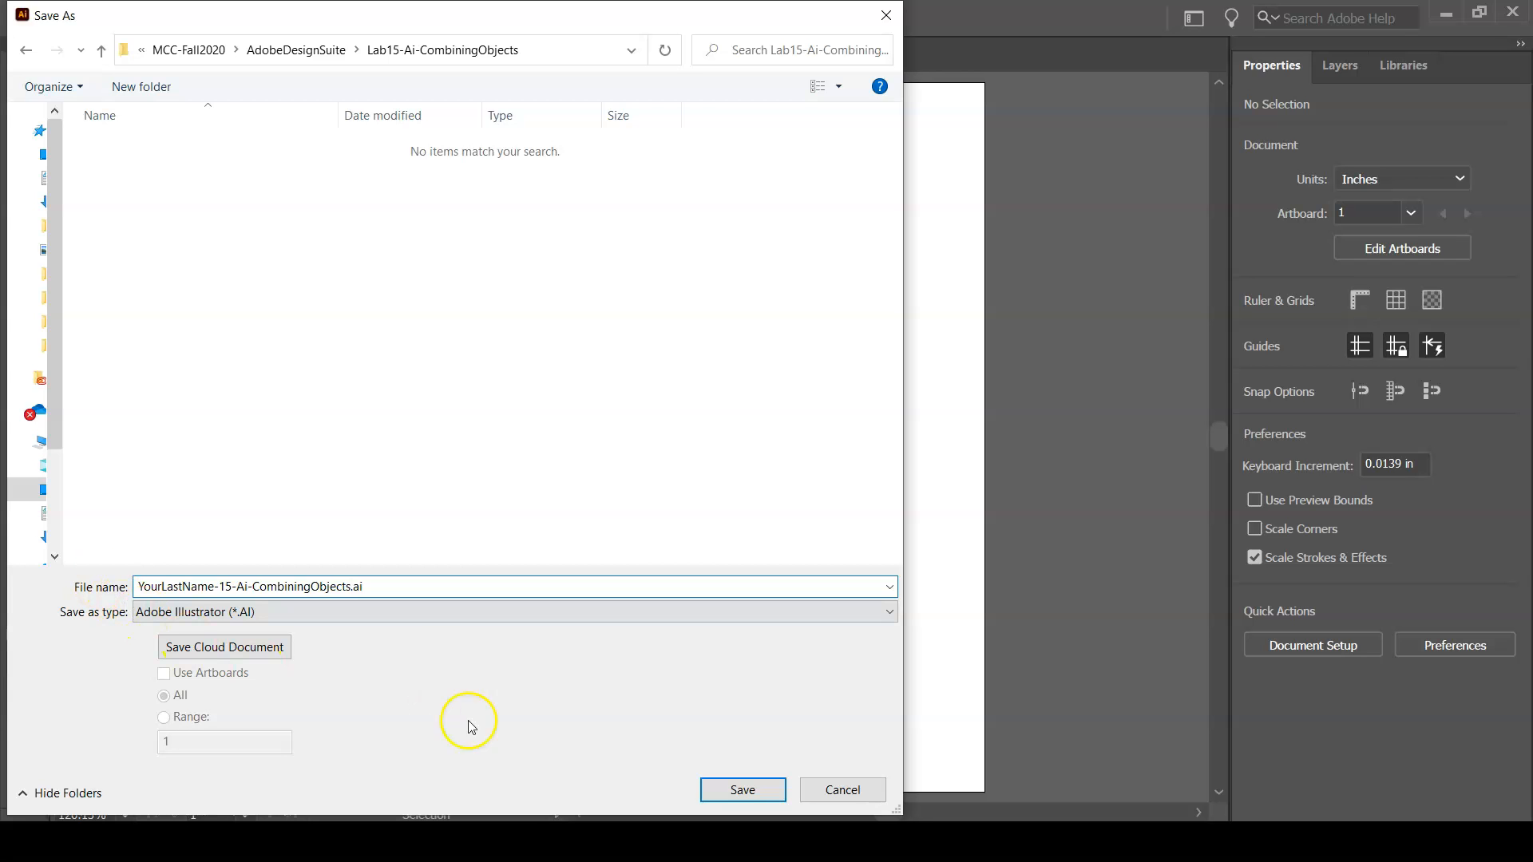
left_click(725, 790)
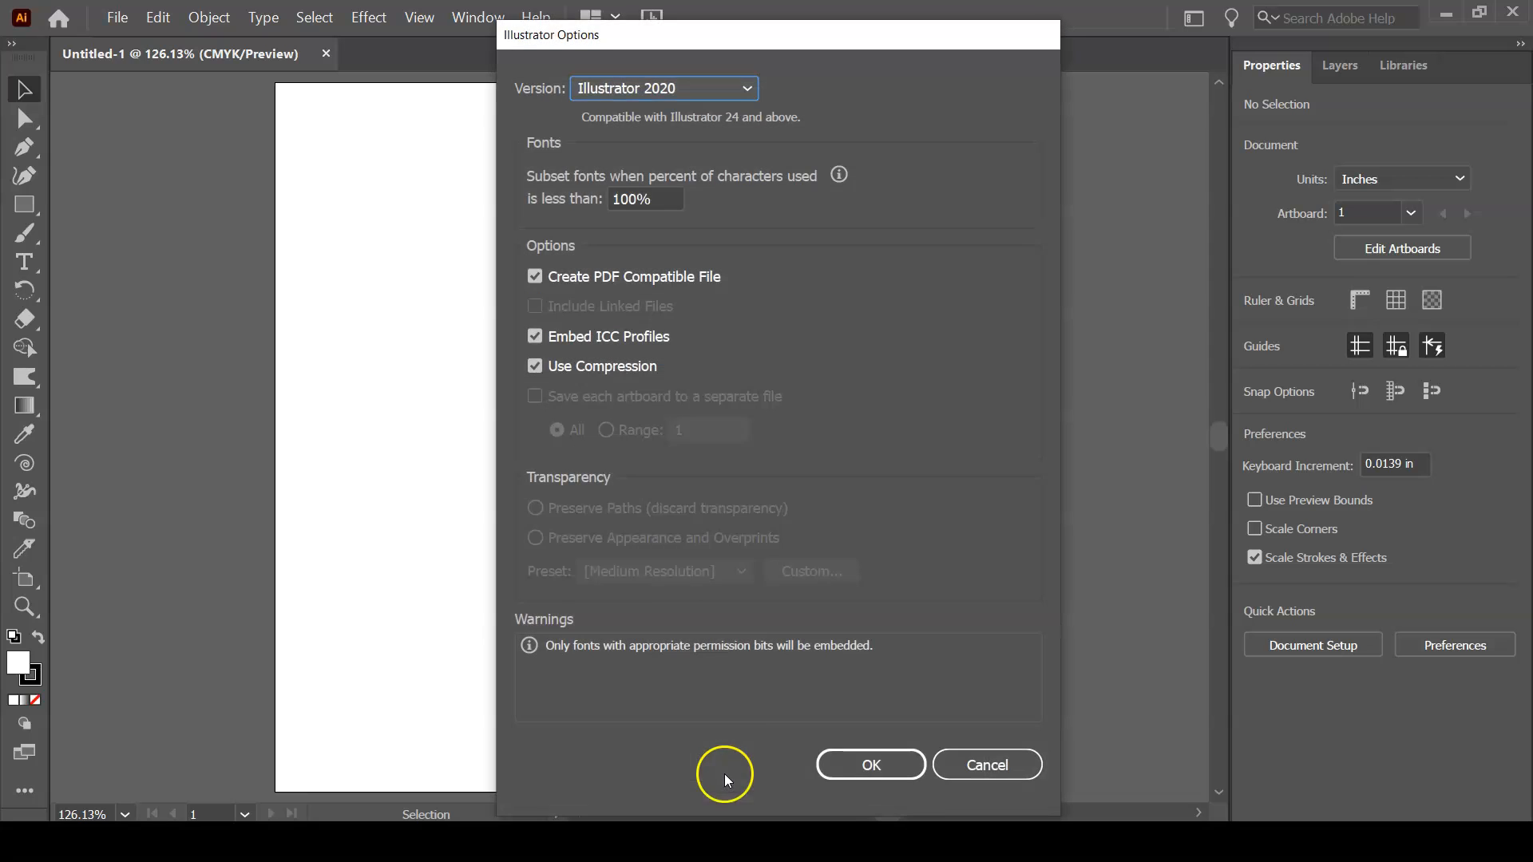
left_click(871, 767)
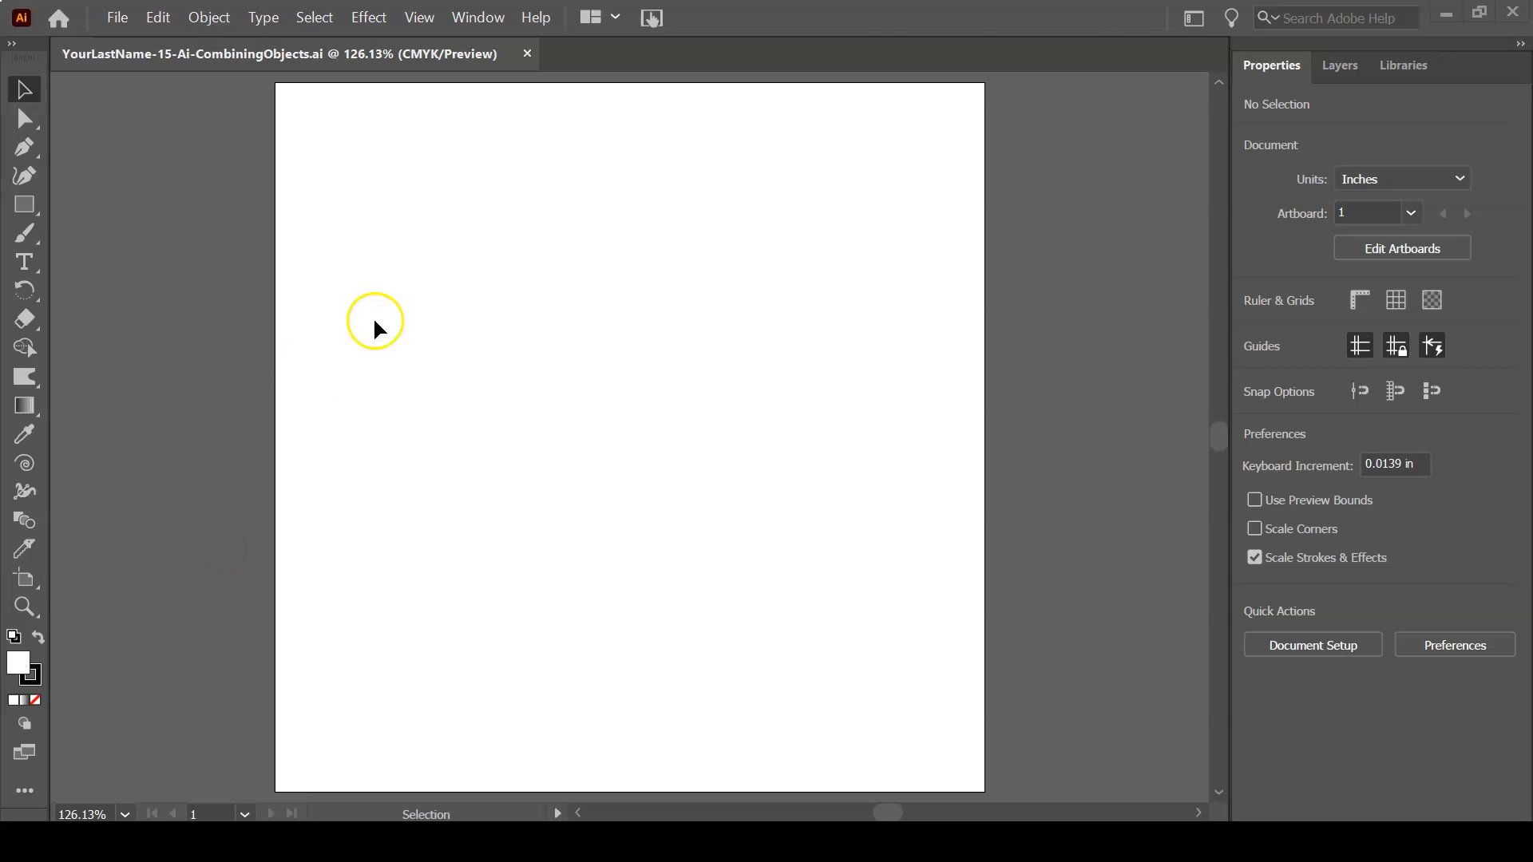
Reset the Essentials workspace to its default layout
left_click(1196, 22)
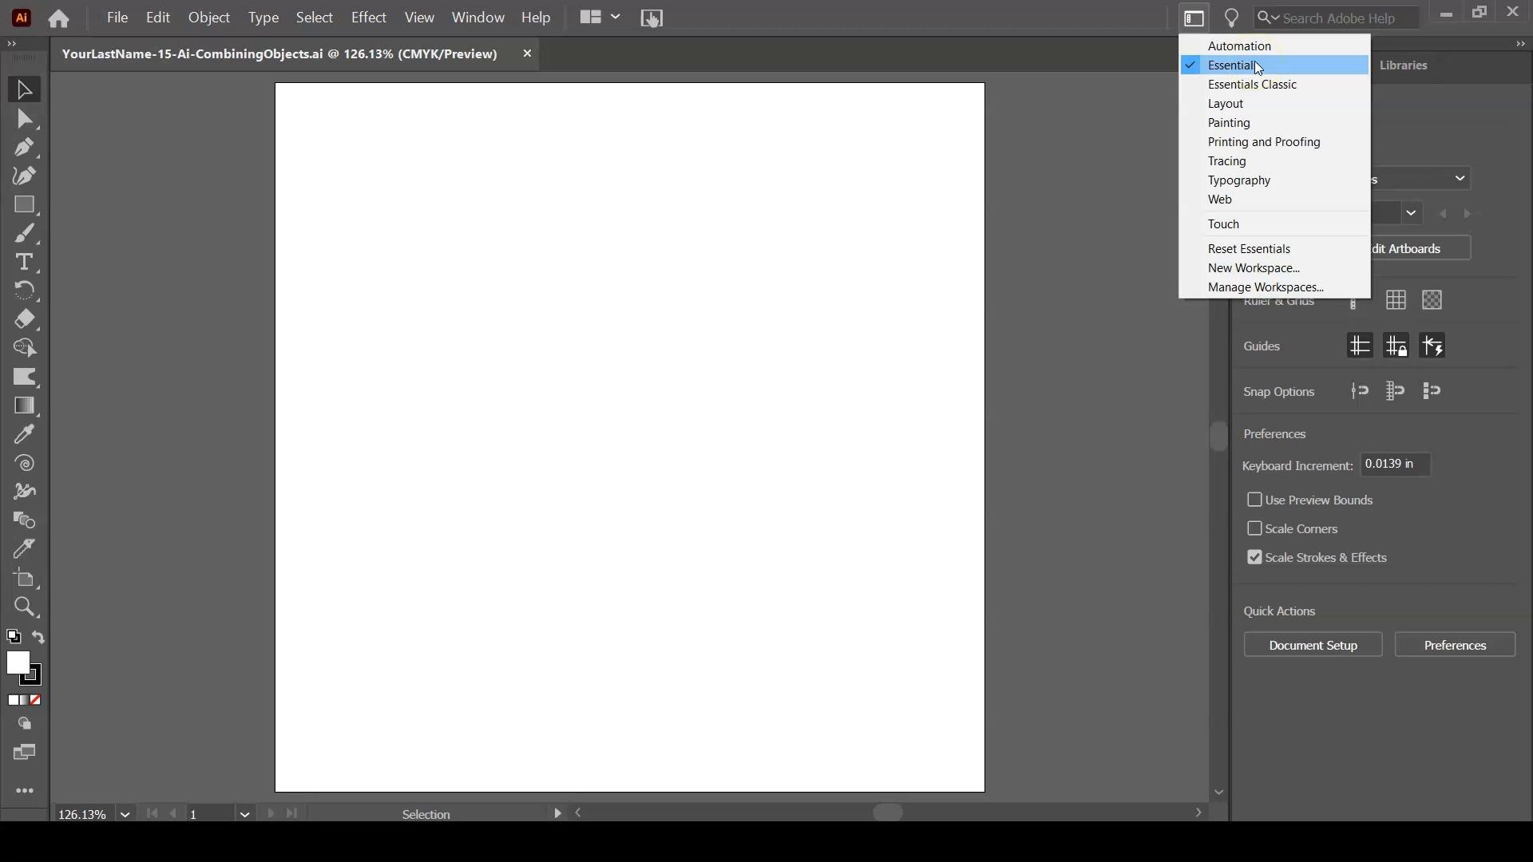
left_click(1285, 251)
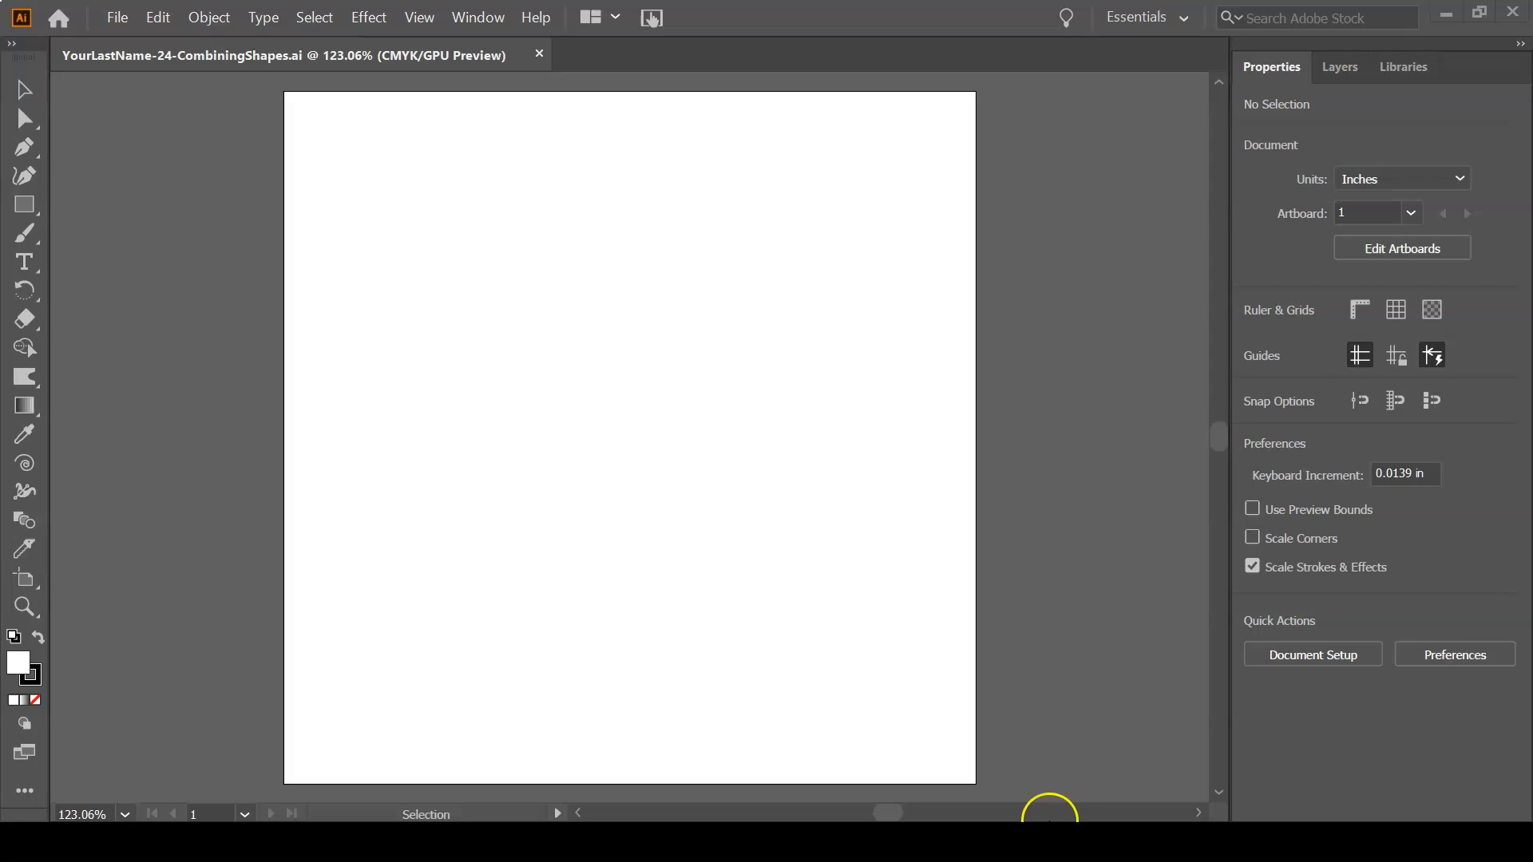
Draw a large circle about 4.29 in wide near the centre of the artboard with the Ellipse tool
left_click(30, 205)
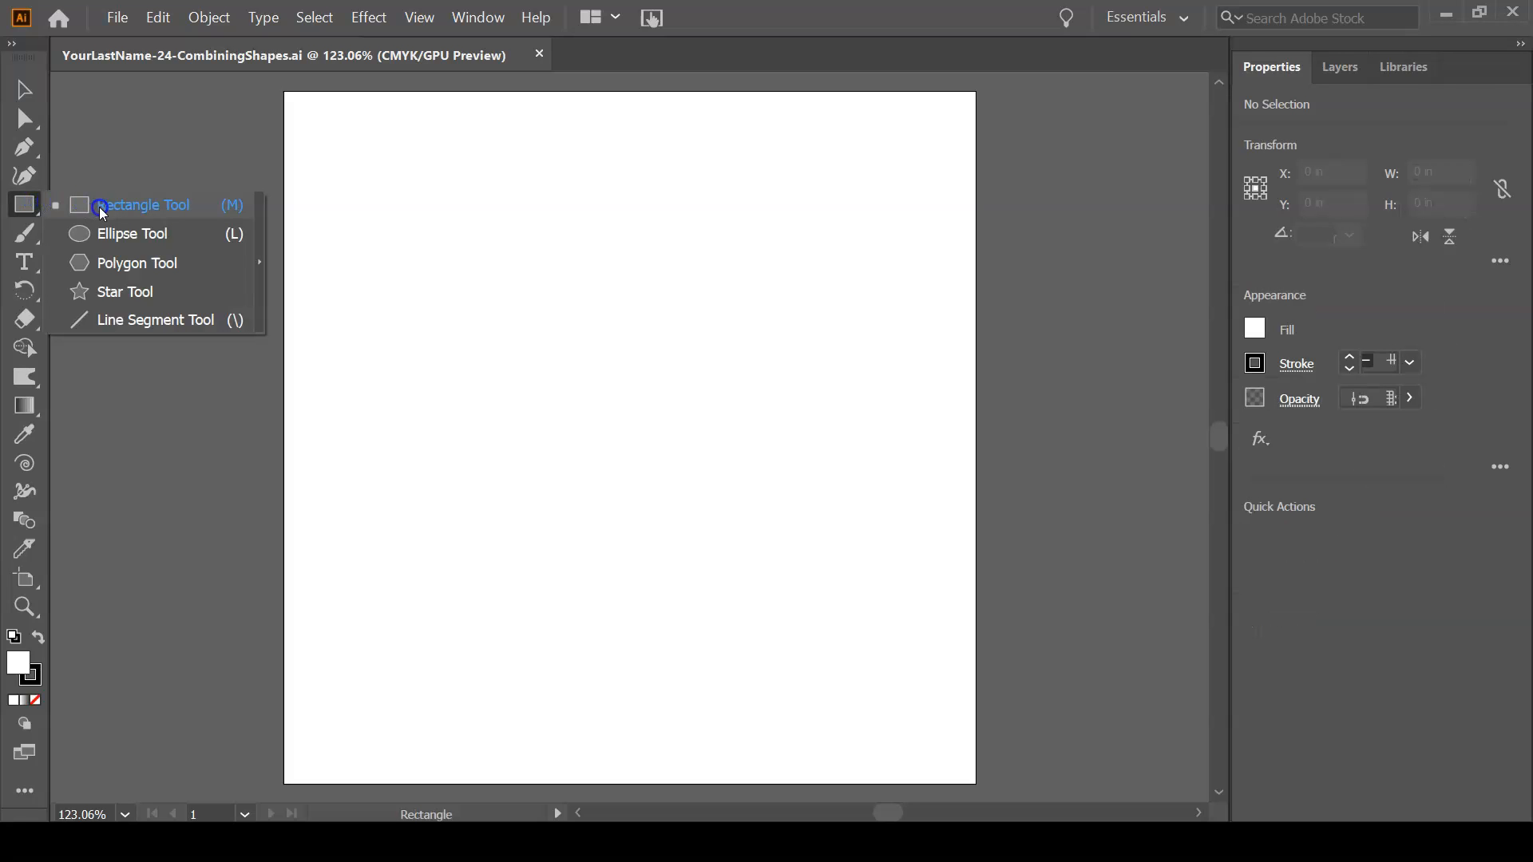
left_click(144, 236)
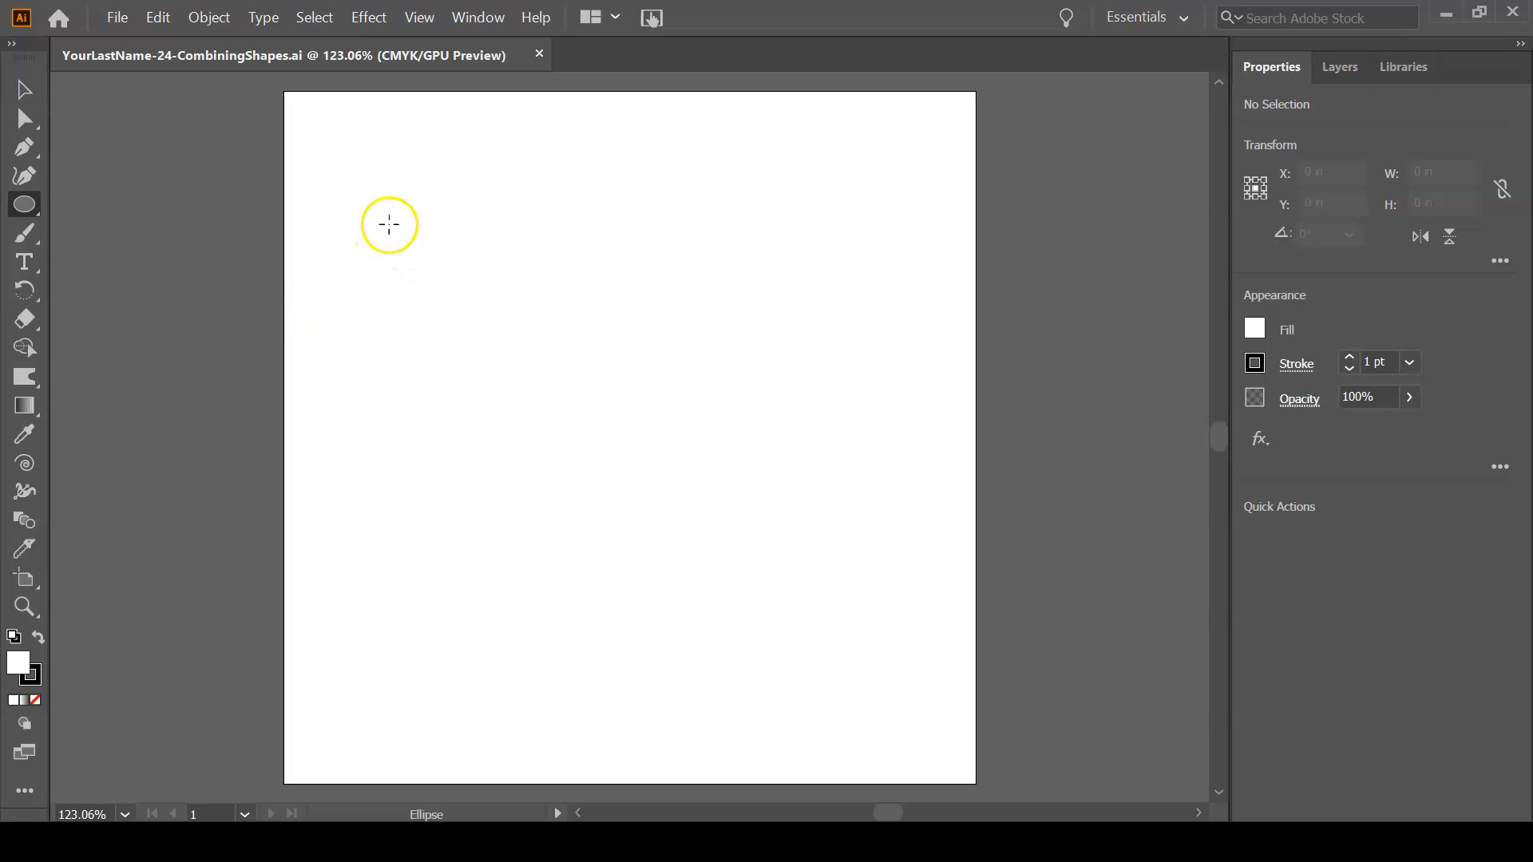
mouse_move(592, 386)
left_mouse_down()
mouse_move(780, 588)
mouse_move(914, 705)
mouse_move(859, 633)
mouse_move(932, 717)
left_mouse_up()
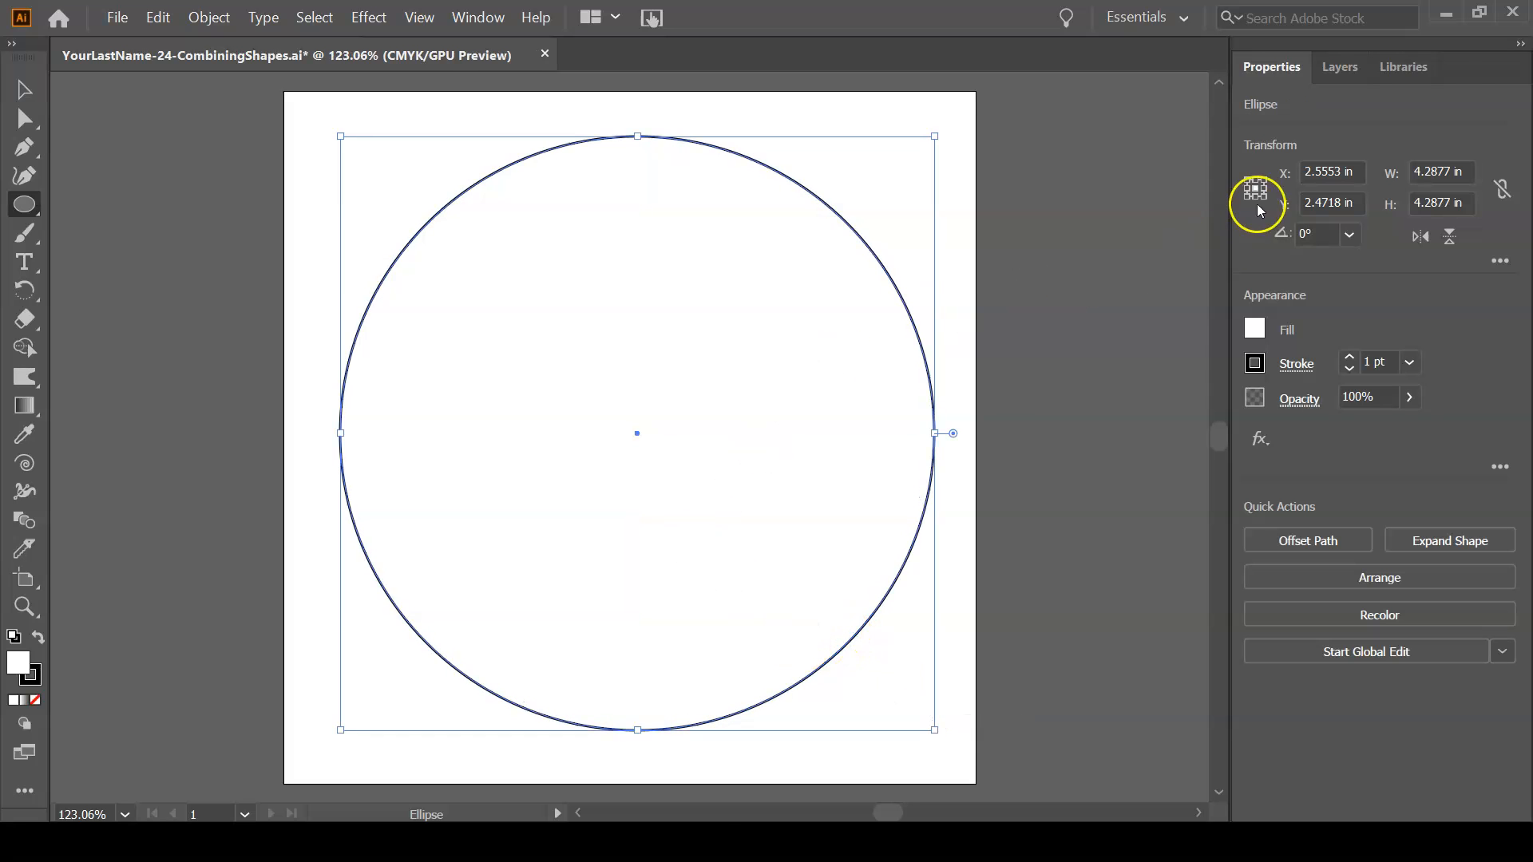
Remove the large circle's stroke and fill it with the teal swatch
left_click(1255, 364)
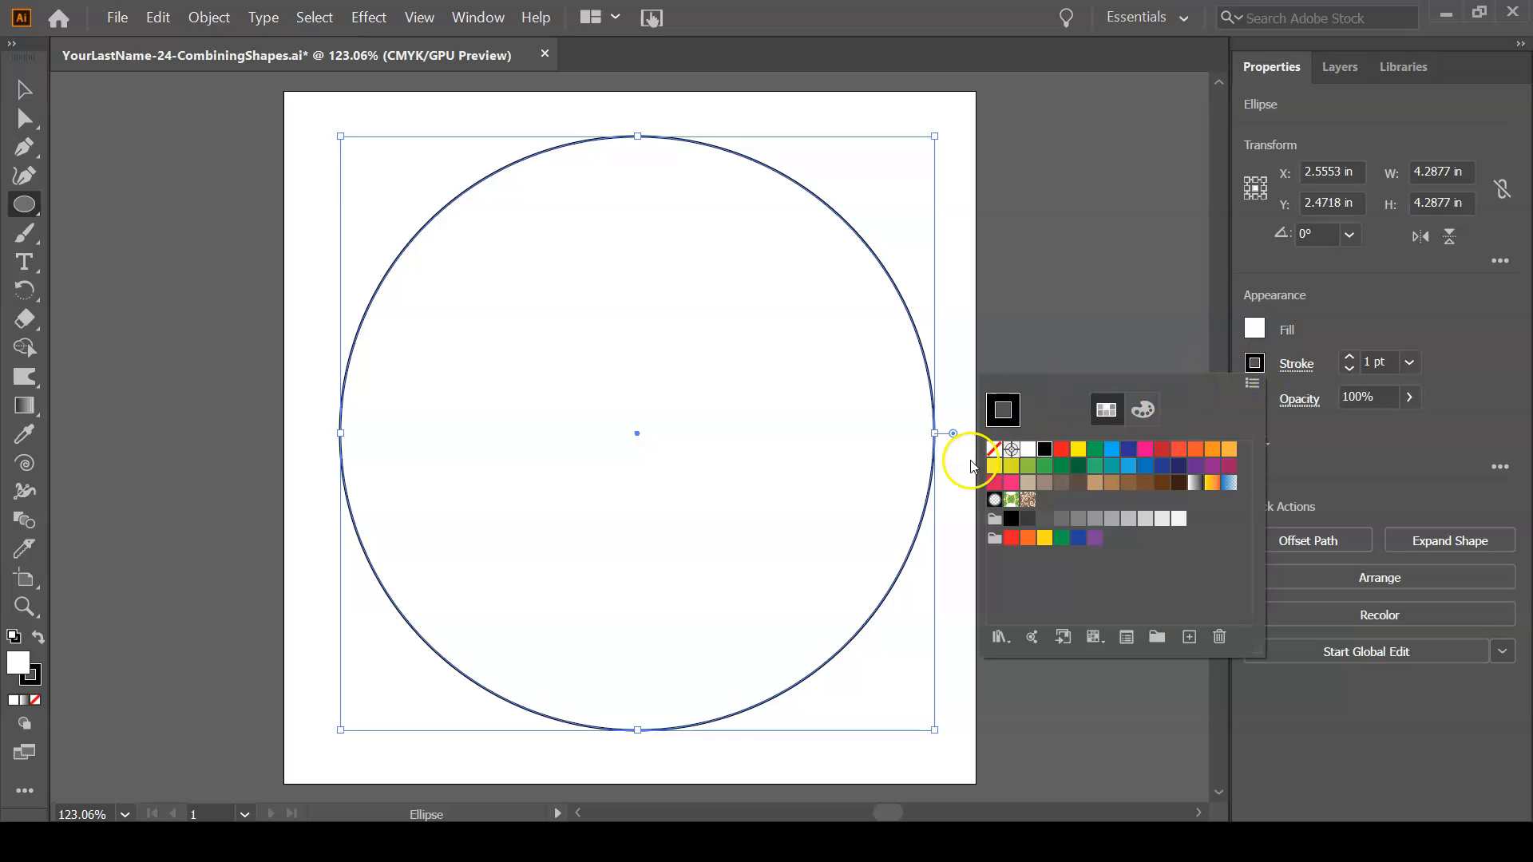
left_click(993, 453)
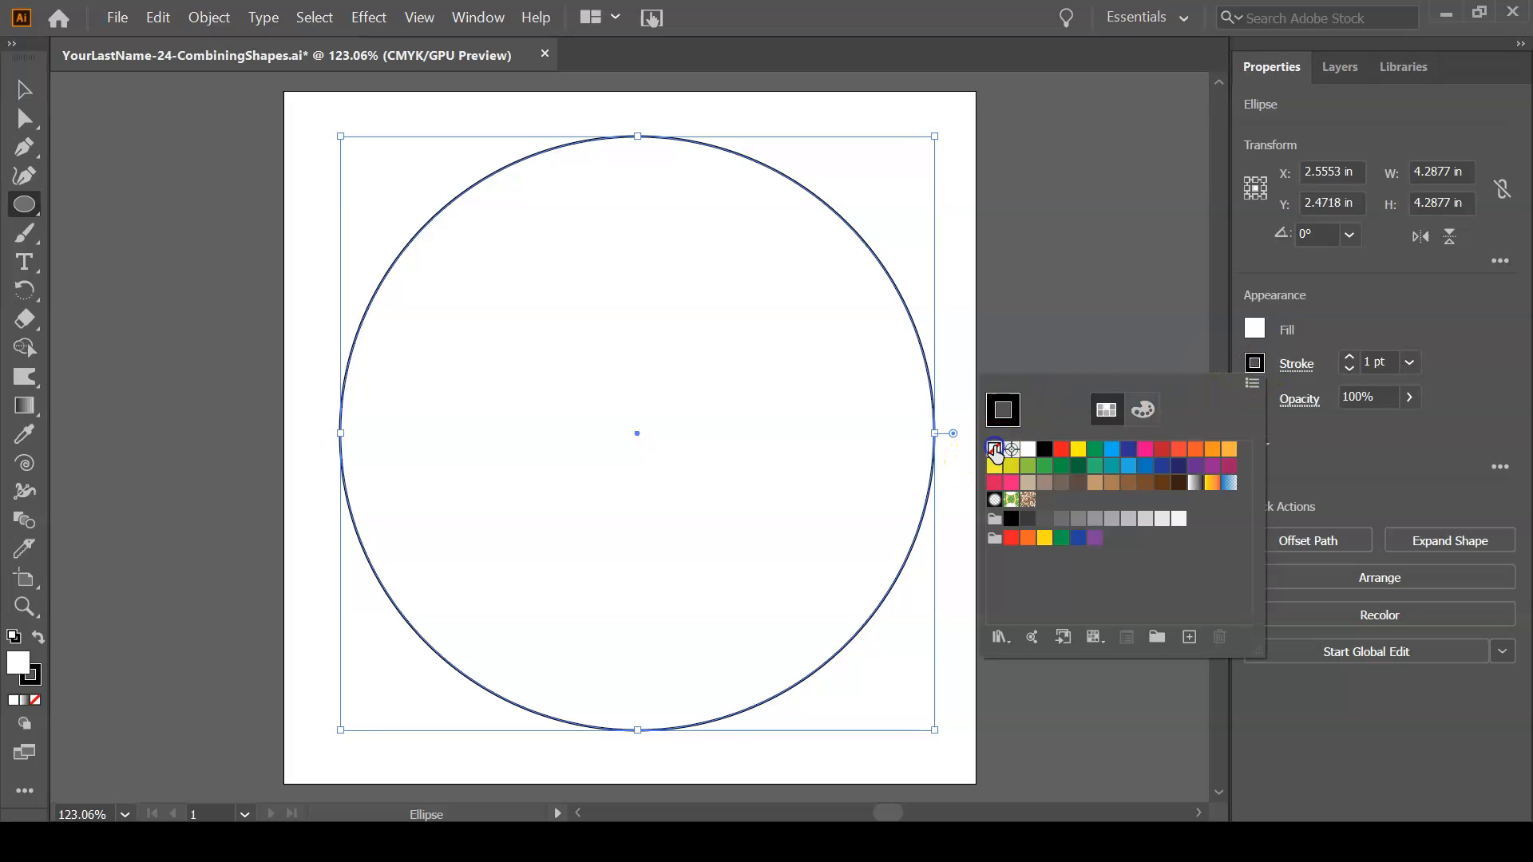
left_click(1254, 331)
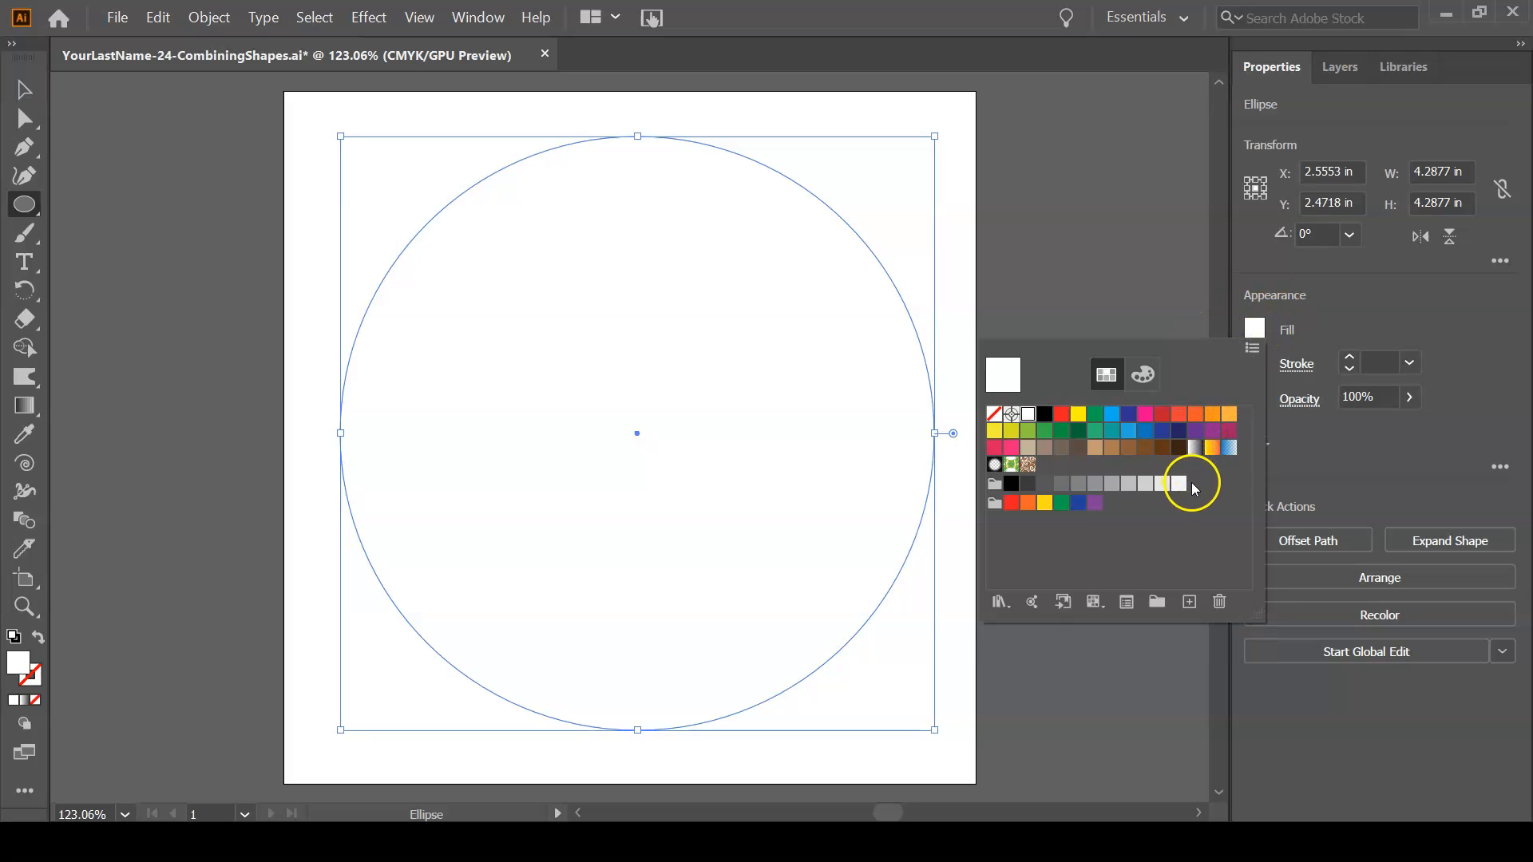
left_click(1111, 431)
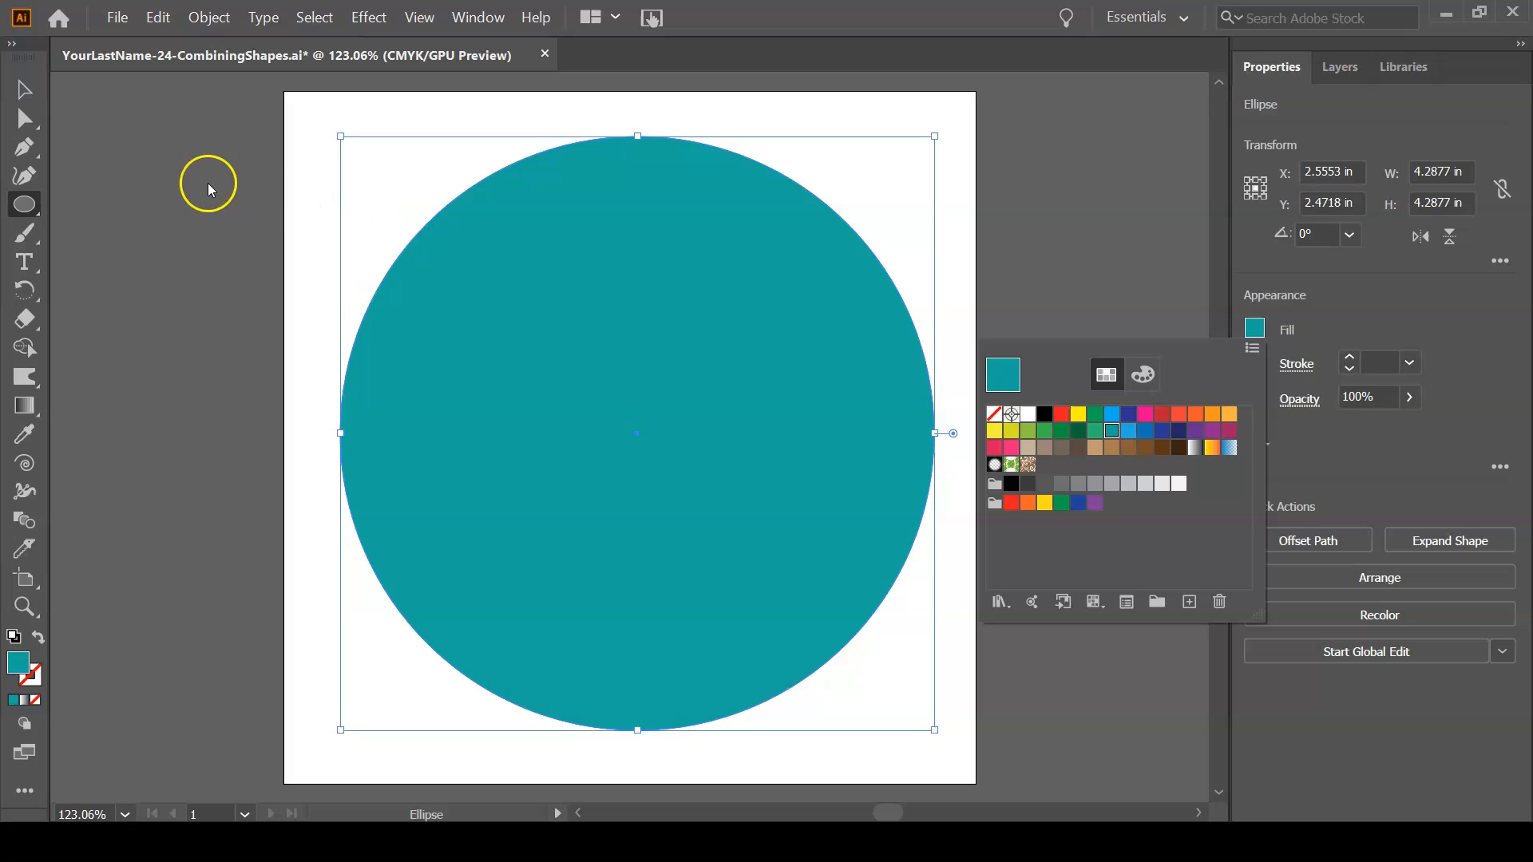
left_click(480, 235)
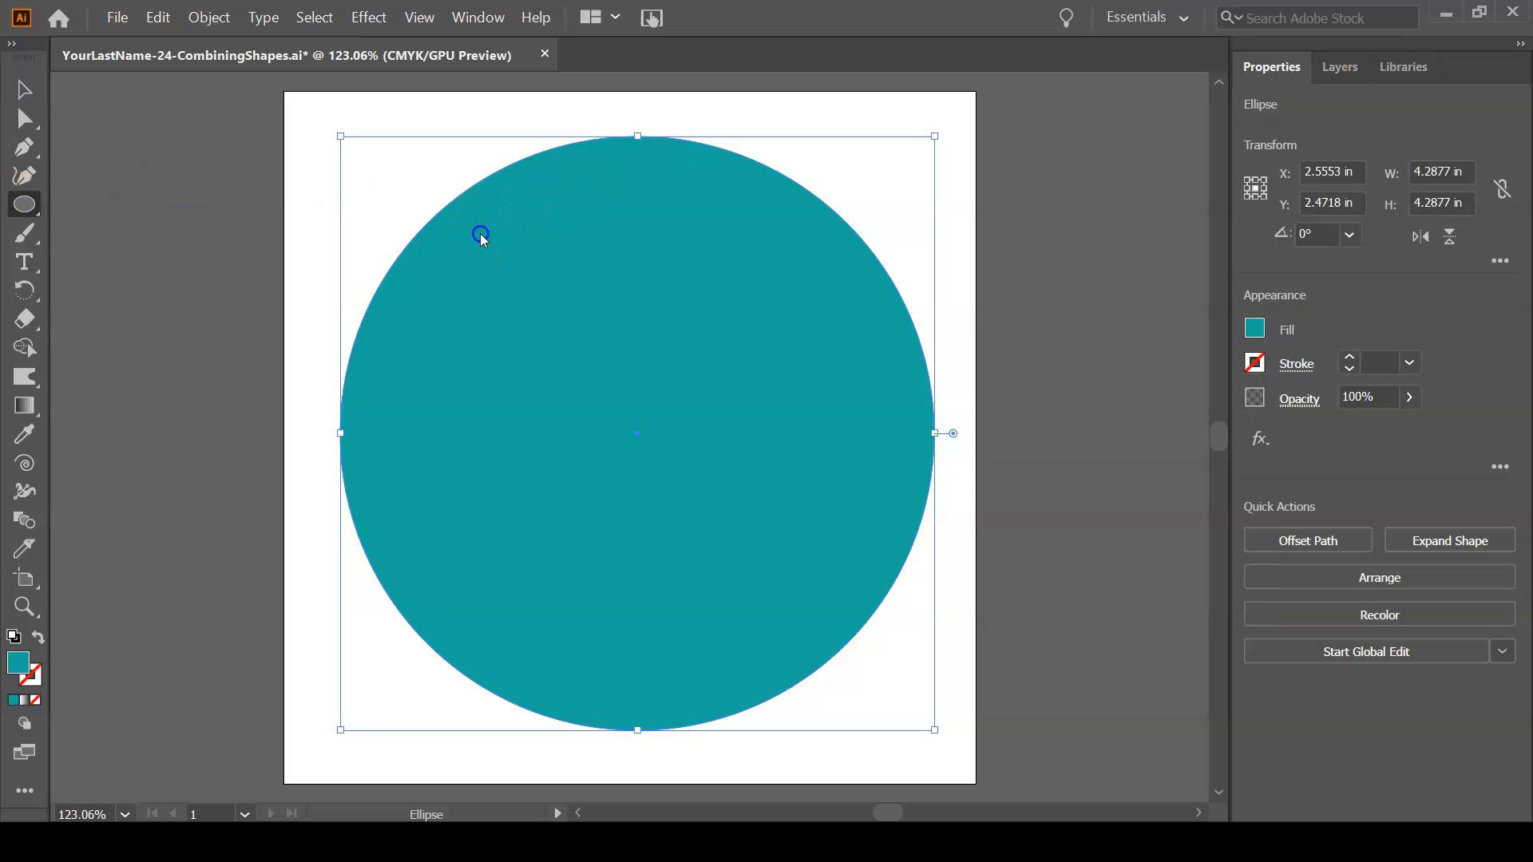
Draw a smaller circle about 3.32 in wide inside the teal circle and fill it with the light tan swatch
mouse_move(481, 233)
left_mouse_down()
mouse_move(674, 469)
mouse_move(883, 684)
mouse_move(810, 663)
mouse_move(839, 672)
mouse_move(822, 657)
left_mouse_up()
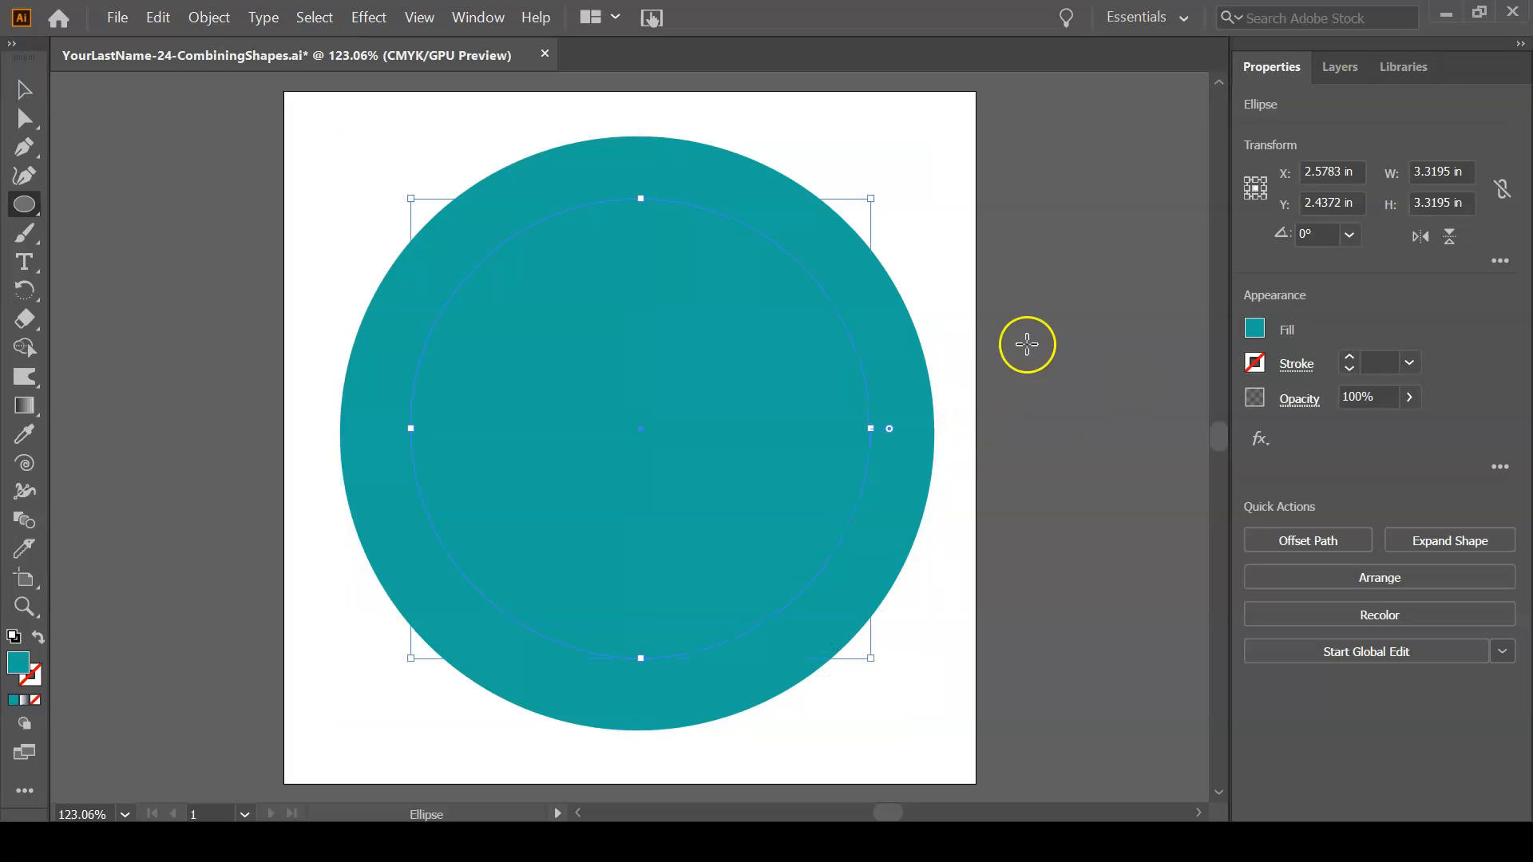
left_click(1254, 329)
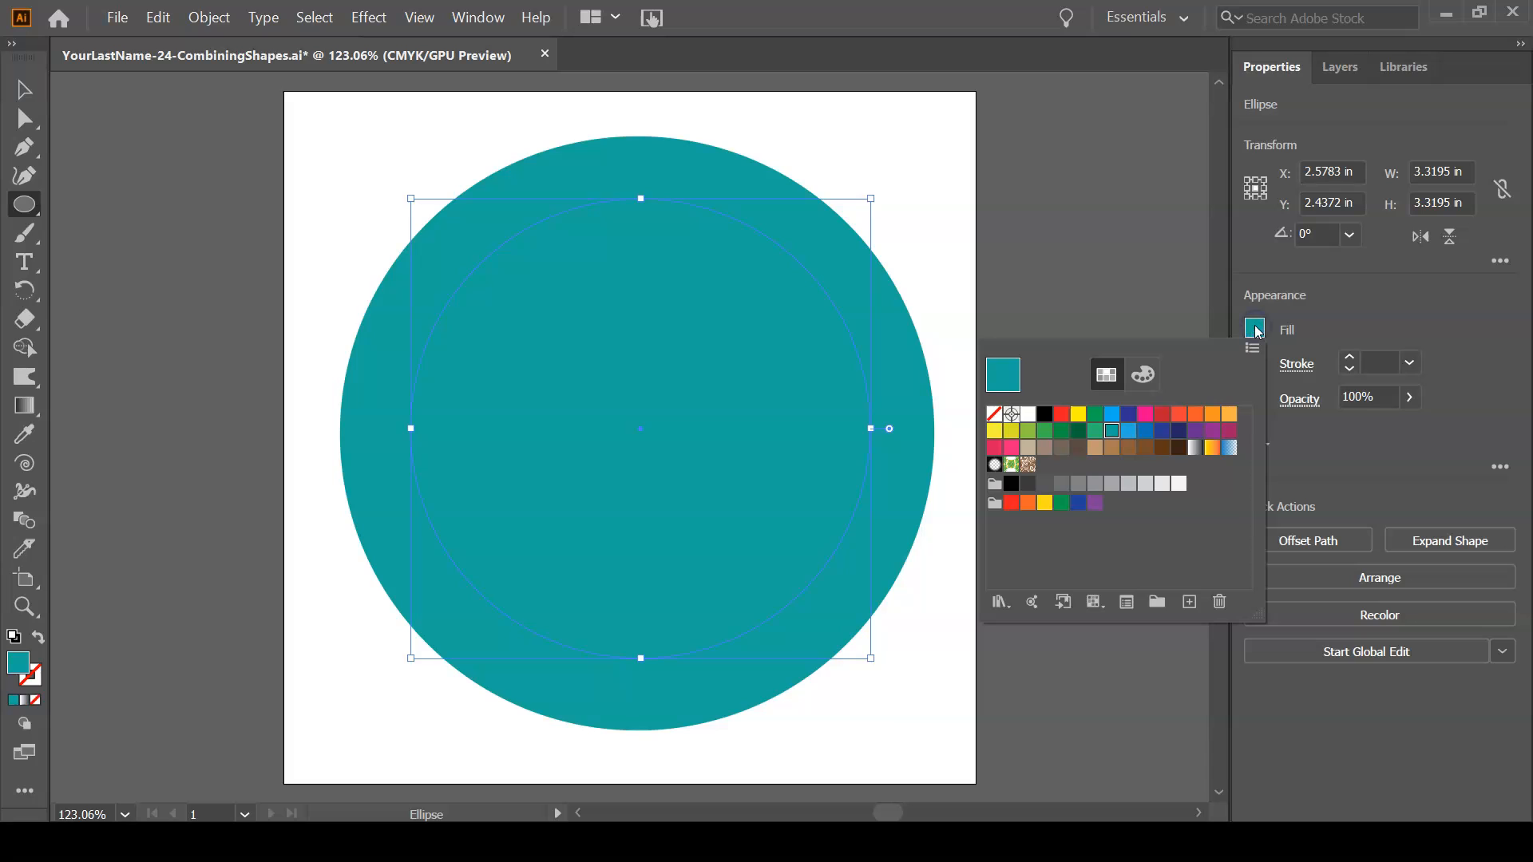
left_click(1027, 449)
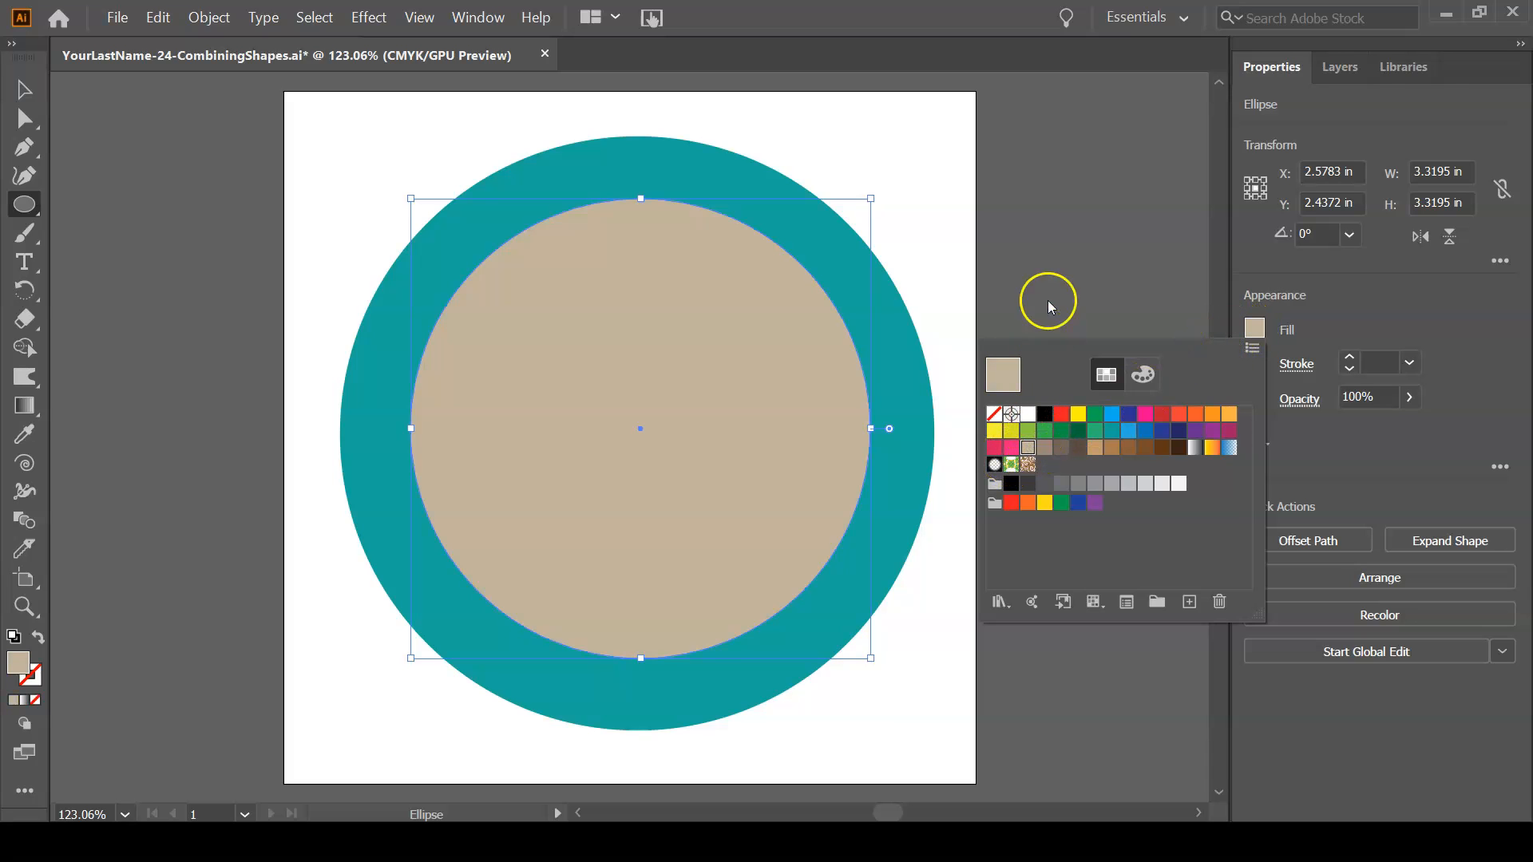
left_click(1048, 254)
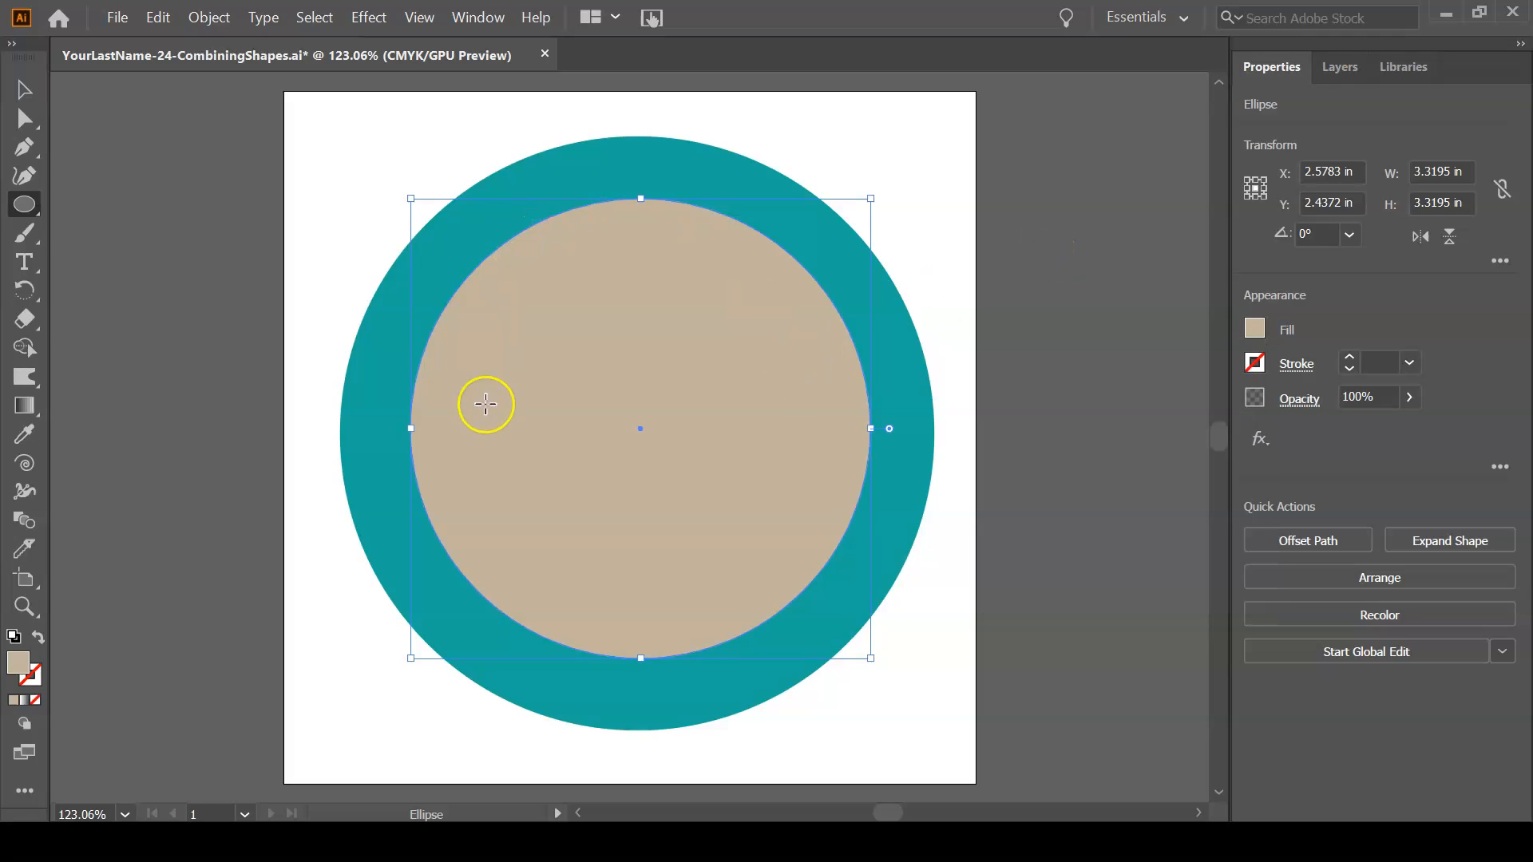
Select both circles and align their centres horizontally and vertically
left_click(25, 89)
left_click_drag(302, 120, 634, 386)
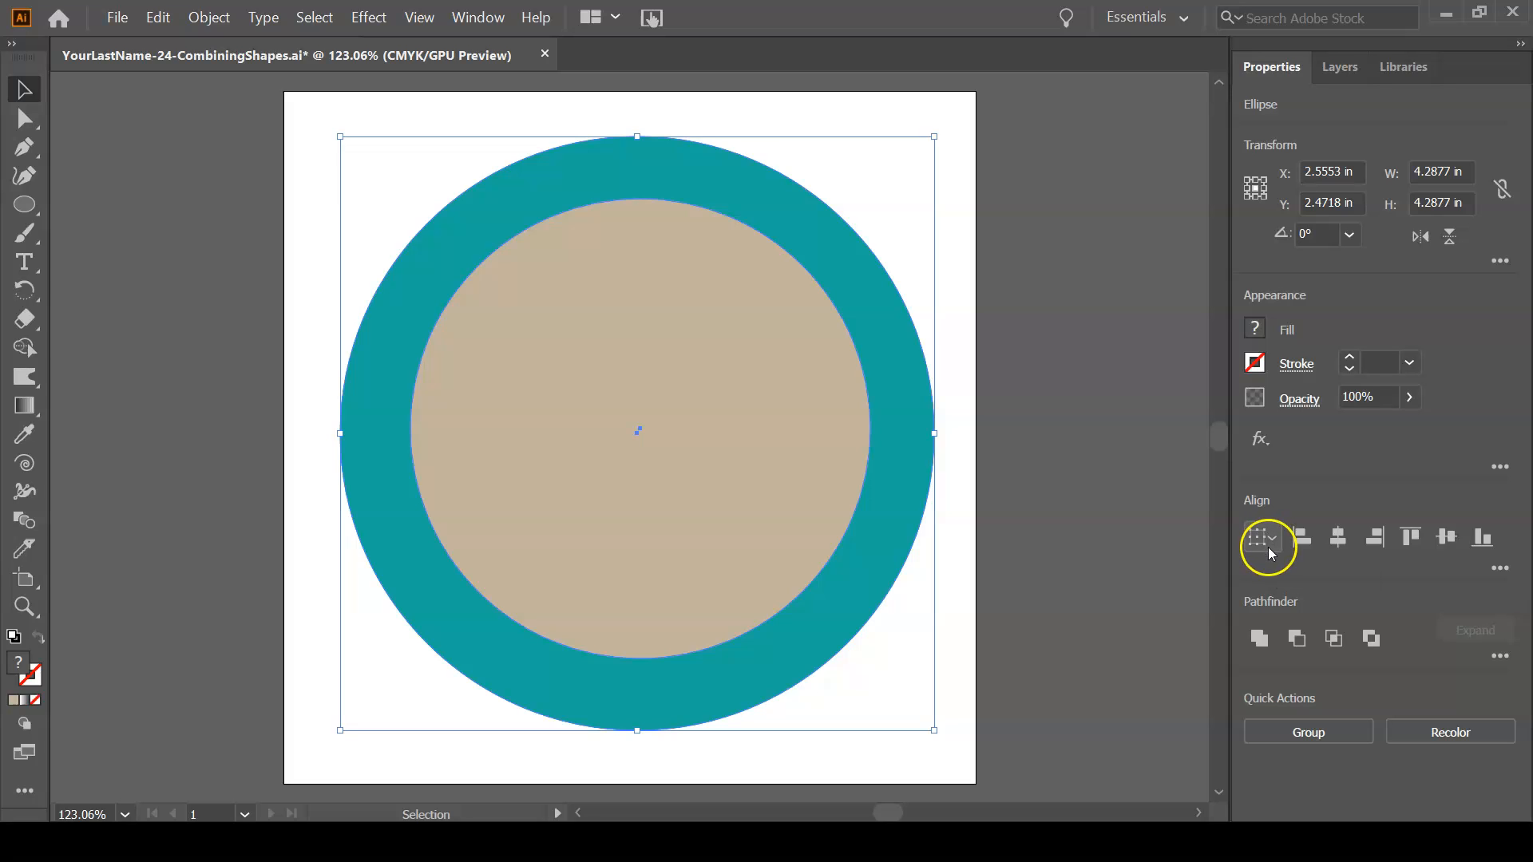
left_click(1339, 554)
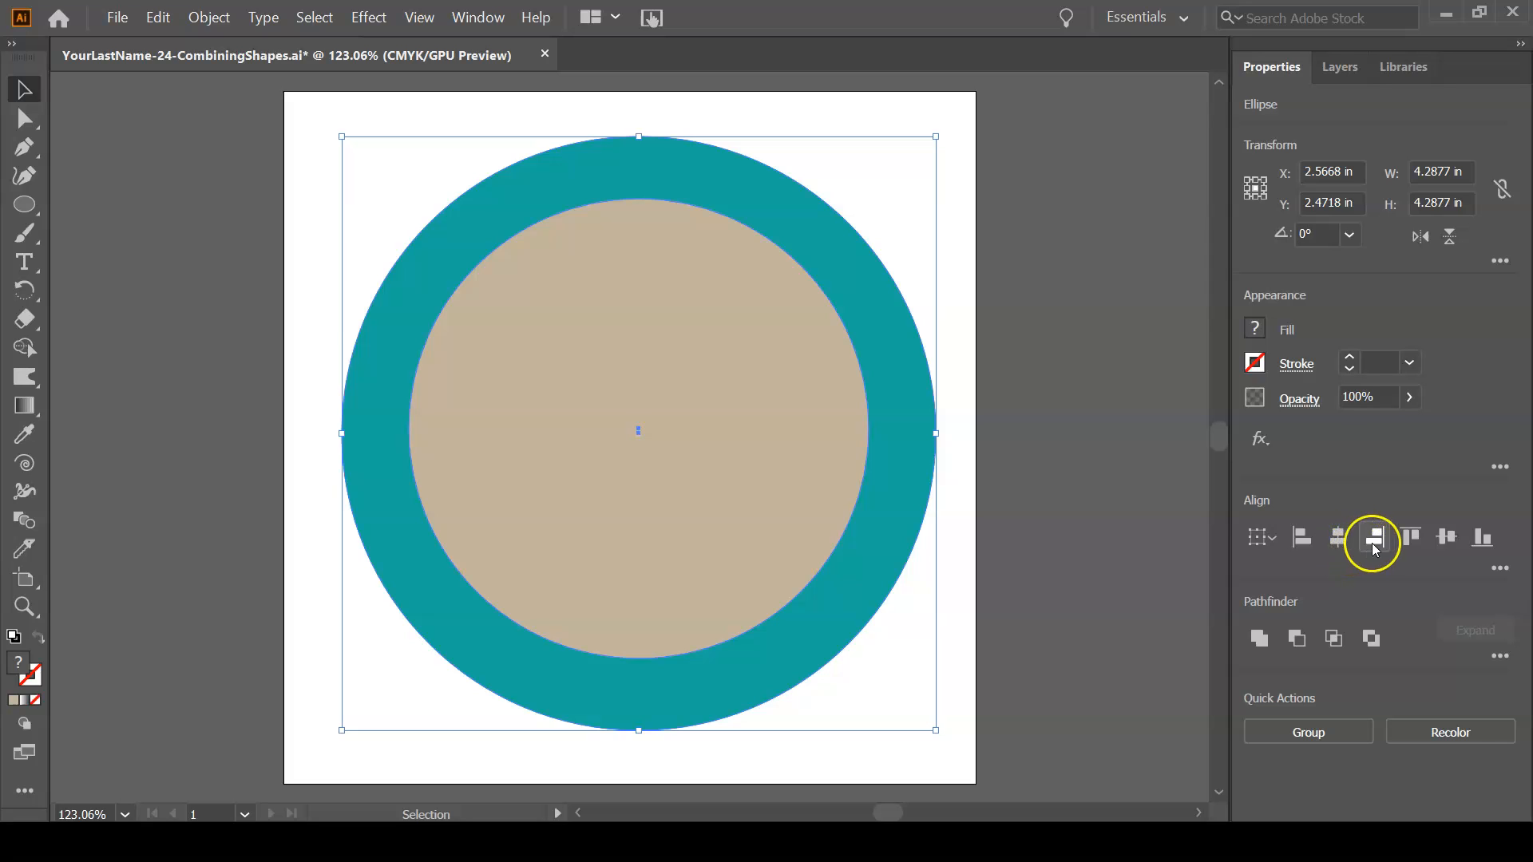
left_click(1439, 541)
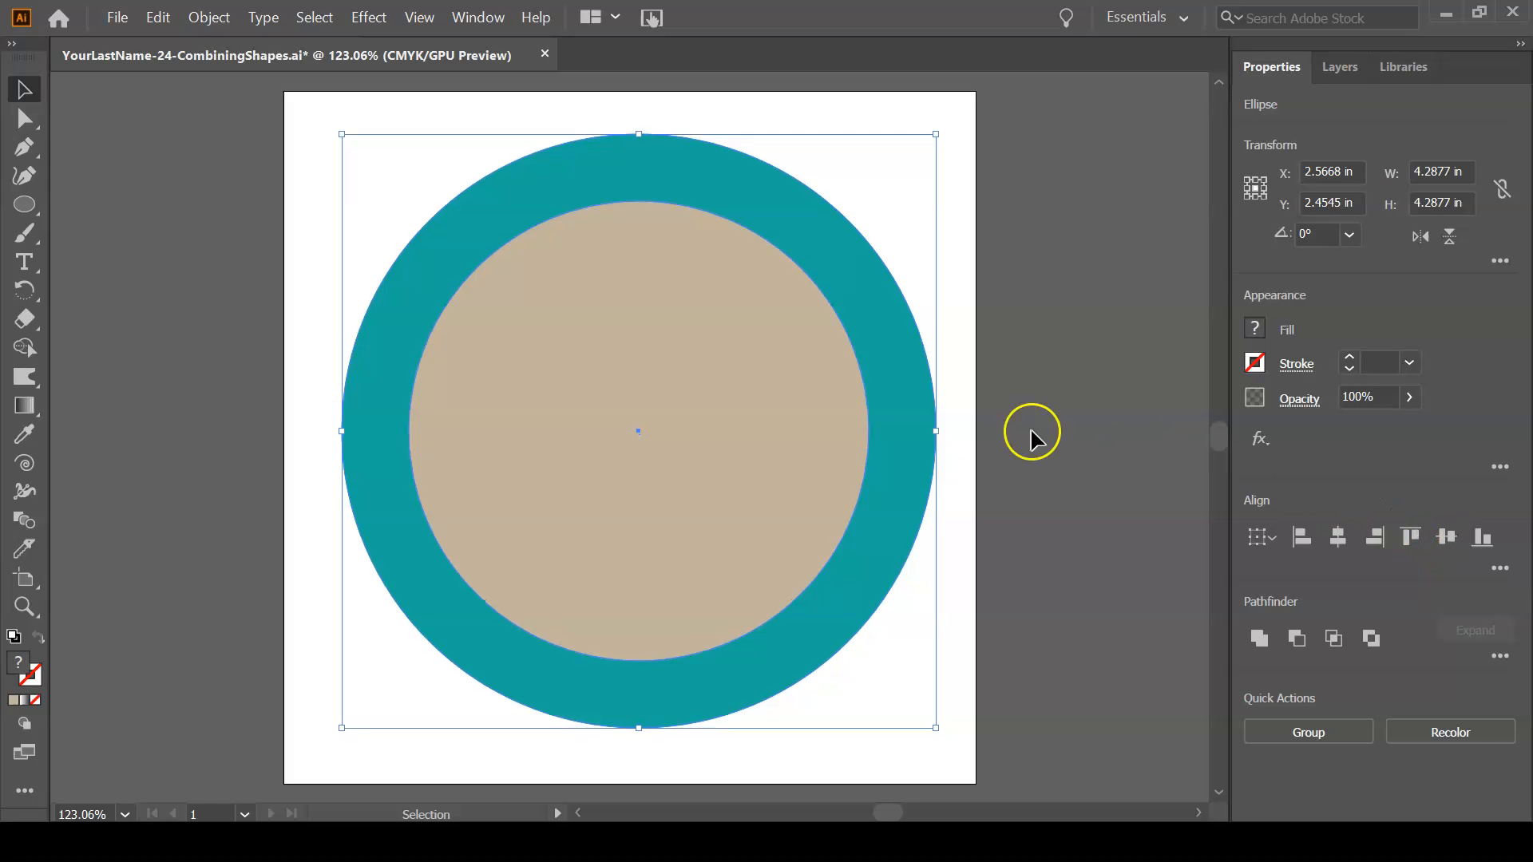
Check the two circles' paths in outline view, return to preview and save the document
key("a")
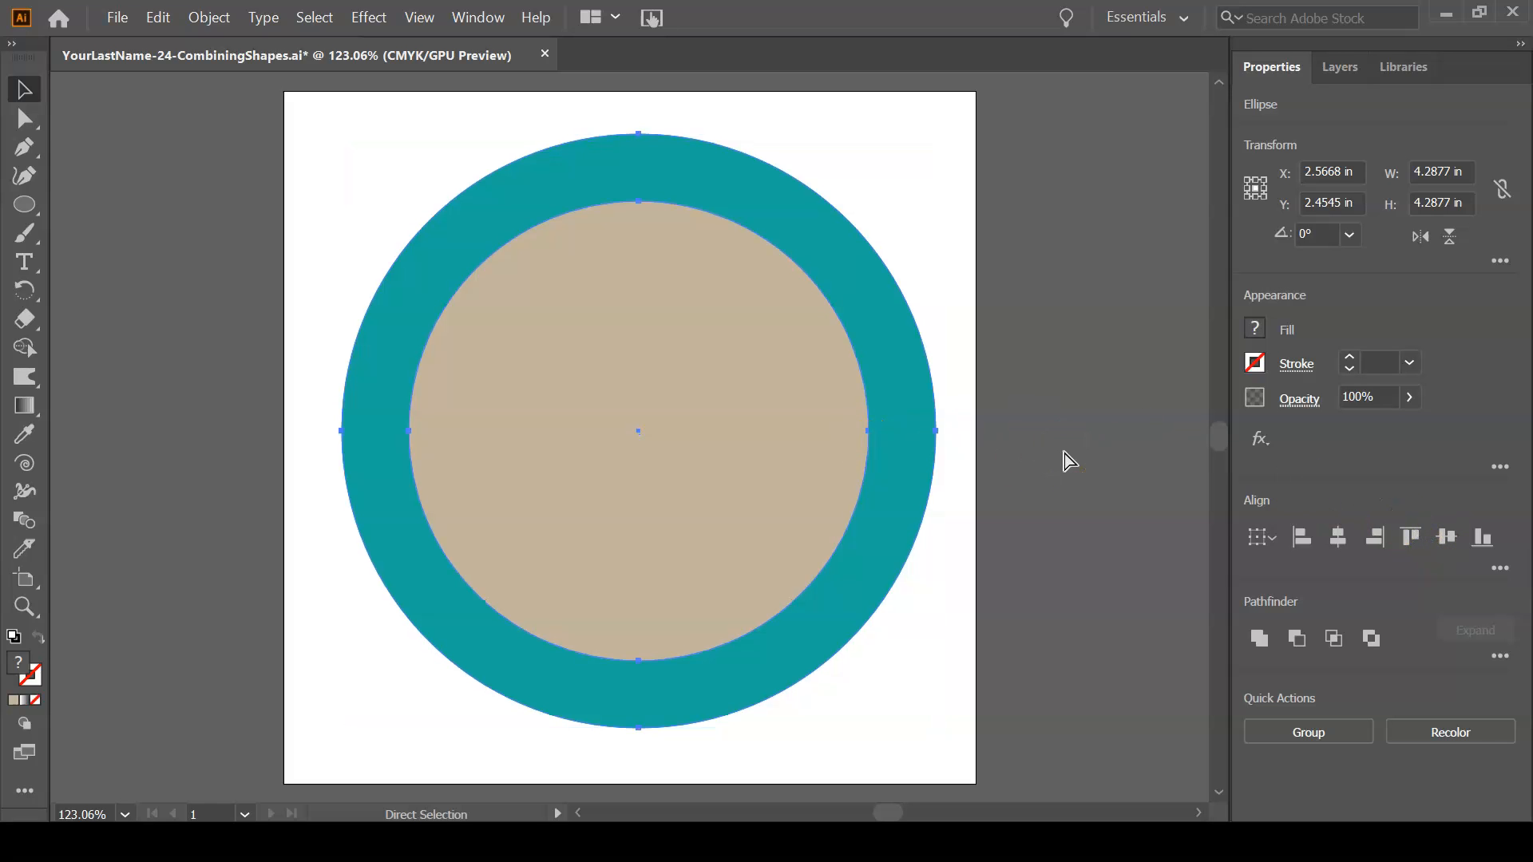
key("ctrl+y")
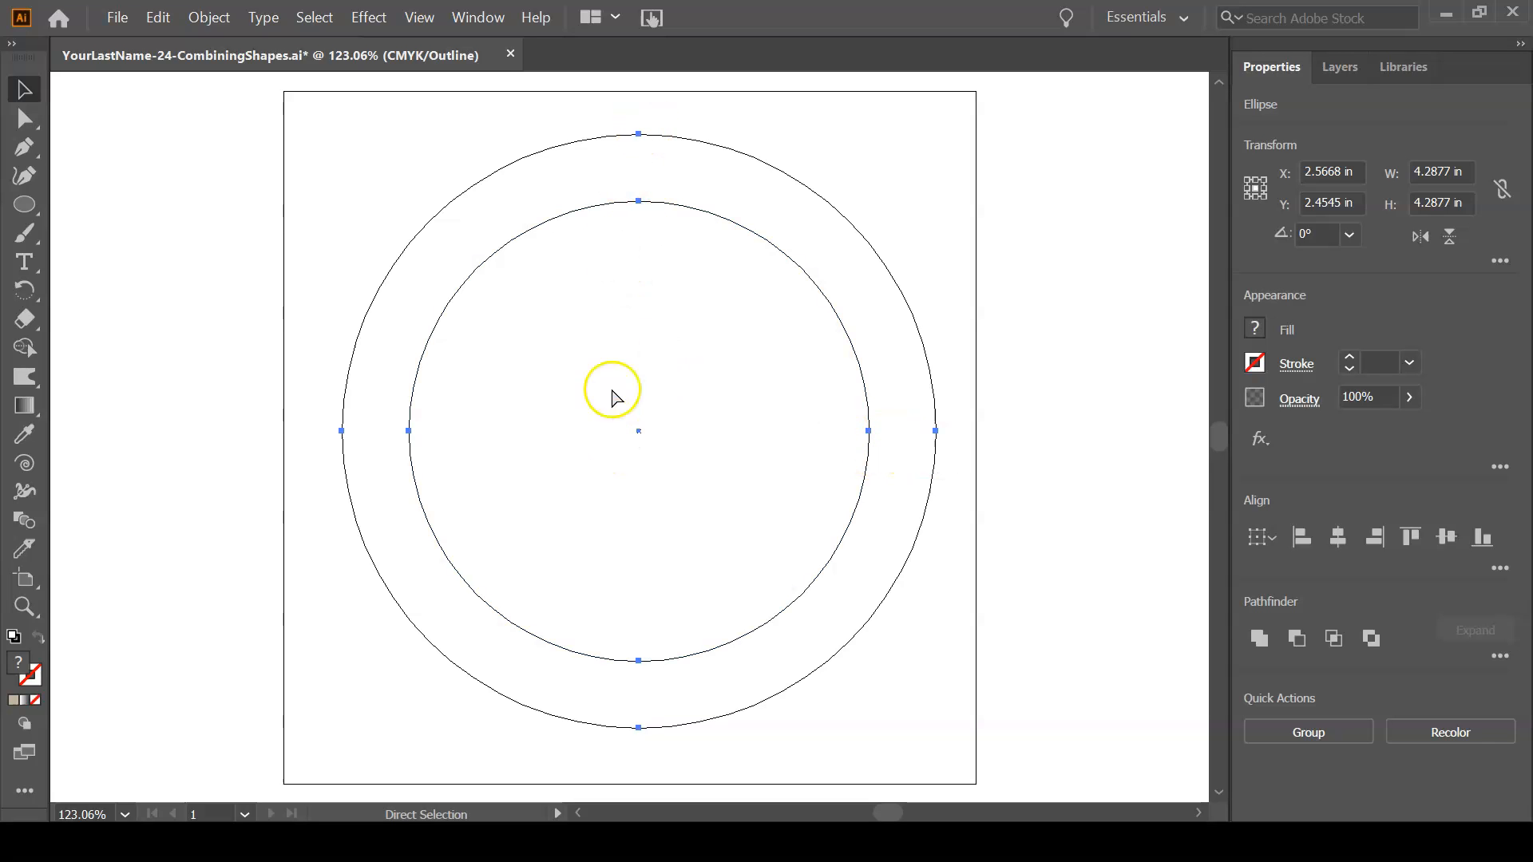
key("ctrl+y")
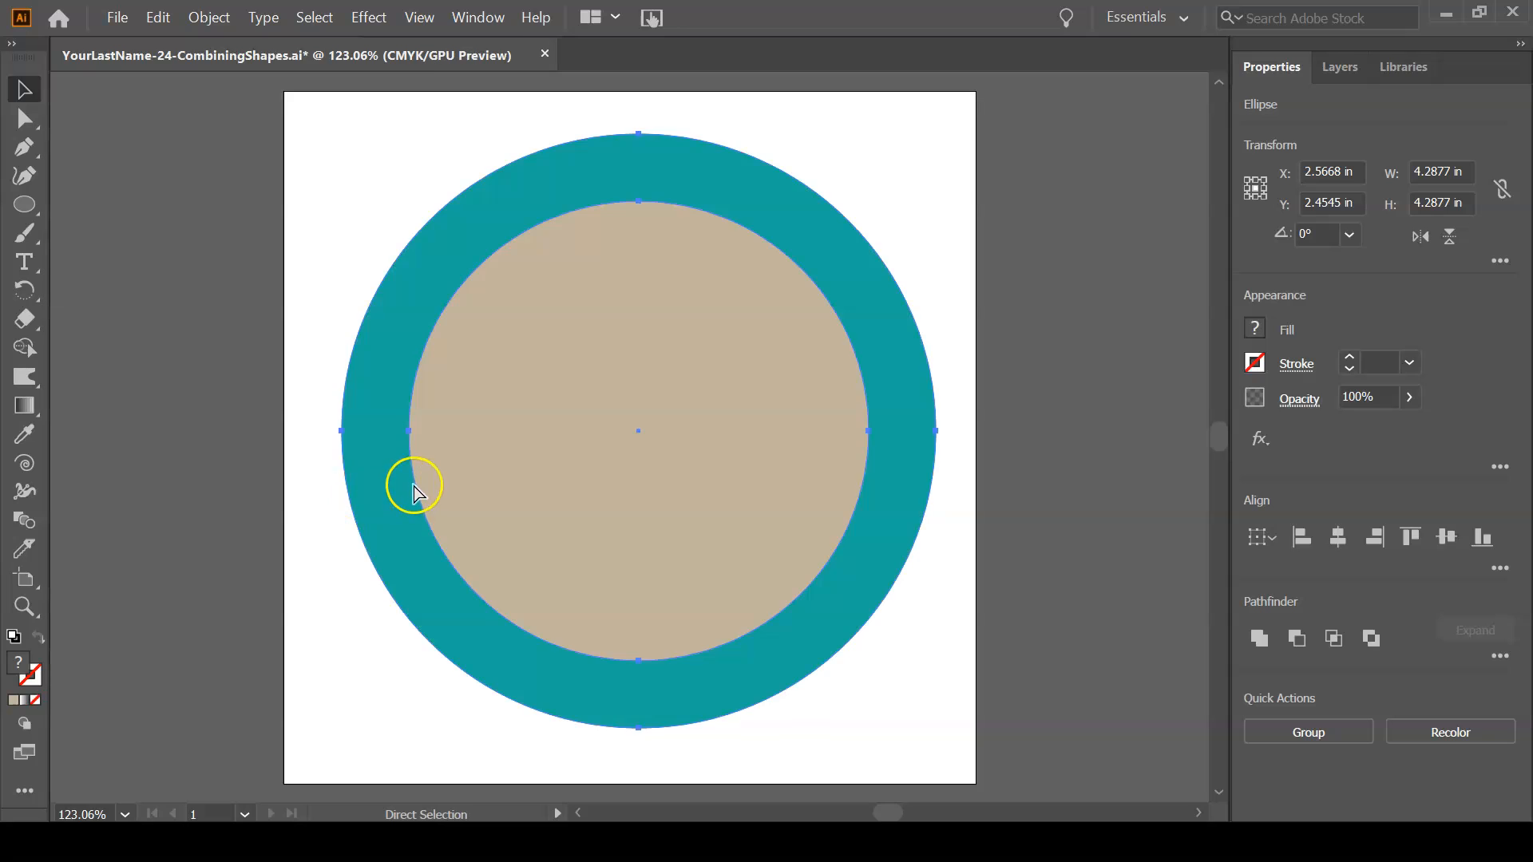
key("ctrl+s")
key("v")
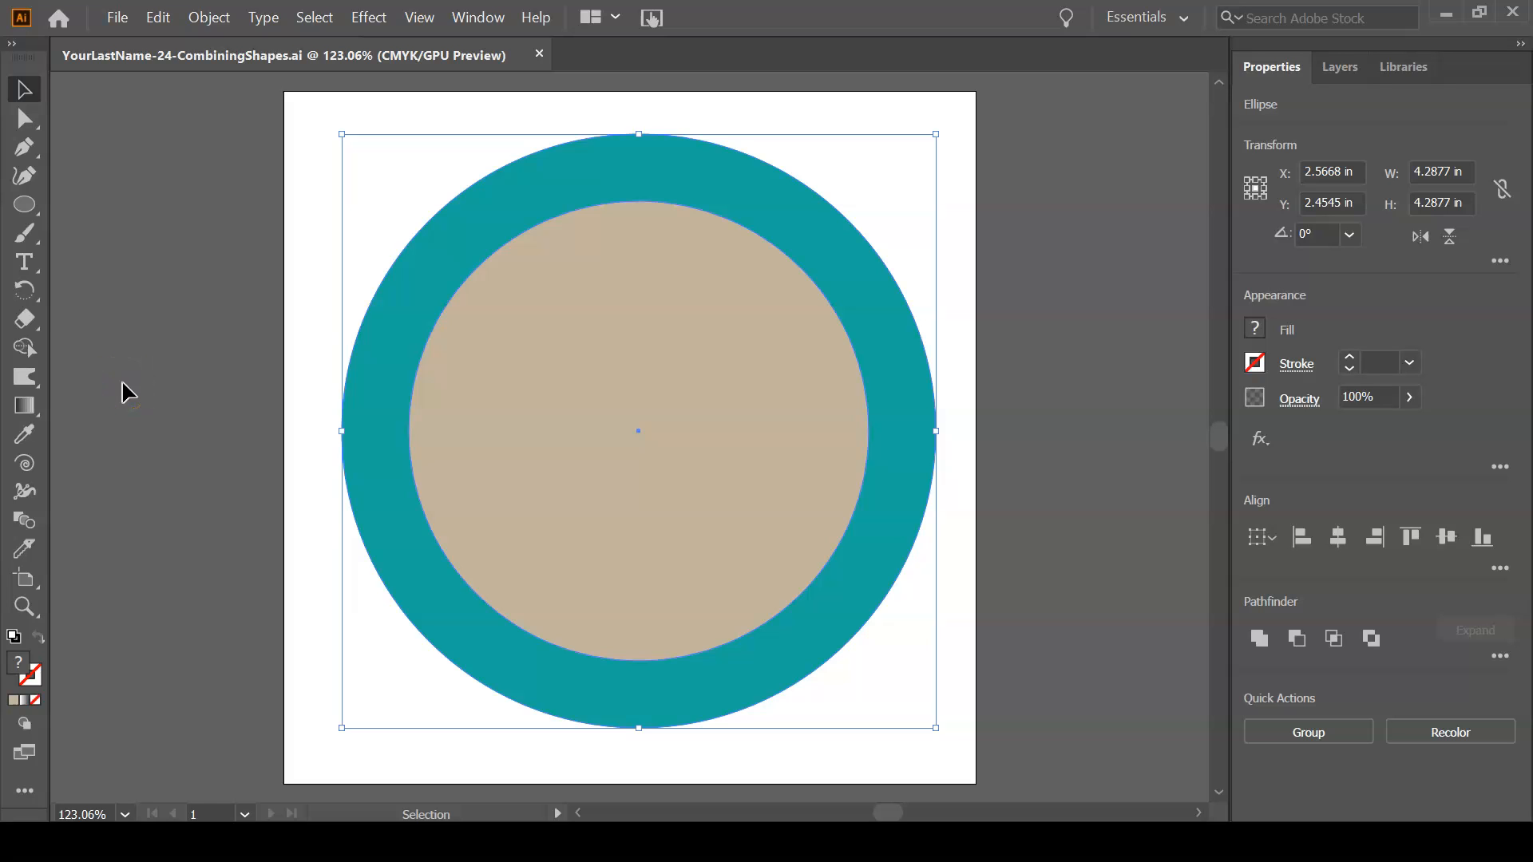
Combine the selected teal and tan circles into a compound path so they form a ring
left_click(242, 247)
left_click(586, 470)
right_click(488, 308)
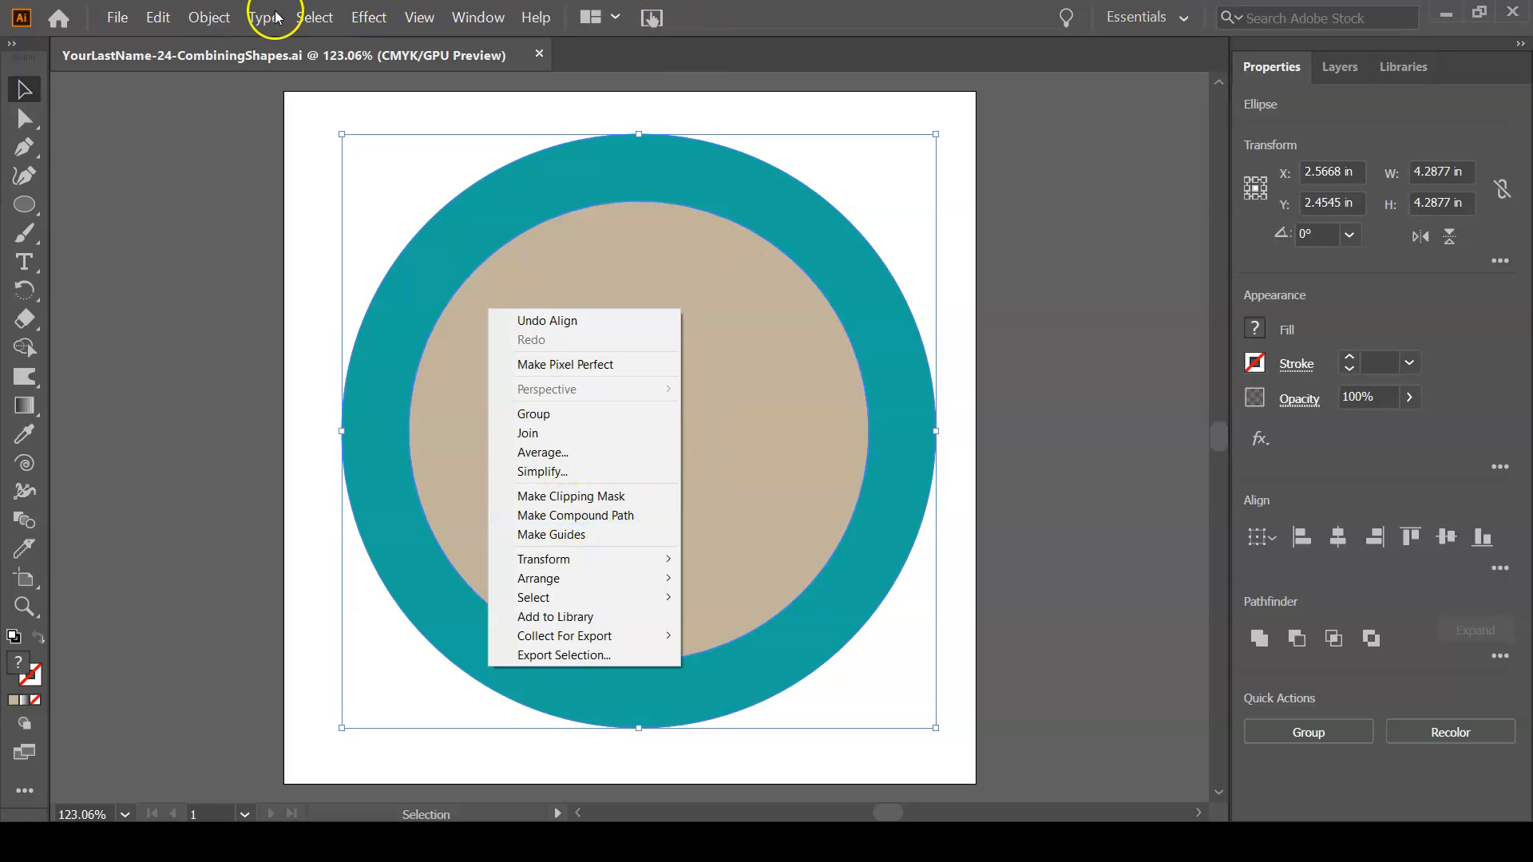
left_click(226, 18)
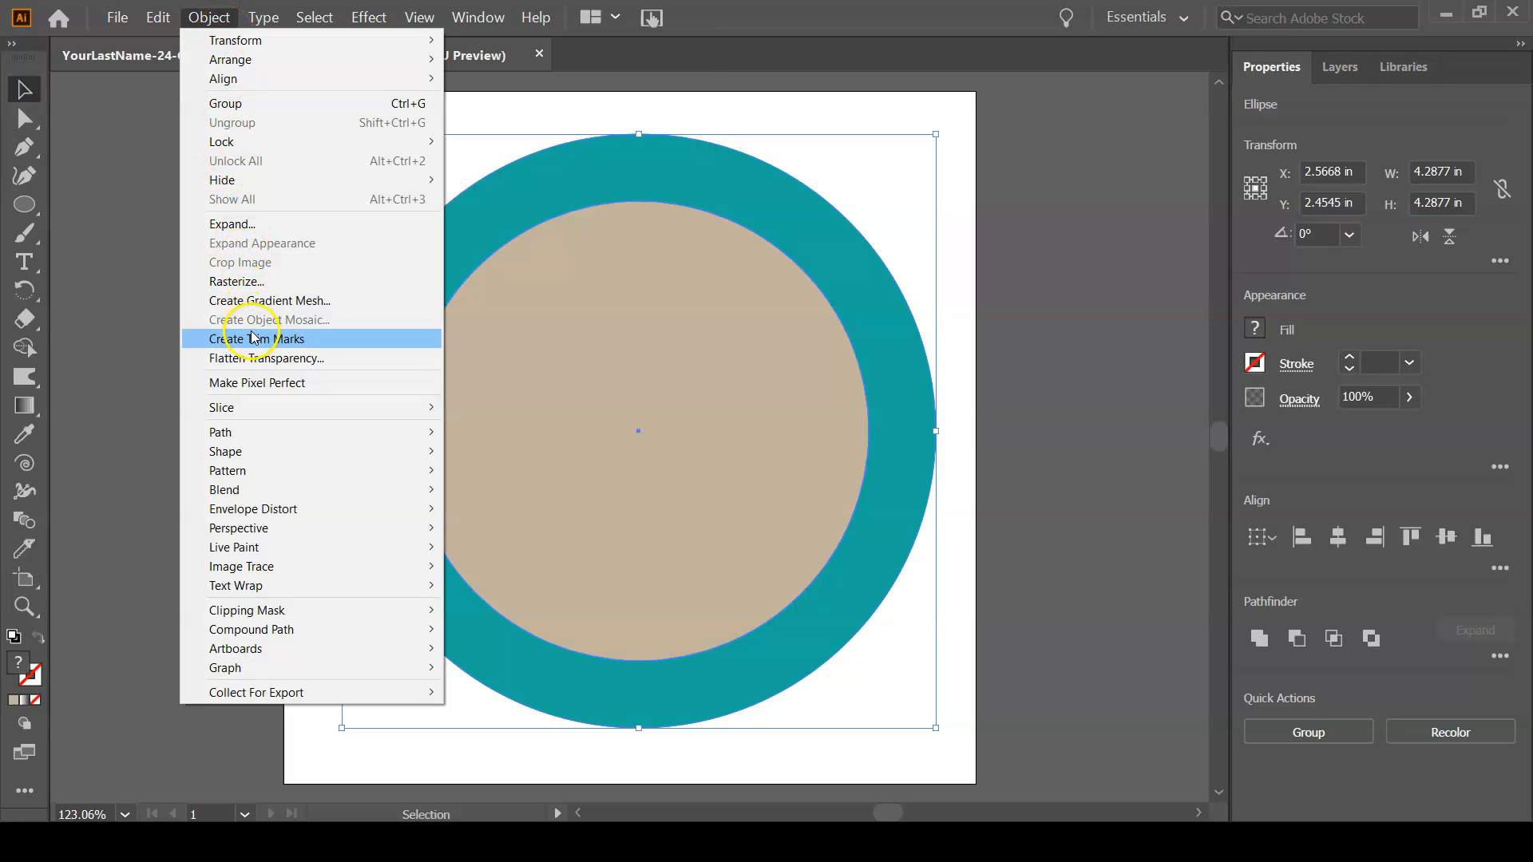
mouse_move(290, 631)
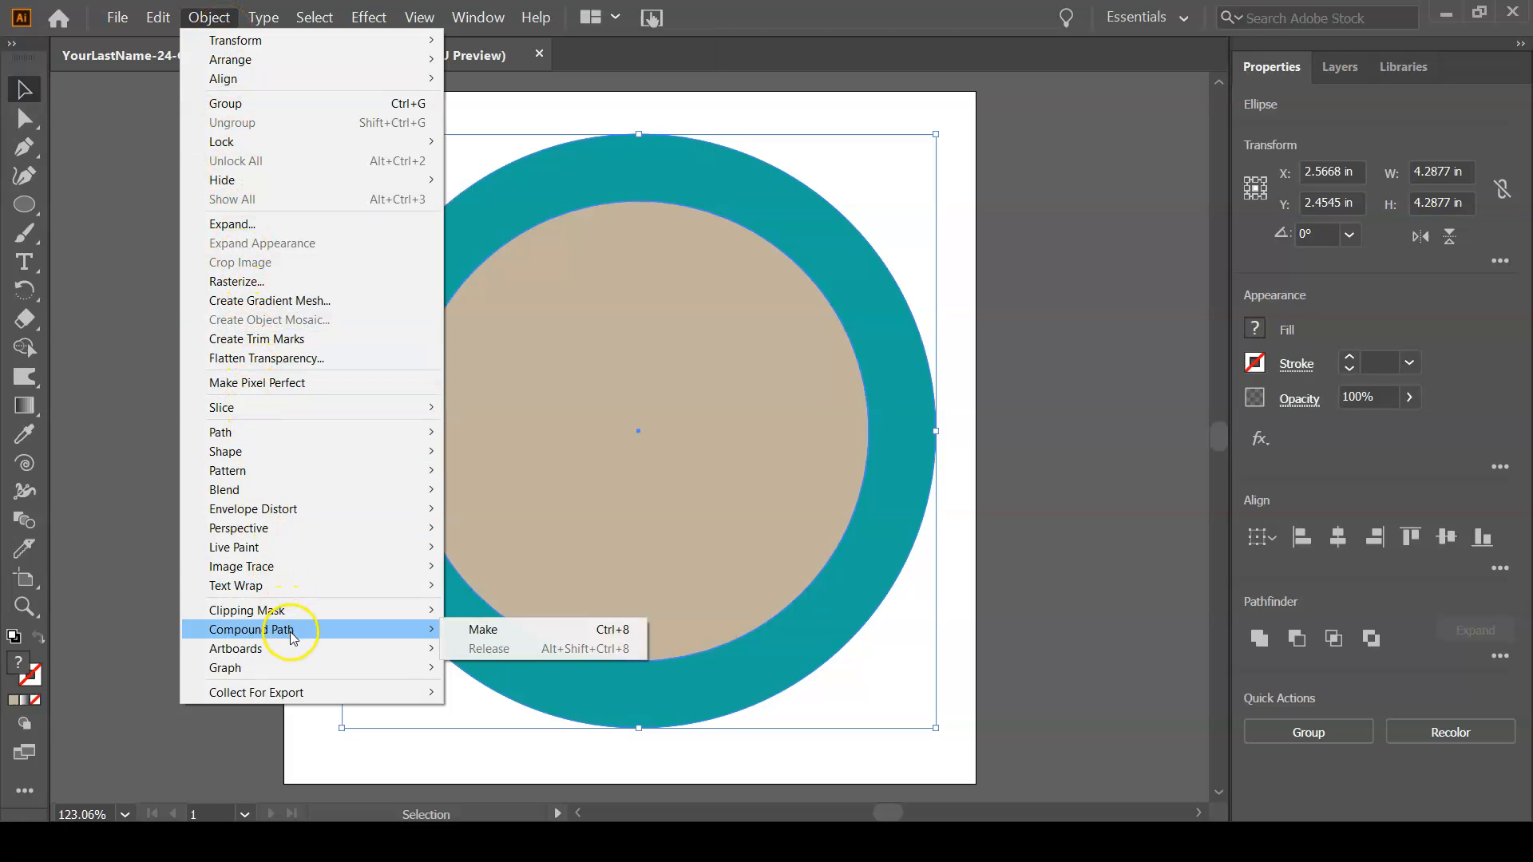
left_click(528, 633)
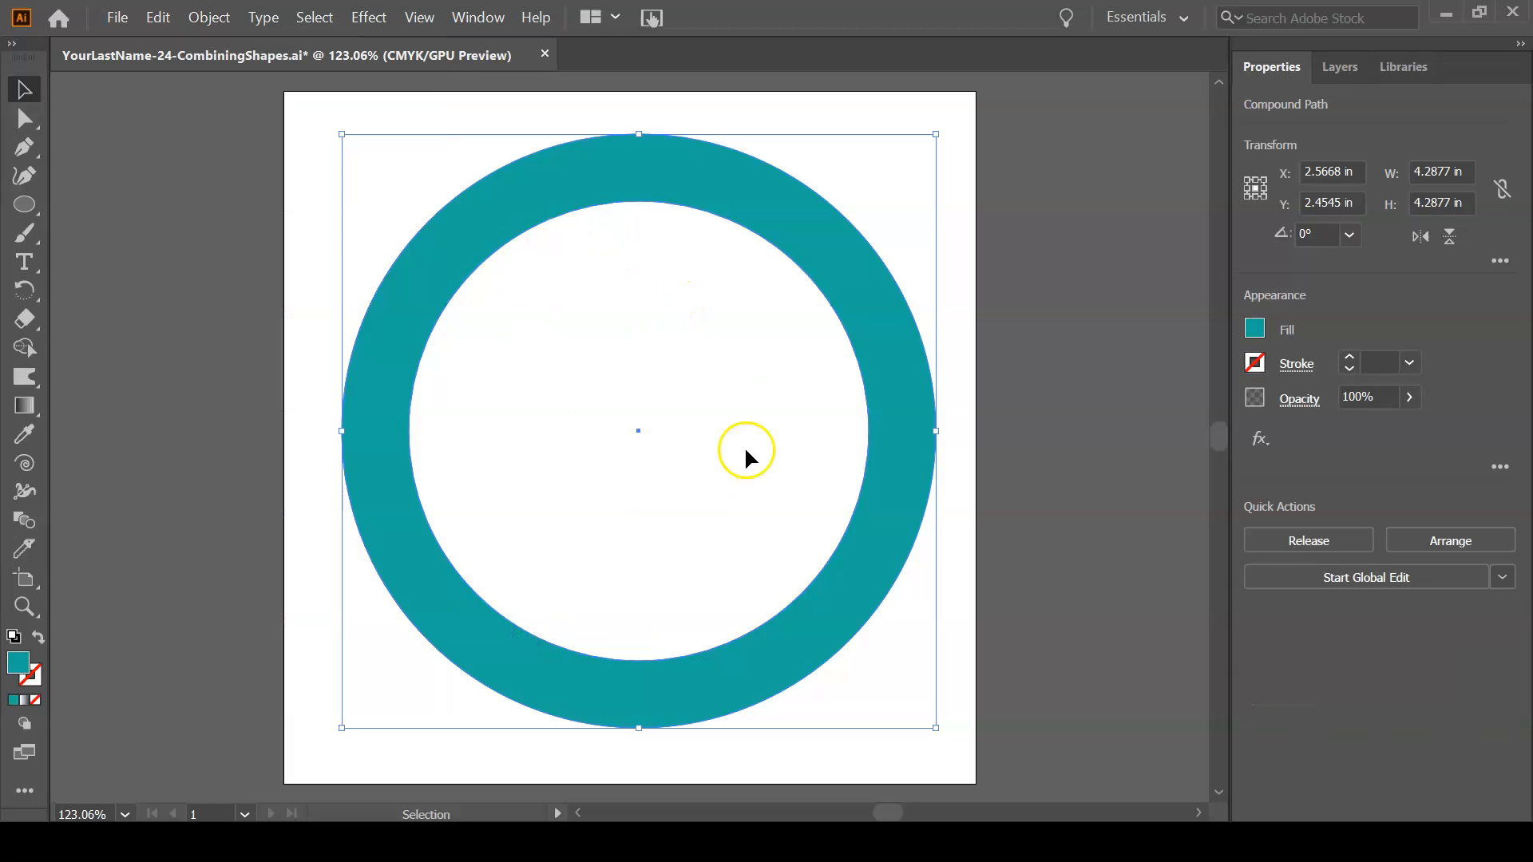
Inspect the compound ring's inner and outer paths in outline view, return to preview and deselect the ring
key("a")
key("ctrl+y")
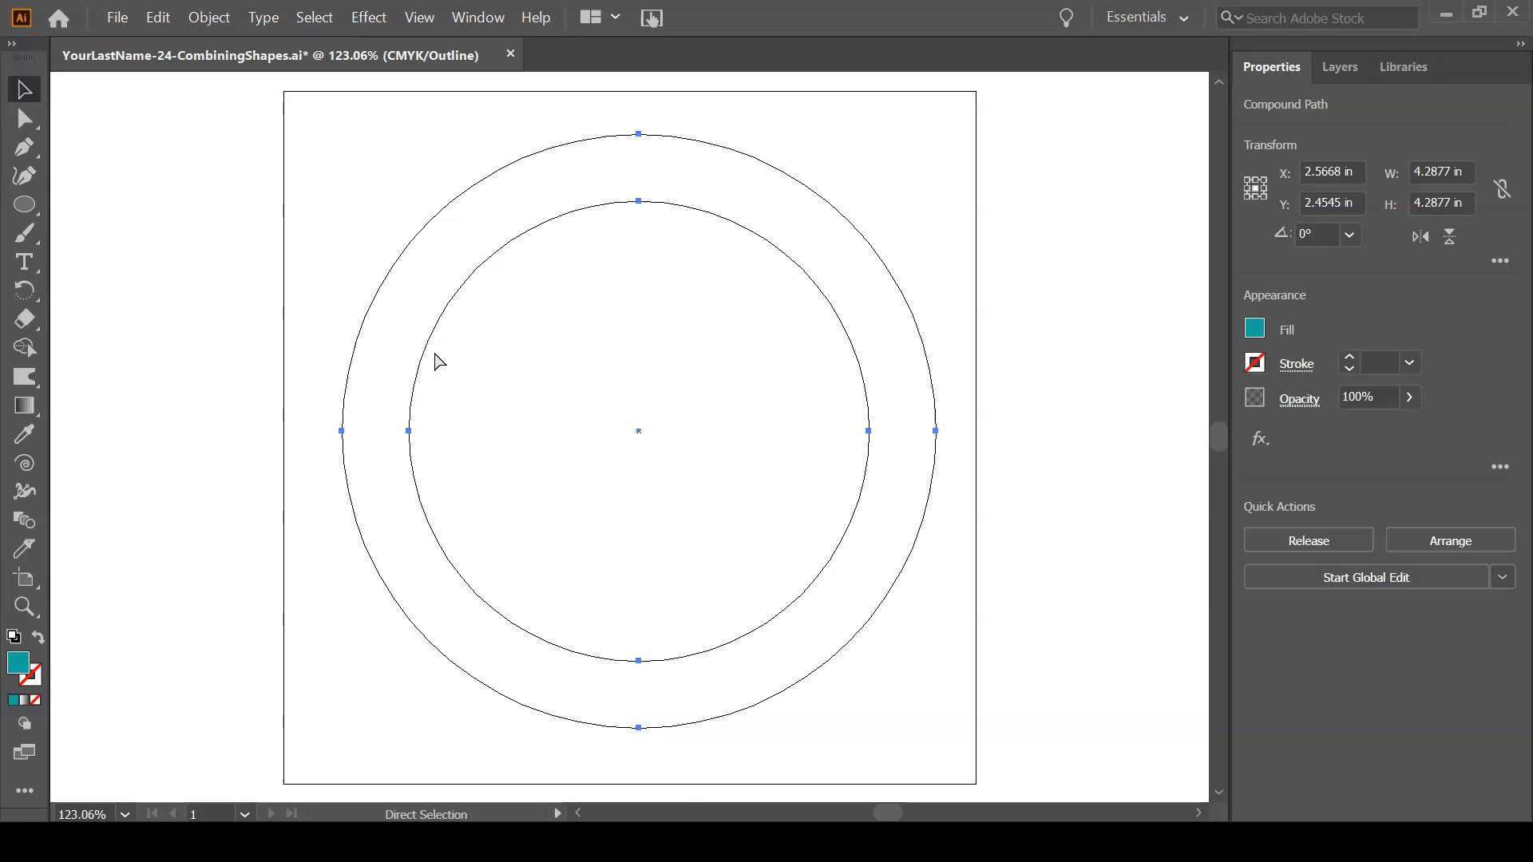
key("ctrl+y")
key("v")
left_click(176, 195)
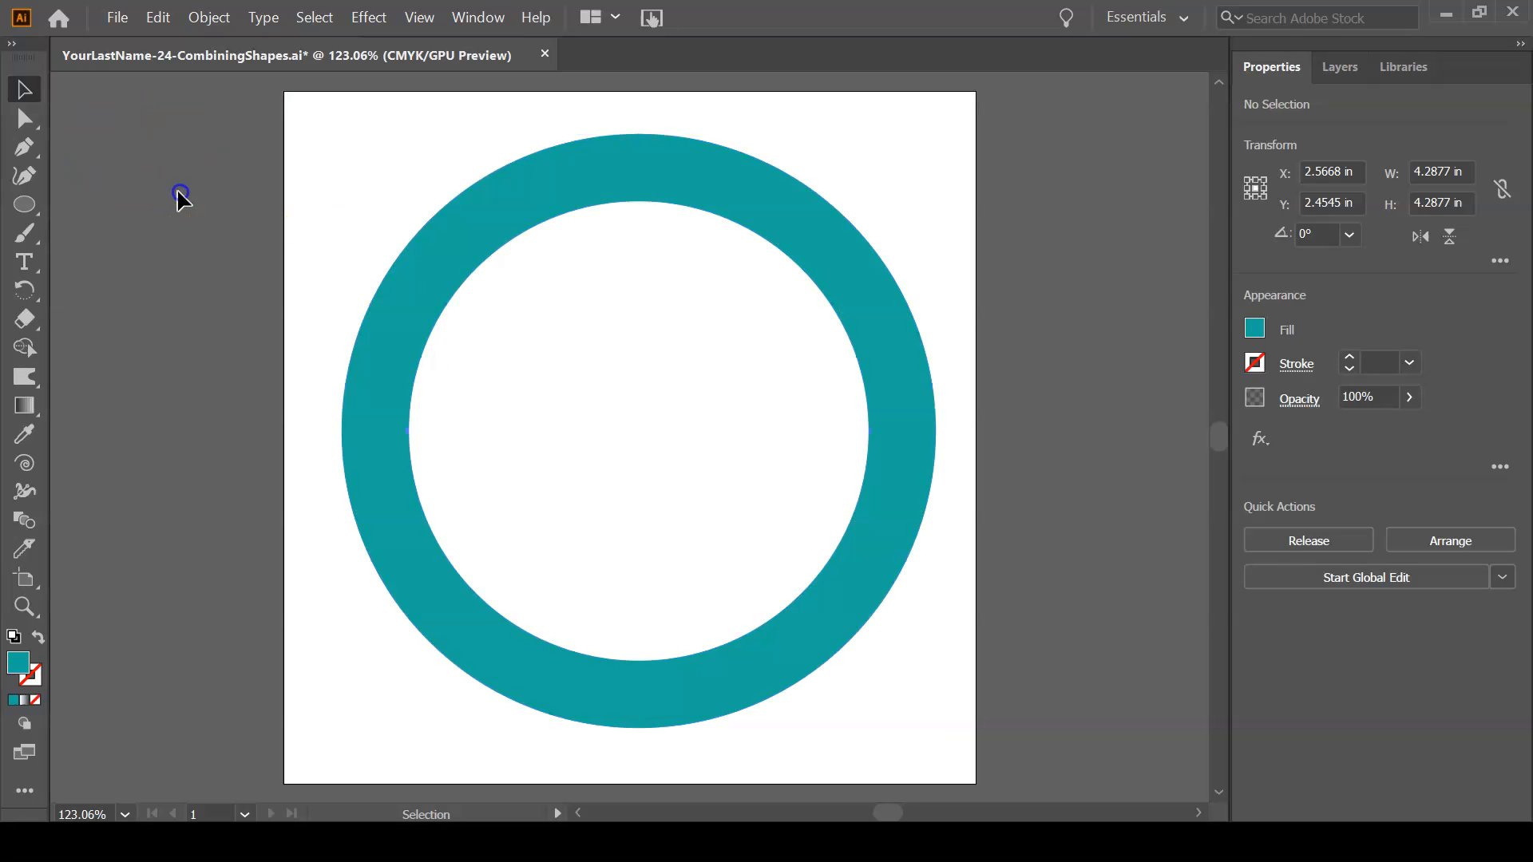
Draw a rectangle about 3.18 by 2.28 in over the ring's upper-left part and fill it with the red swatch
left_click_drag(24, 204, 101, 209)
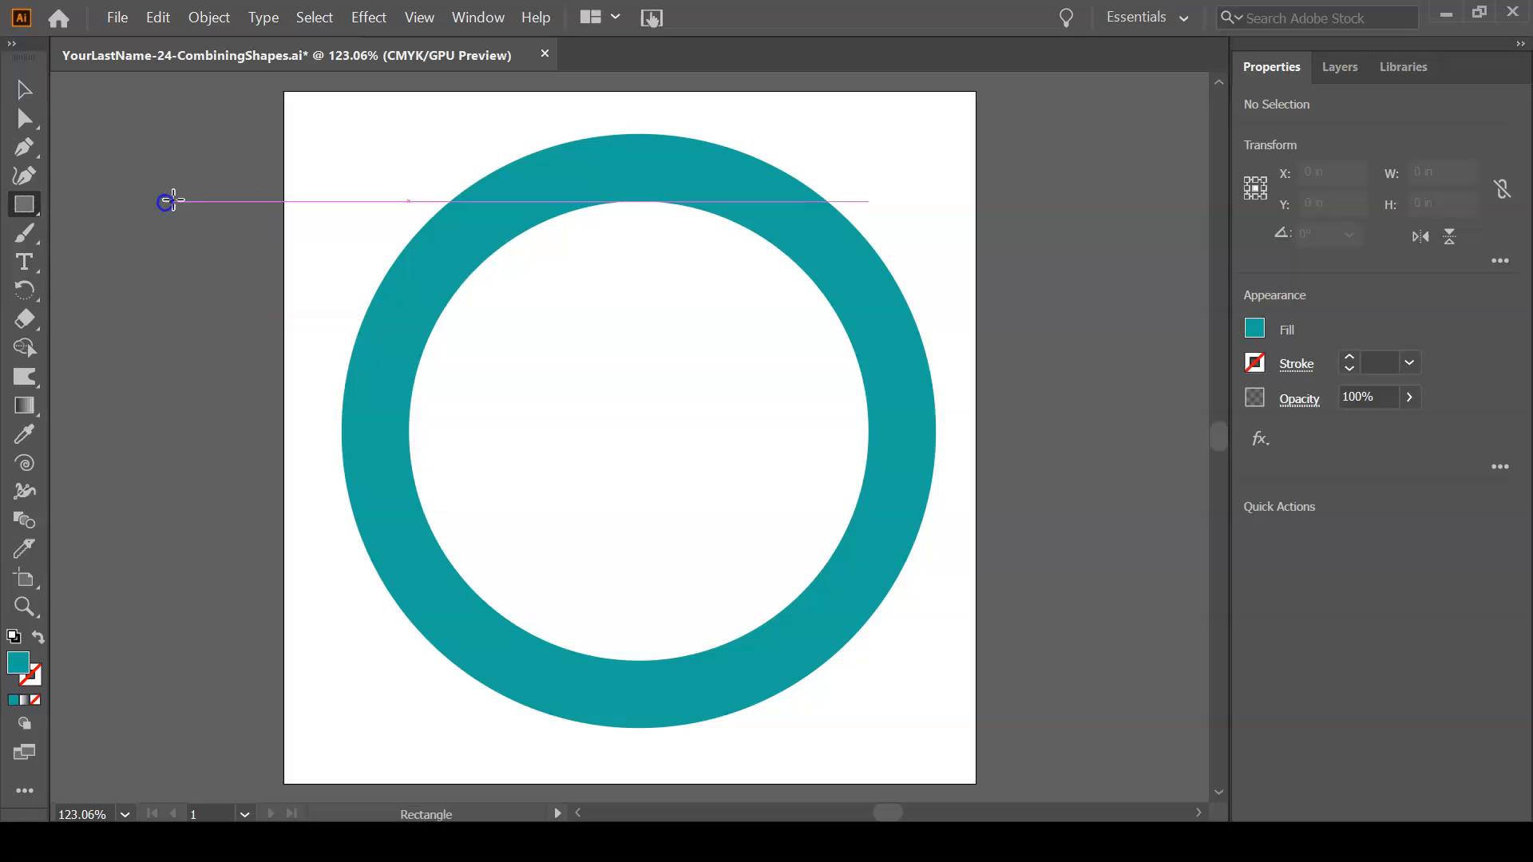
left_click_drag(273, 165, 713, 482)
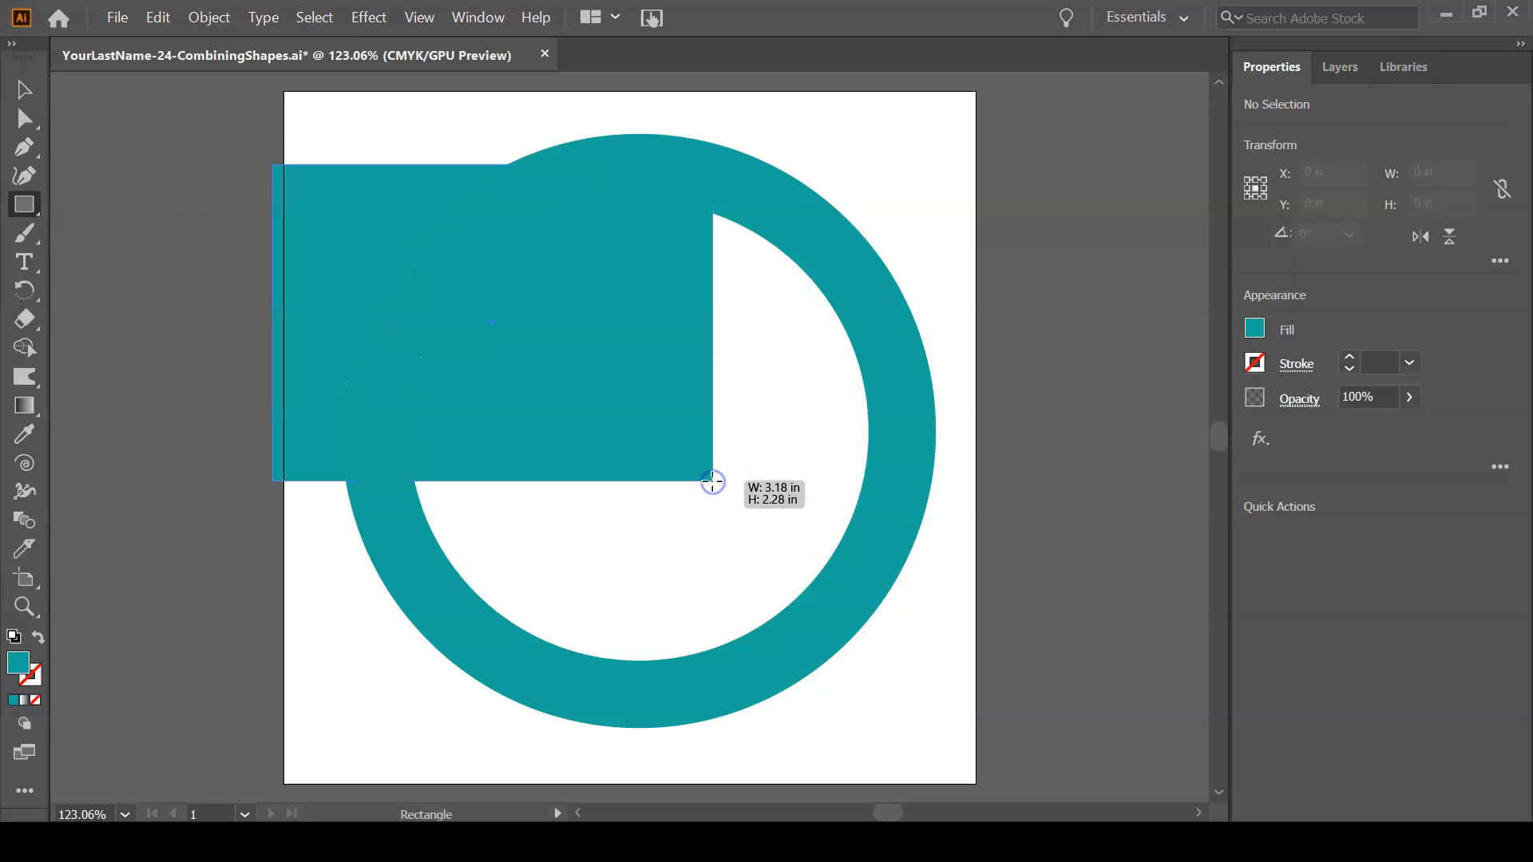
left_click(1256, 328)
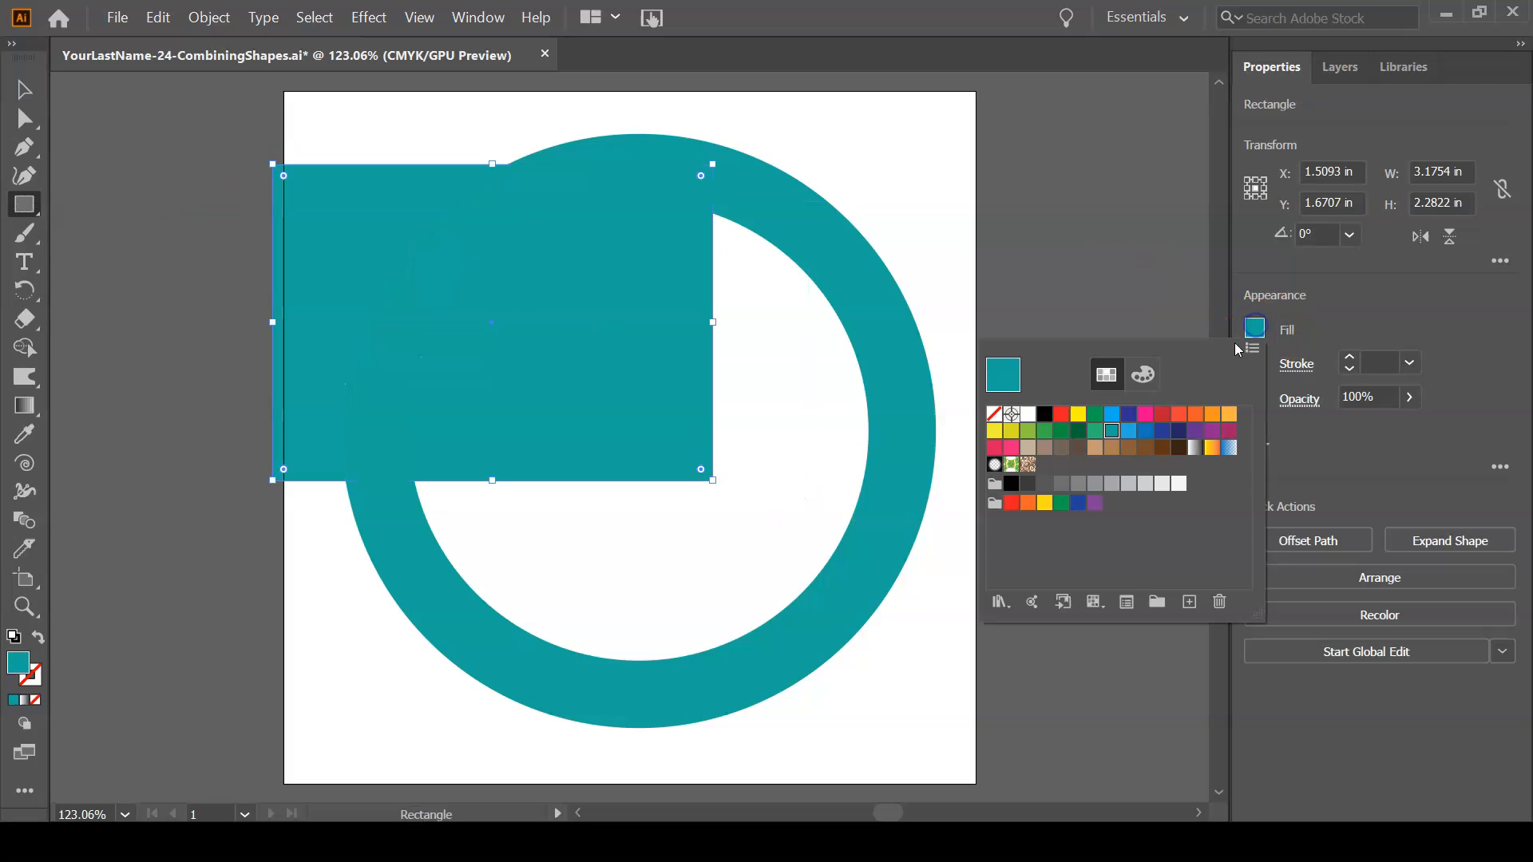
left_click(1061, 413)
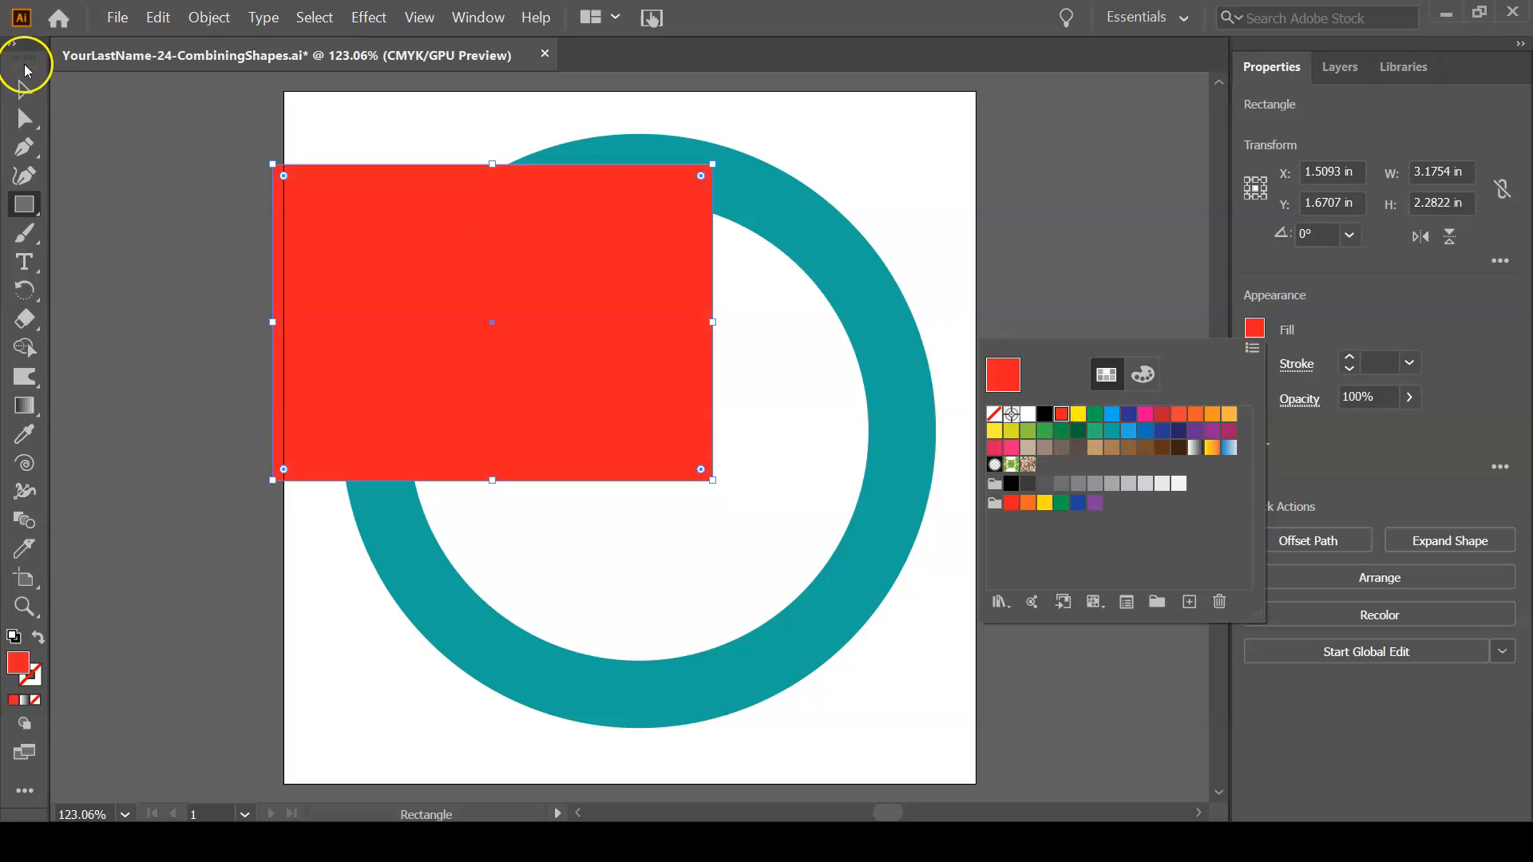
Send the red rectangle to the back to test the ring's transparent centre, and delete the rectangle
left_click(24, 88)
right_click(377, 206)
mouse_move(465, 509)
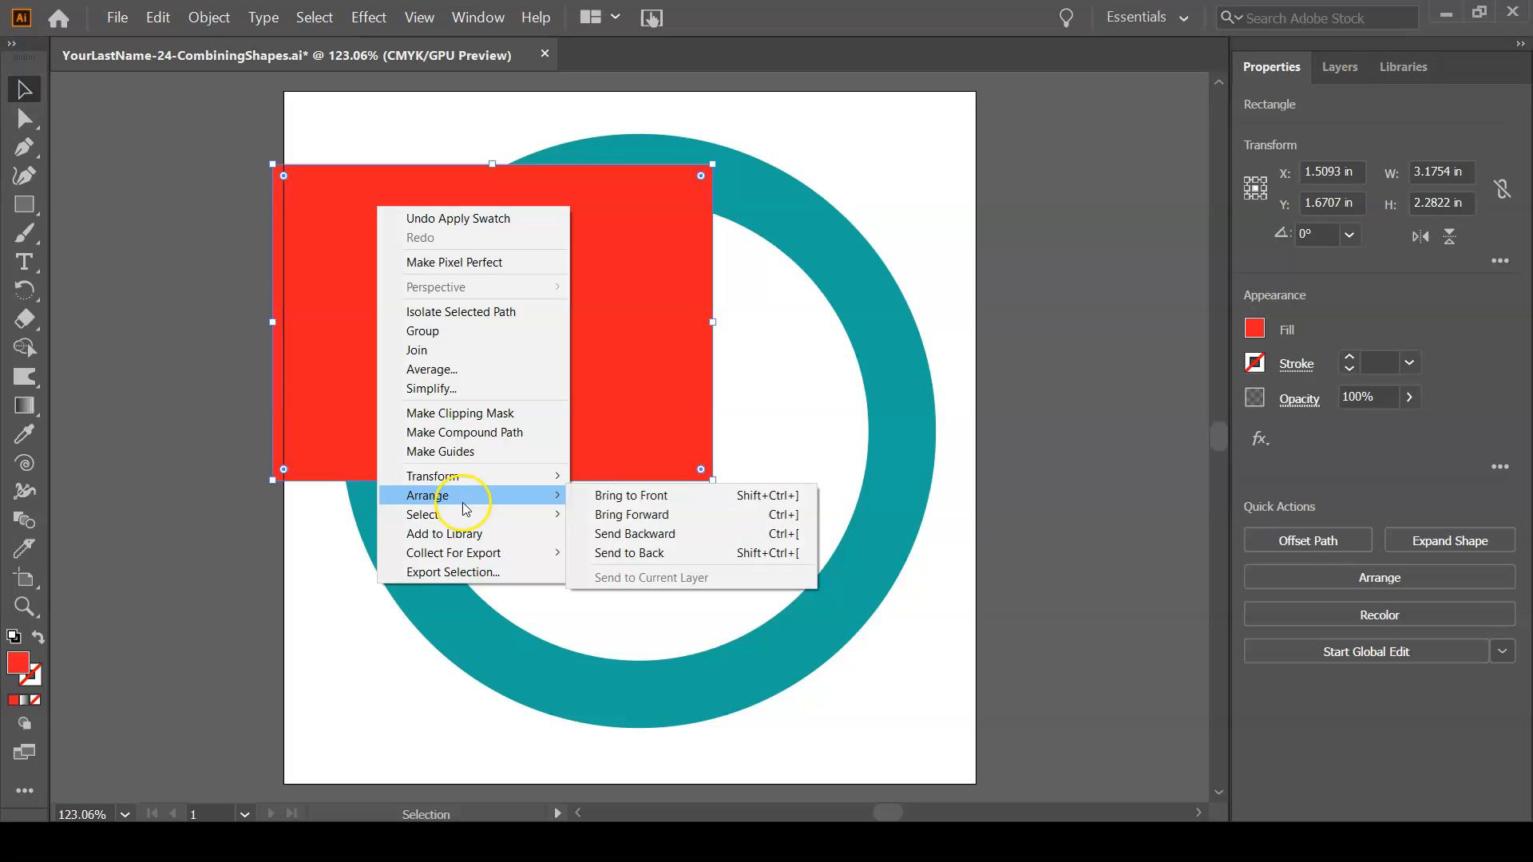
left_click(673, 557)
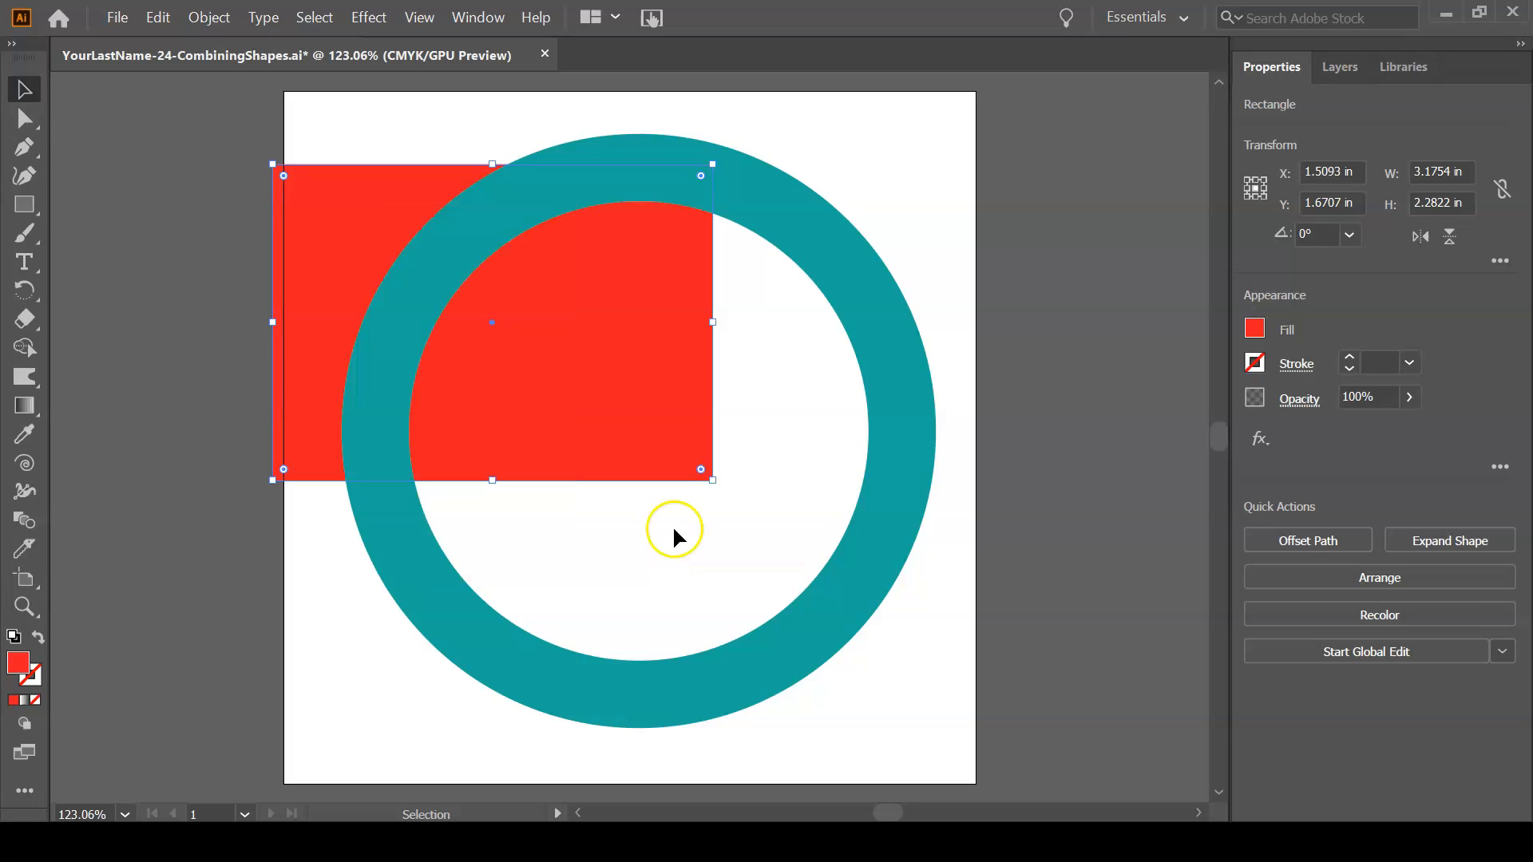
key("Delete")
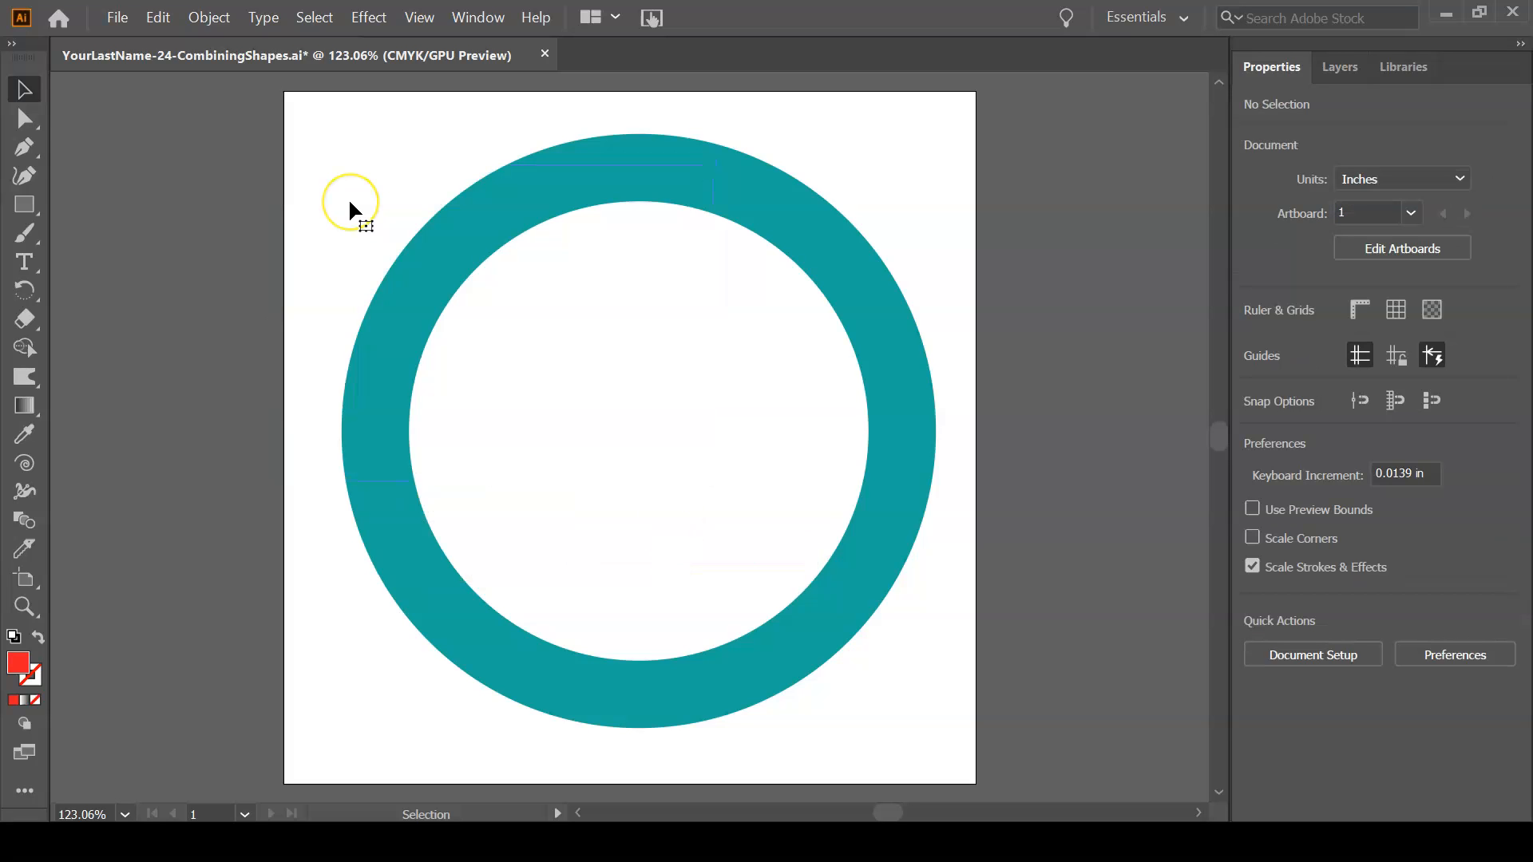
Save the document and scale the teal ring down proportionally to about 2.33 in wide
key("ctrl")
key("ctrl+s")
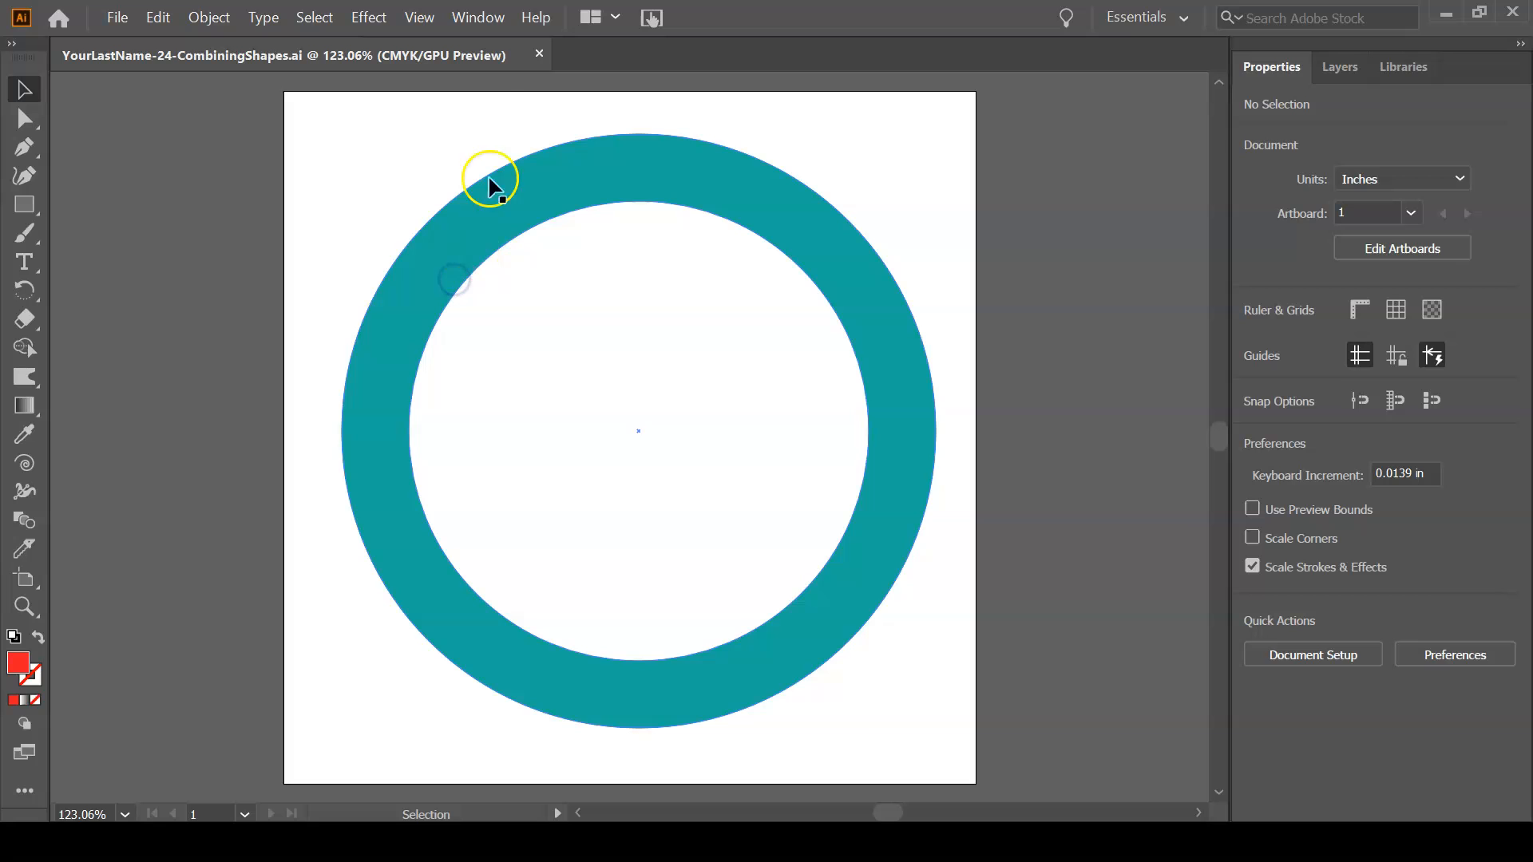
left_click(569, 265)
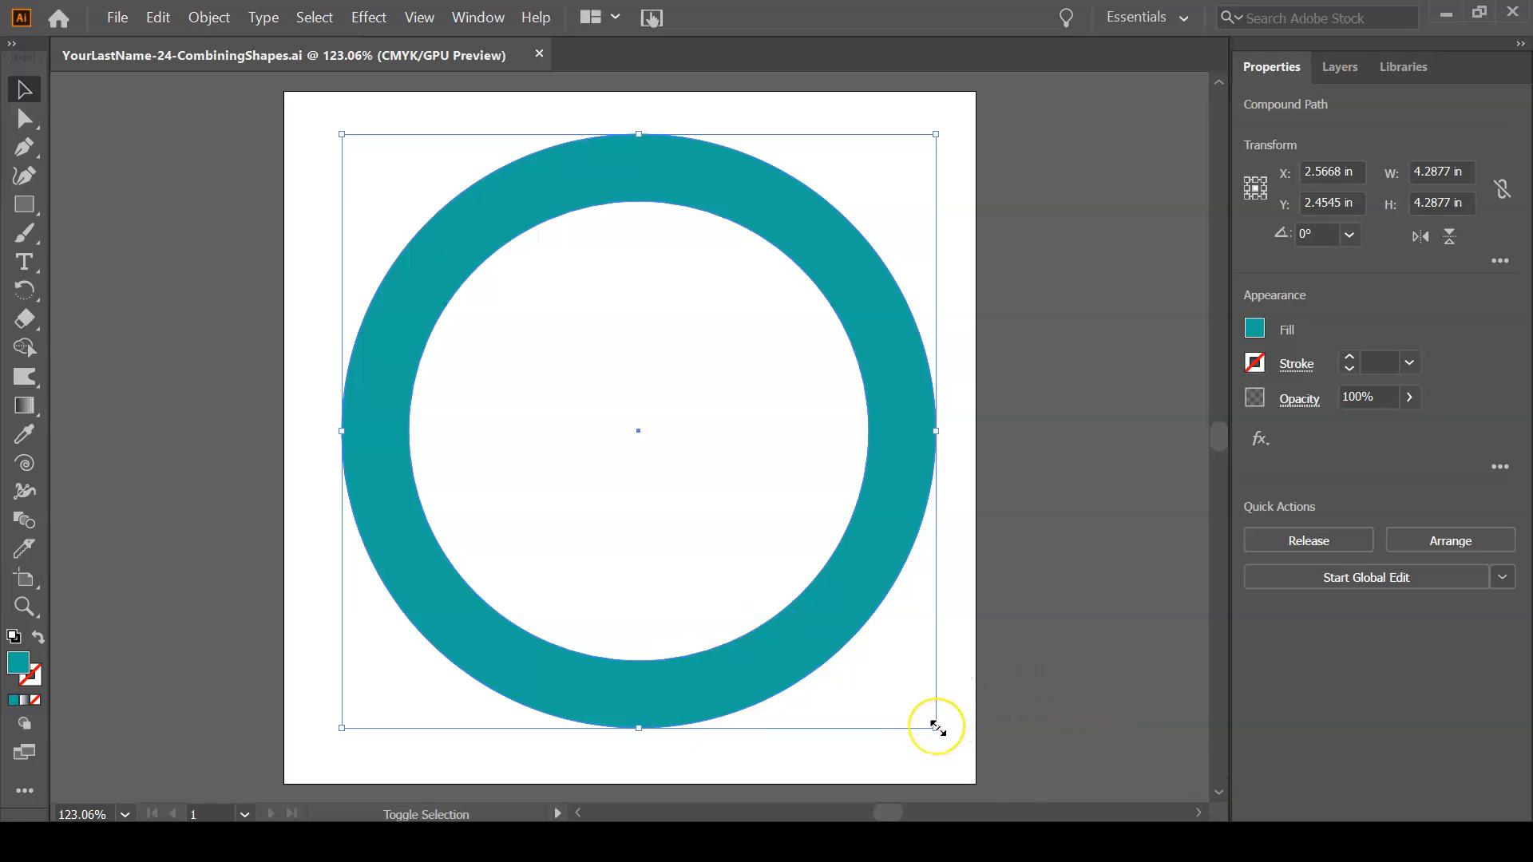
left_click_drag(801, 573, 665, 463)
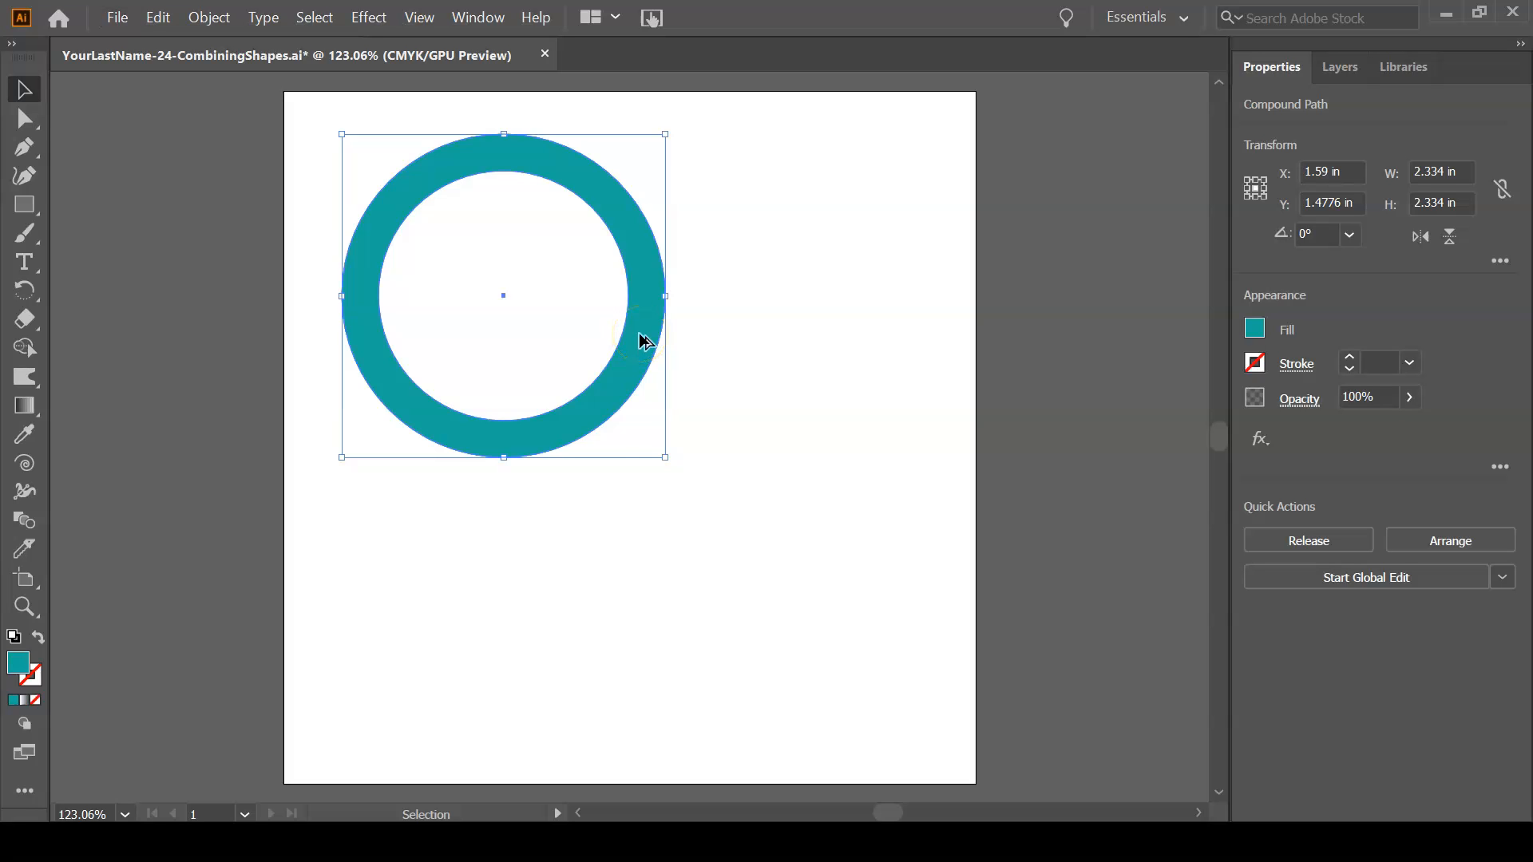
Duplicate the ring about 0.77 in right and 0.63 in down and fill the copy with the tan swatch C=25 M=25 Y=40 K=0
left_click_drag(642, 345, 748, 429)
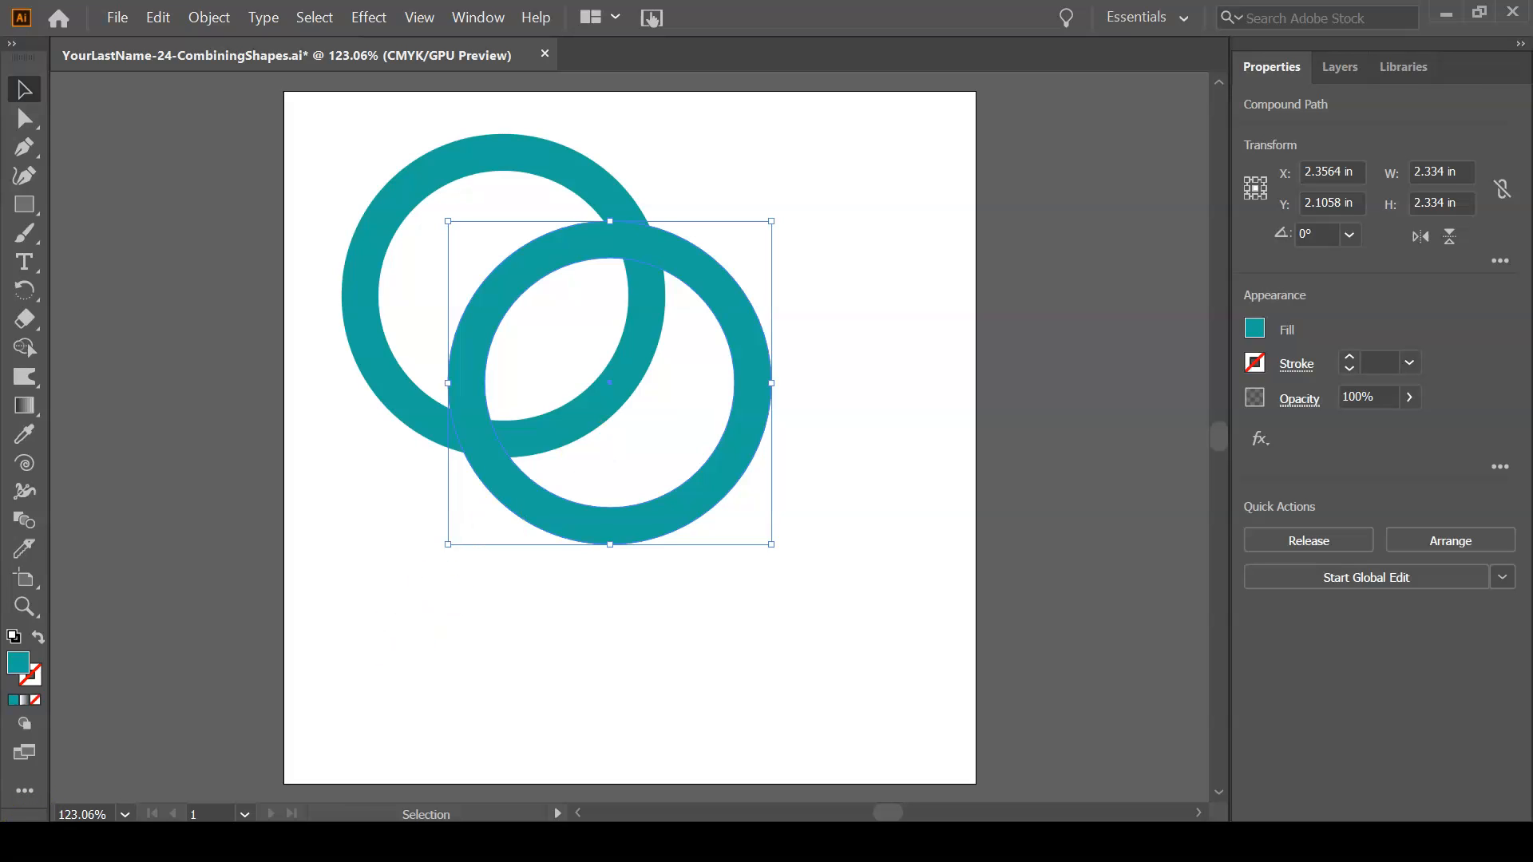
left_click(1255, 328)
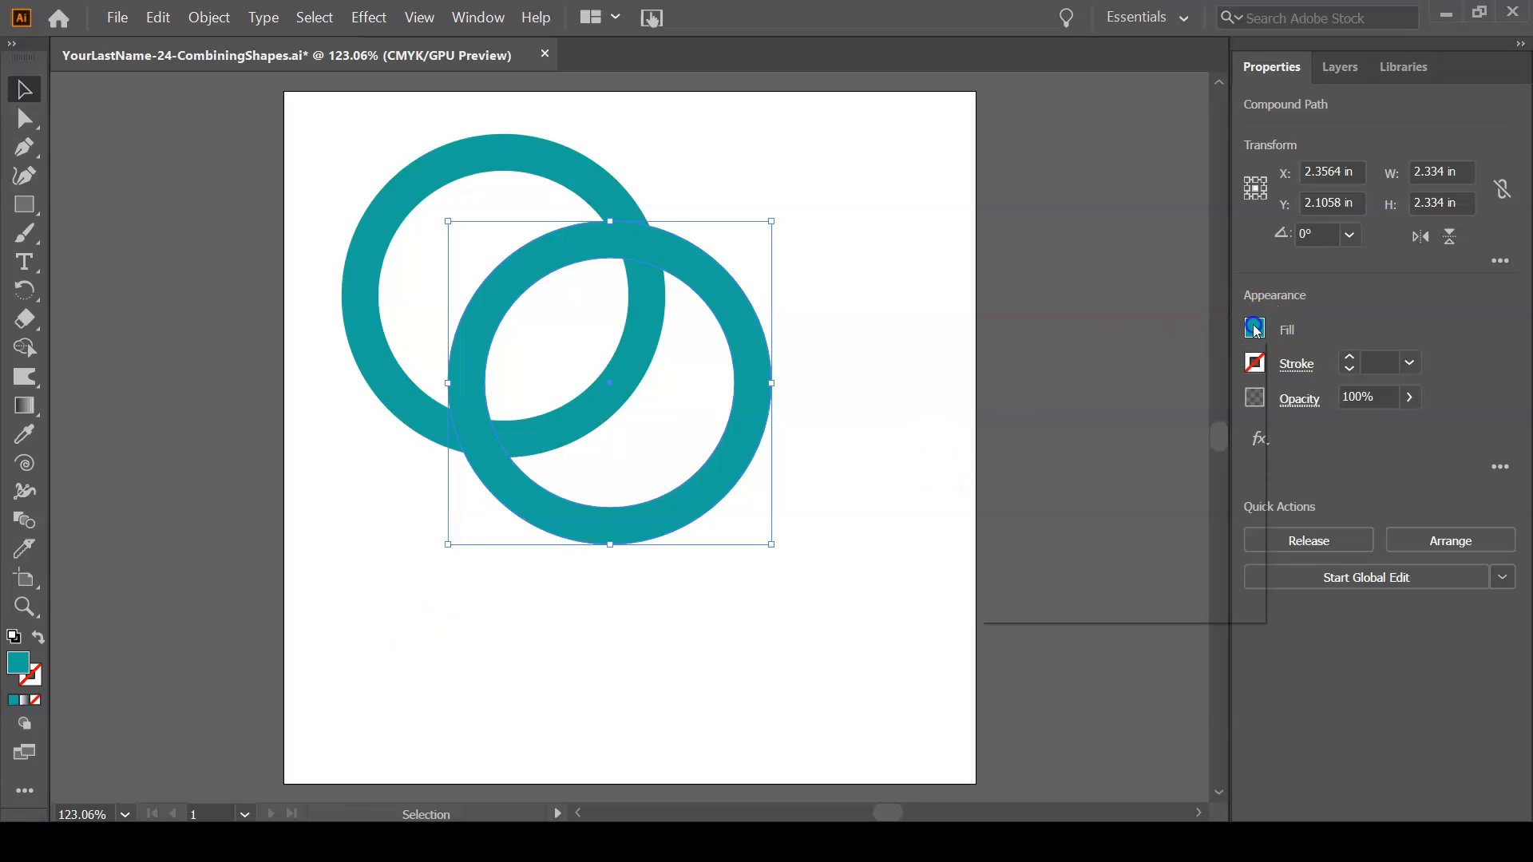
left_click(1027, 448)
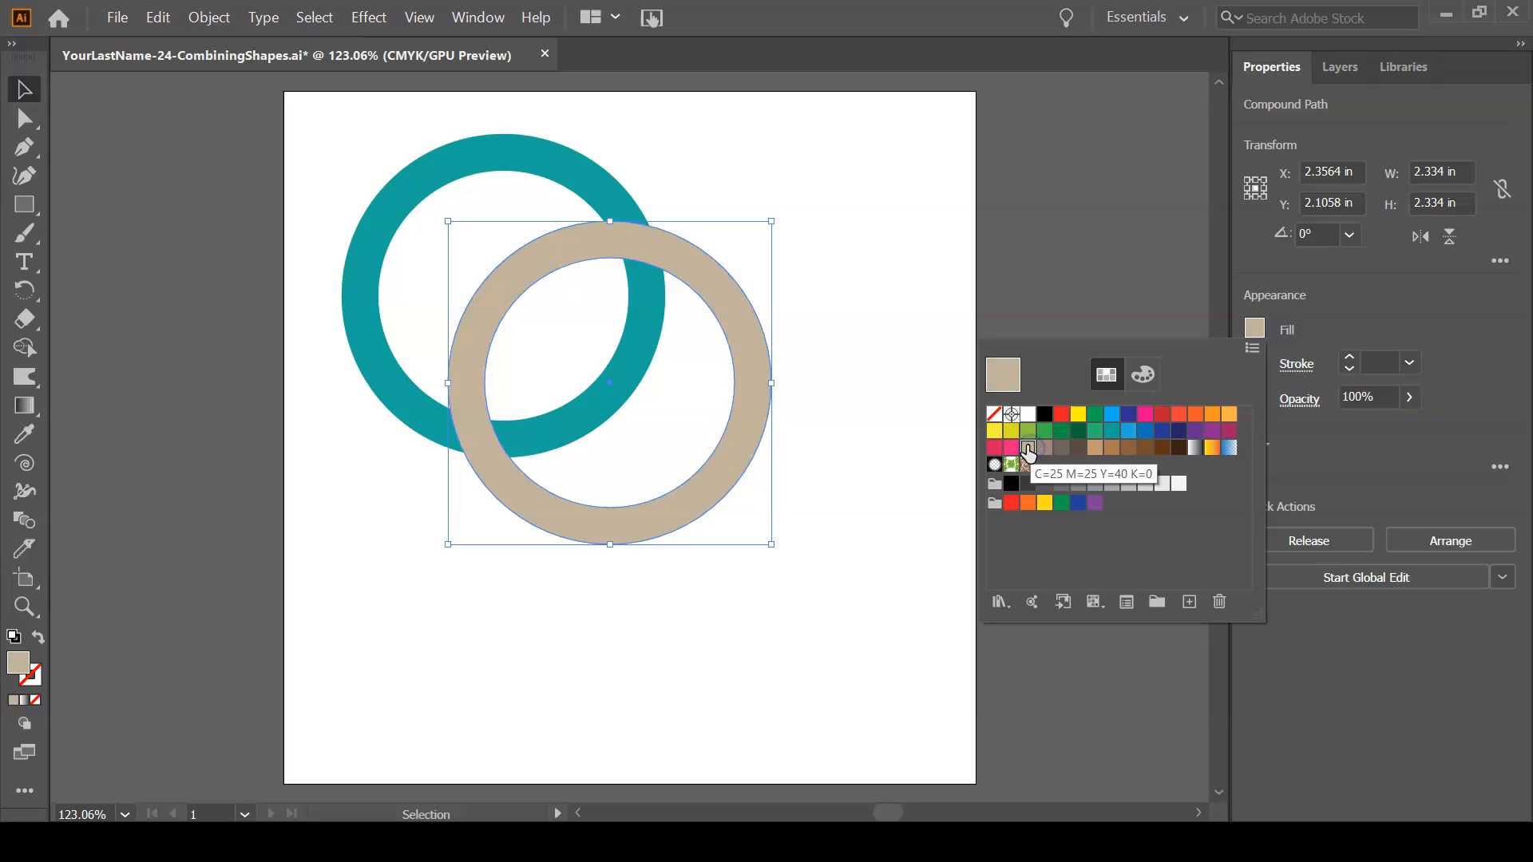
Deselect the tan ring and check both rings' paths in outline view before returning to preview
left_click(792, 176)
left_click(789, 170)
key("ctrl+y")
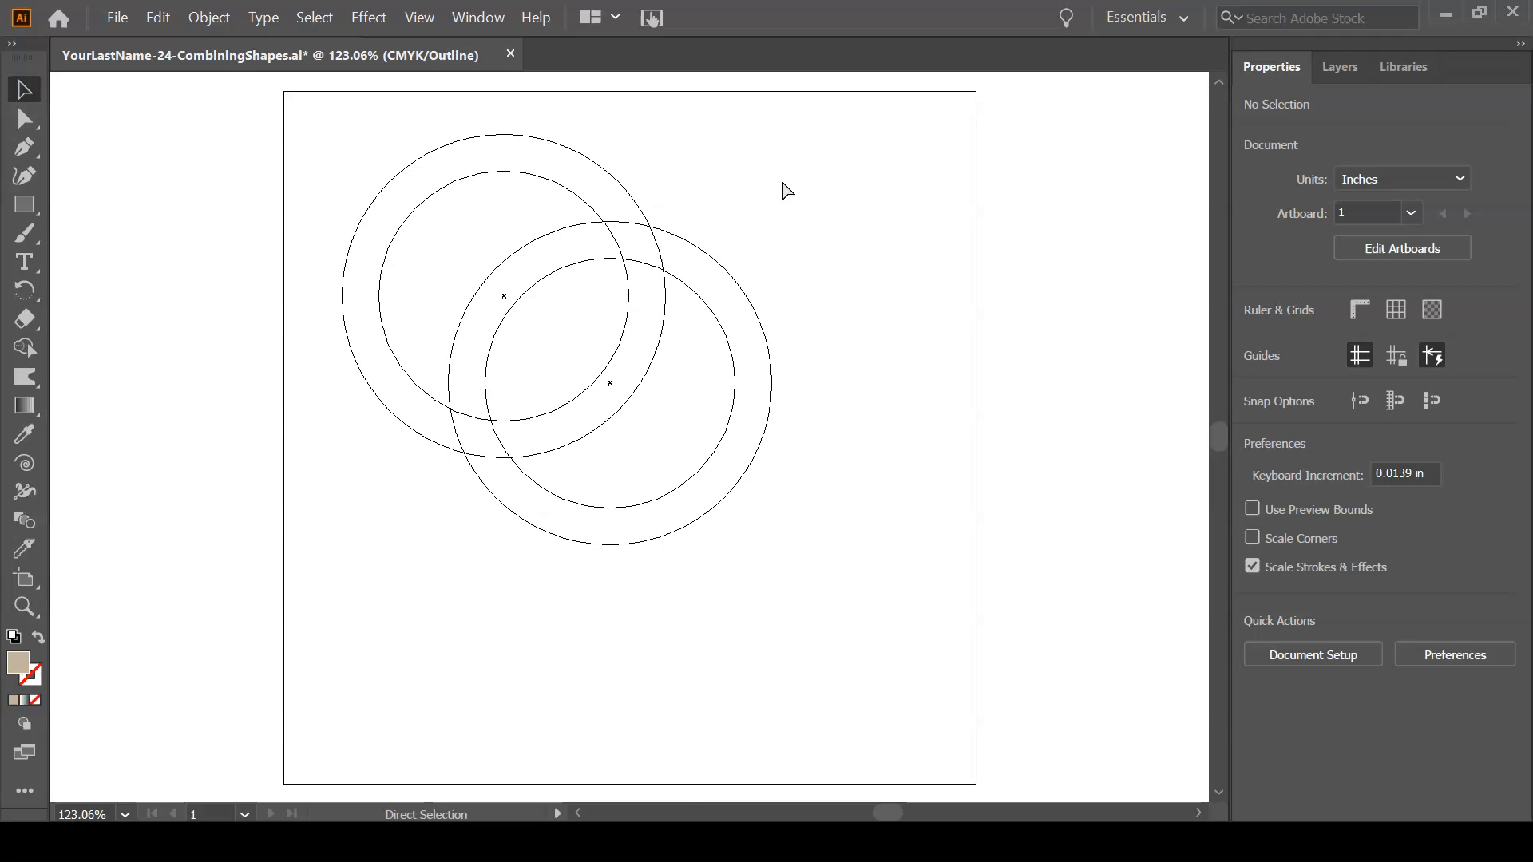
key("ctrl+y")
Scale both rings up together proportionally to about 4.26 in overall width and deselect them
key("ctrl+a")
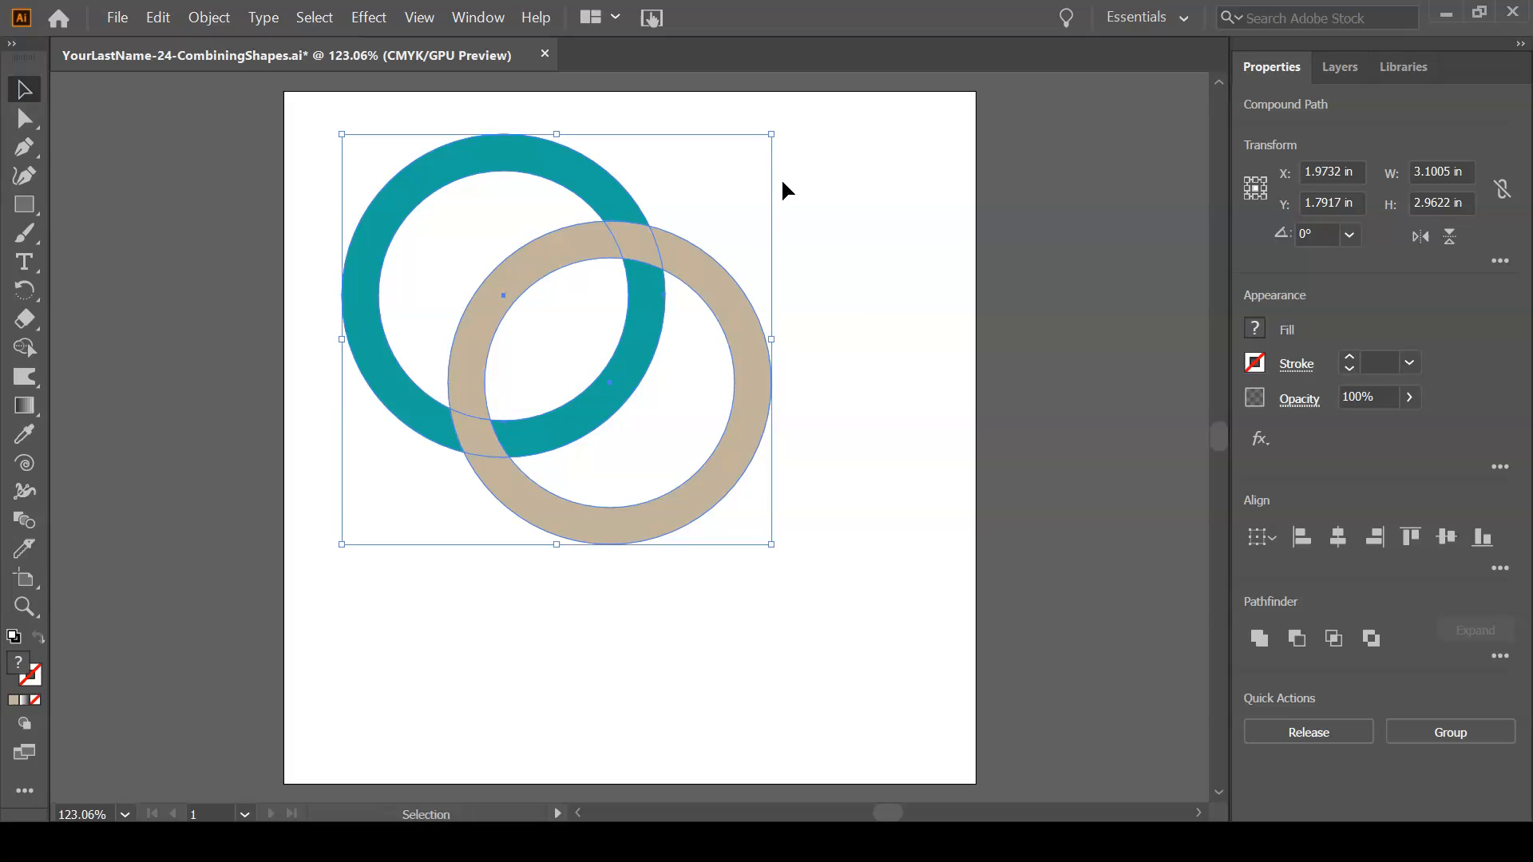
left_click_drag(773, 544, 932, 727)
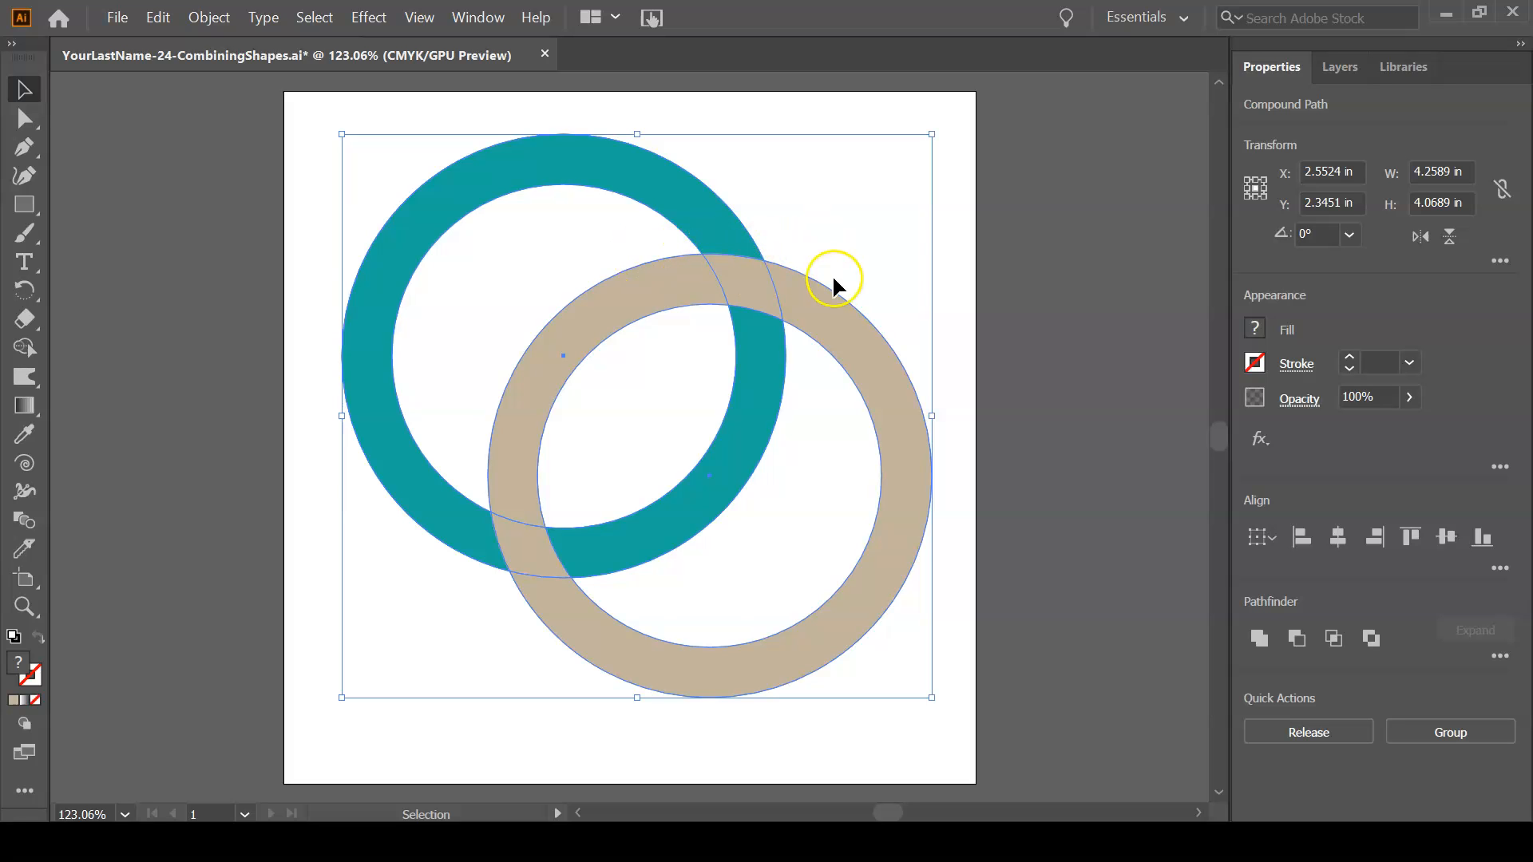
left_click(948, 267)
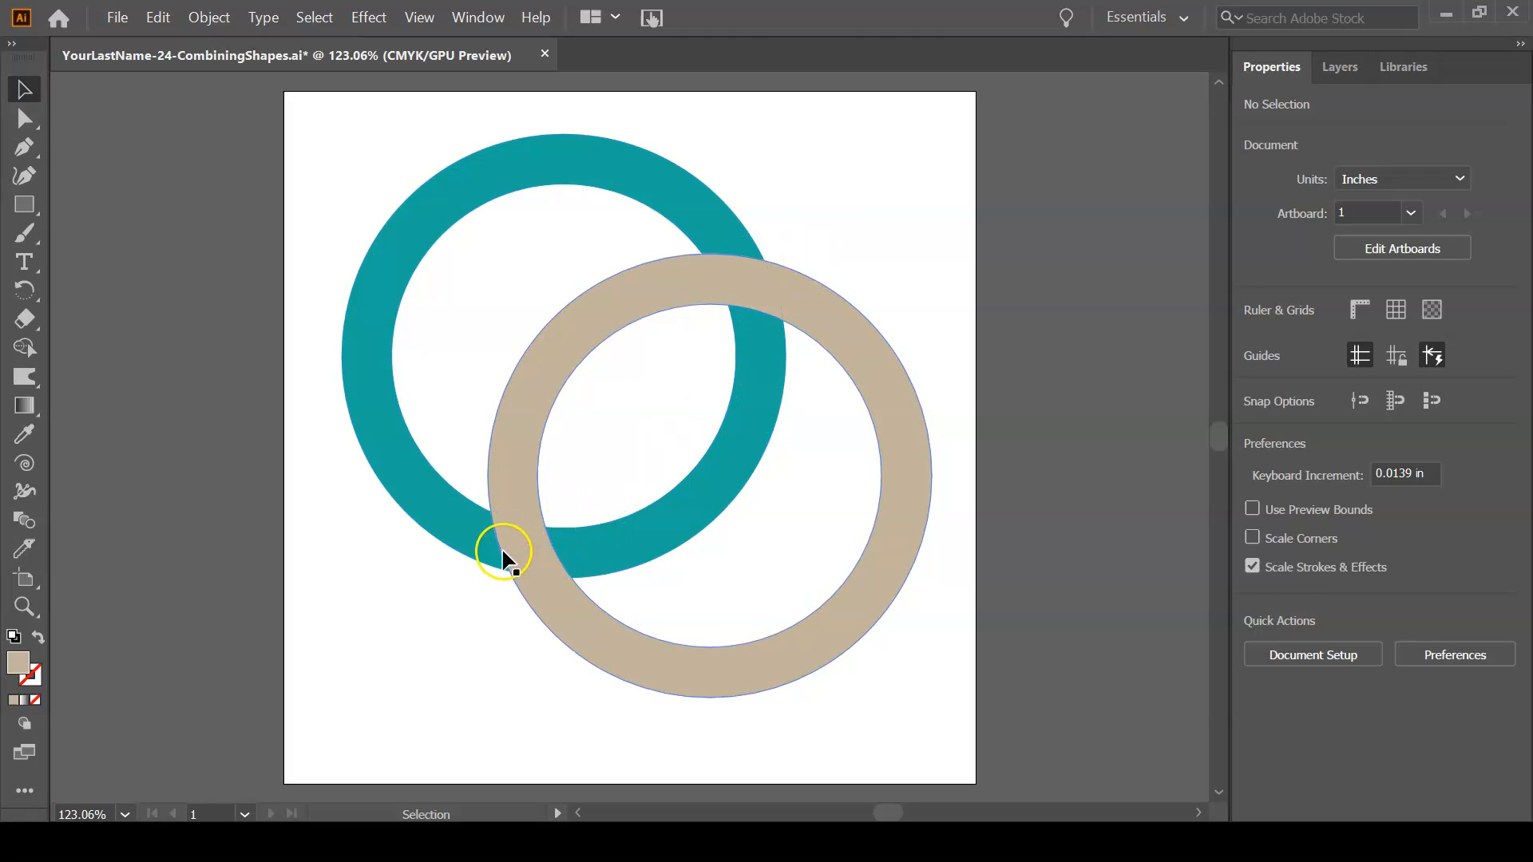
Examine in outline view where the paths of the enlarged rings cross, and return to preview
key("a")
key("ctrl+y")
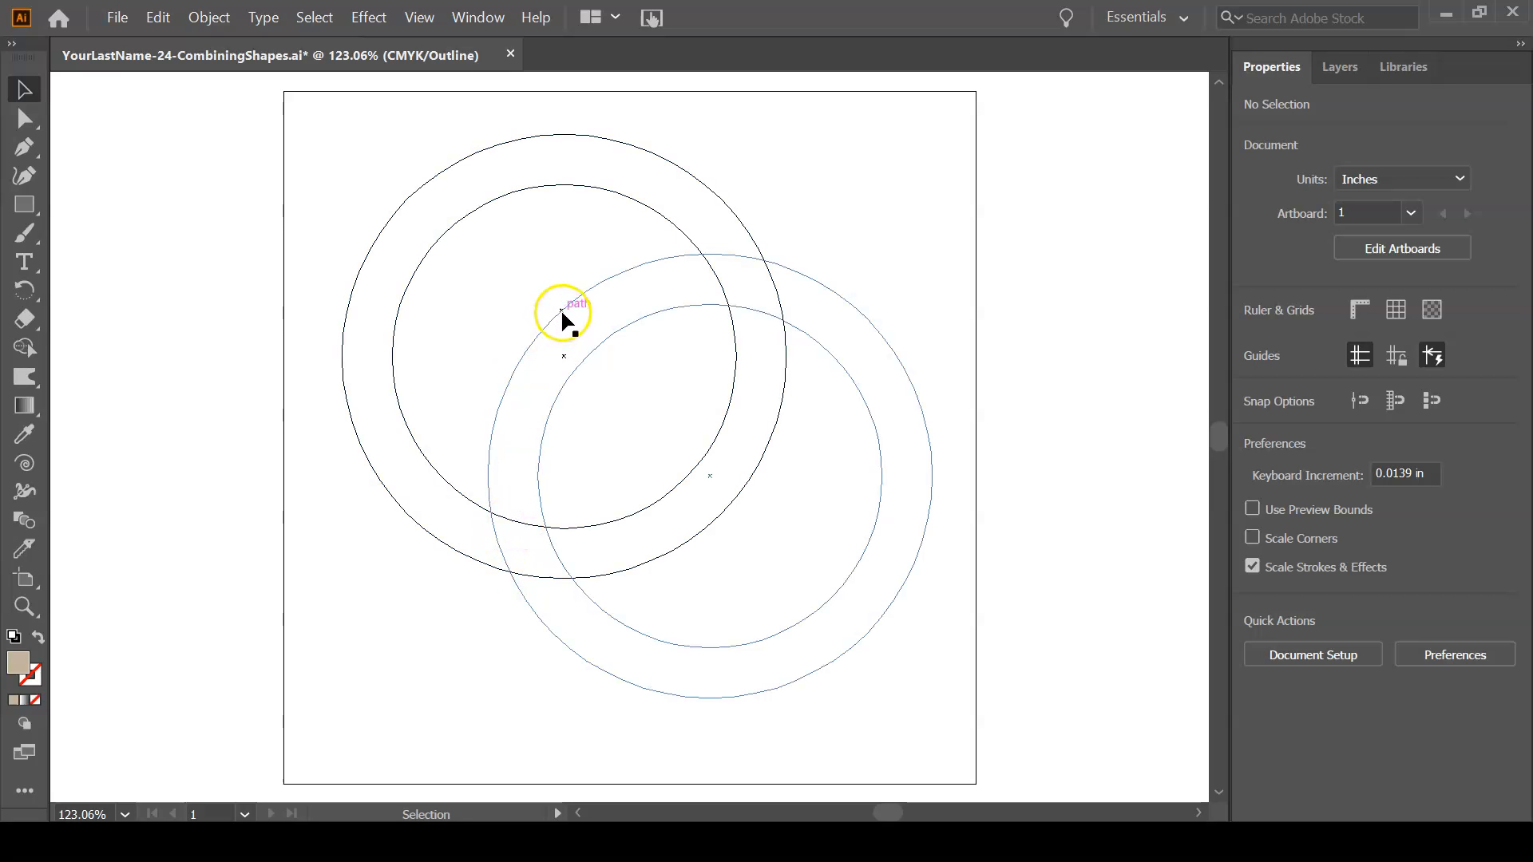
key("ctrl+y")
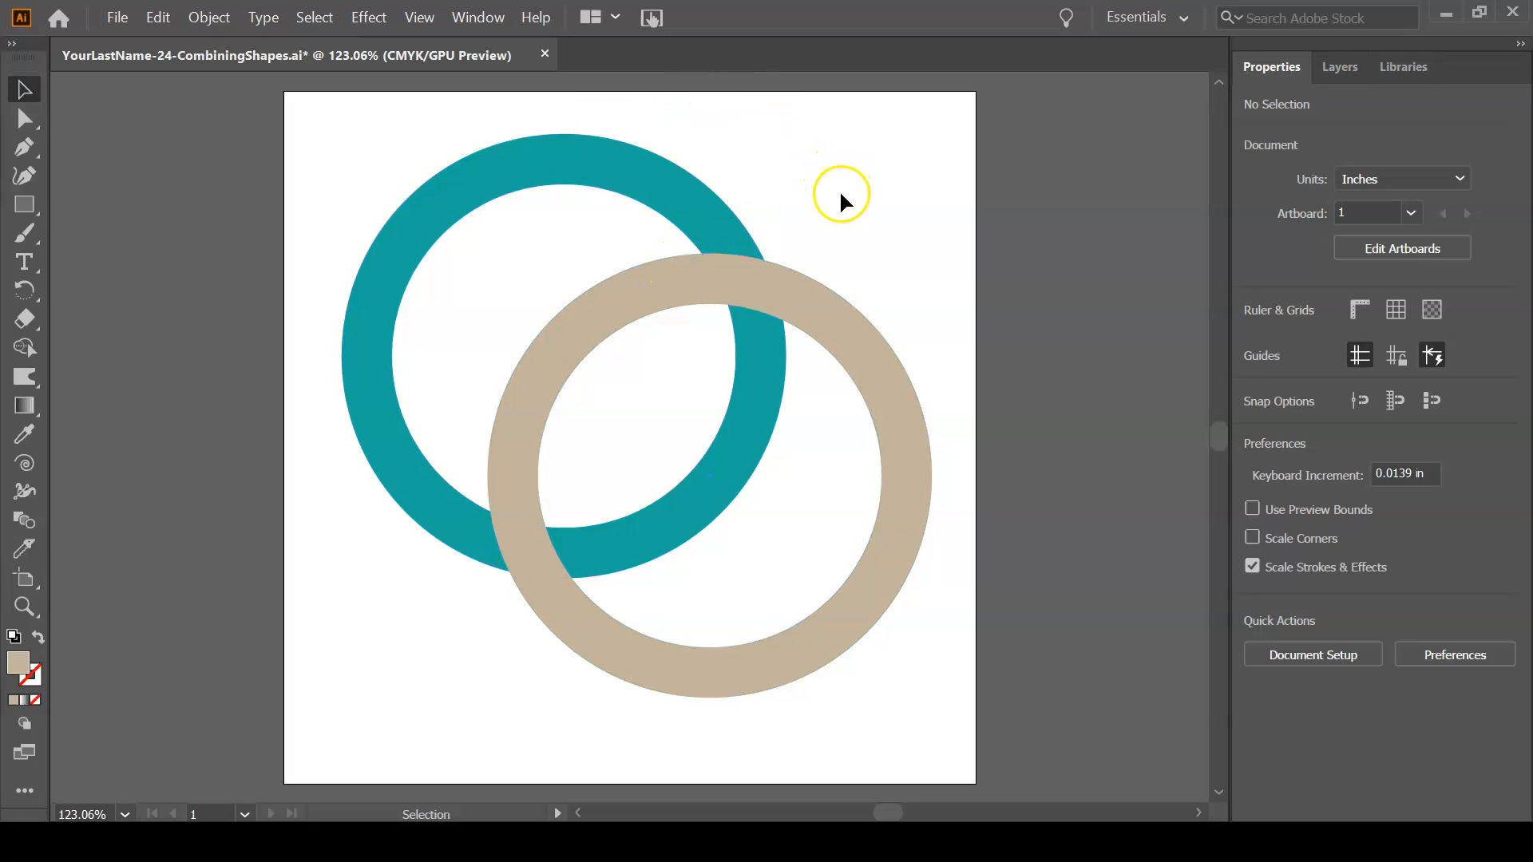
Select both rings and merge the tan ring's pieces across the upper-right crossing with Shape Builder in outline view, returning to preview
left_click_drag(606, 329, 607, 330)
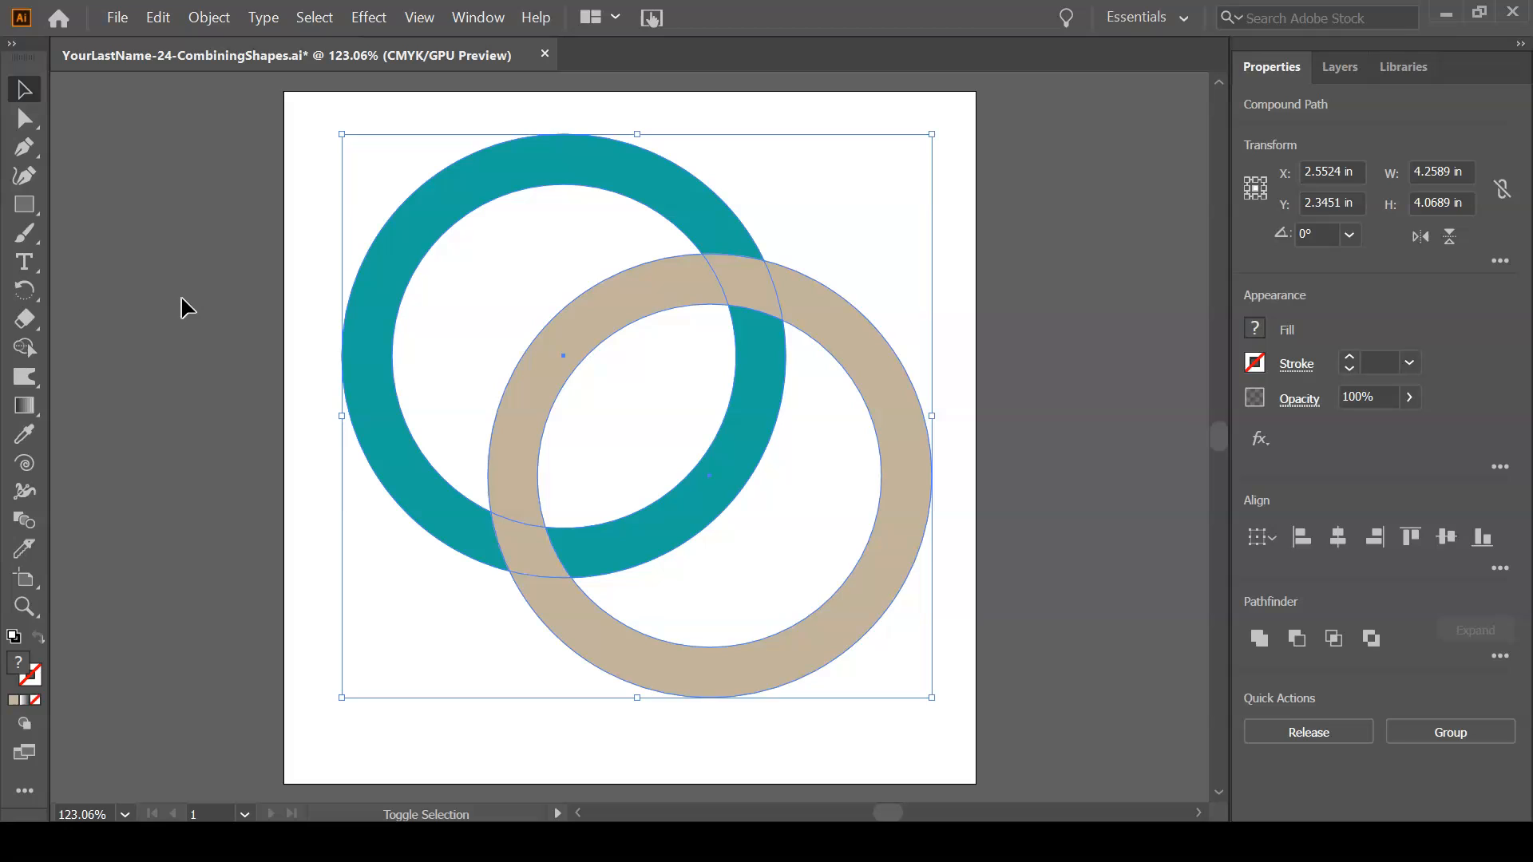
key("shift+m")
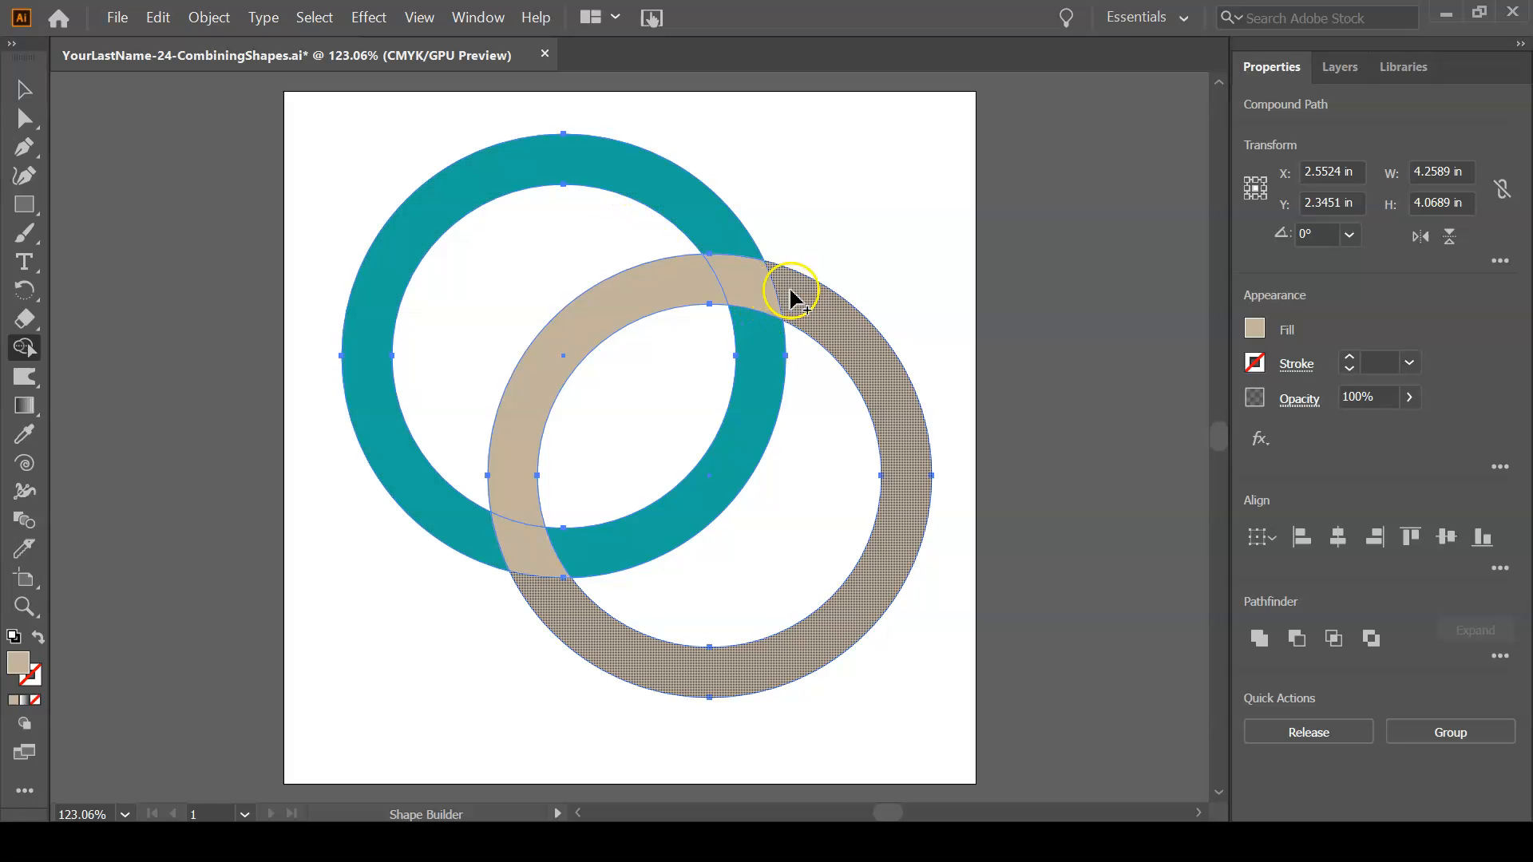
left_click(741, 292)
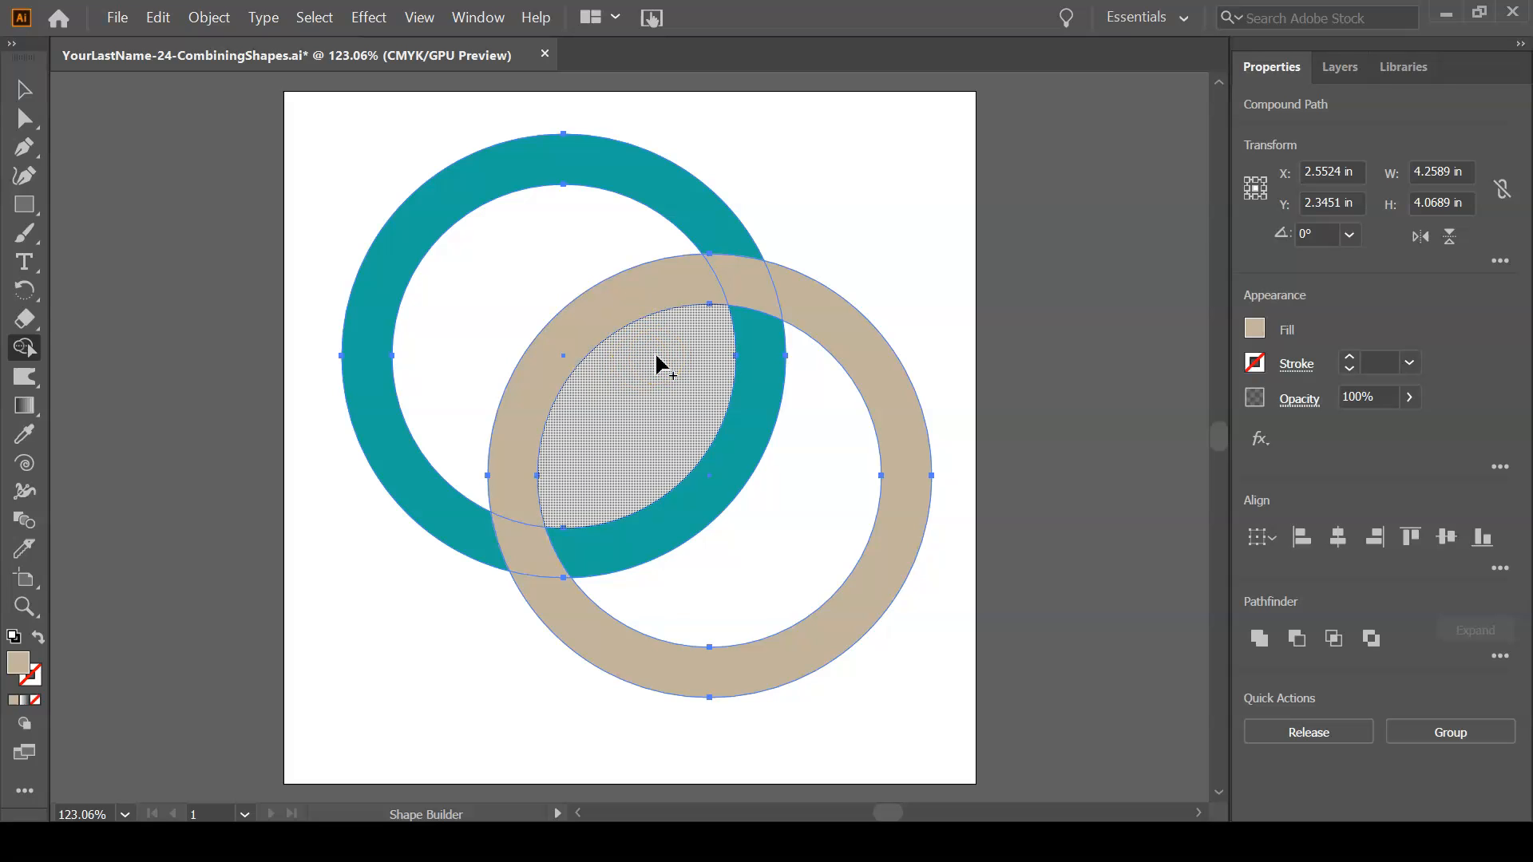
left_click(783, 295)
key("ctrl+y")
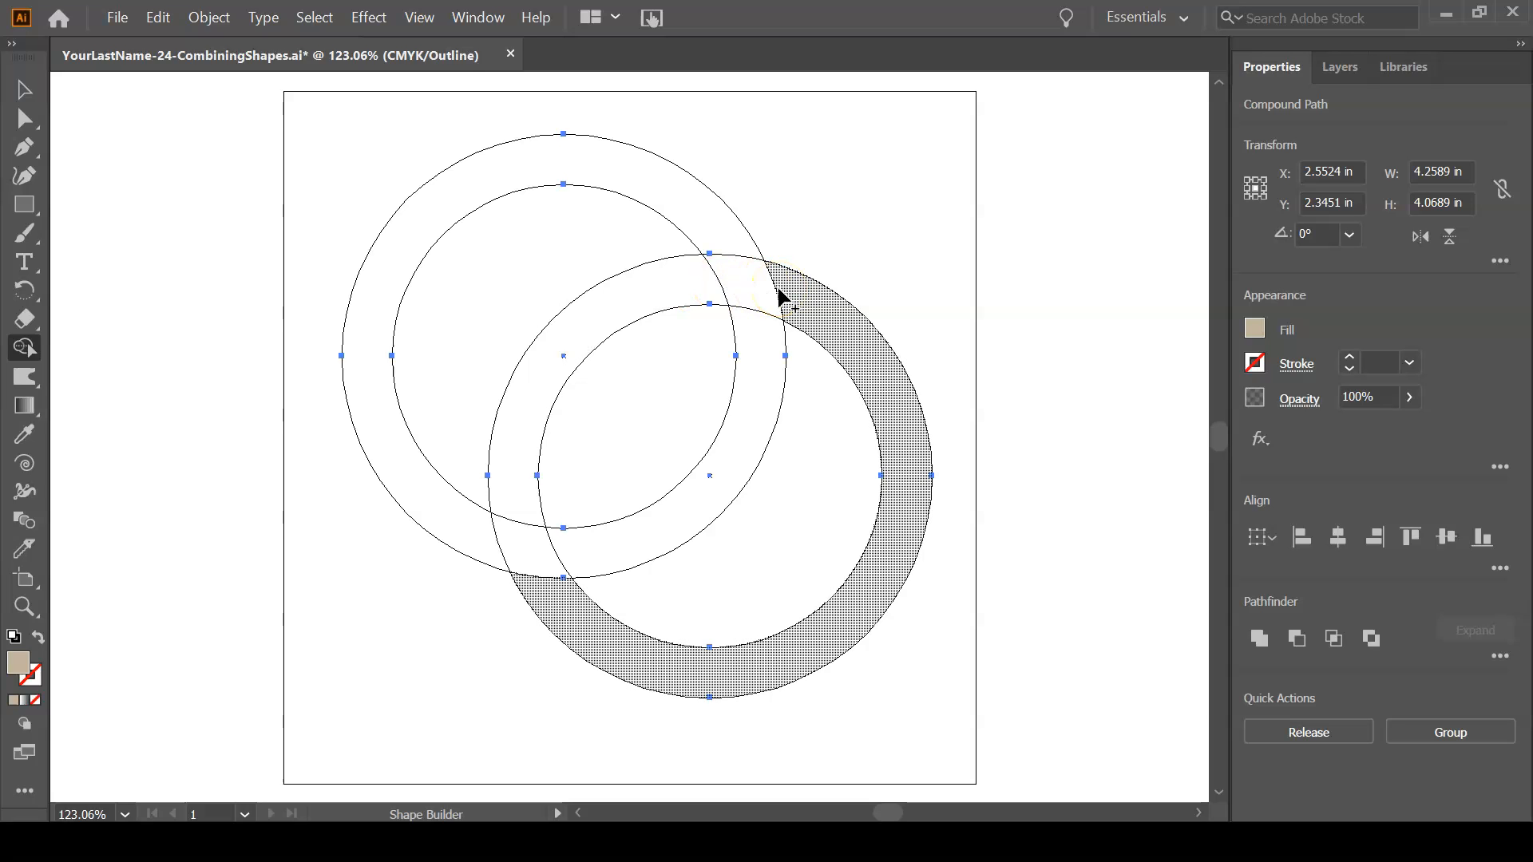
left_click(675, 286)
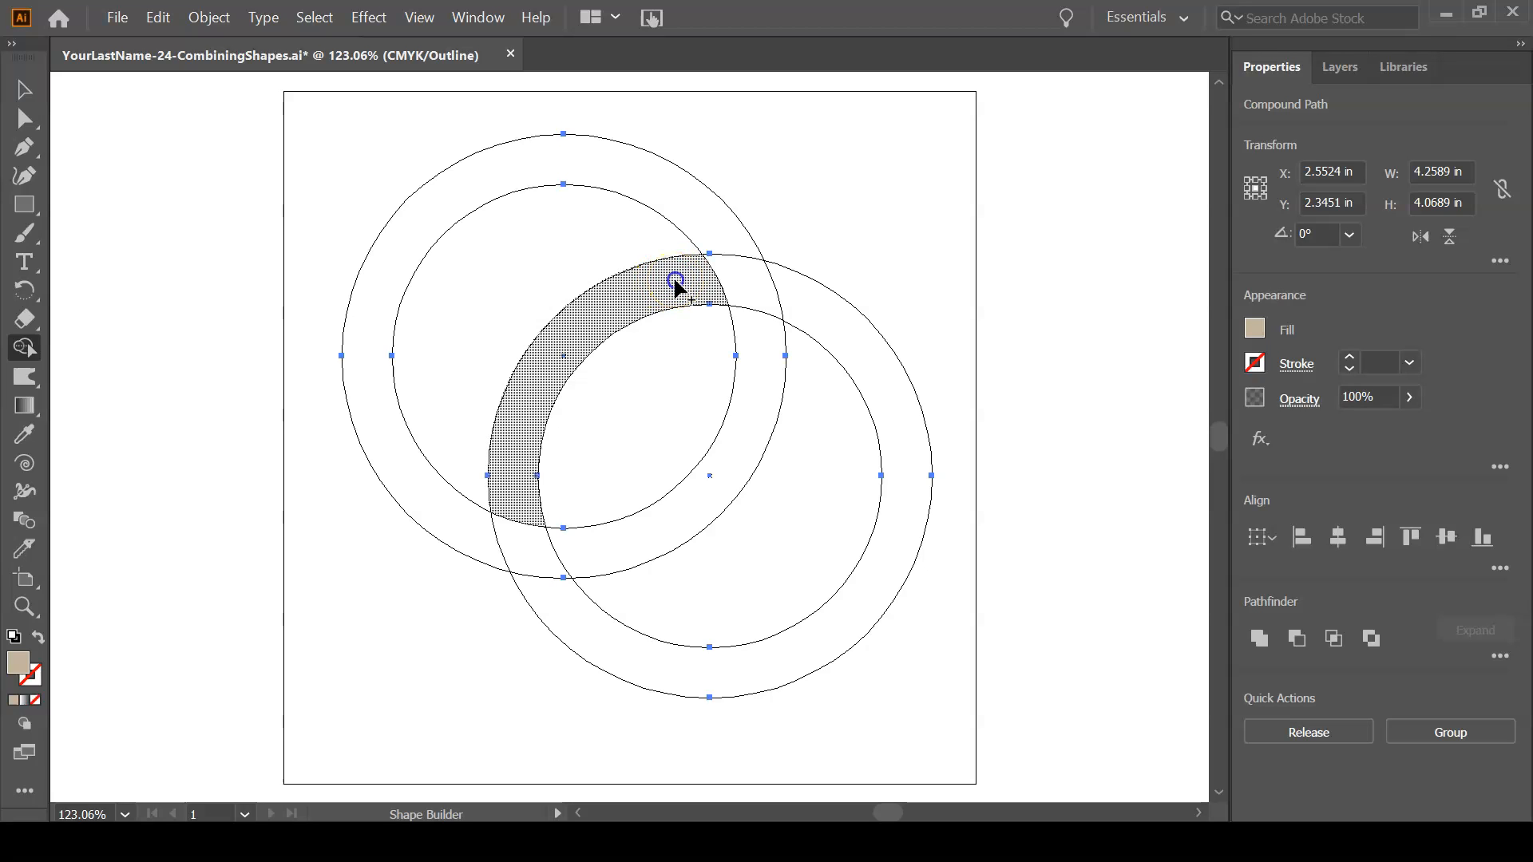
mouse_move(675, 281)
left_mouse_down()
mouse_move(745, 281)
mouse_move(791, 304)
left_mouse_up()
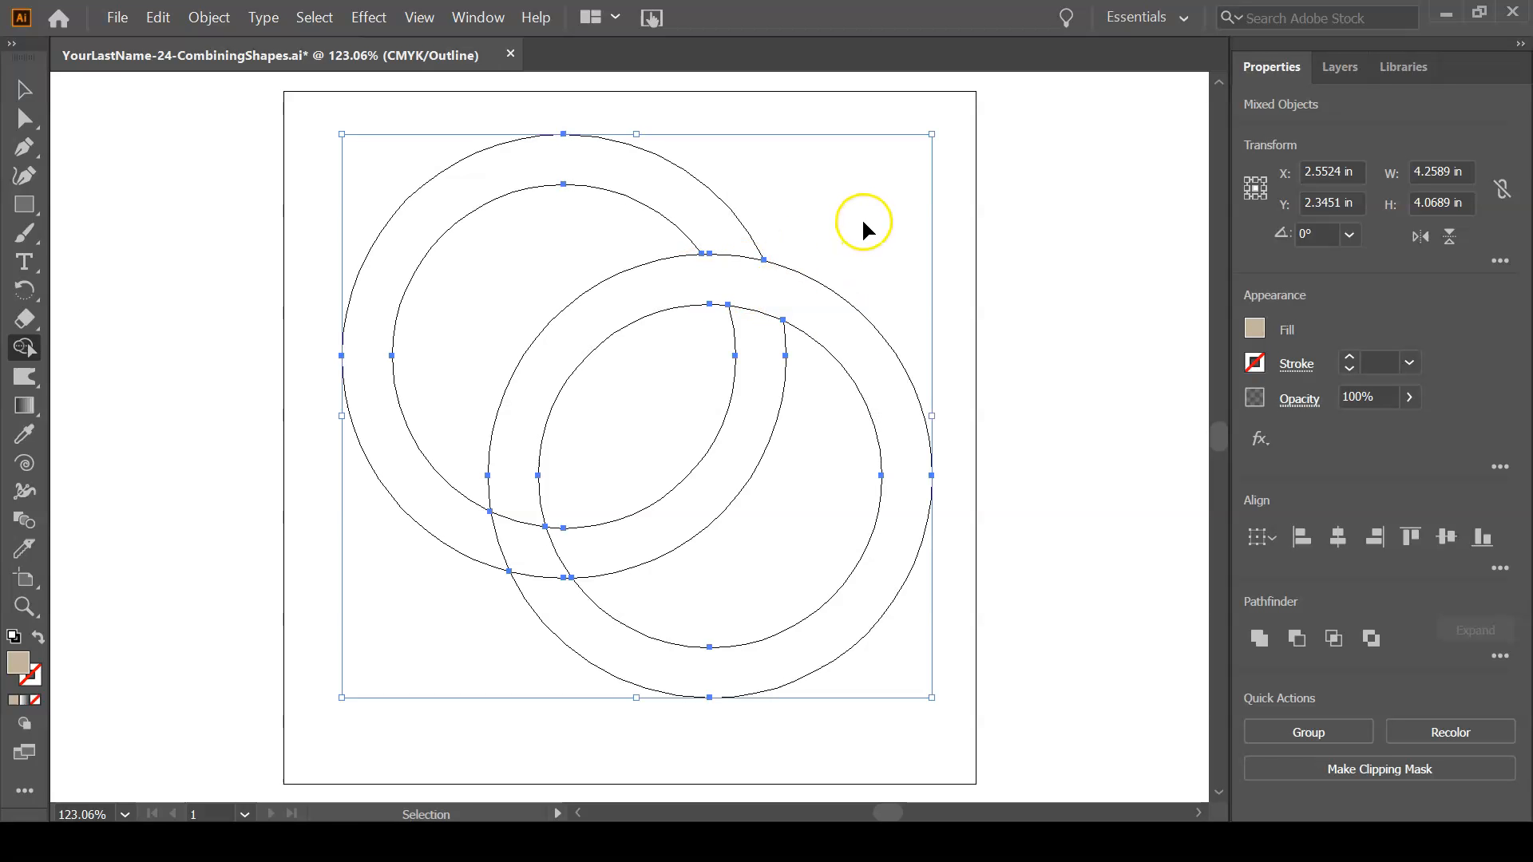
key("ctrl+y")
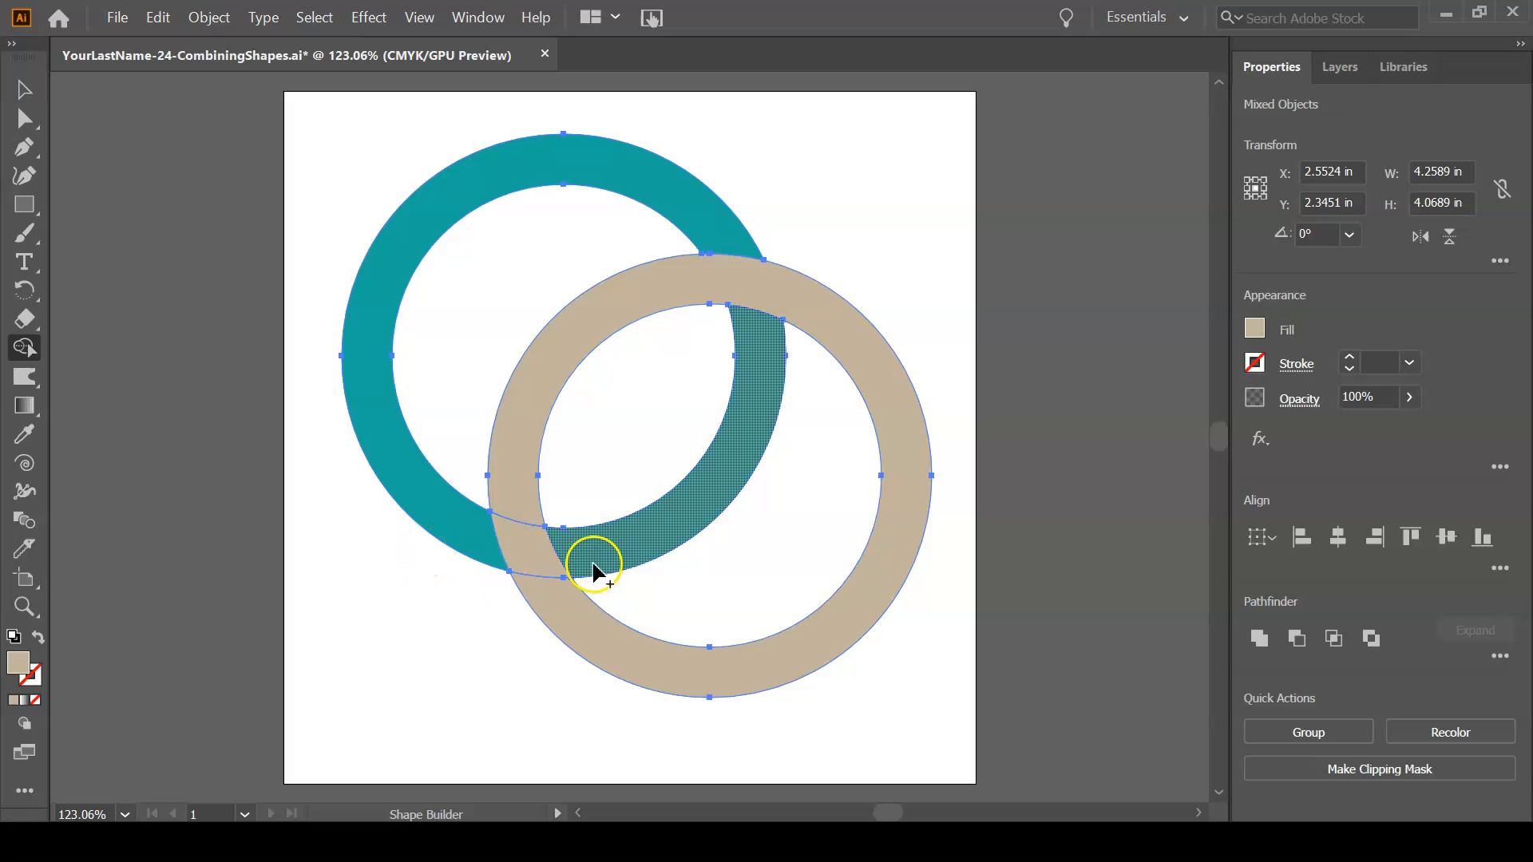
Merge the upper-left ring's pieces across the lower-left crossing with Shape Builder in outline view, and return to preview
left_click(552, 567)
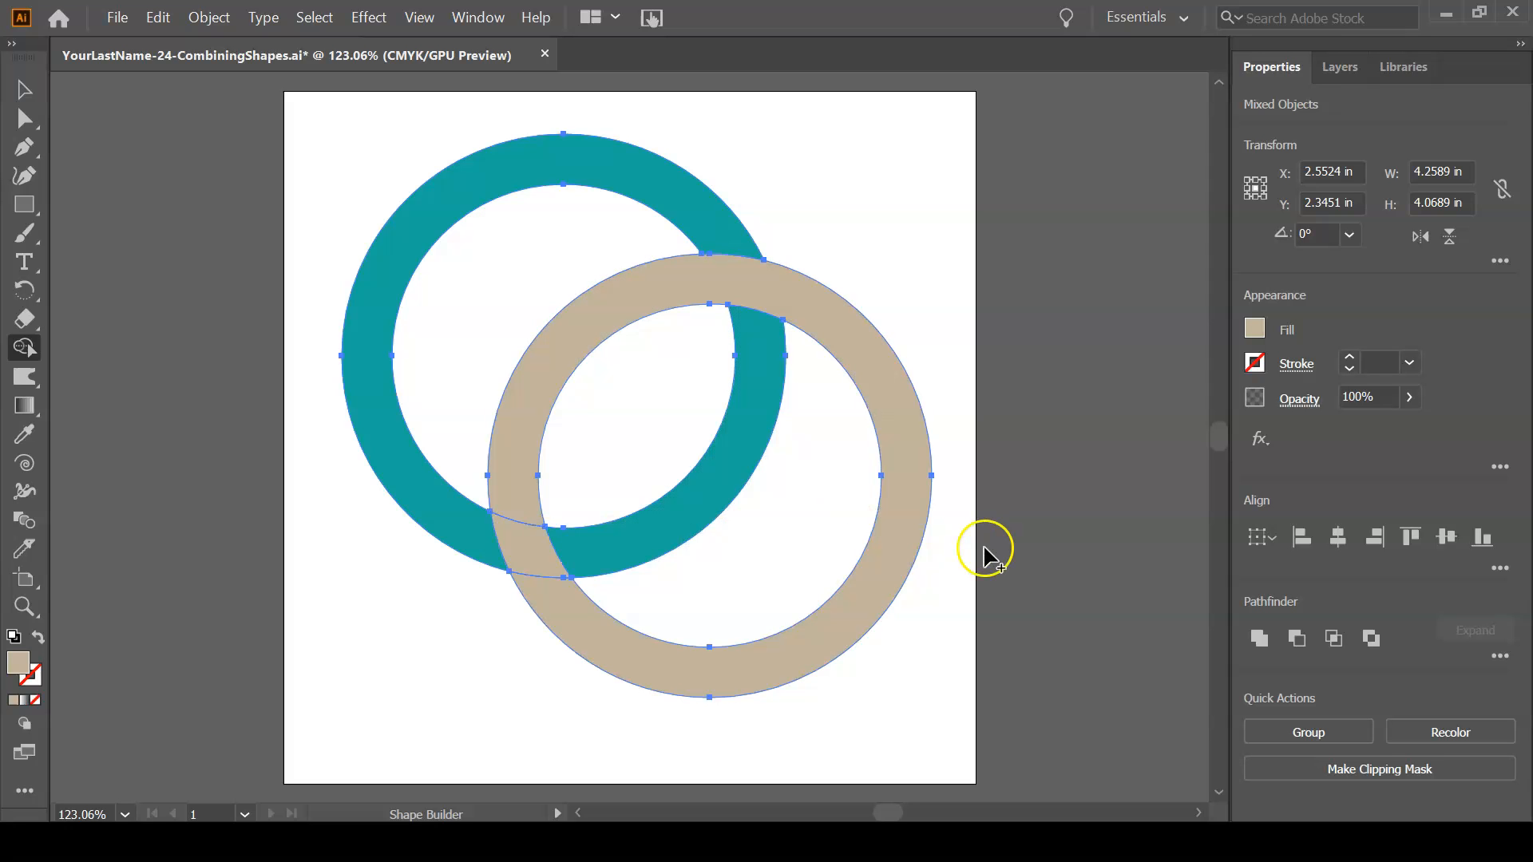
key("v")
key("ctrl+y")
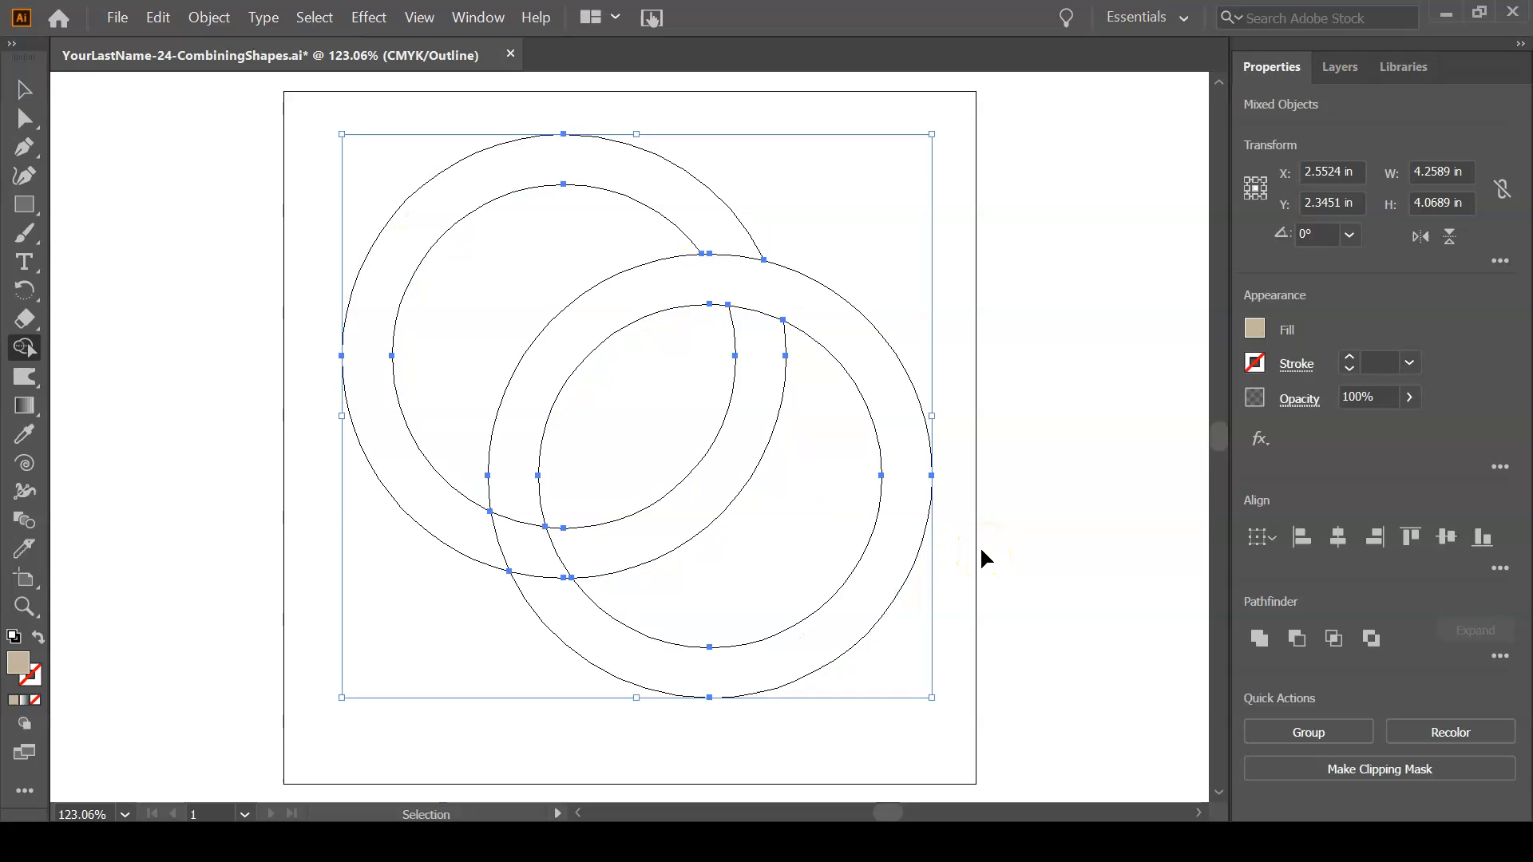
key("shift+m")
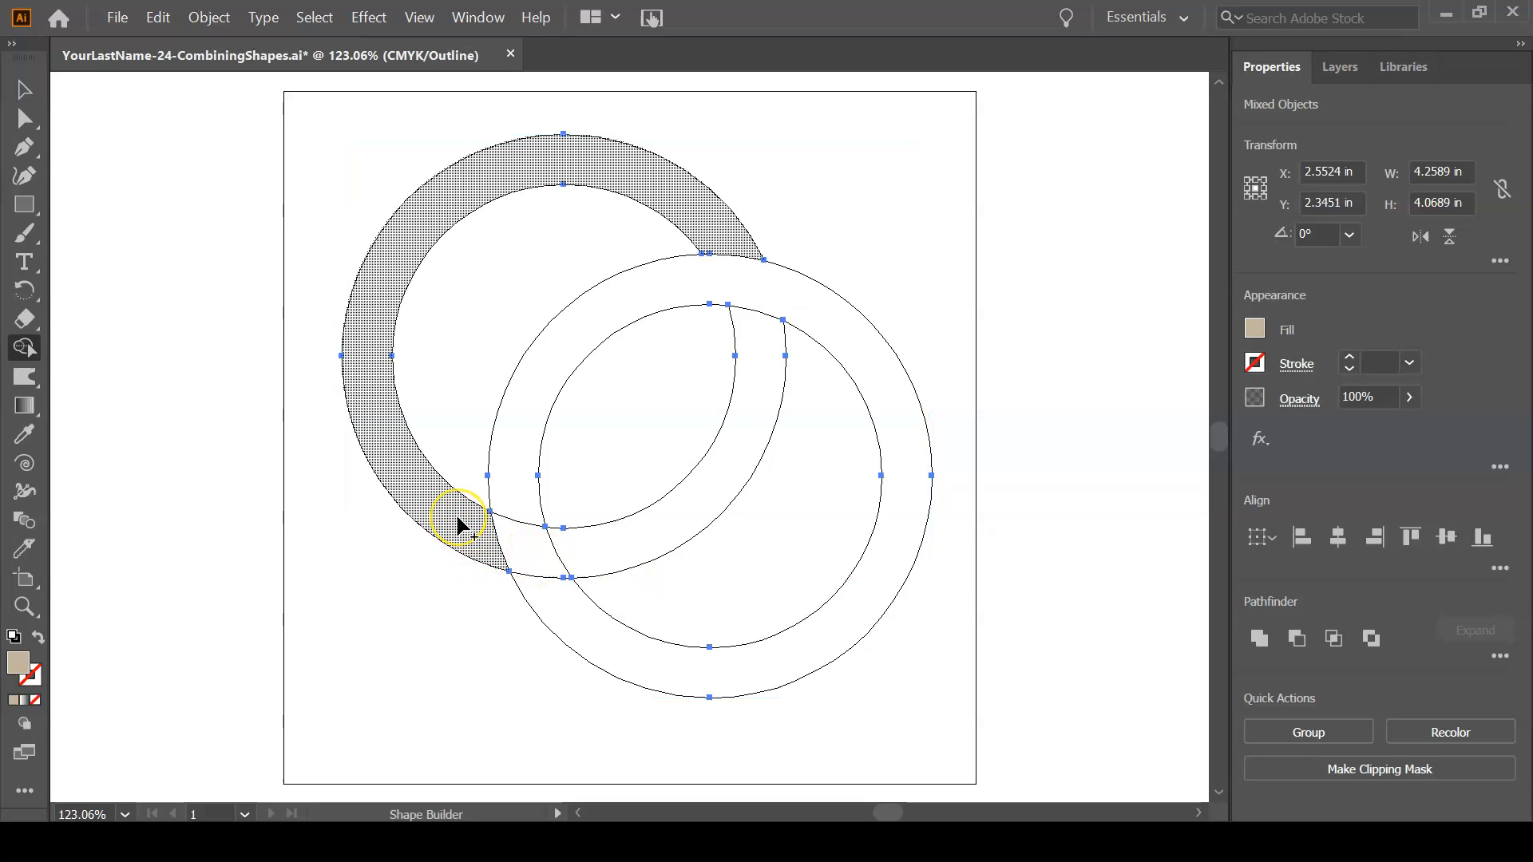
mouse_move(460, 521)
left_mouse_down()
mouse_move(501, 547)
mouse_move(572, 551)
left_mouse_up()
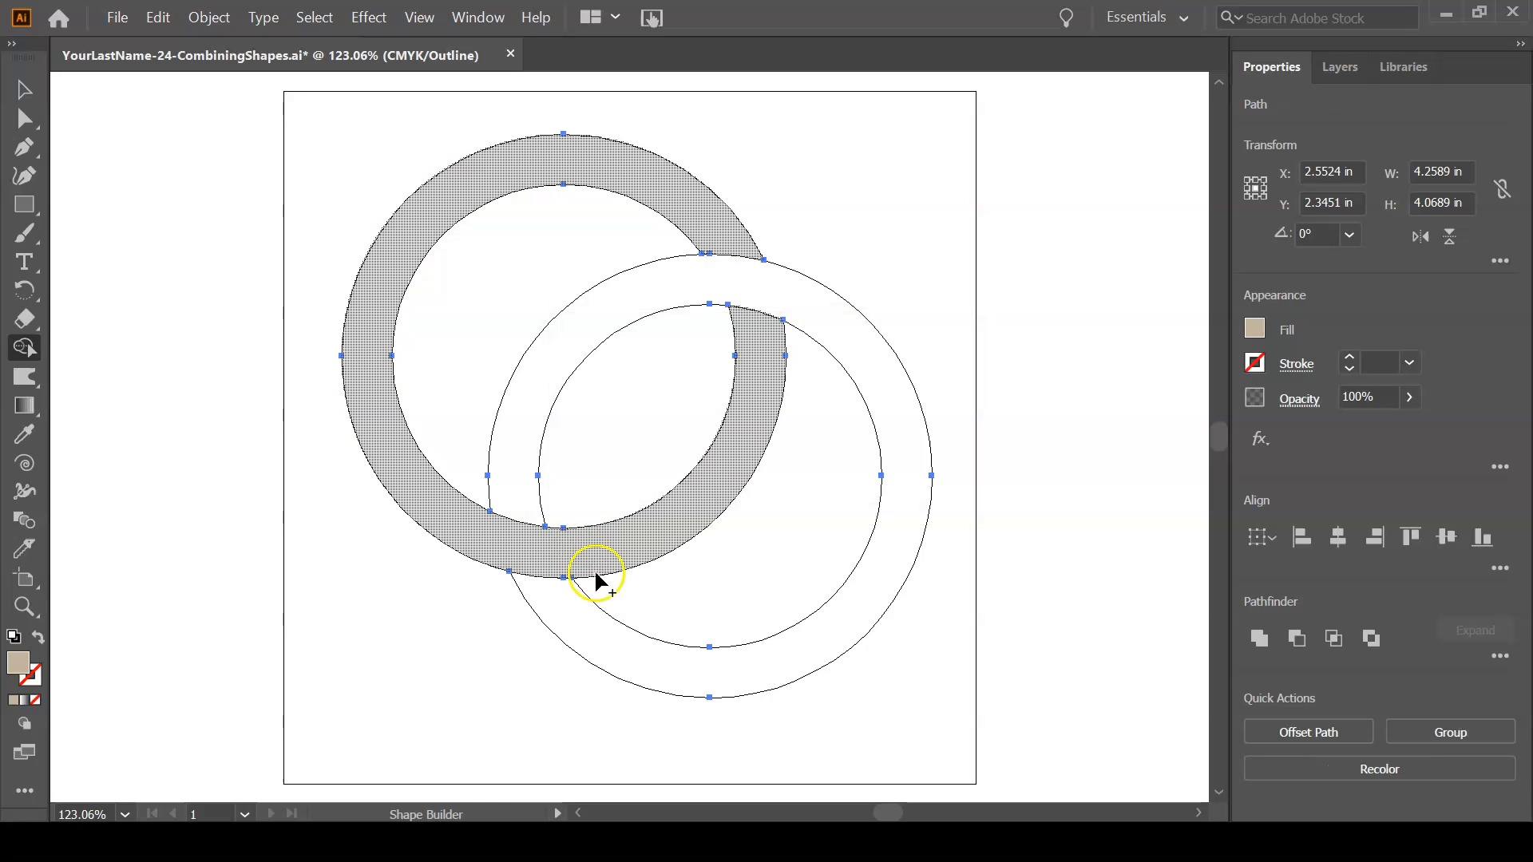
key("ctrl")
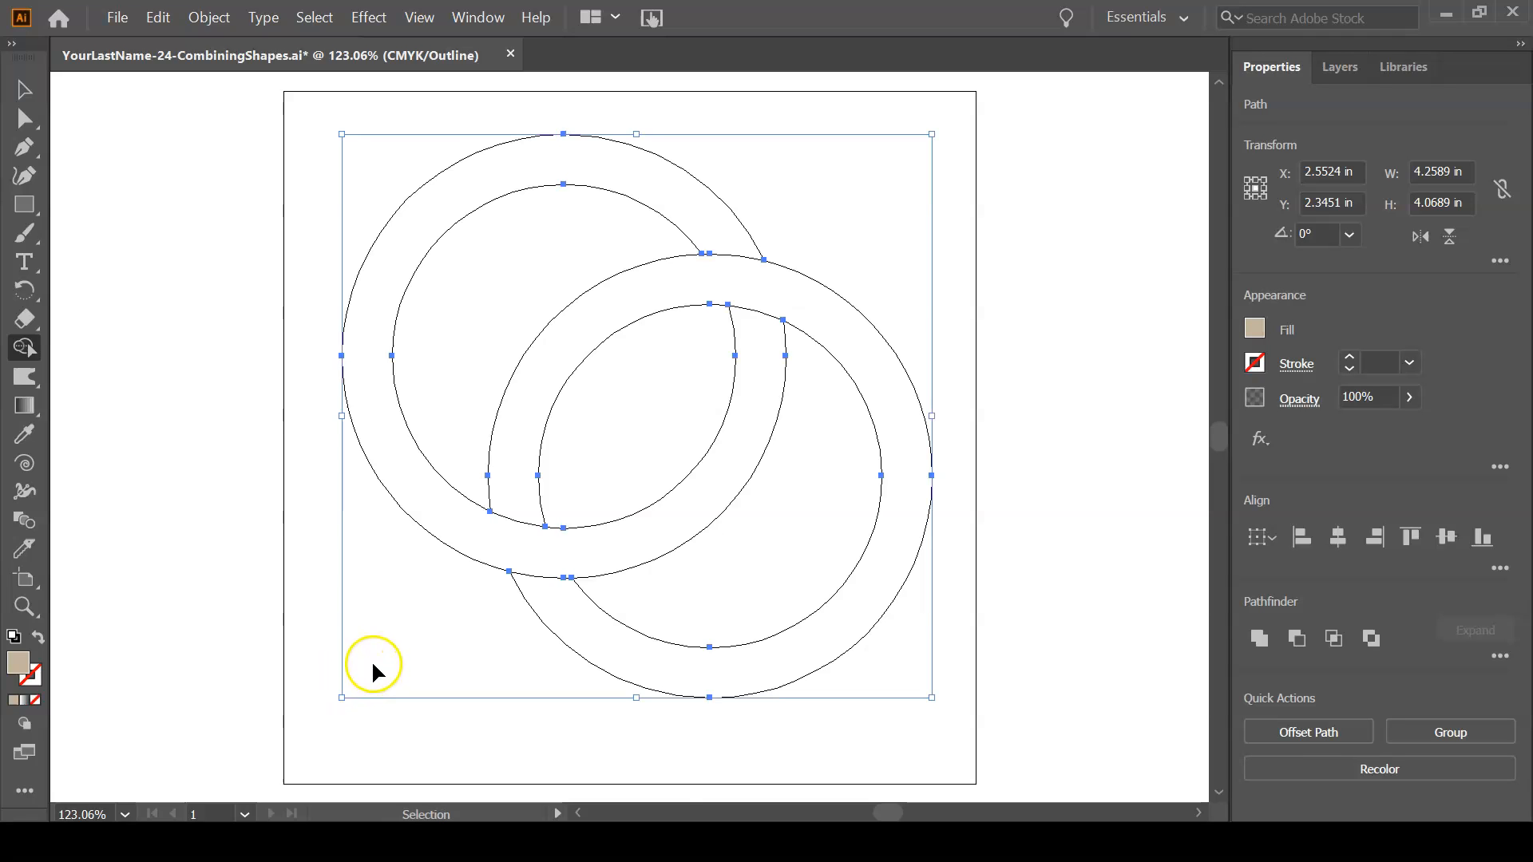
key("ctrl+y")
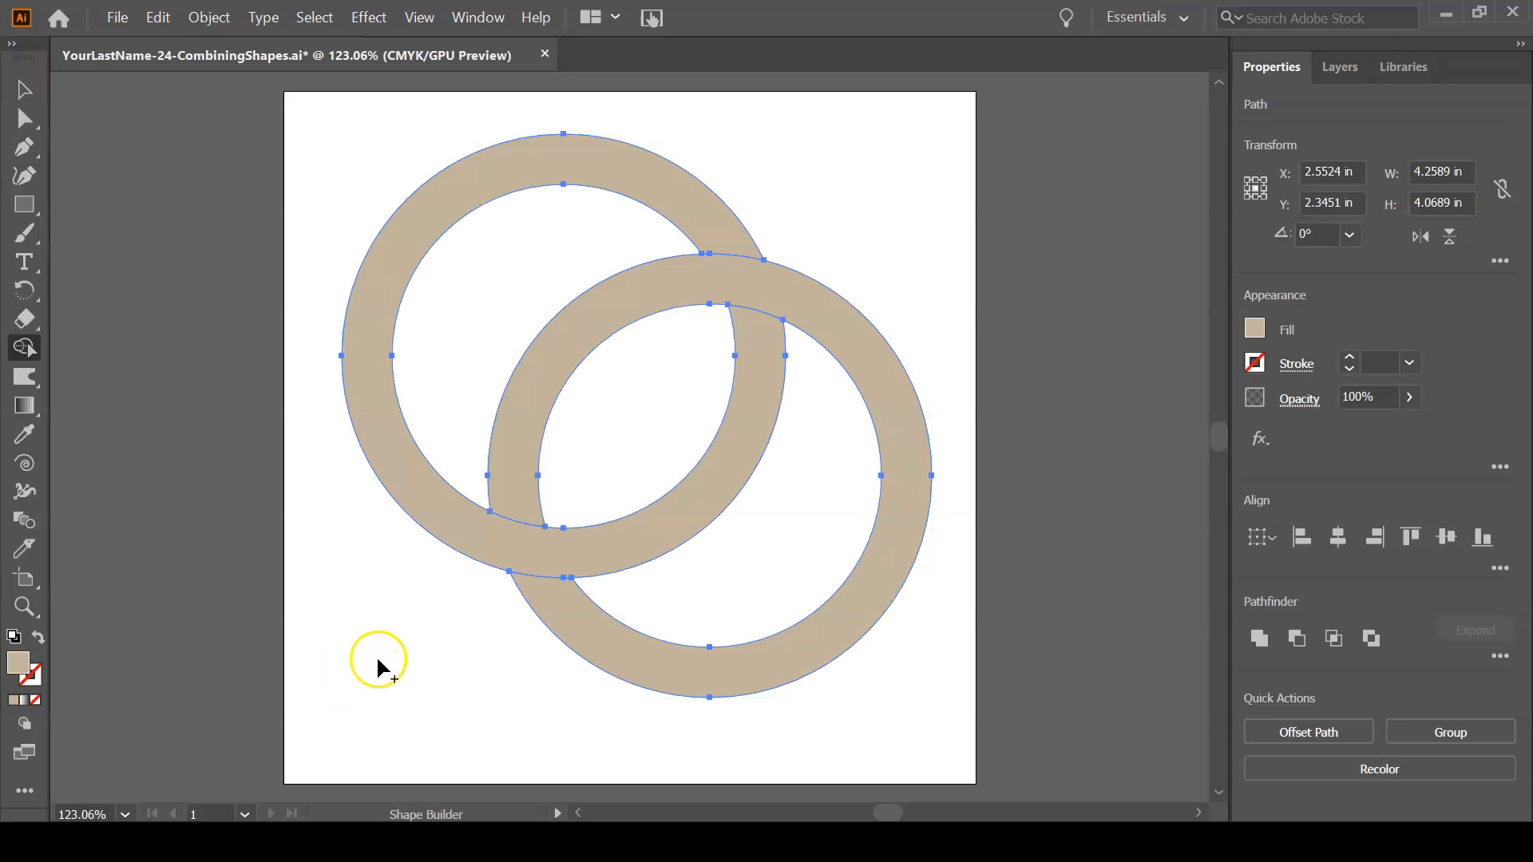
Fill only the lower-right ring with the teal swatch and deselect it
left_click(26, 118)
left_click(263, 154)
left_click(445, 637)
left_click(597, 643)
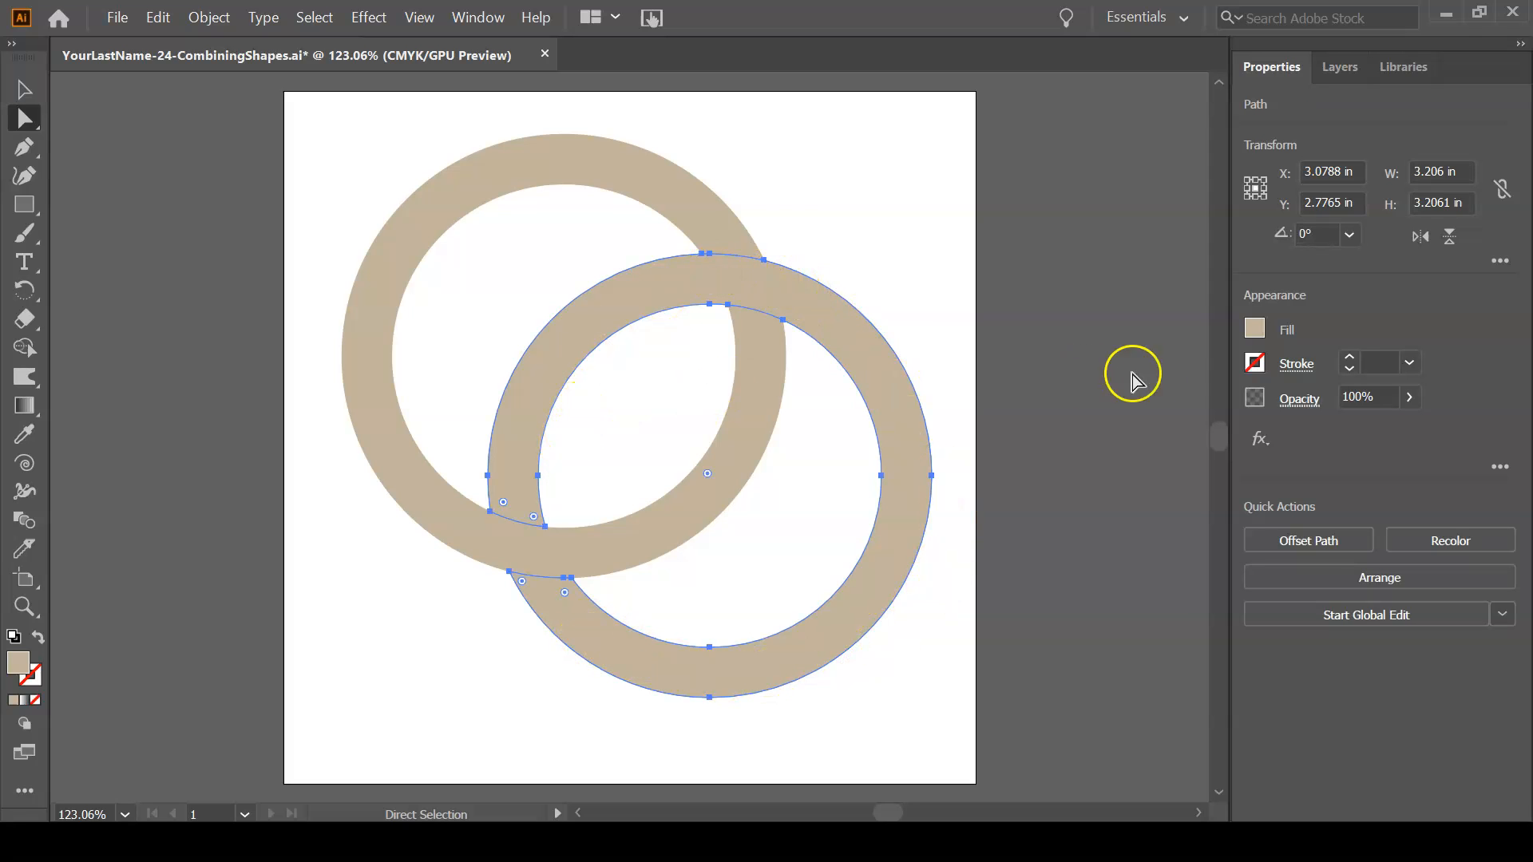
left_click(1255, 327)
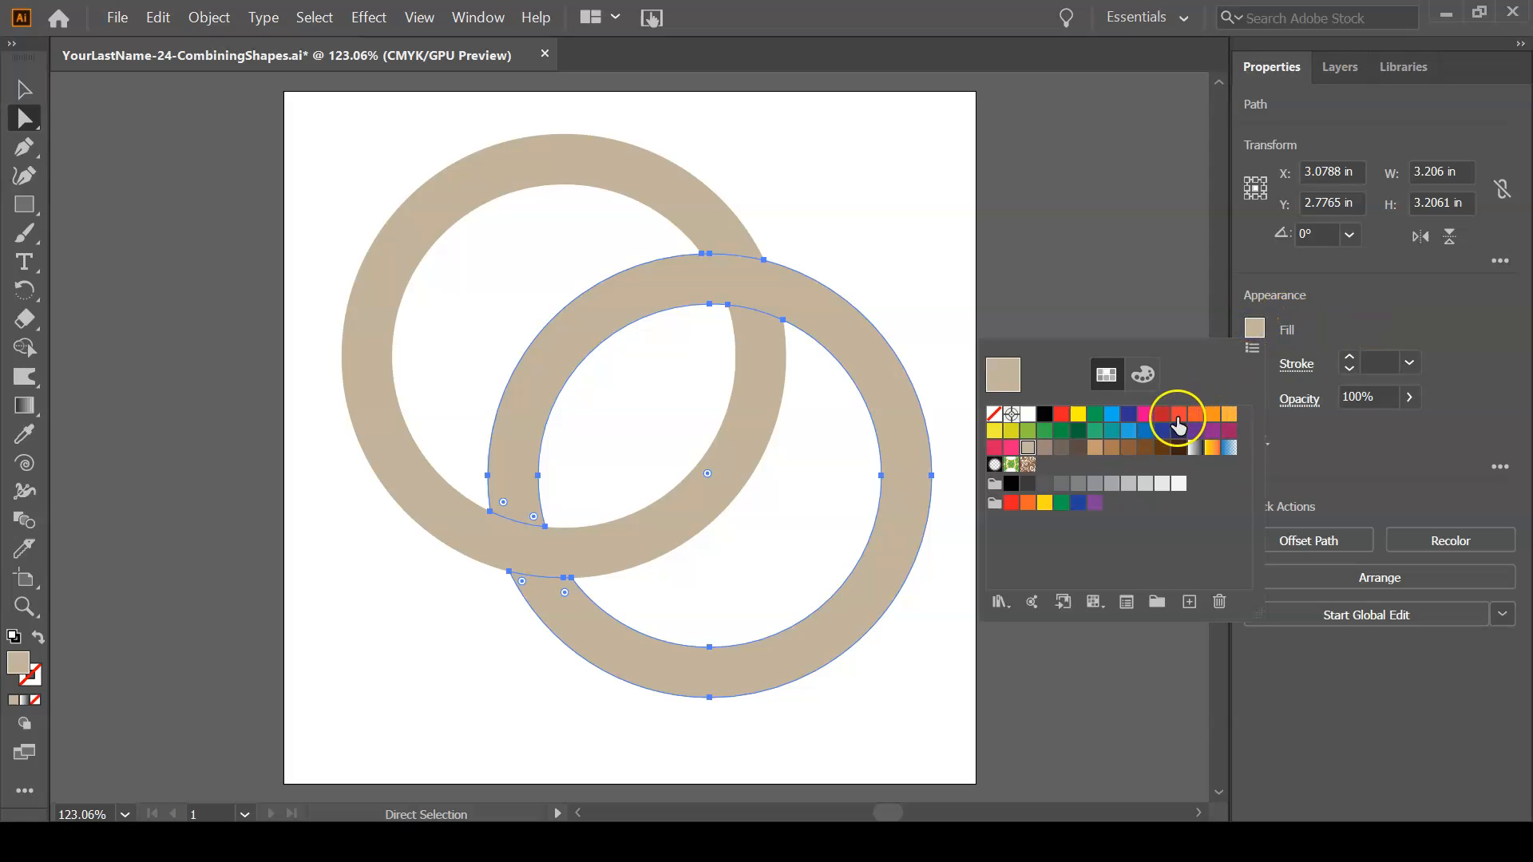
left_click(1111, 430)
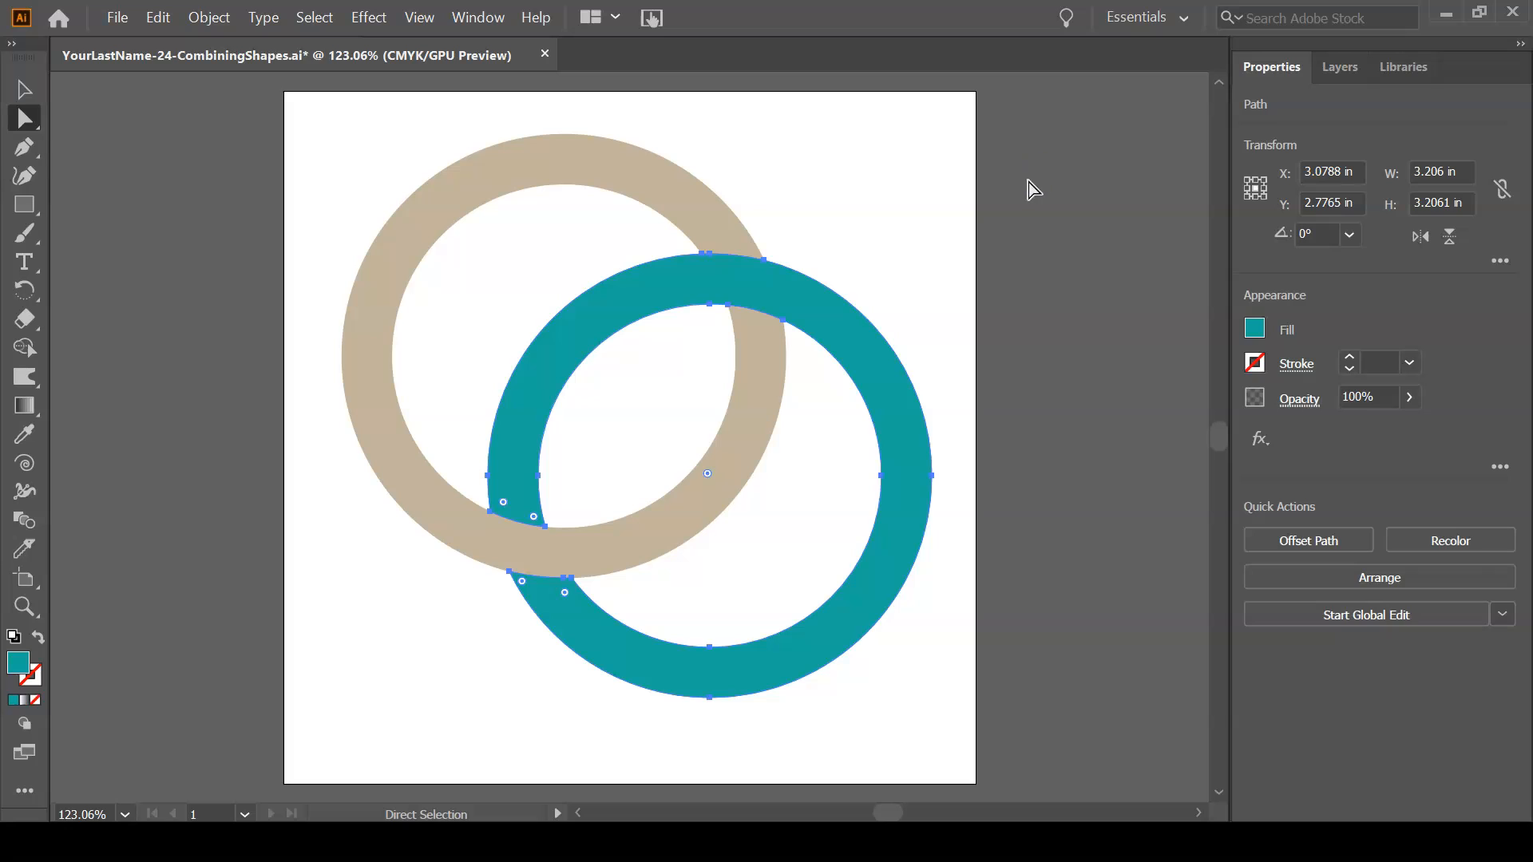
left_click(1029, 183)
left_click(25, 91)
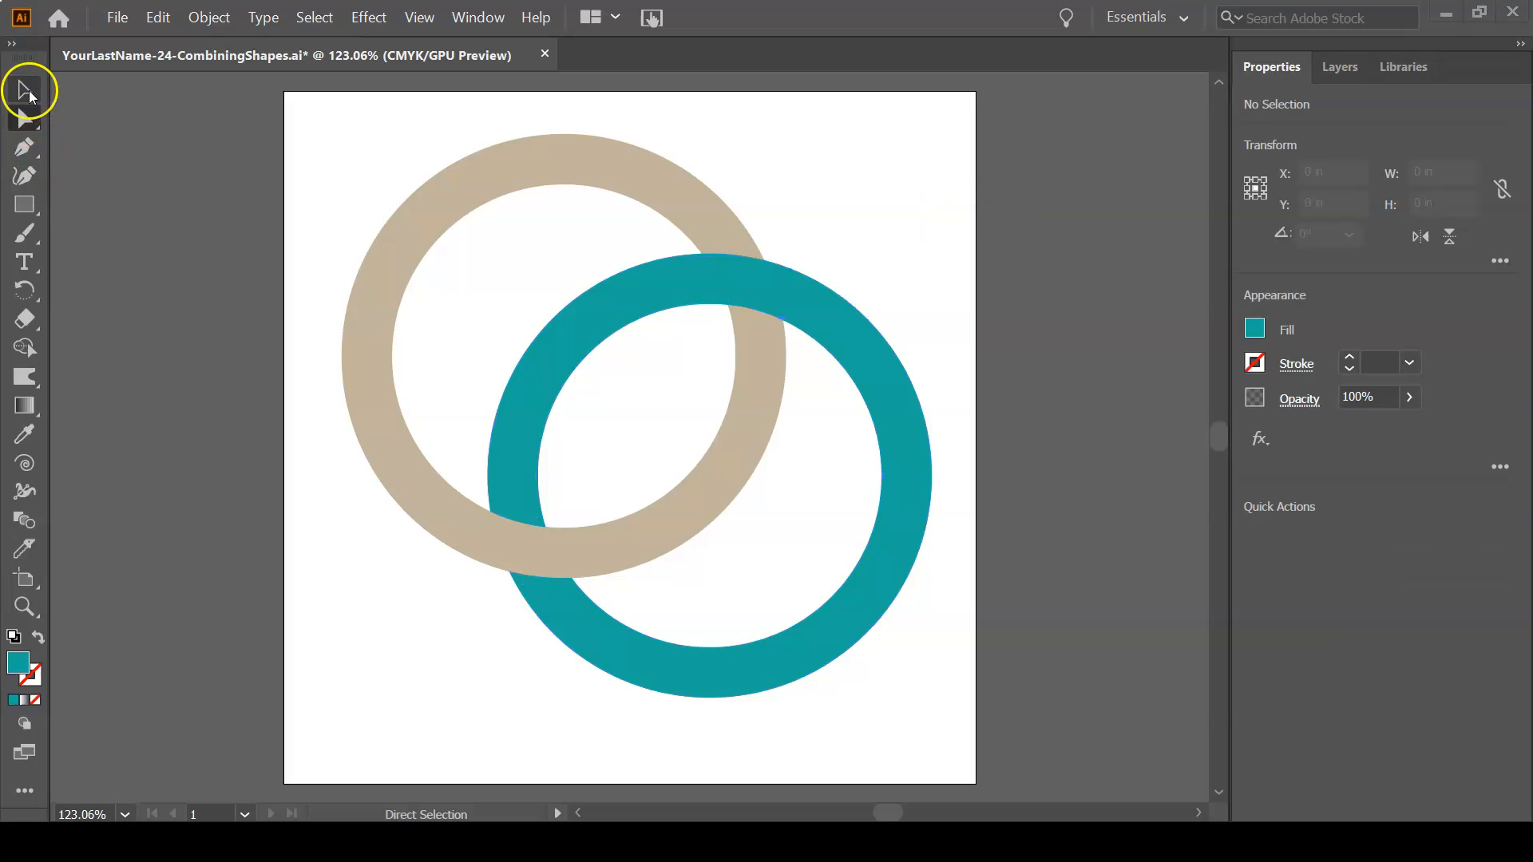
Scale both interlocking rings down together proportionally to about 2.16 in overall width and position them near the artboard's centre
left_click(323, 171)
key("ctrl+a")
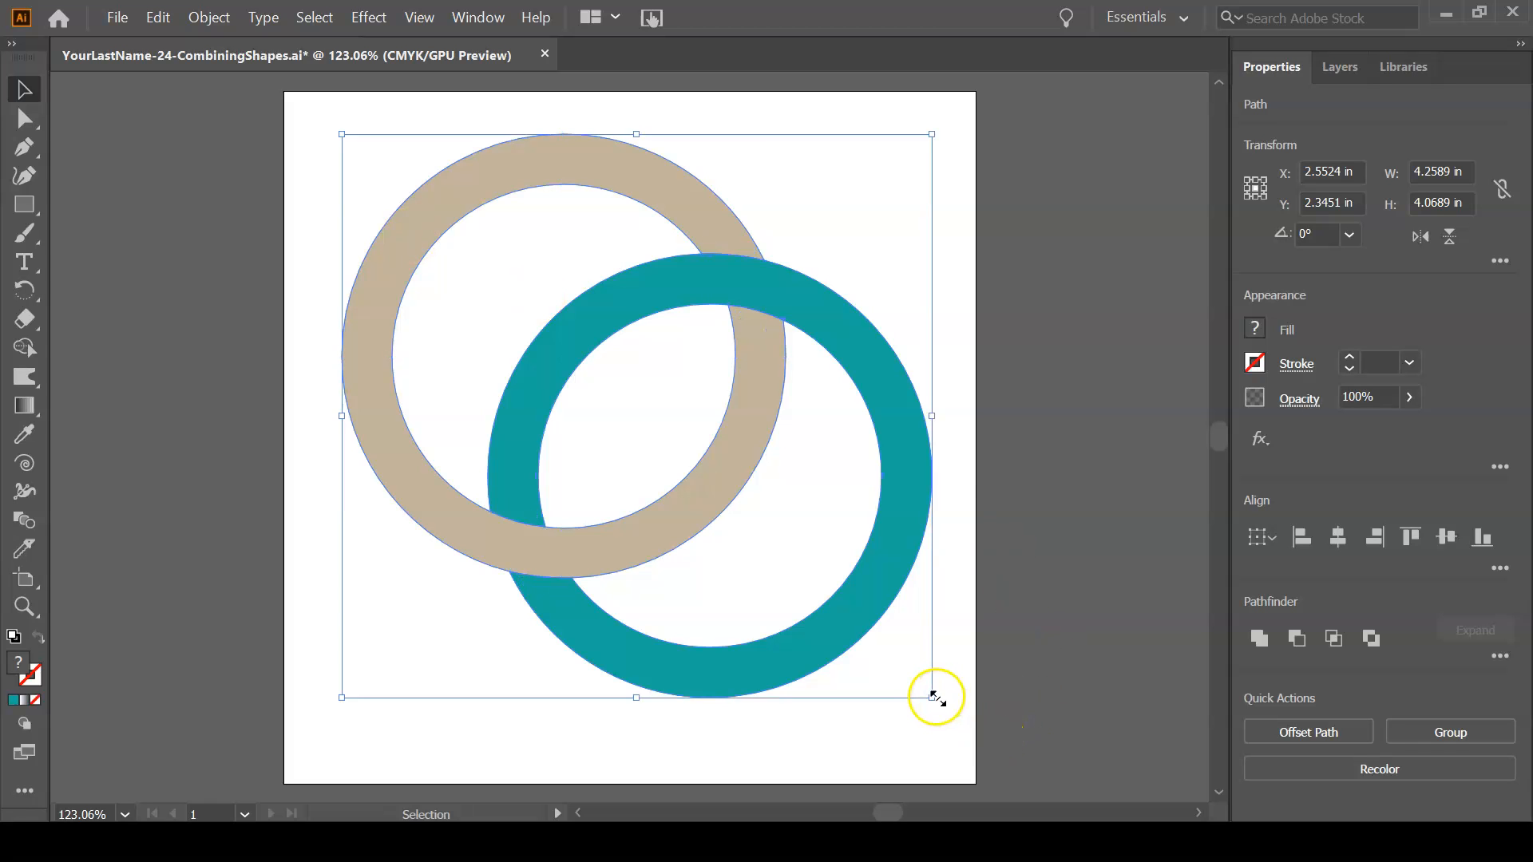
left_click_drag(934, 698, 732, 537)
left_click_drag(636, 479, 752, 611)
left_click_drag(845, 621, 753, 533)
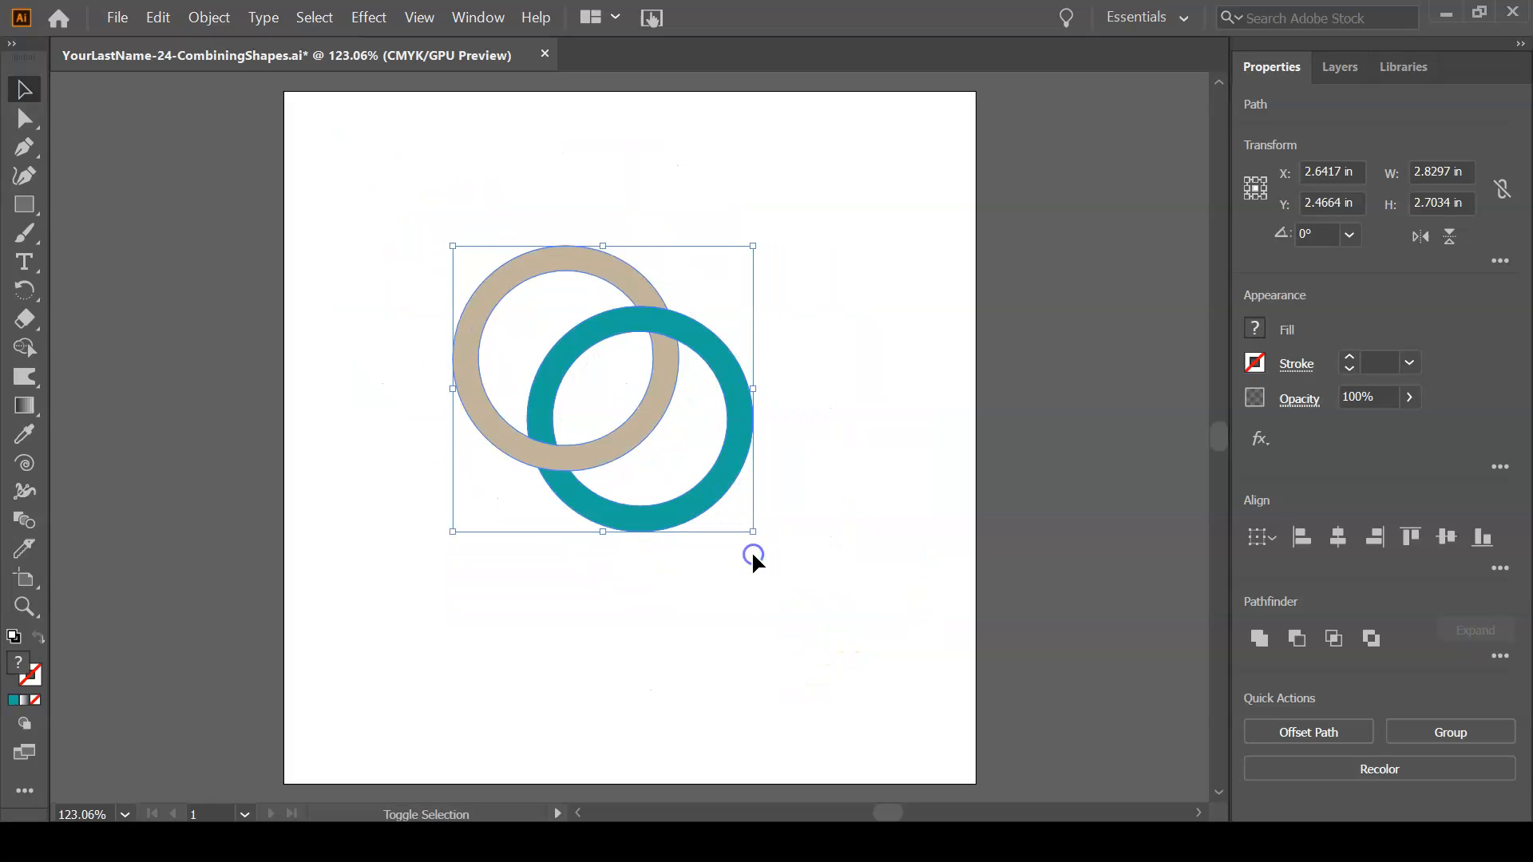
left_click_drag(605, 520, 636, 538)
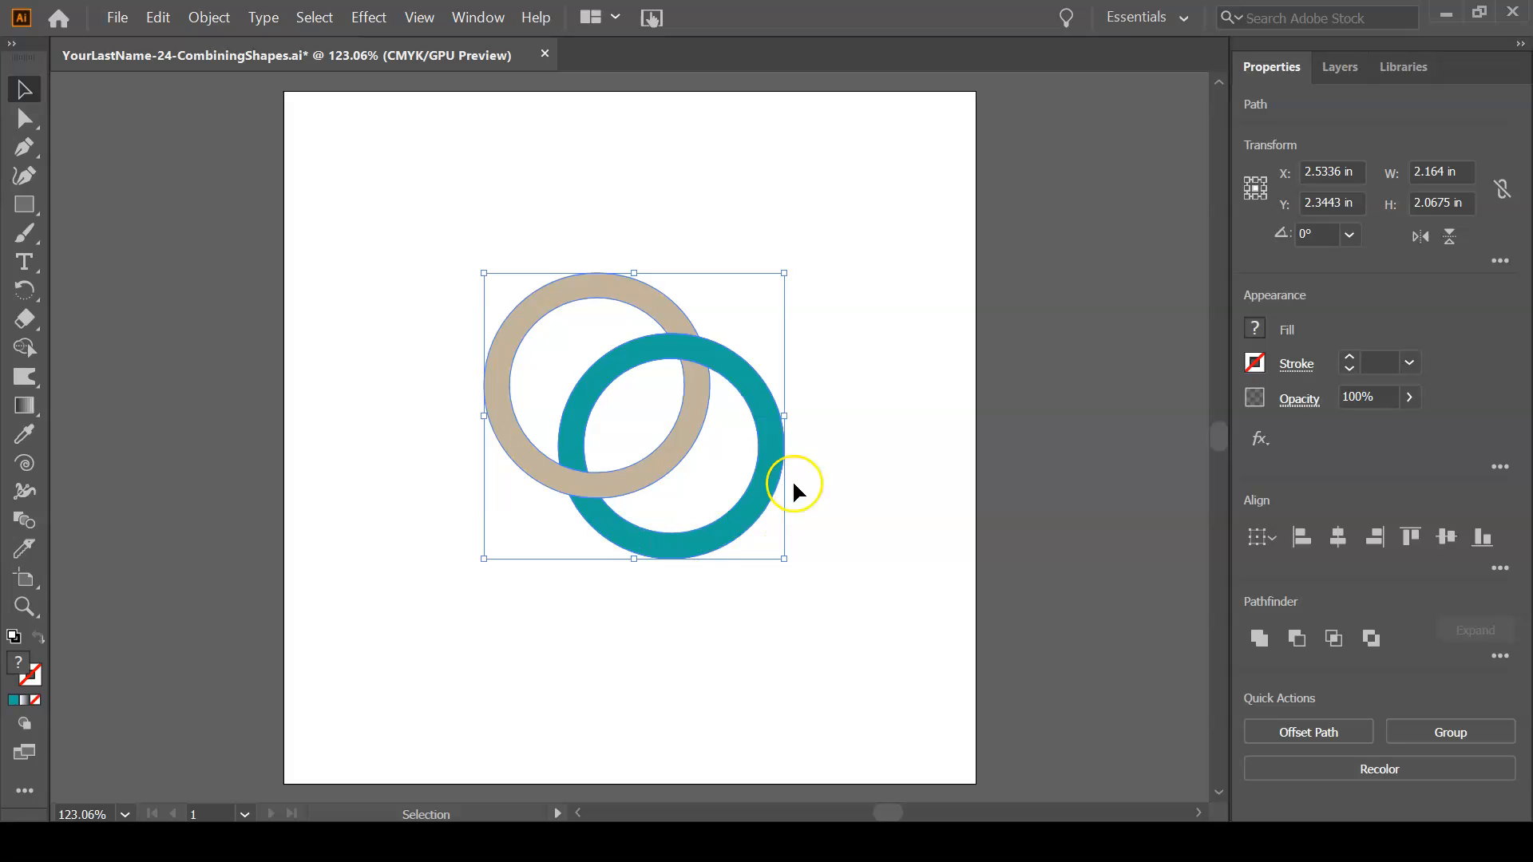
Lock both ring paths in Layer 1 and save the document
left_click(1348, 70)
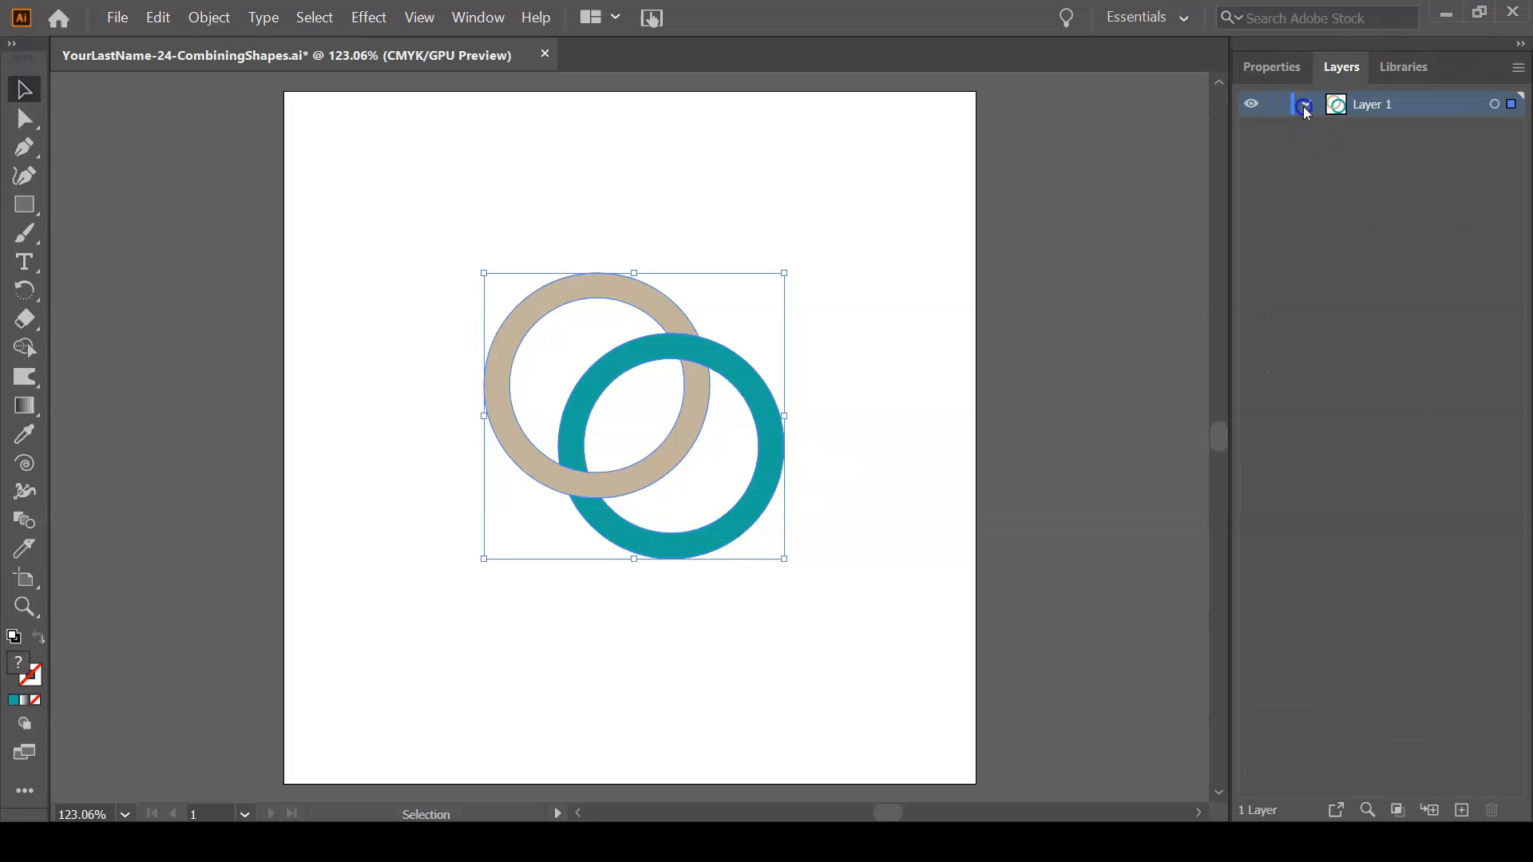
left_click(1305, 106)
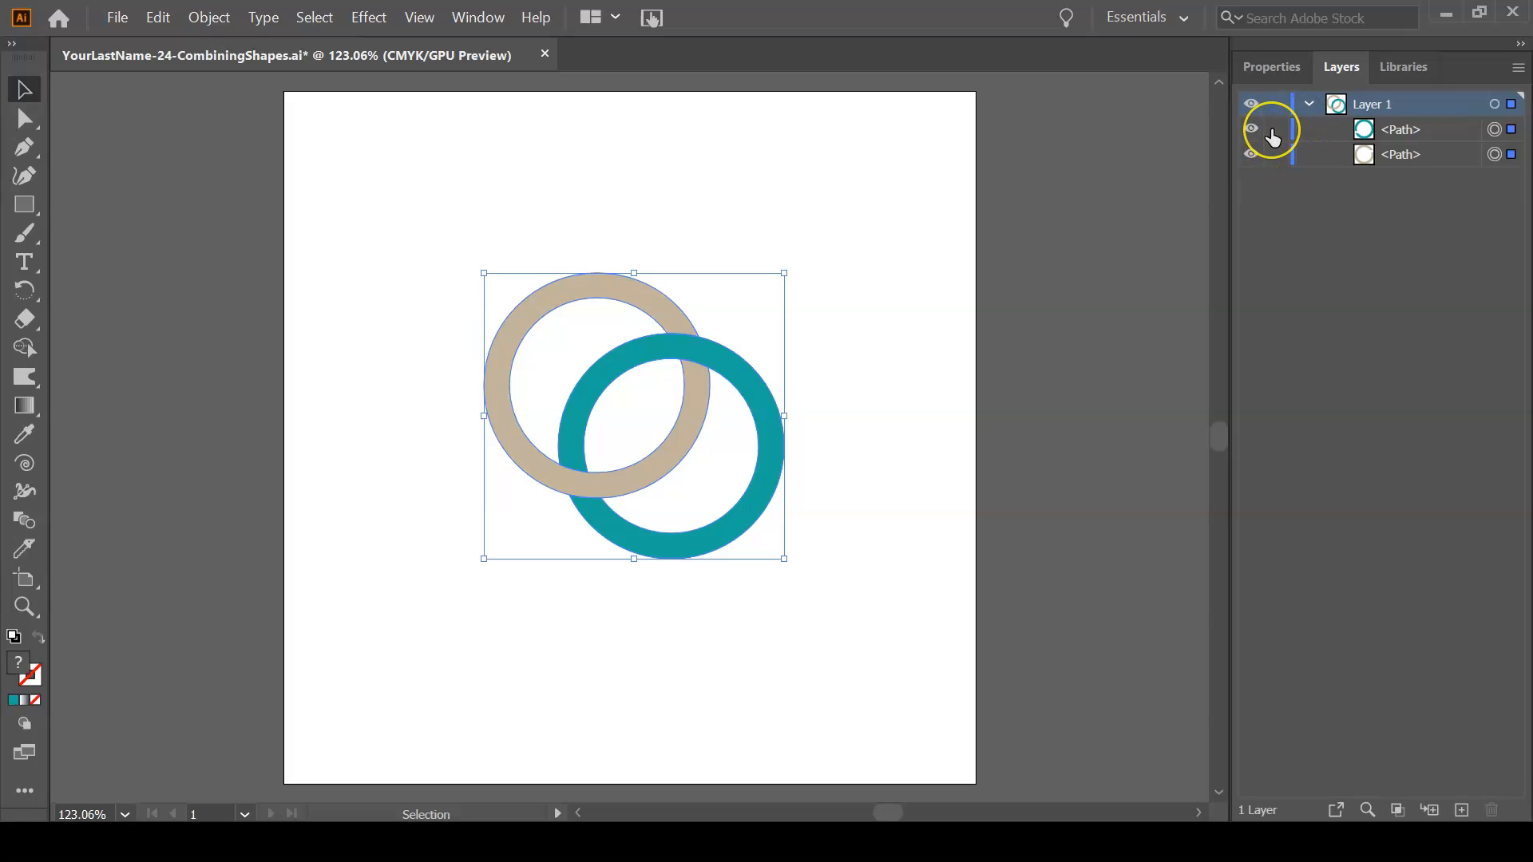
left_click(1275, 130)
left_click(1275, 154)
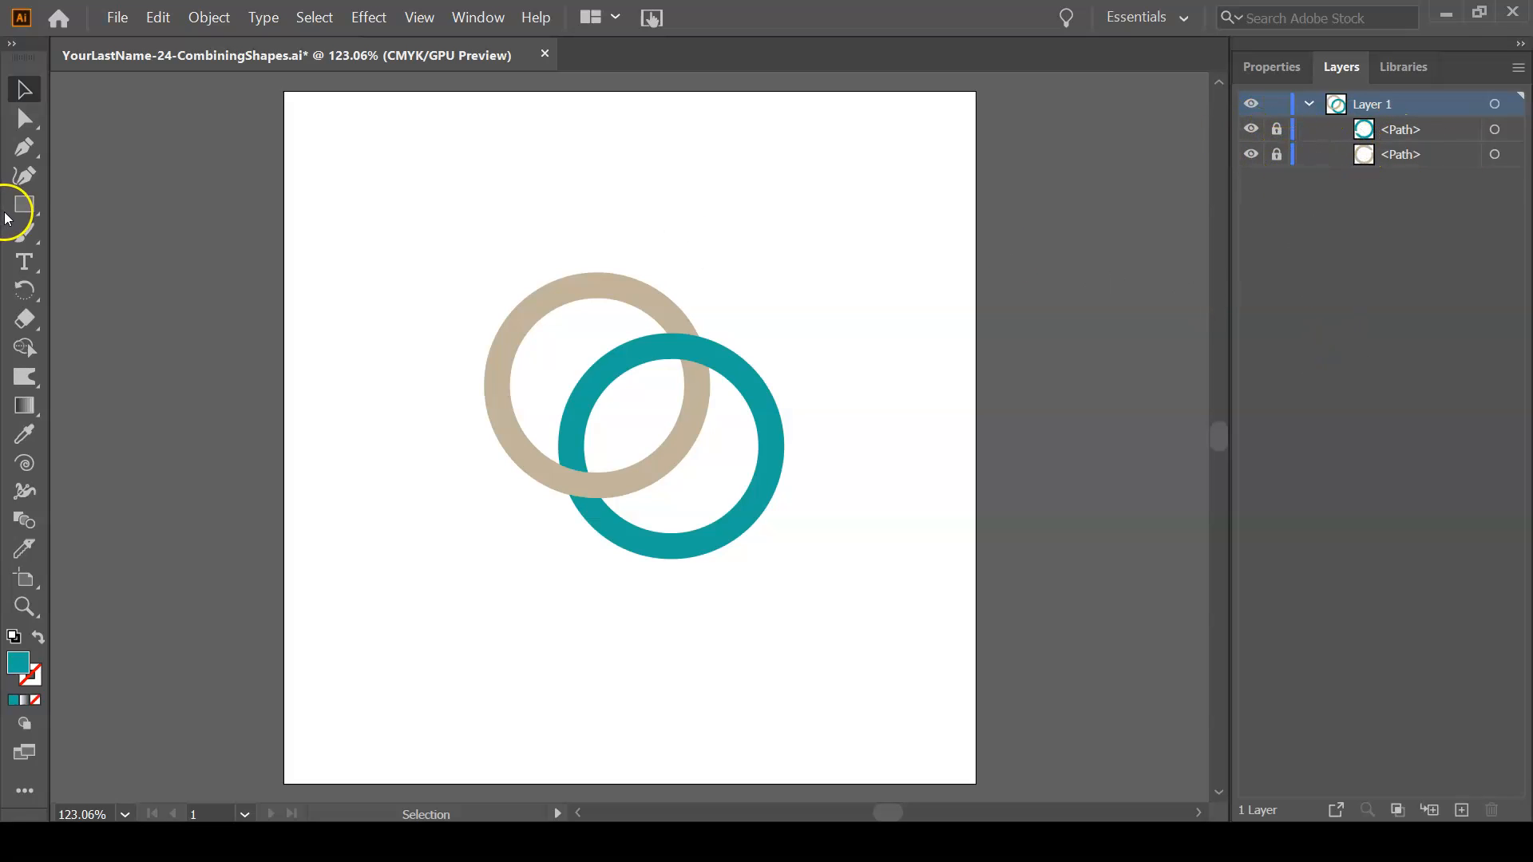
key("ctrl+s")
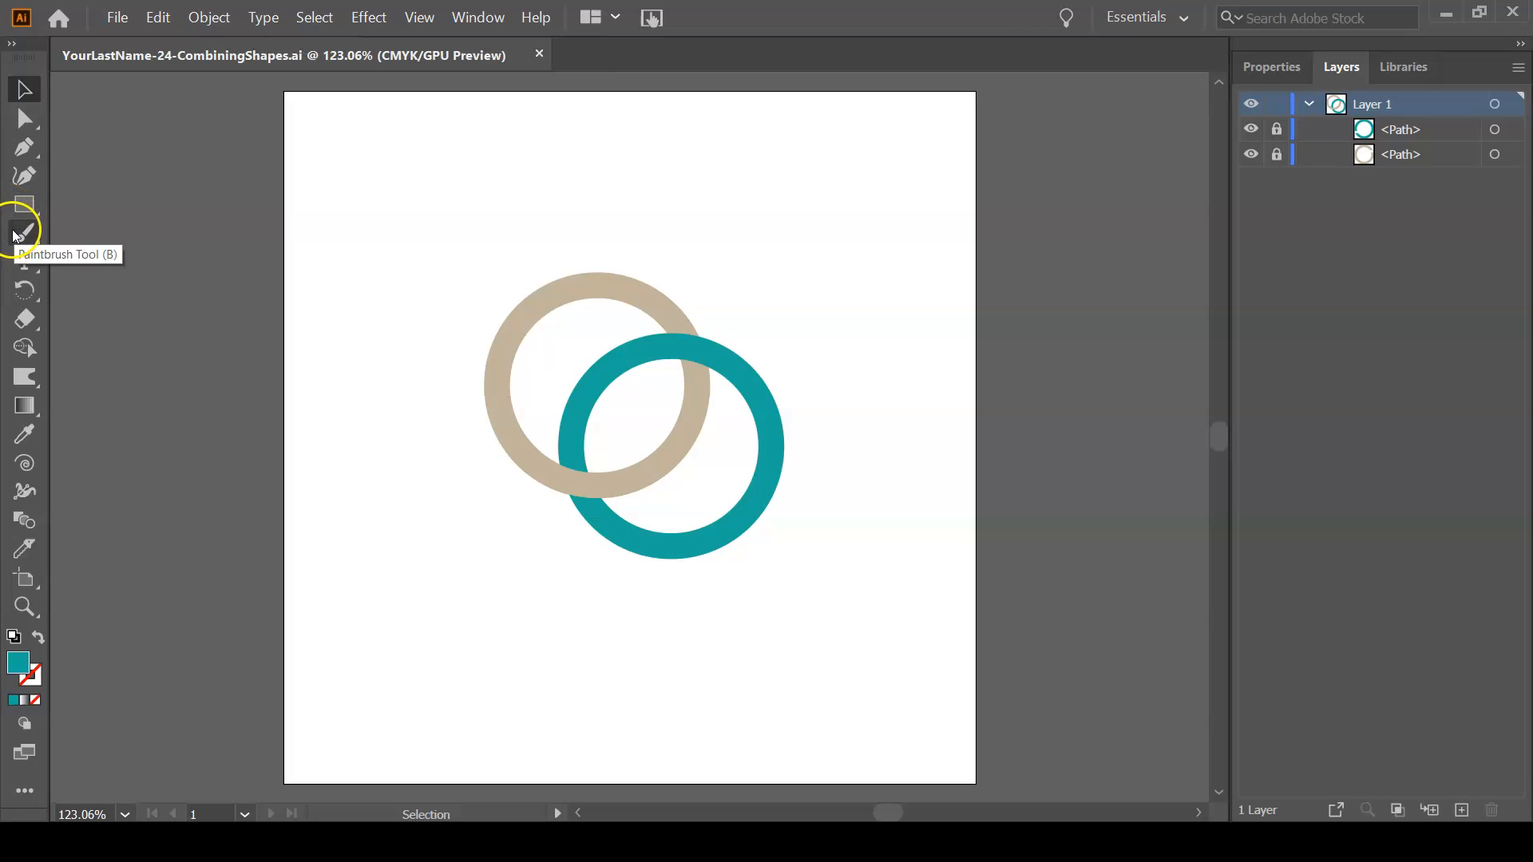
Draw a circle about 4.25 in in diameter centred on the artboard around the rings
key("l")
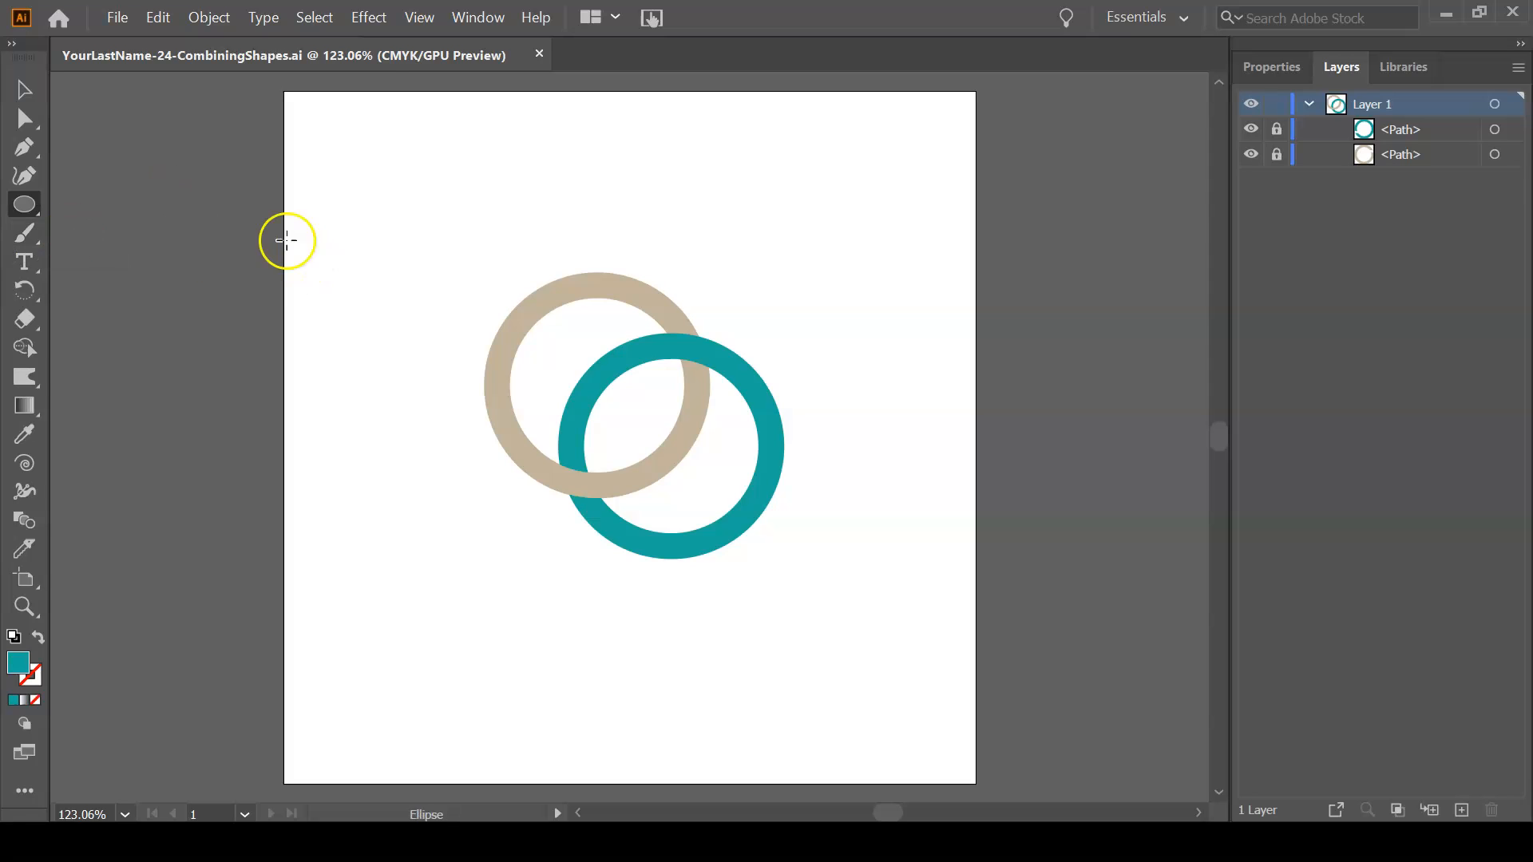
left_click_drag(380, 181, 875, 732)
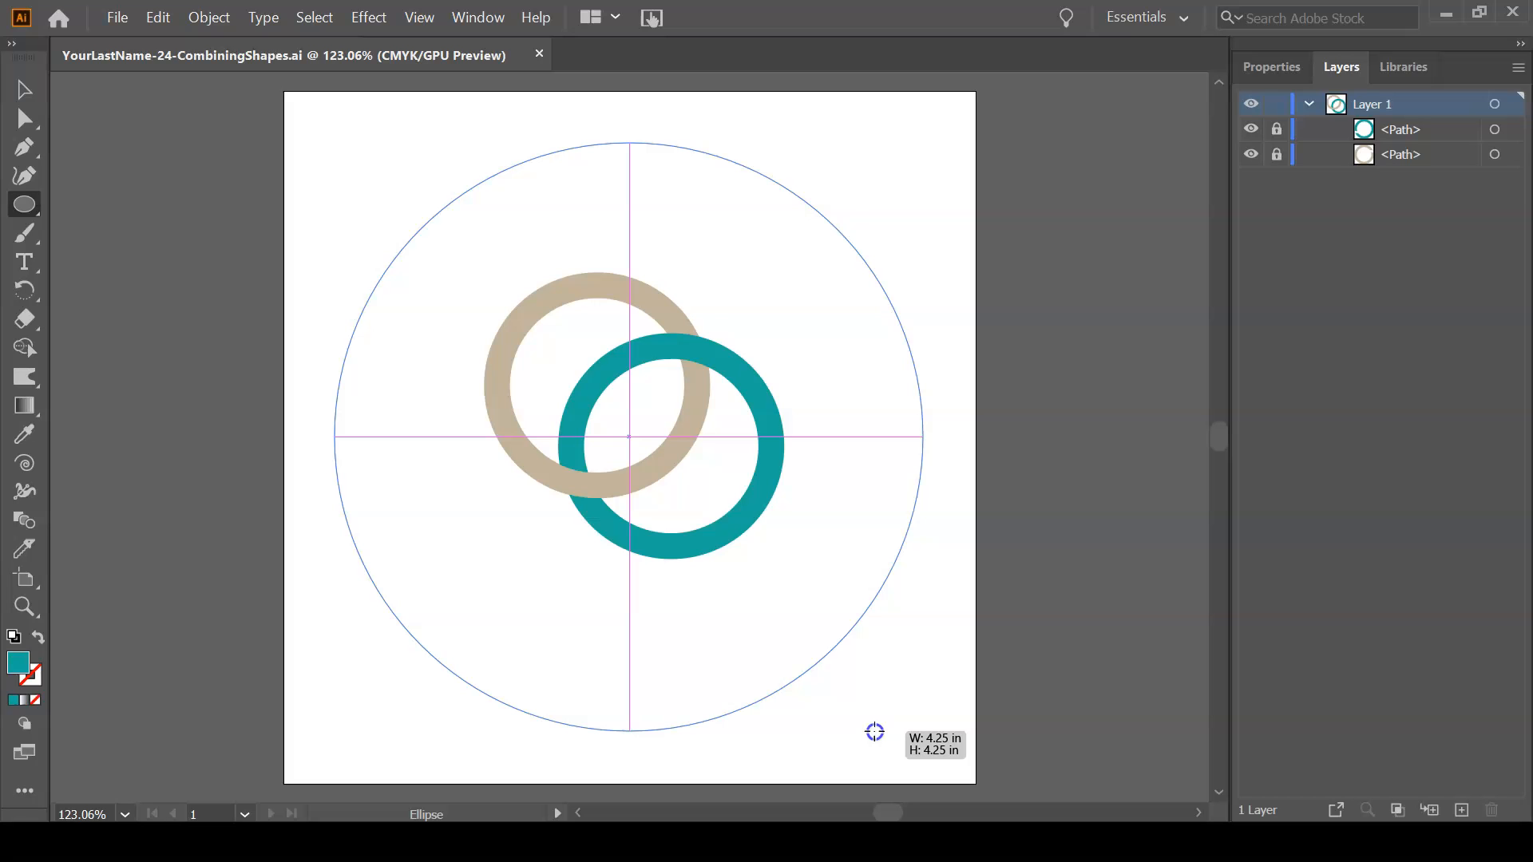
left_click_drag(875, 732, 875, 731)
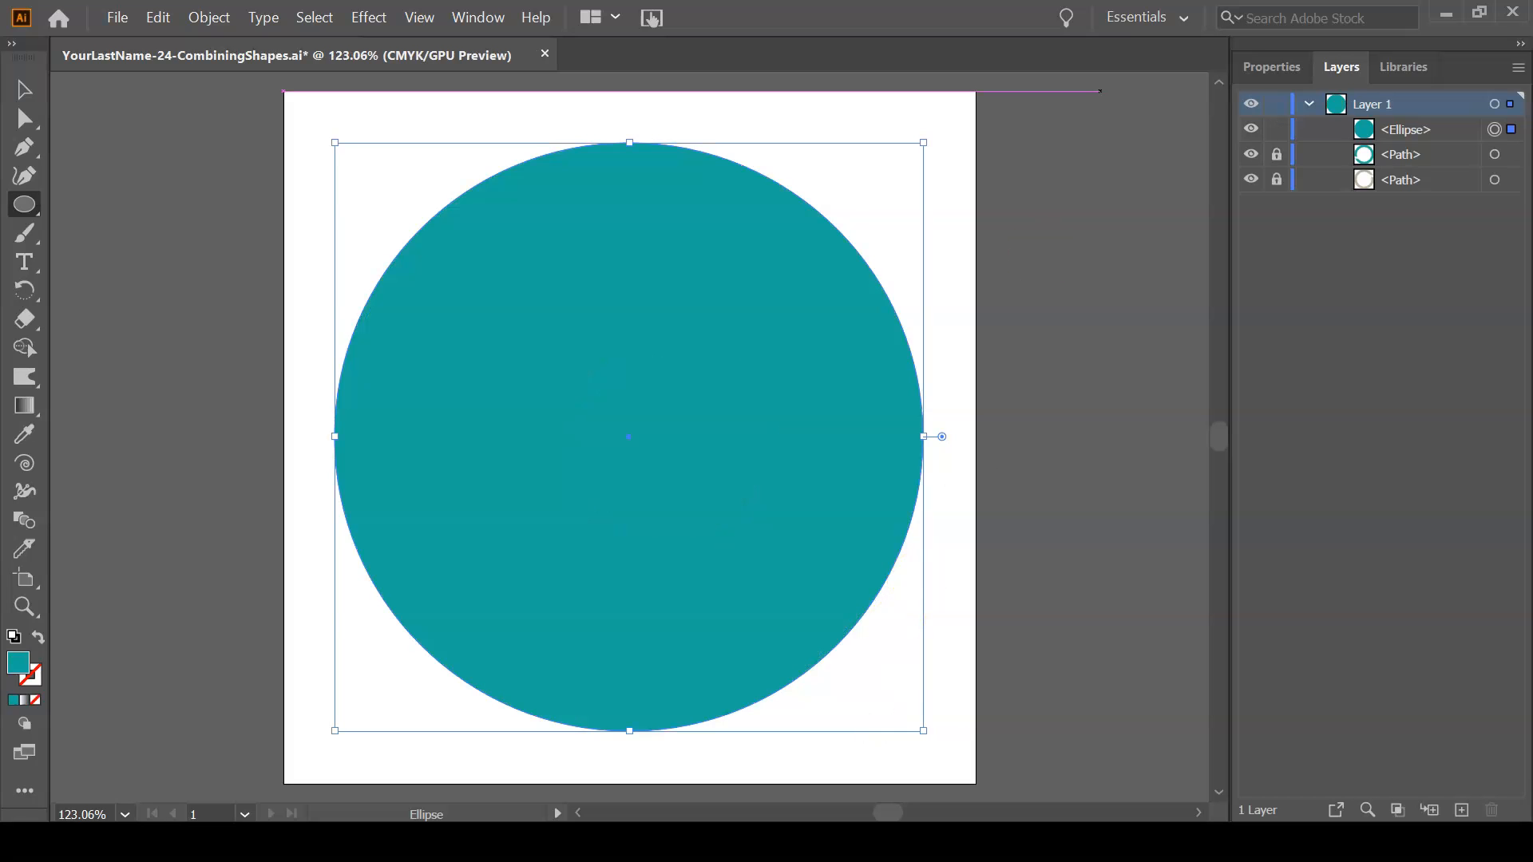
Fill the large circle with black and send it to the back behind the rings
left_click(1272, 68)
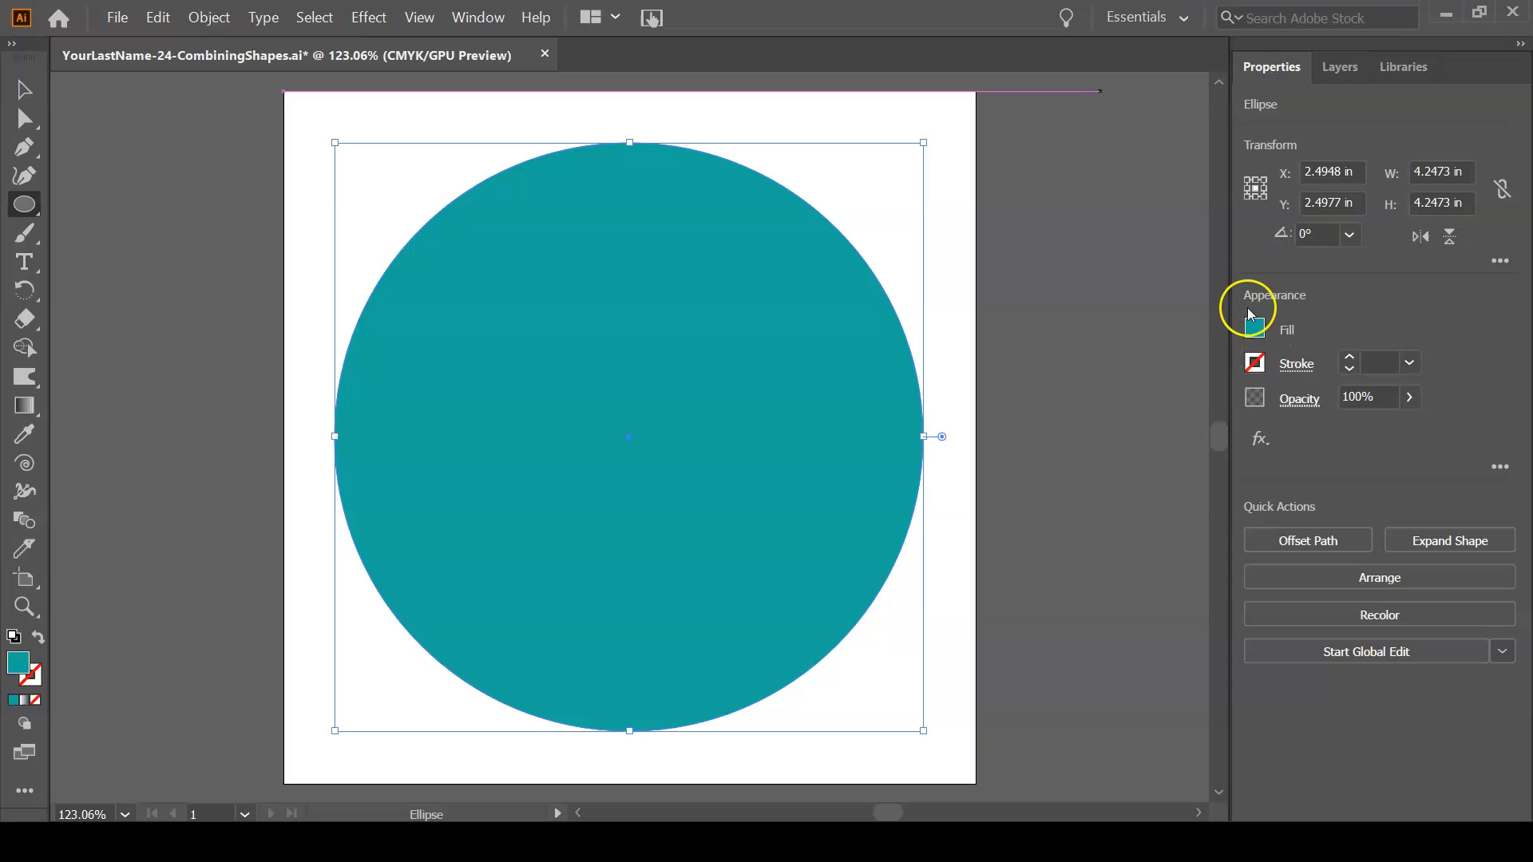
left_click(1253, 329)
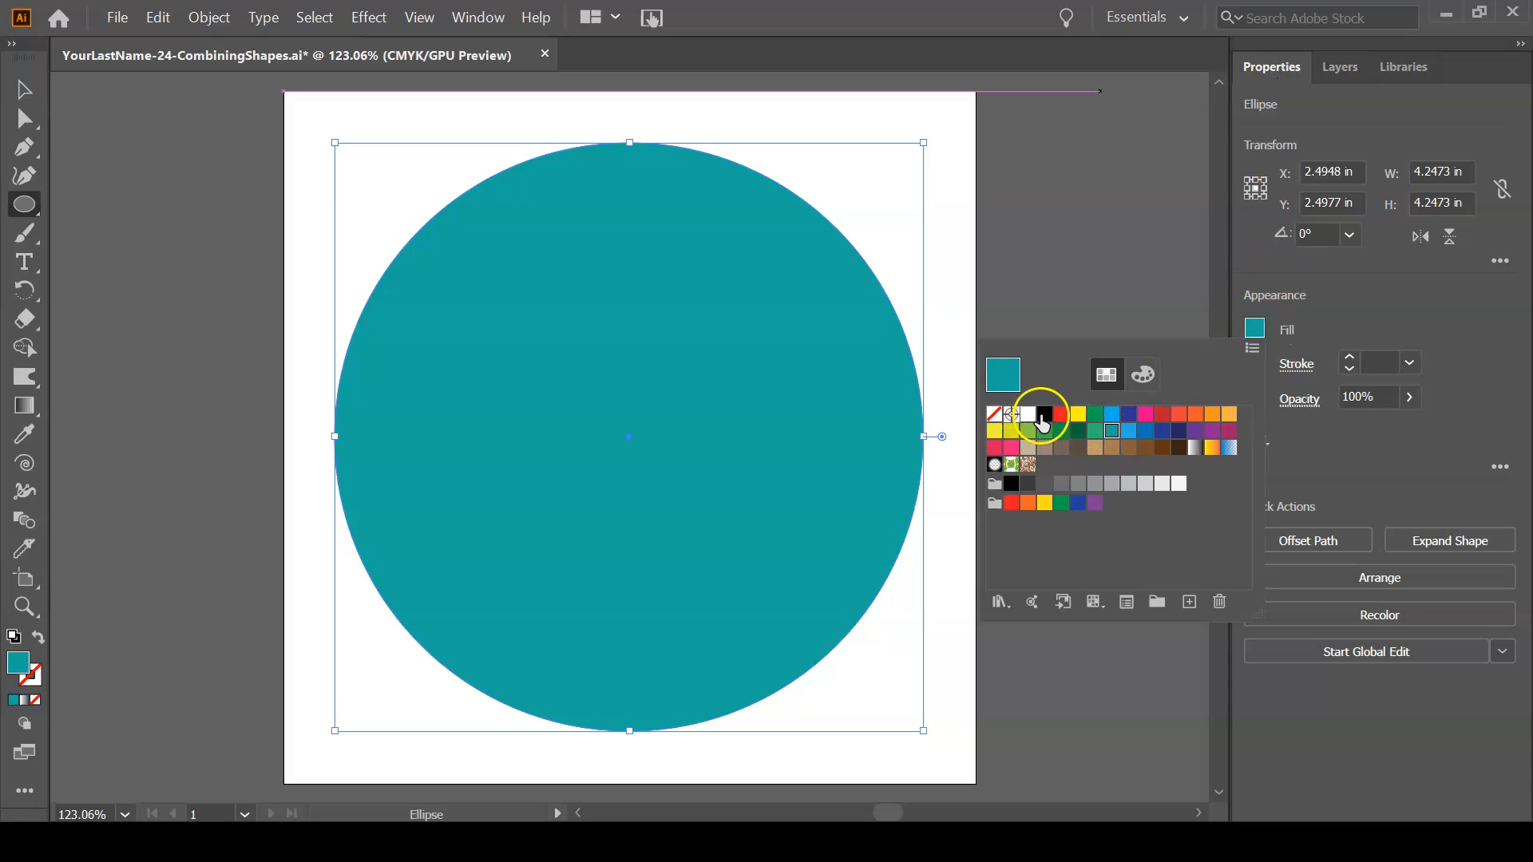
left_click(1043, 416)
left_click(567, 262)
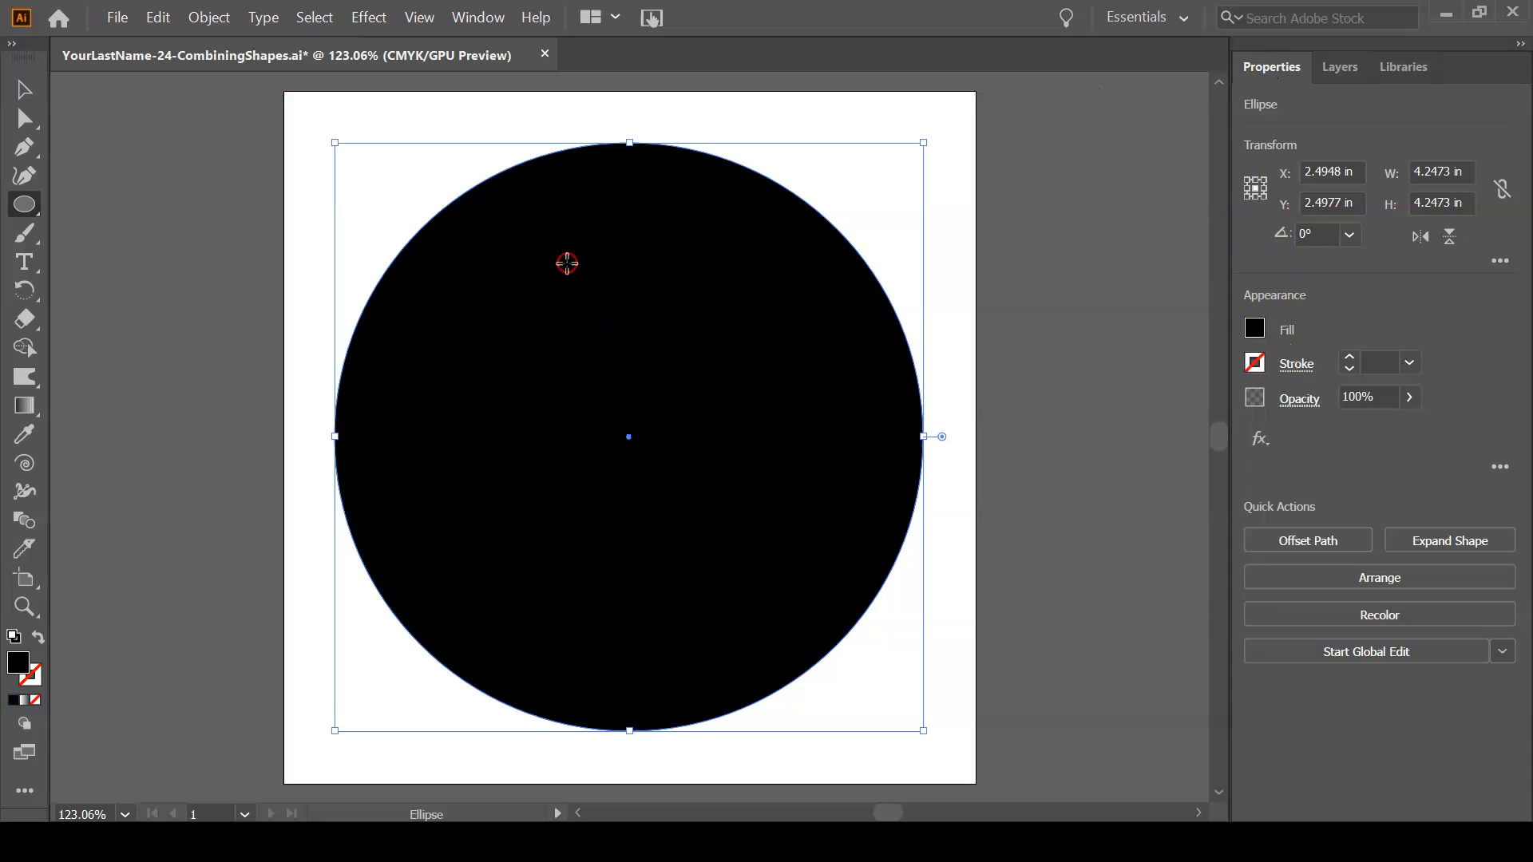
right_click(569, 267)
mouse_move(671, 551)
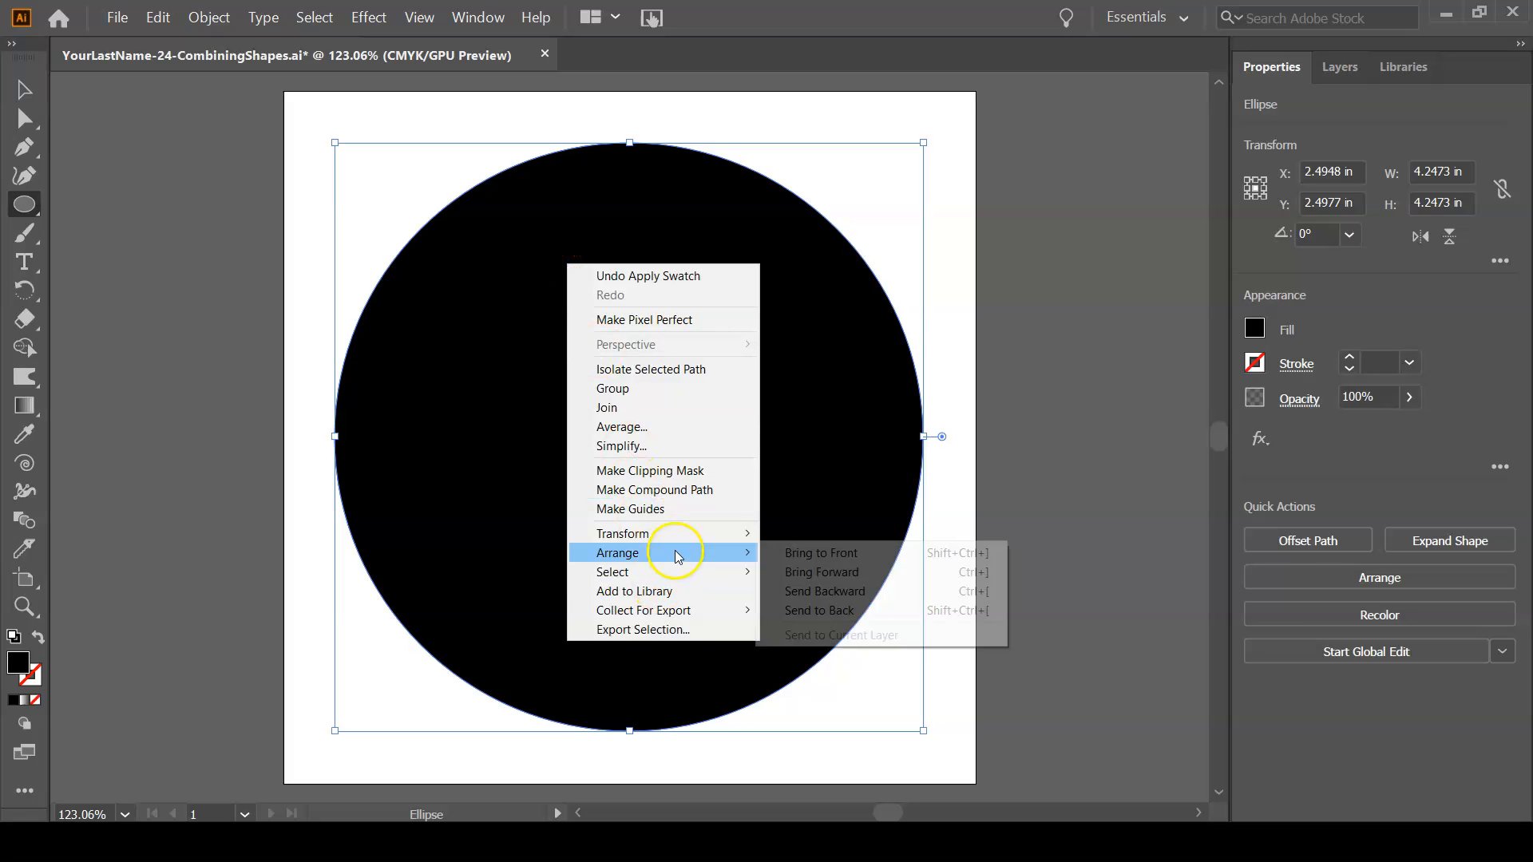
left_click(873, 611)
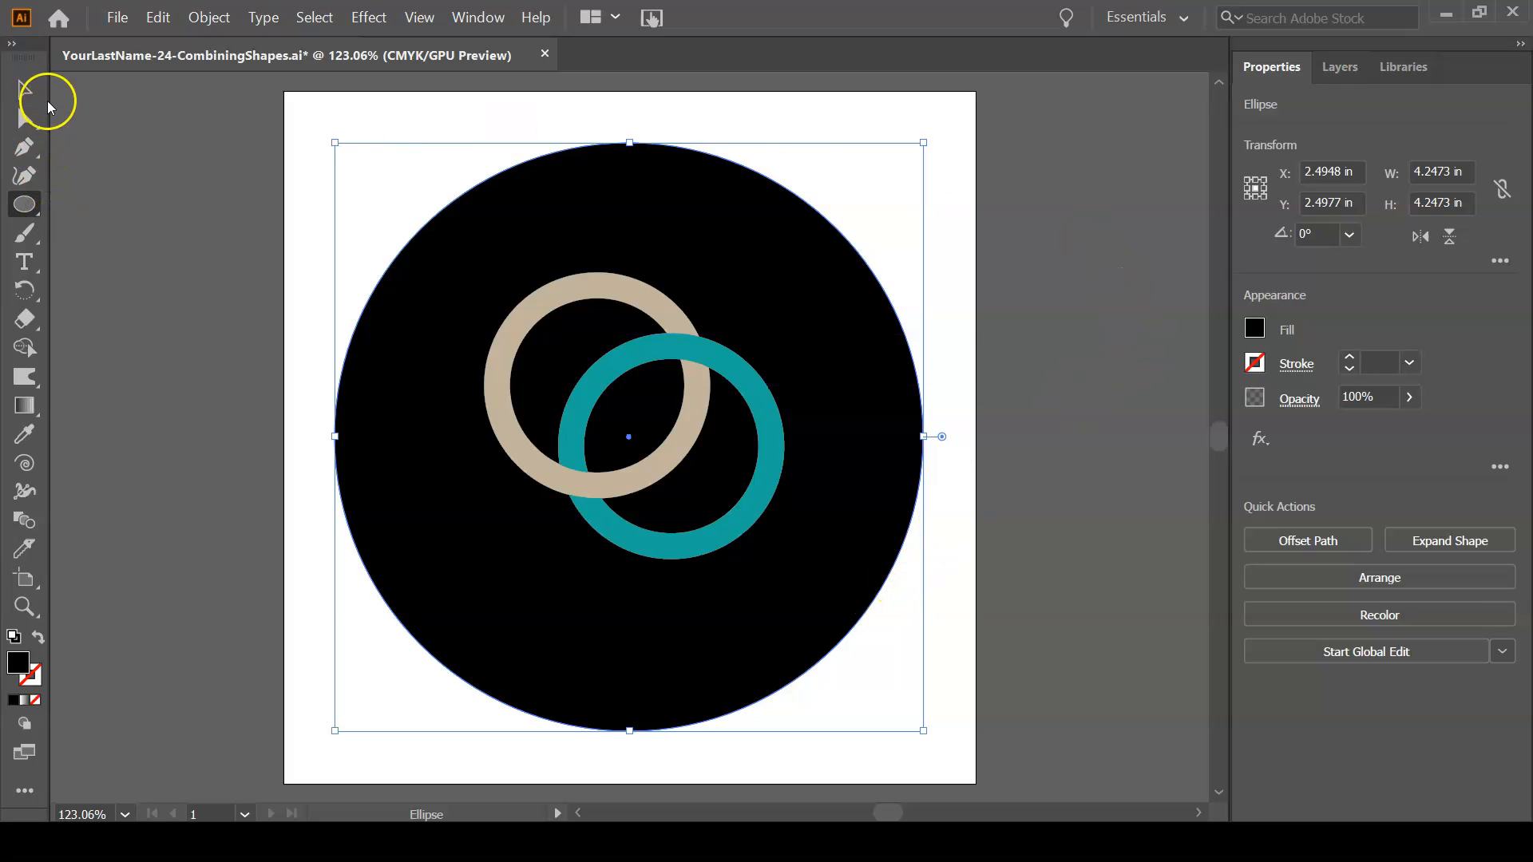
Draw a nine-pointed star about 4.72 in wide, roughly centred over the black circle
left_click(21, 206)
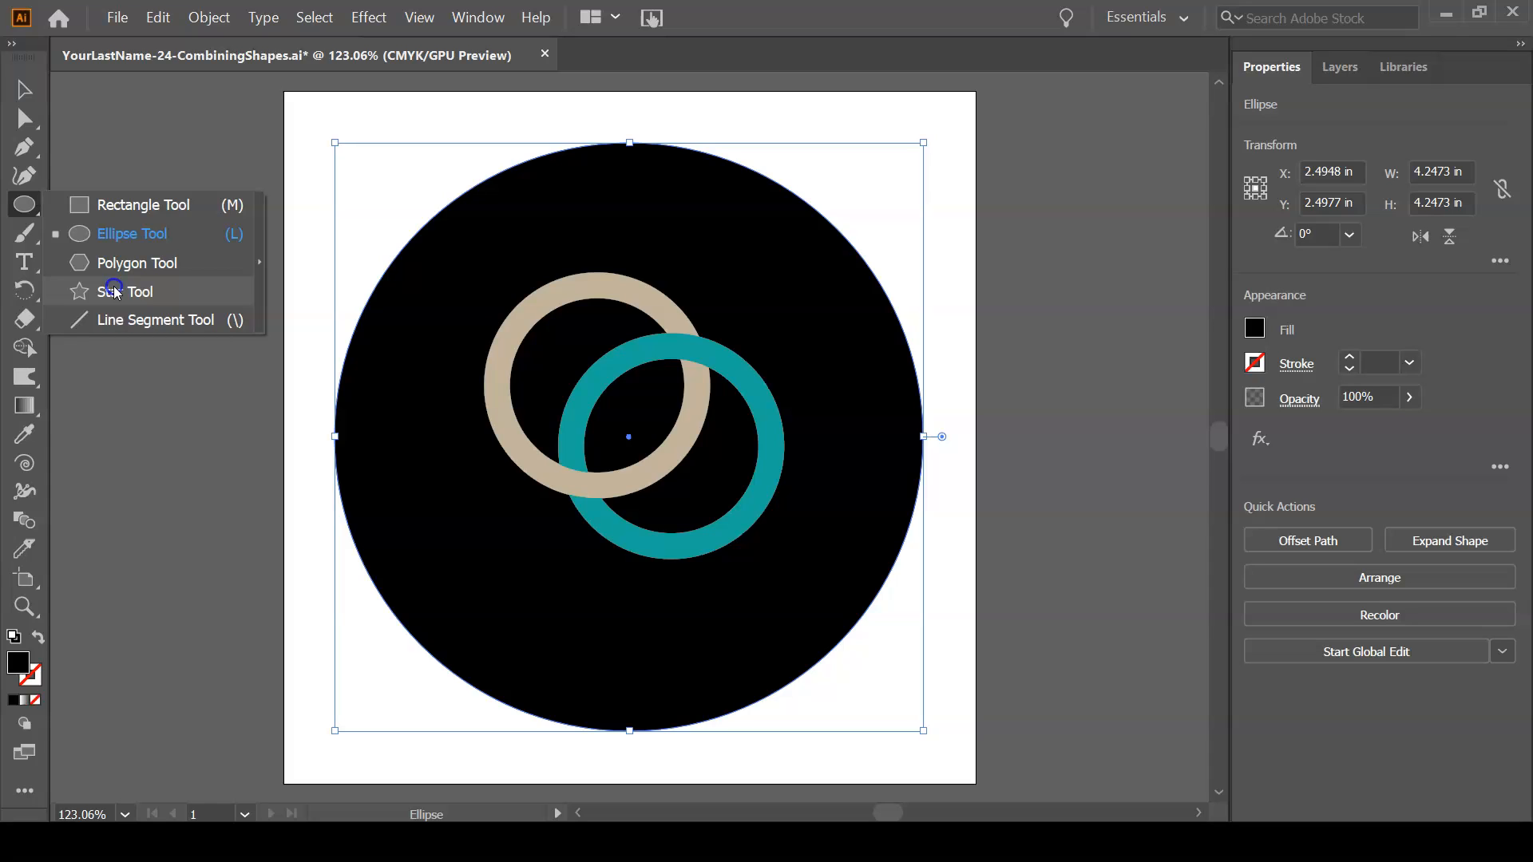
left_click(166, 290)
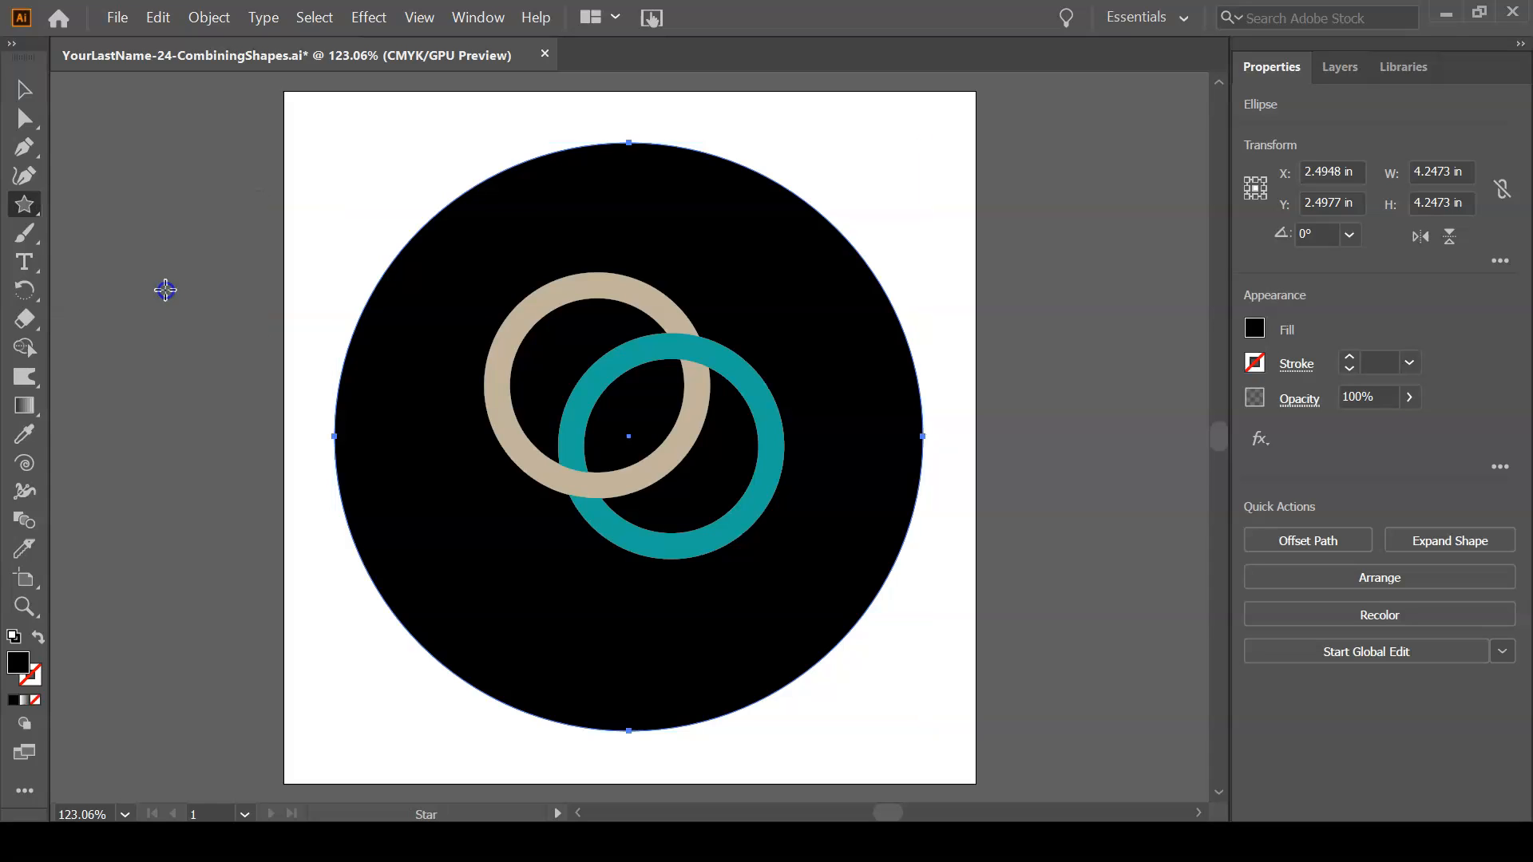
mouse_move(325, 121)
left_mouse_down()
mouse_move(729, 591)
mouse_move(634, 526)
mouse_move(906, 673)
mouse_move(907, 771)
mouse_move(825, 681)
mouse_move(702, 714)
mouse_move(896, 732)
mouse_move(759, 726)
mouse_move(862, 702)
mouse_move(861, 748)
mouse_move(814, 707)
mouse_move(831, 740)
mouse_move(812, 712)
mouse_move(818, 729)
left_mouse_up()
key("Up")
key("Up")
key("Up")
key("Up")
key("Up")
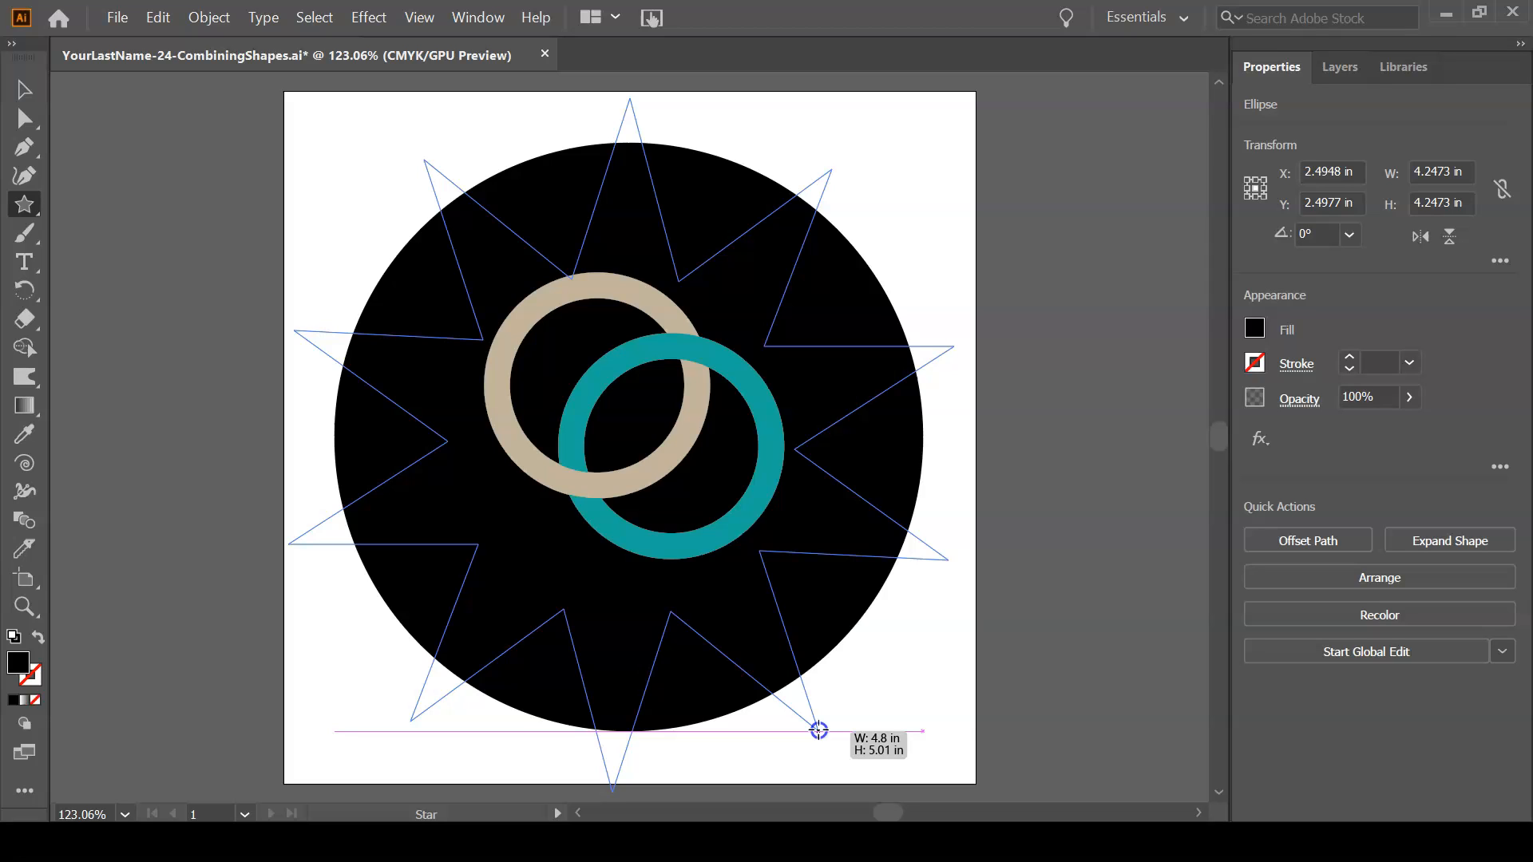
key("Down")
left_click_drag(818, 730, 822, 712)
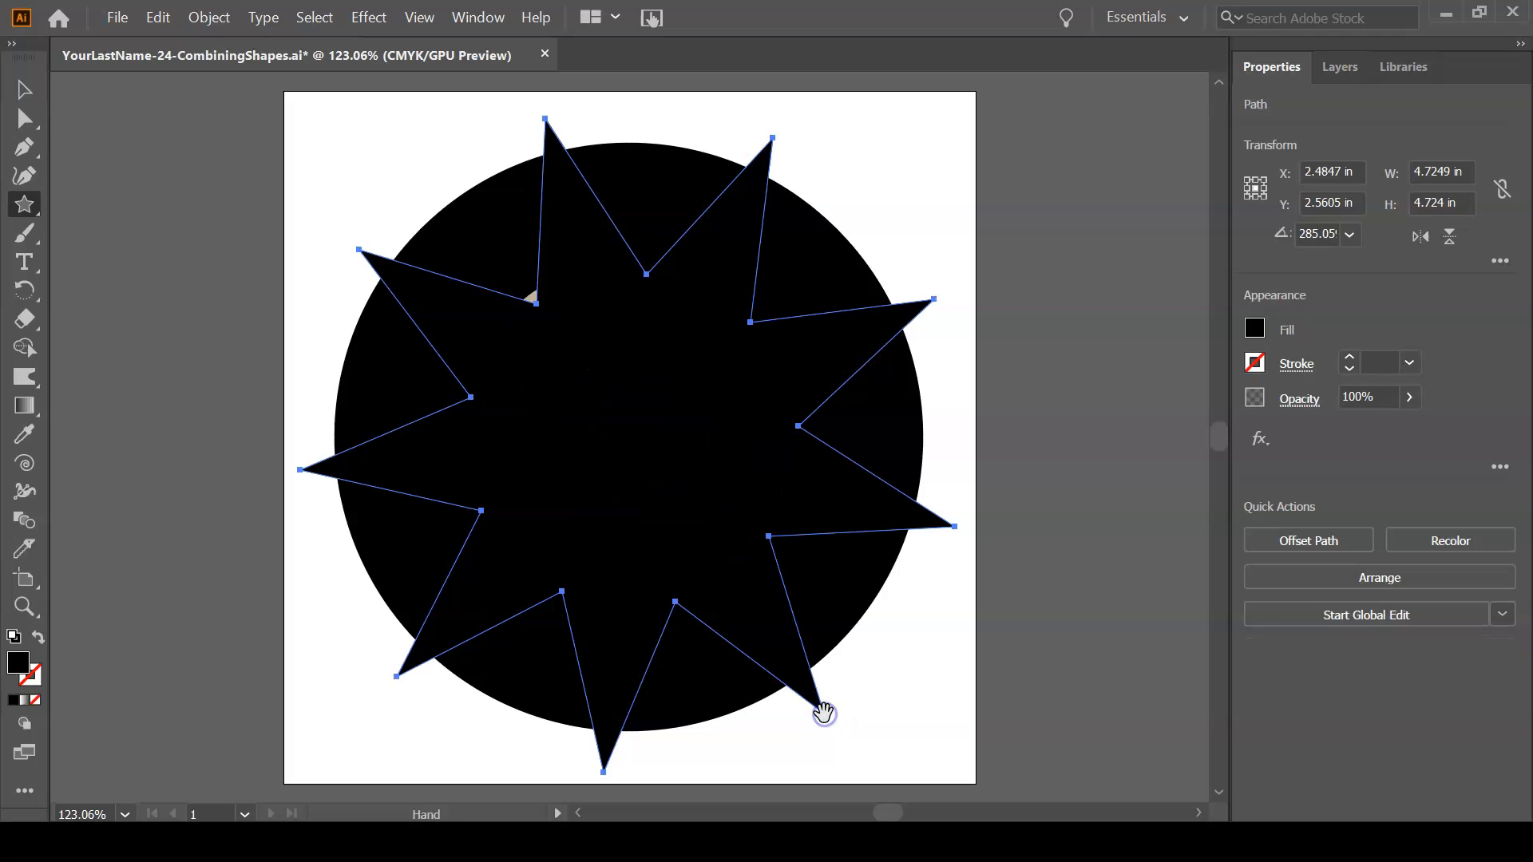
Fill the star with purple and send it together with the black circle behind the interlocking rings
left_click(1253, 333)
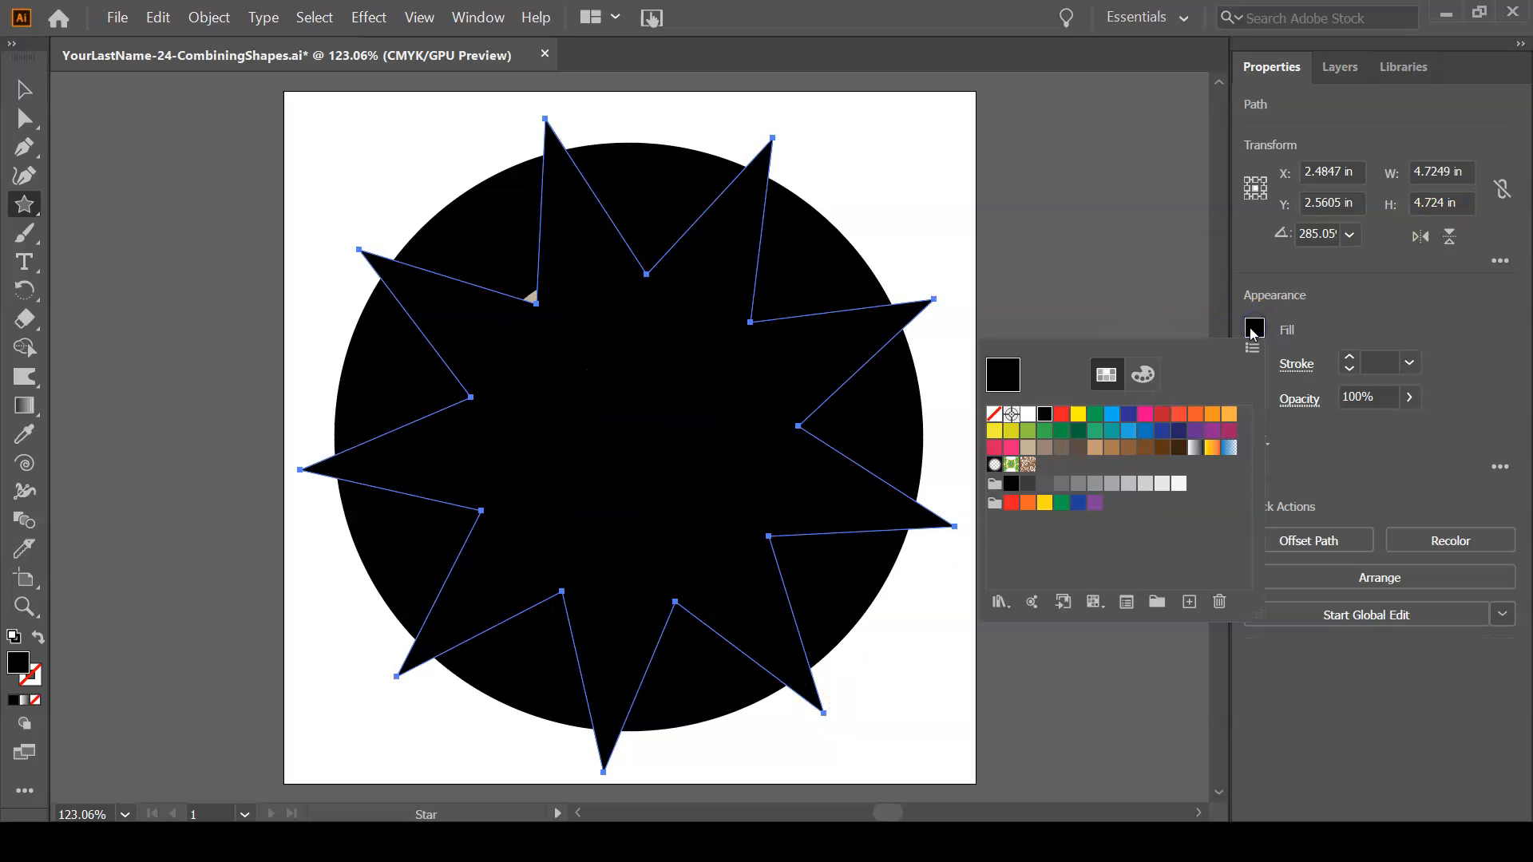
left_click(1211, 433)
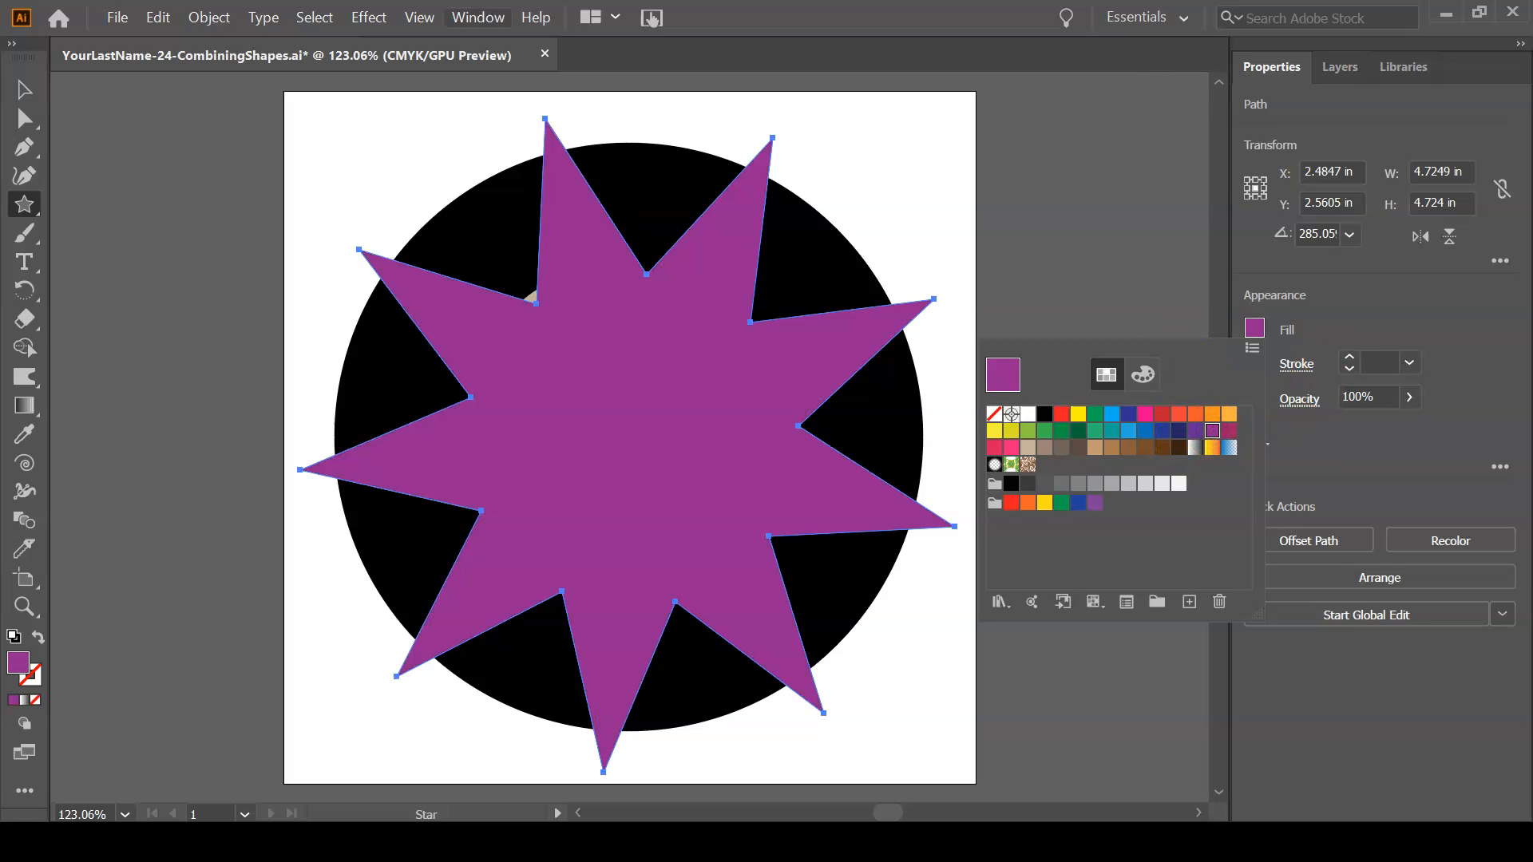
left_click(13, 83)
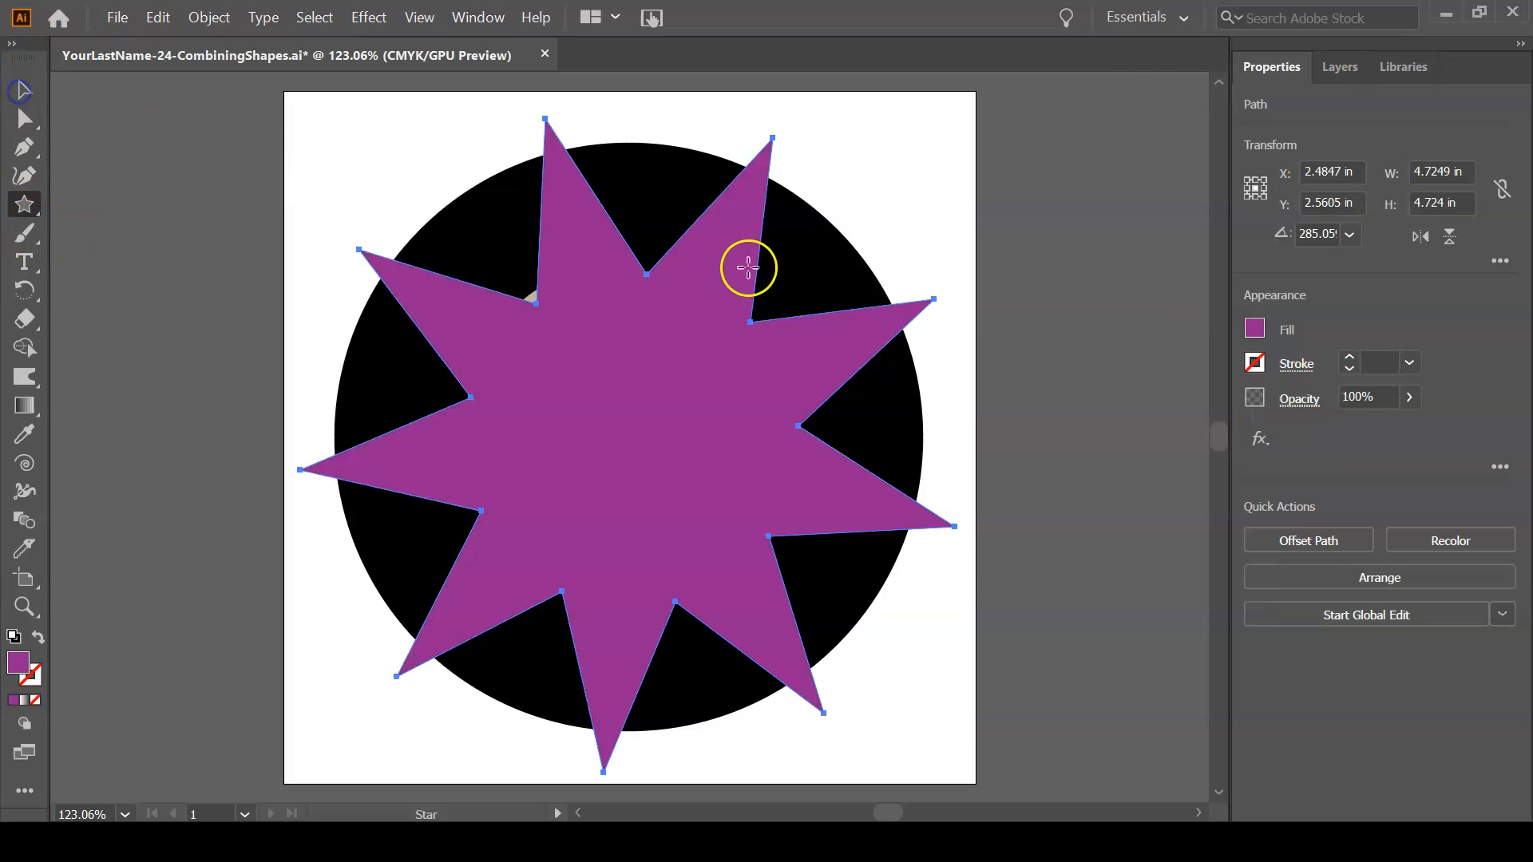
left_click(24, 86)
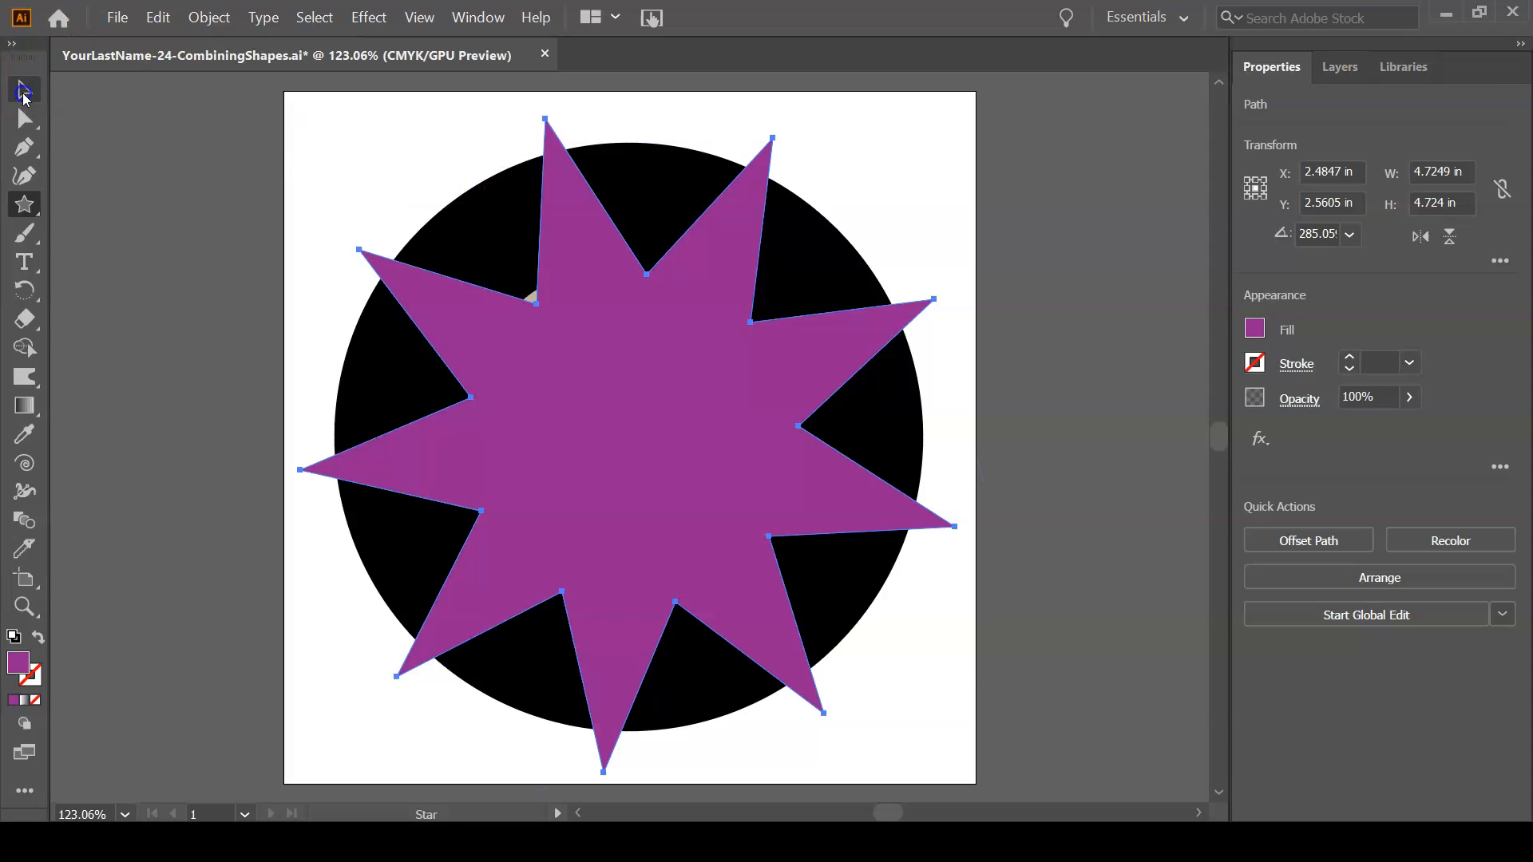
left_click(476, 242, "shift")
right_click(475, 235)
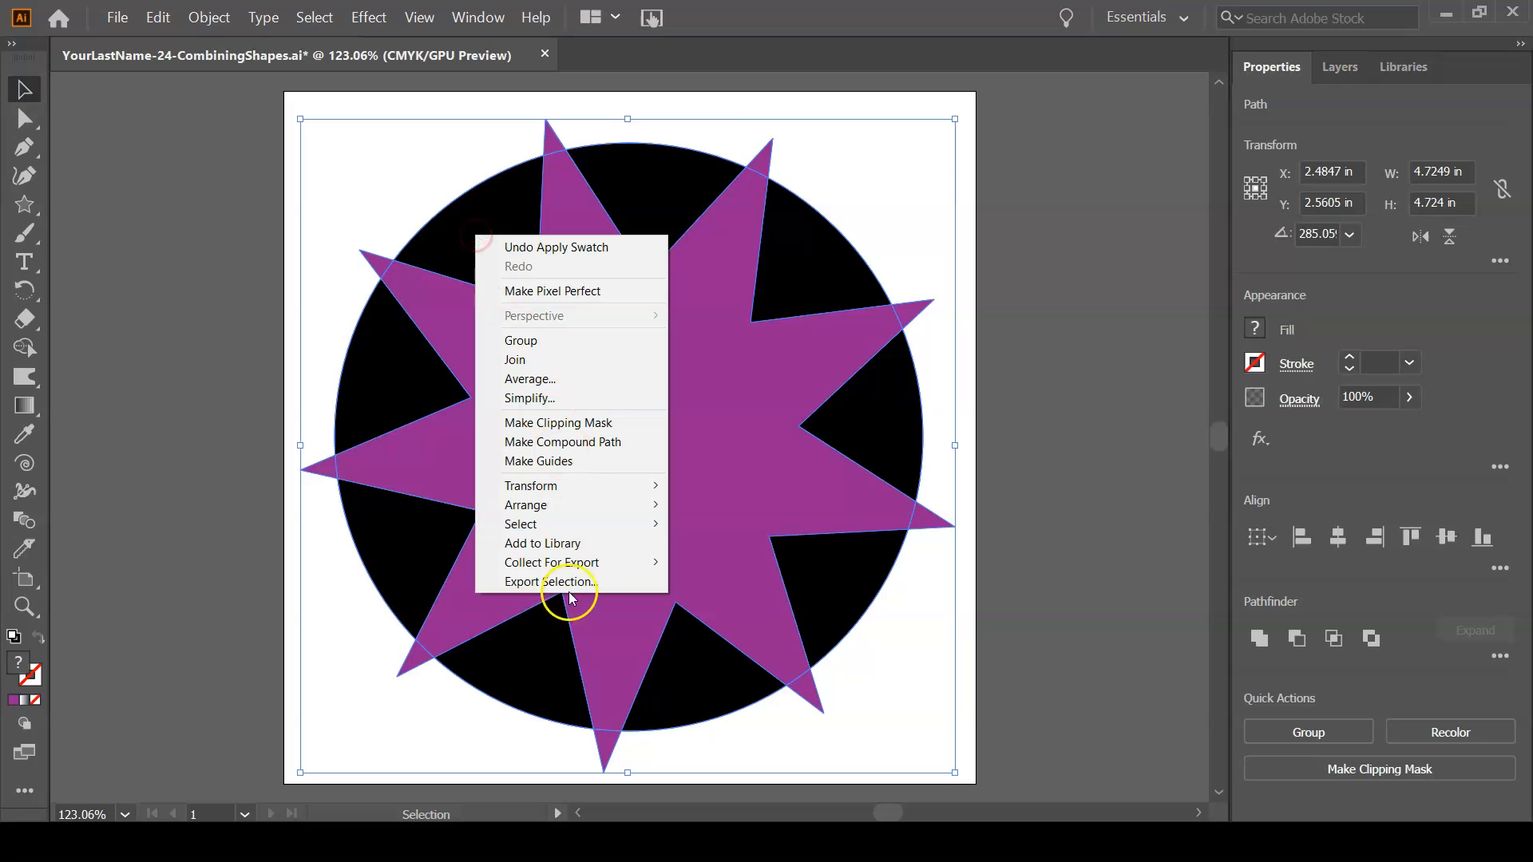
mouse_move(576, 508)
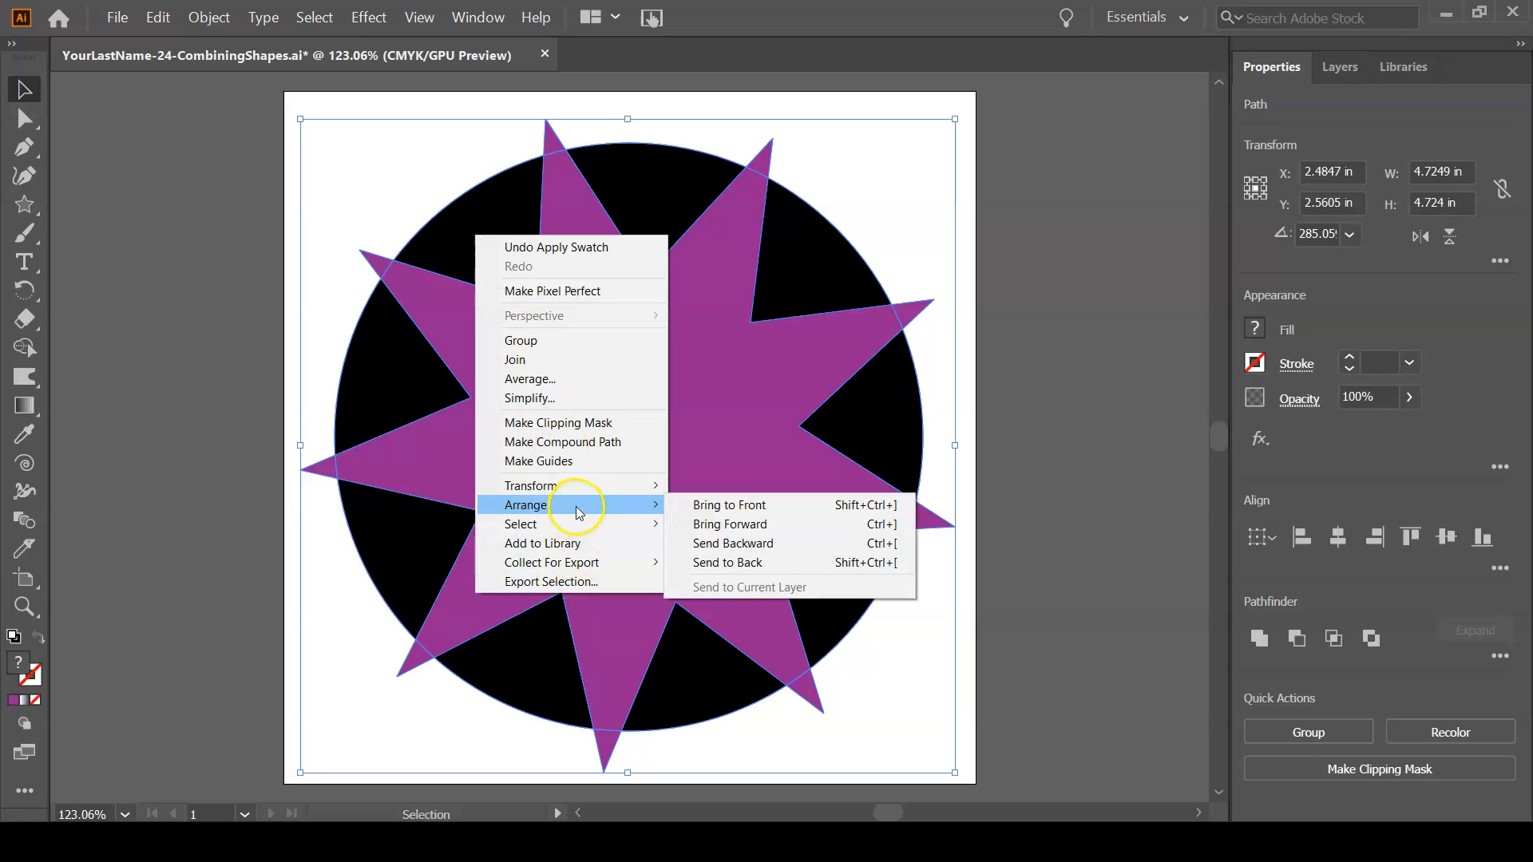
left_click(763, 564)
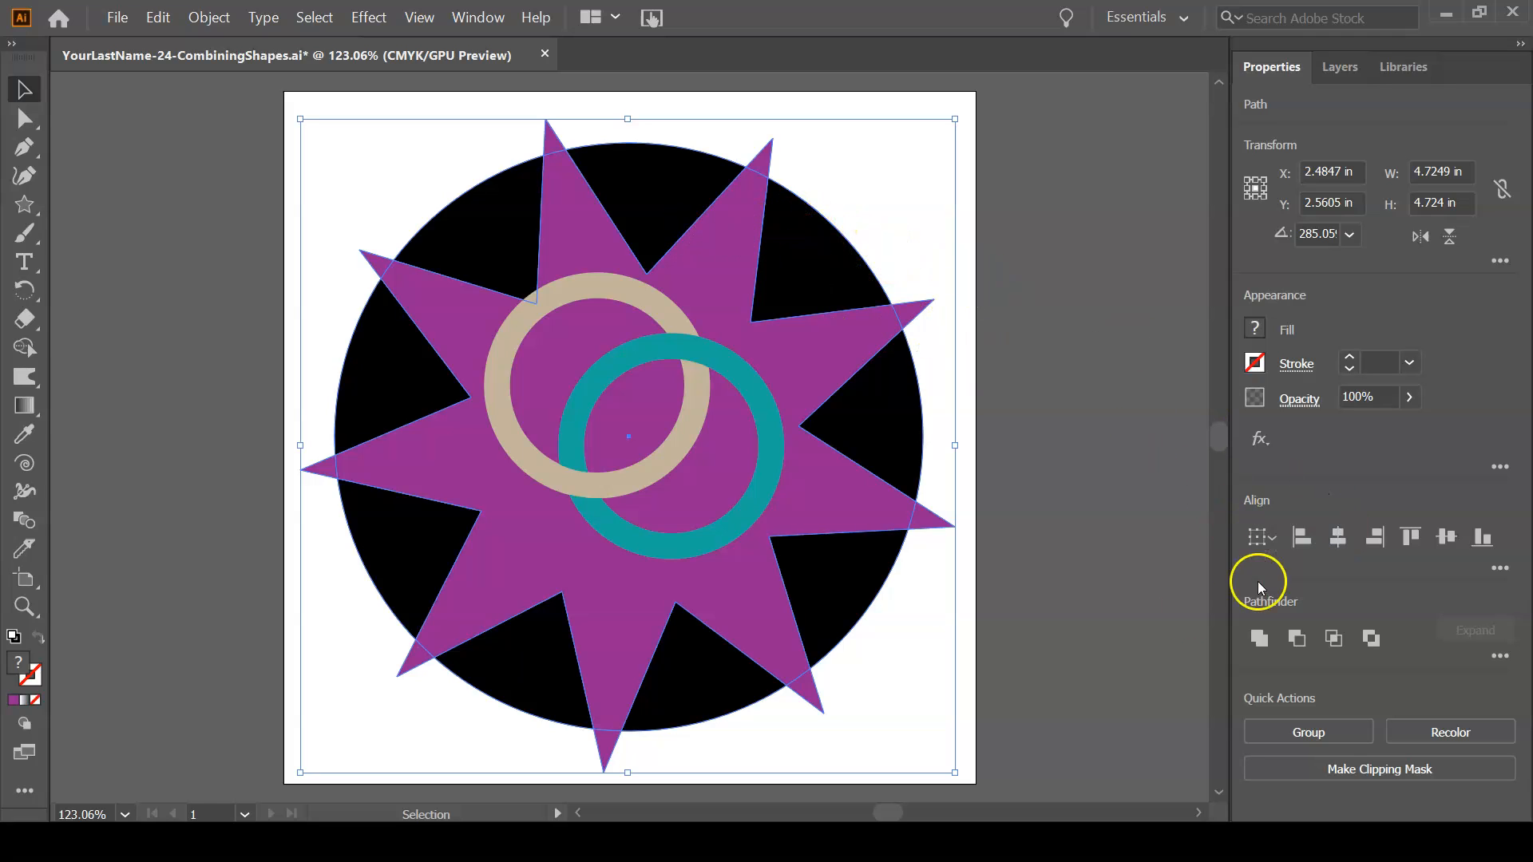
Align the star and black circle to each other's centres horizontally and vertically, and deselect them
left_click(1337, 546)
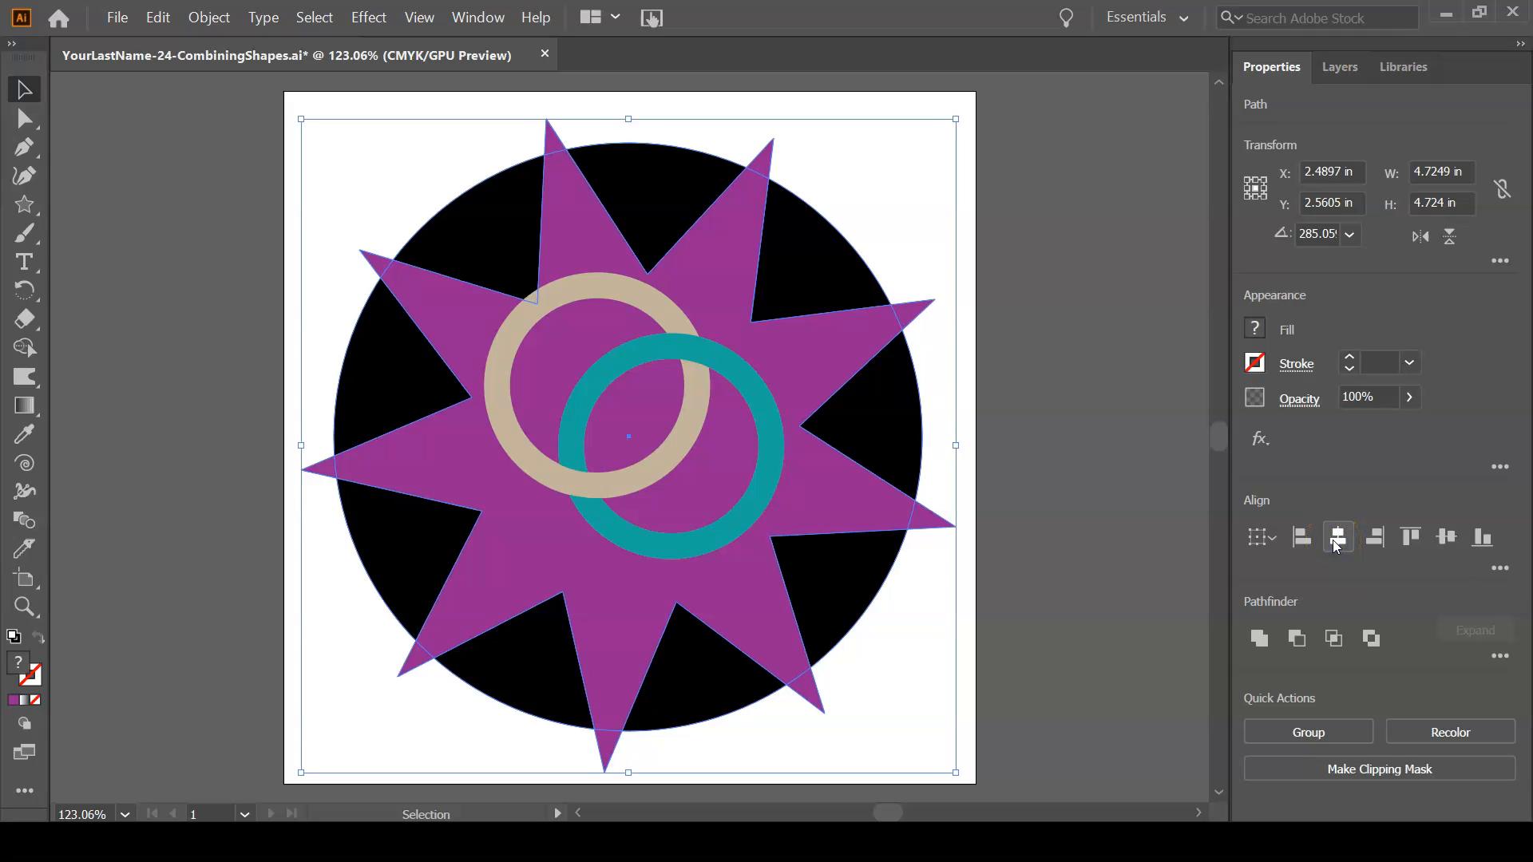
left_click(1440, 546)
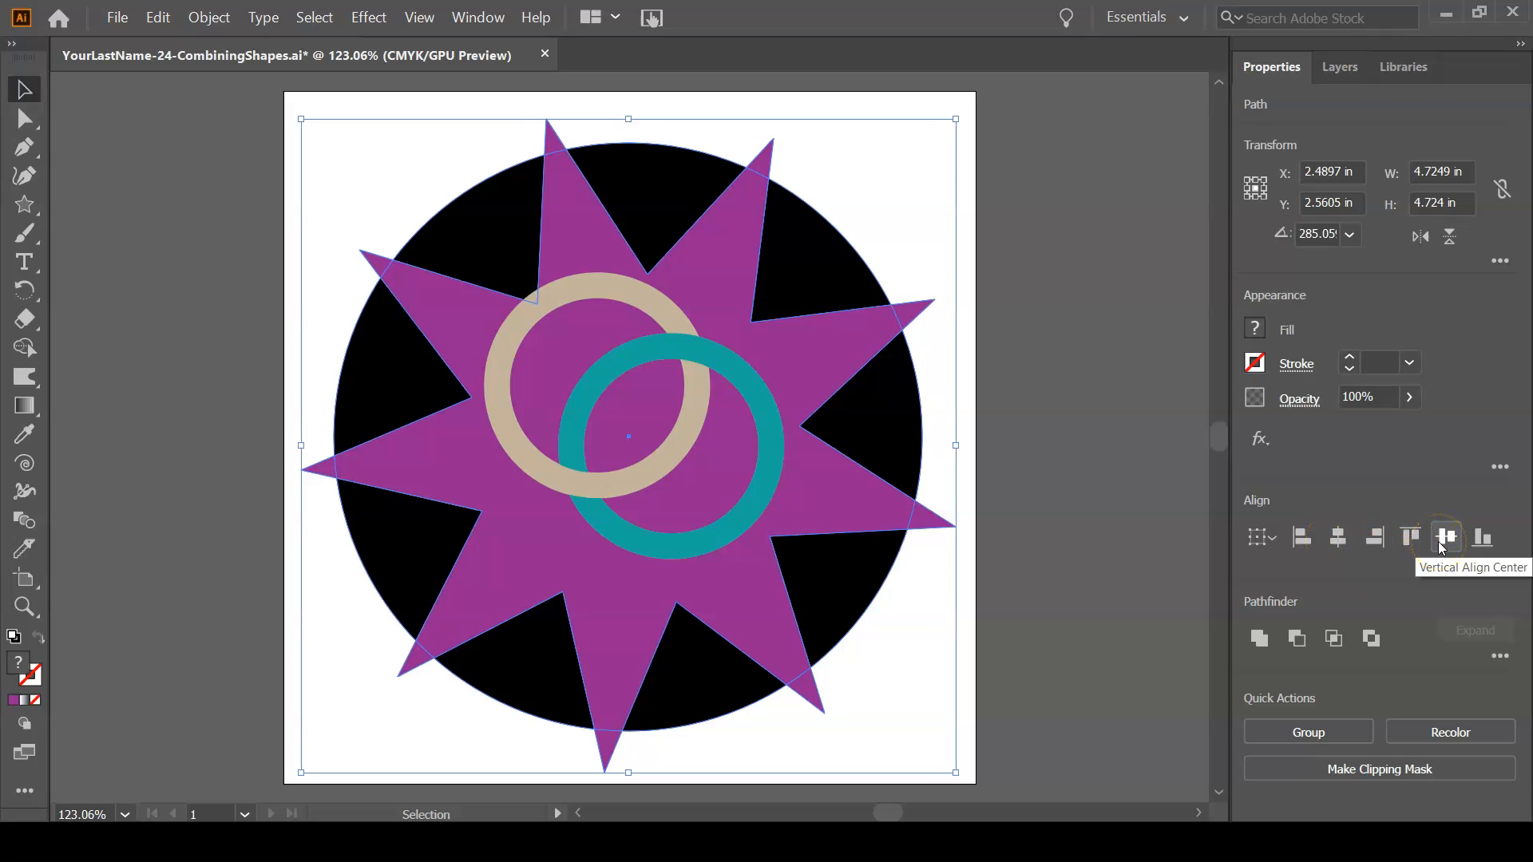
left_click(1441, 543)
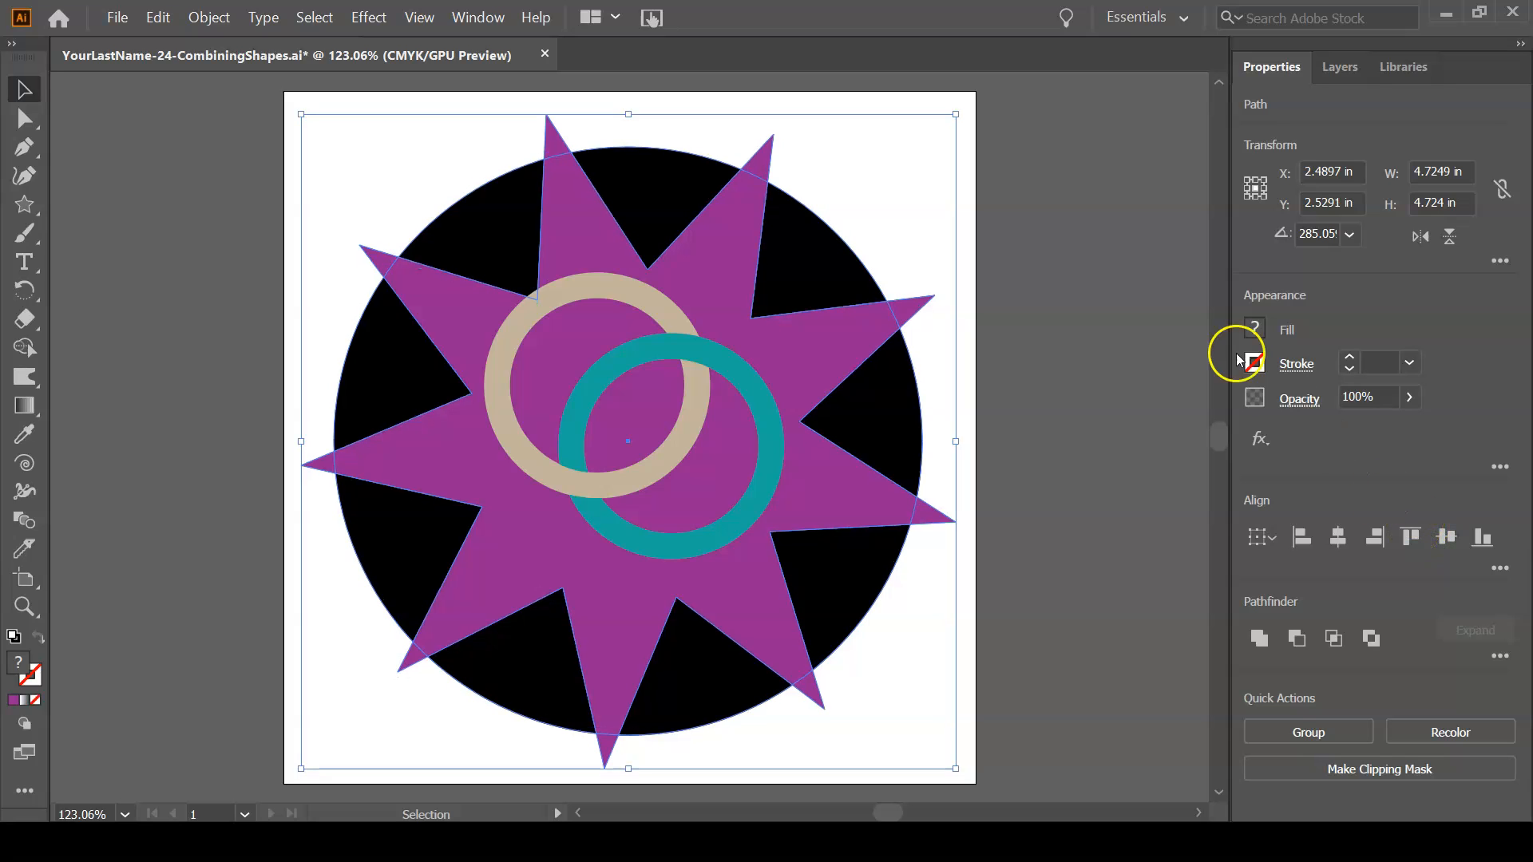
left_click(1048, 254)
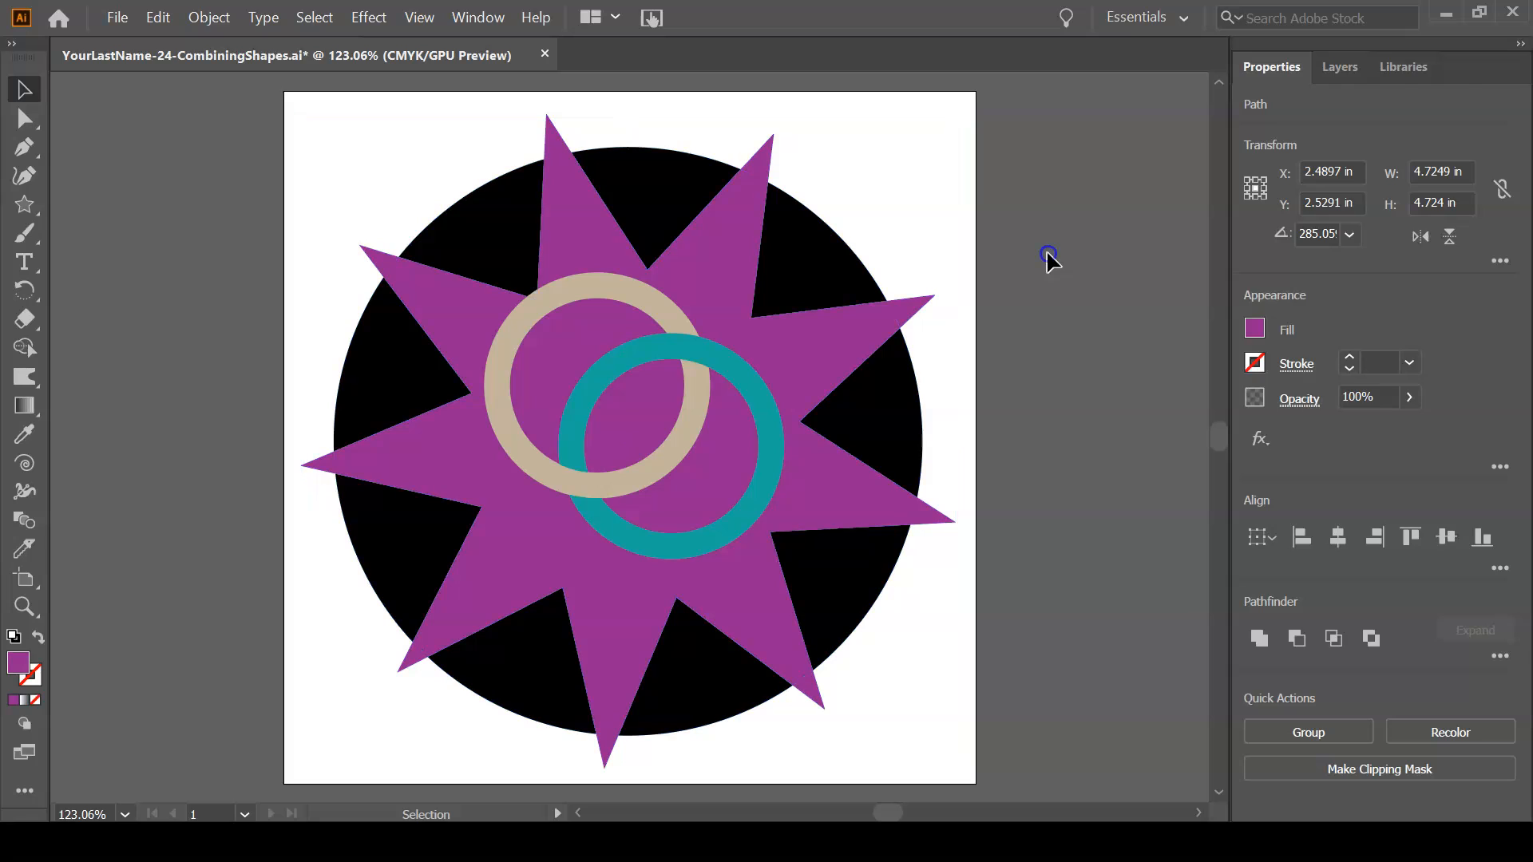
Inspect the separate star and circle paths in Outline view and return to the preview
key("ctrl+y")
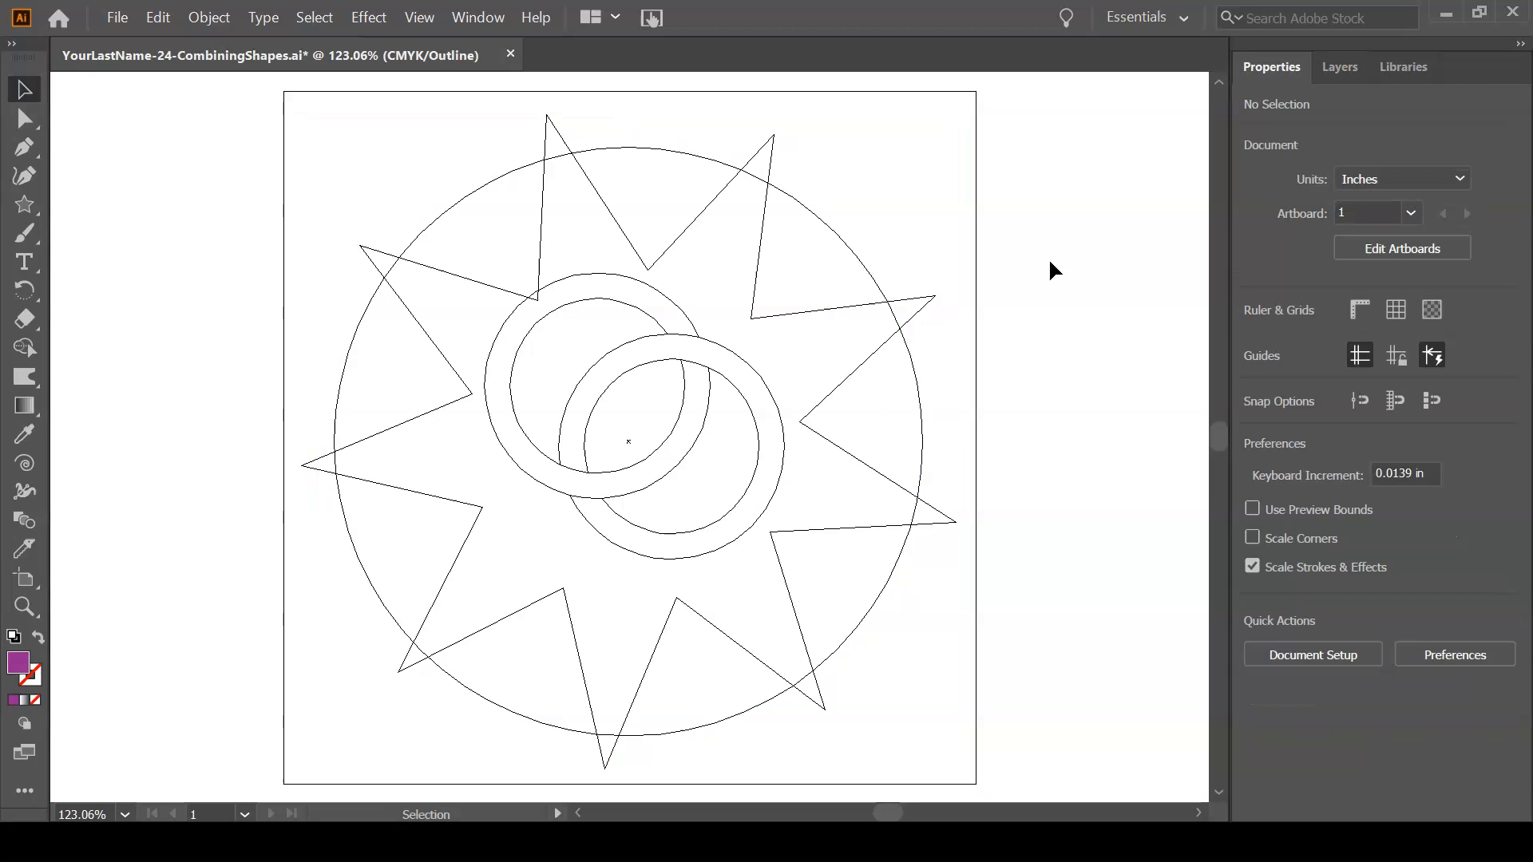
left_click(759, 273)
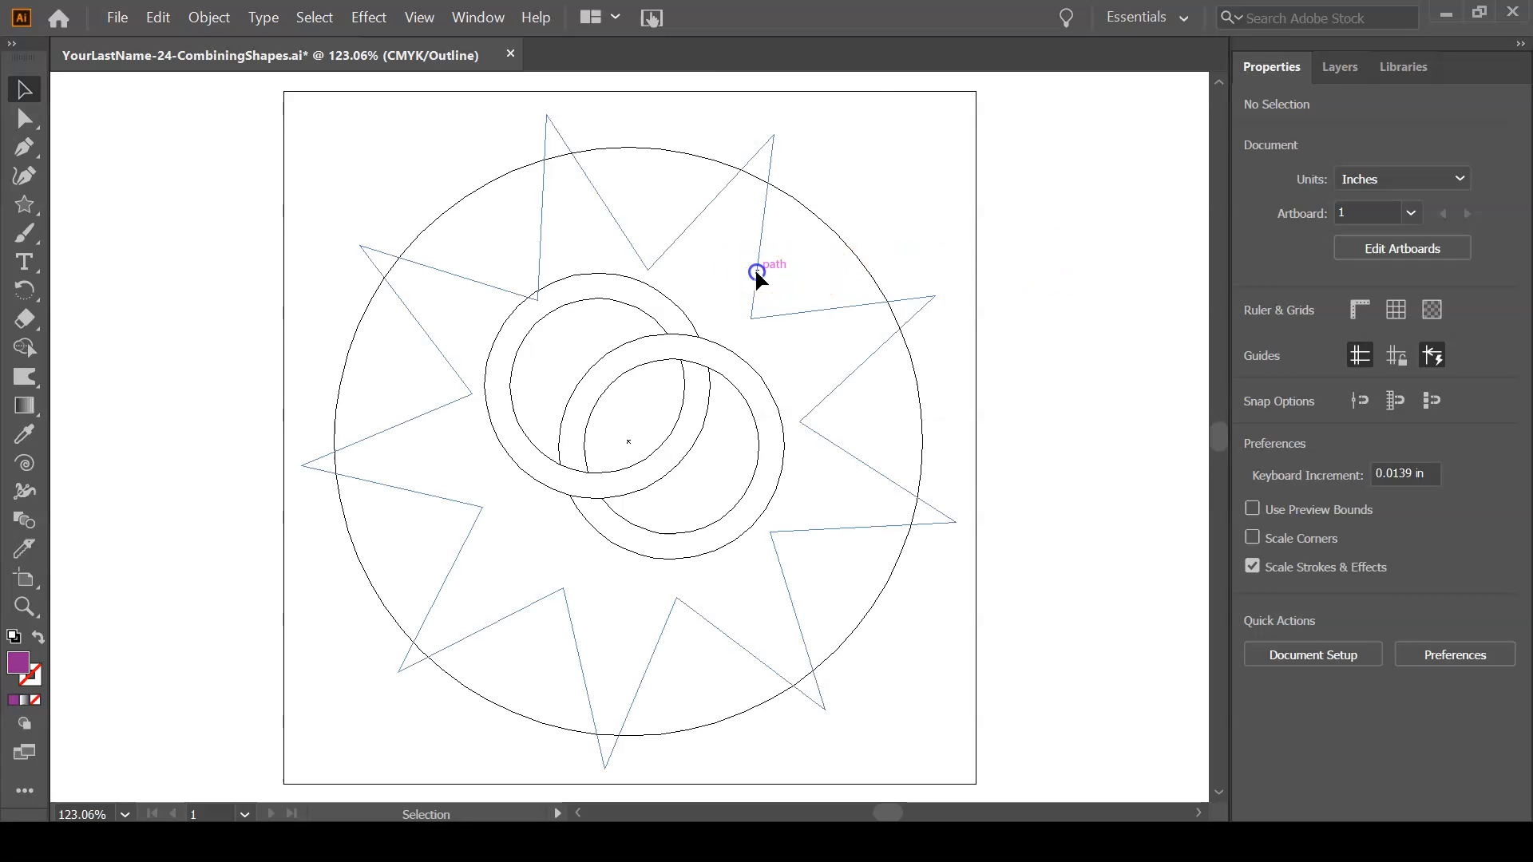
left_click(844, 242)
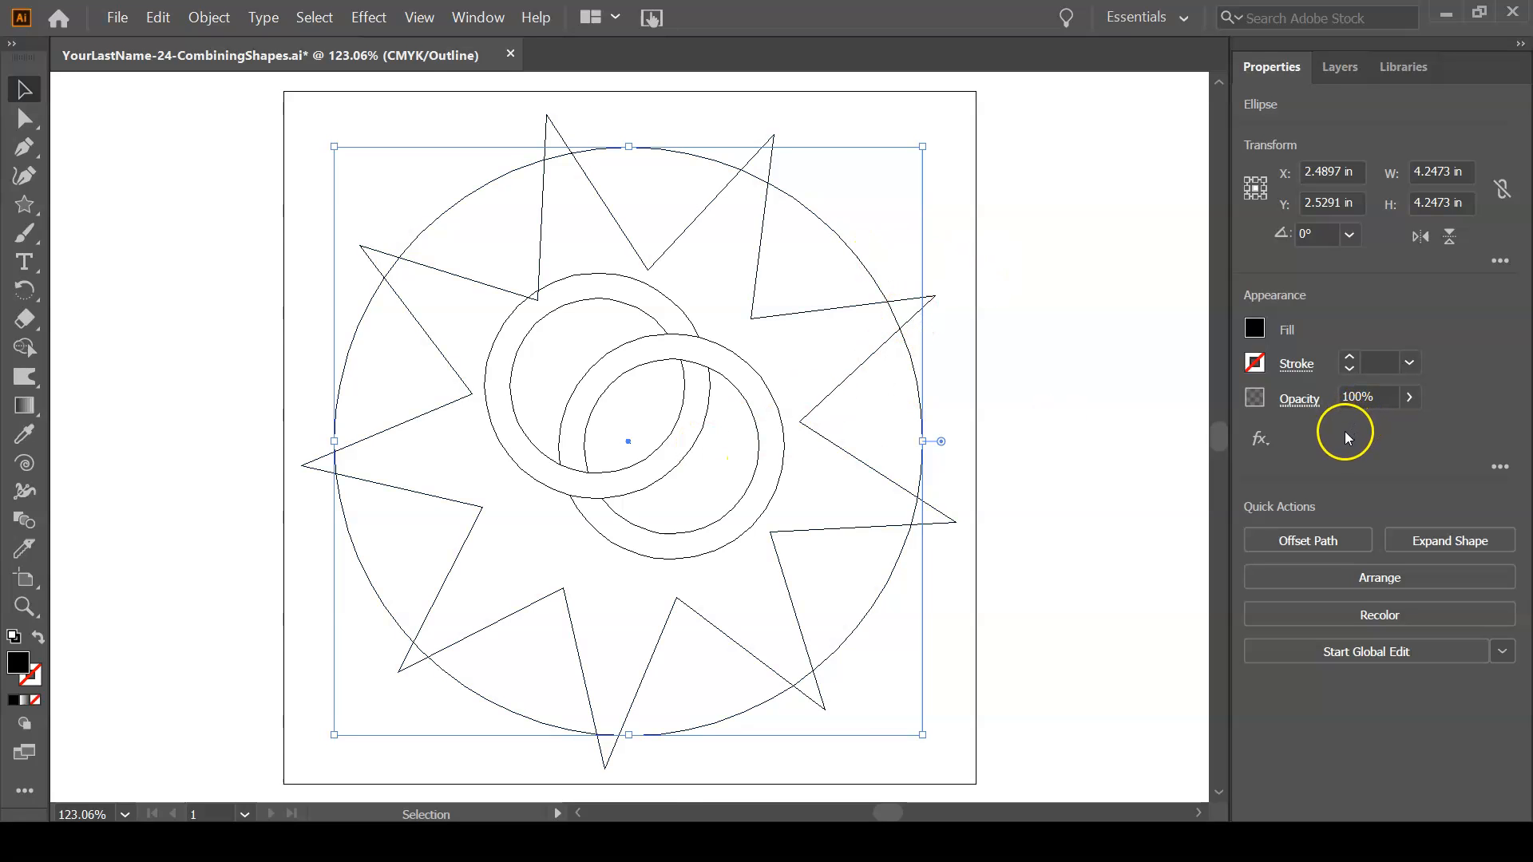
key("ctrl+y")
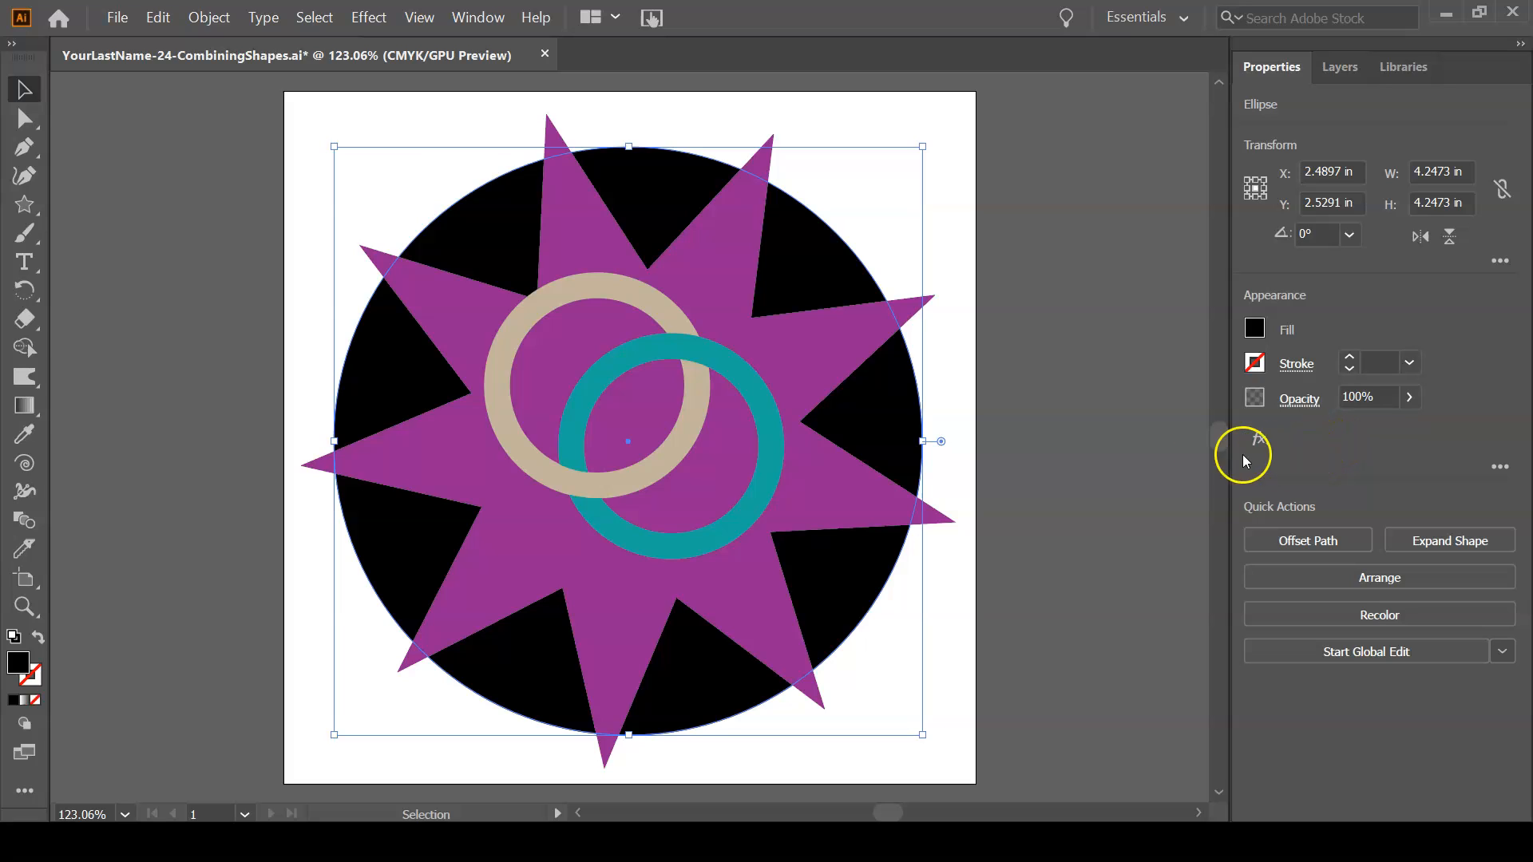
left_click(1049, 432)
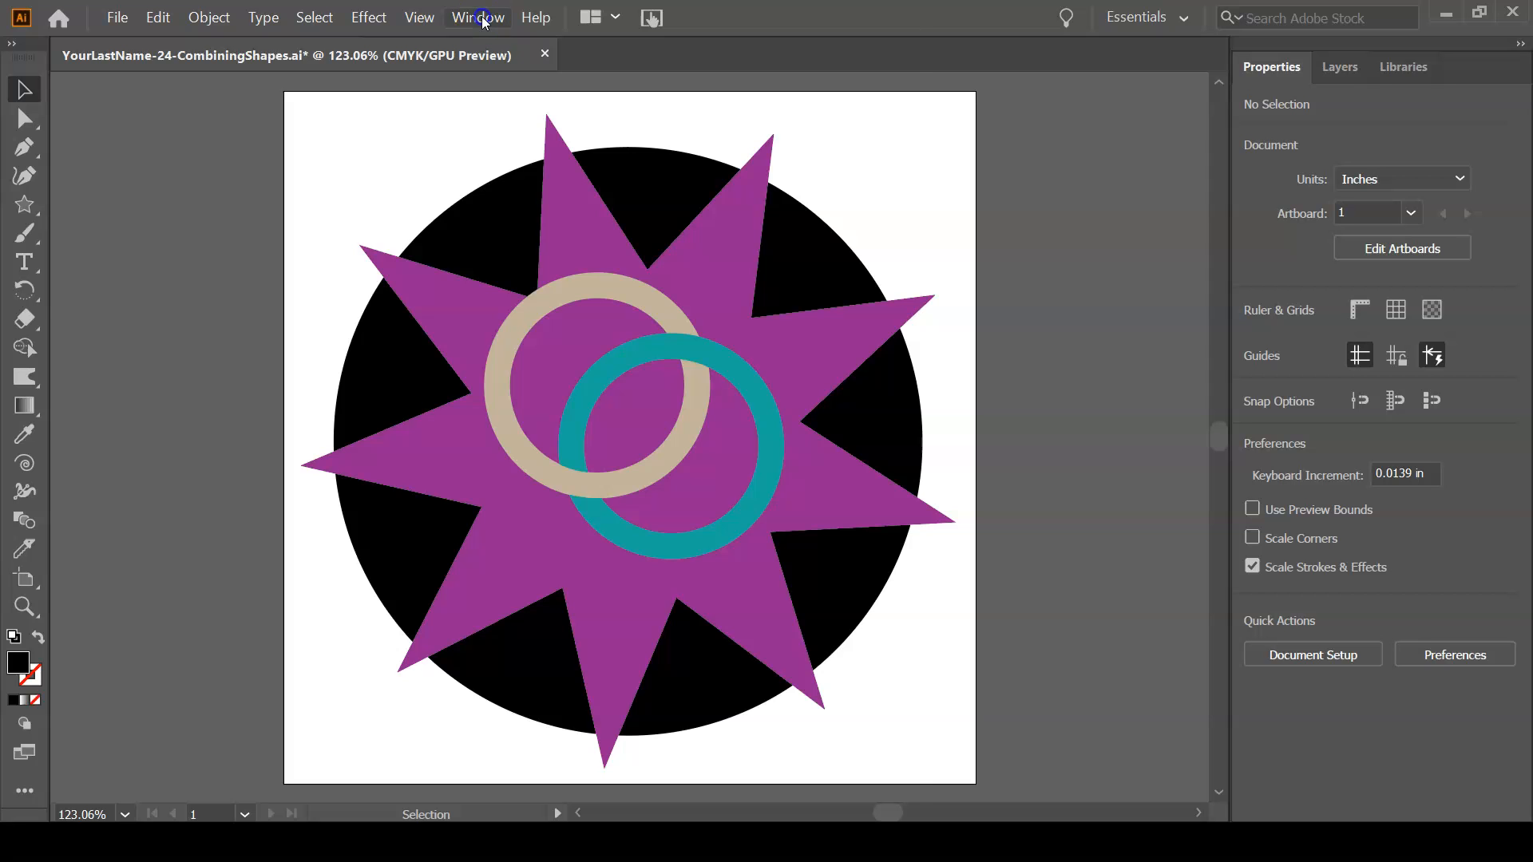
Display the Pathfinder options and select the star and black circle together
left_click(482, 17)
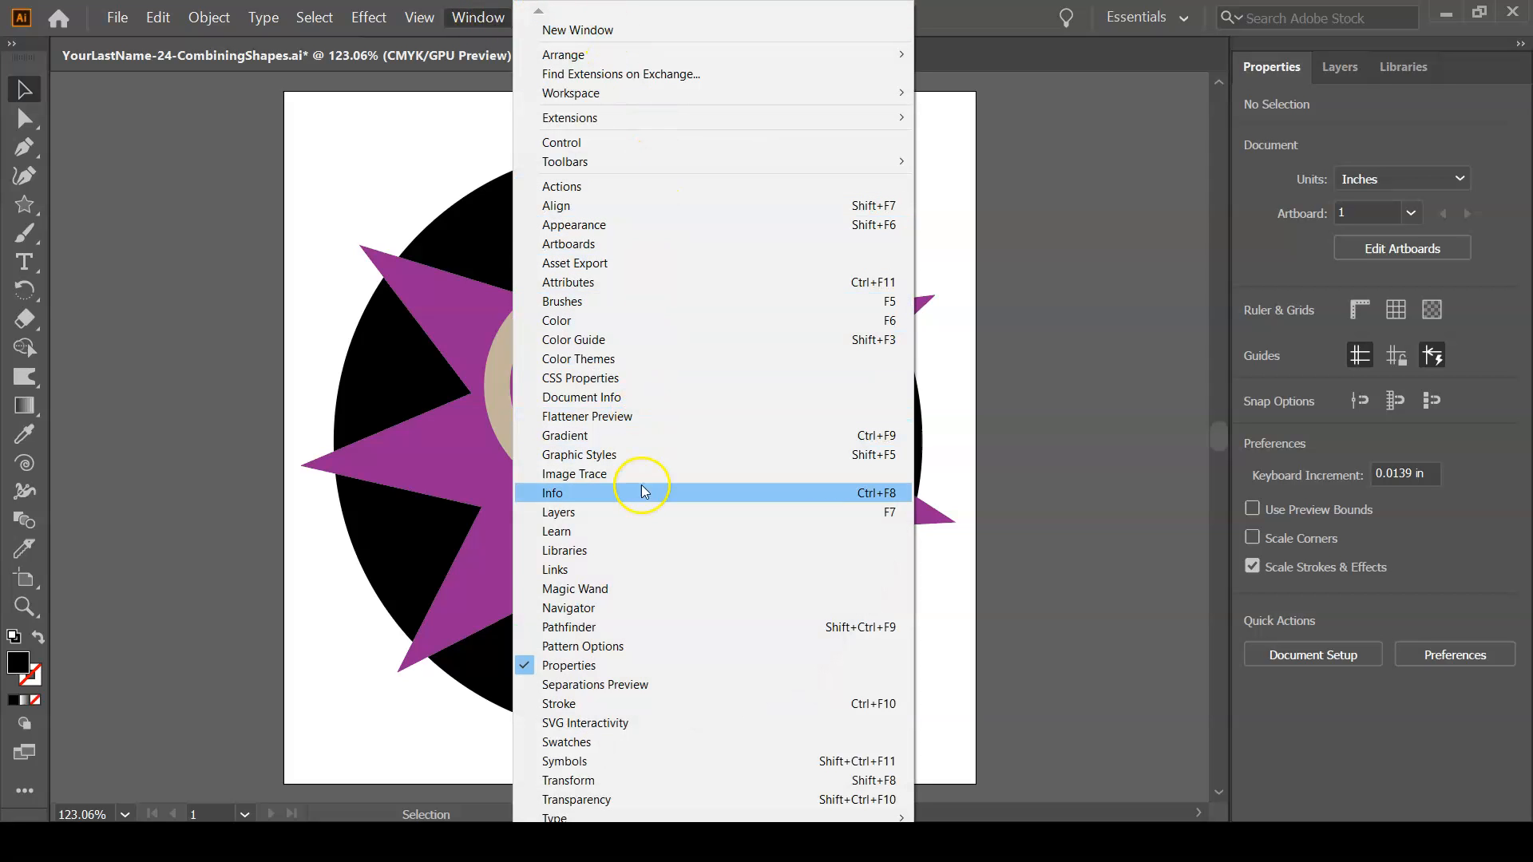
left_click(648, 628)
left_click_drag(992, 82, 984, 96)
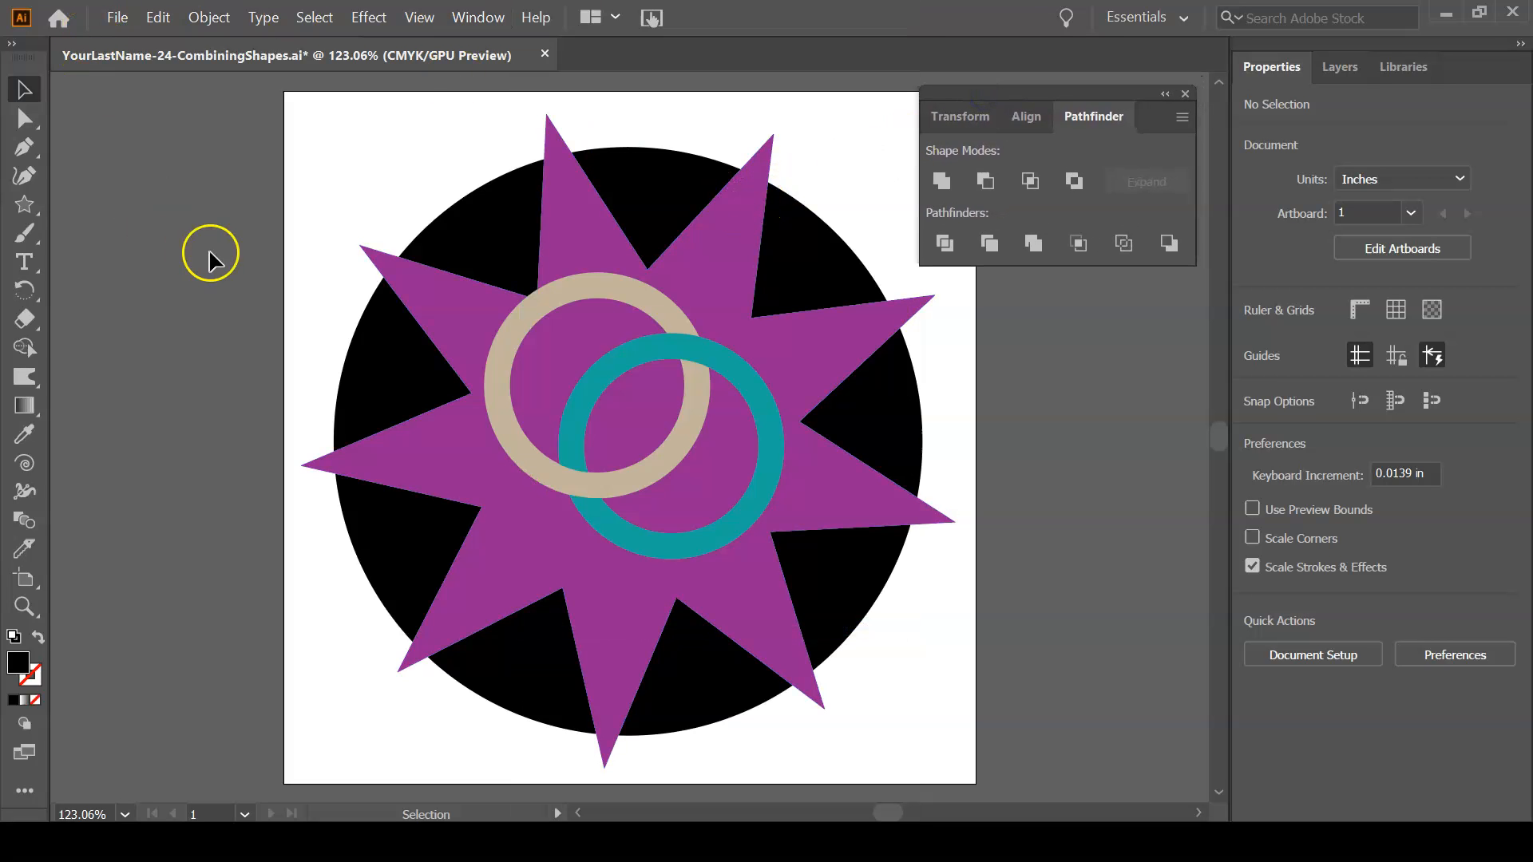
left_click_drag(471, 148, 573, 193)
left_click(387, 104)
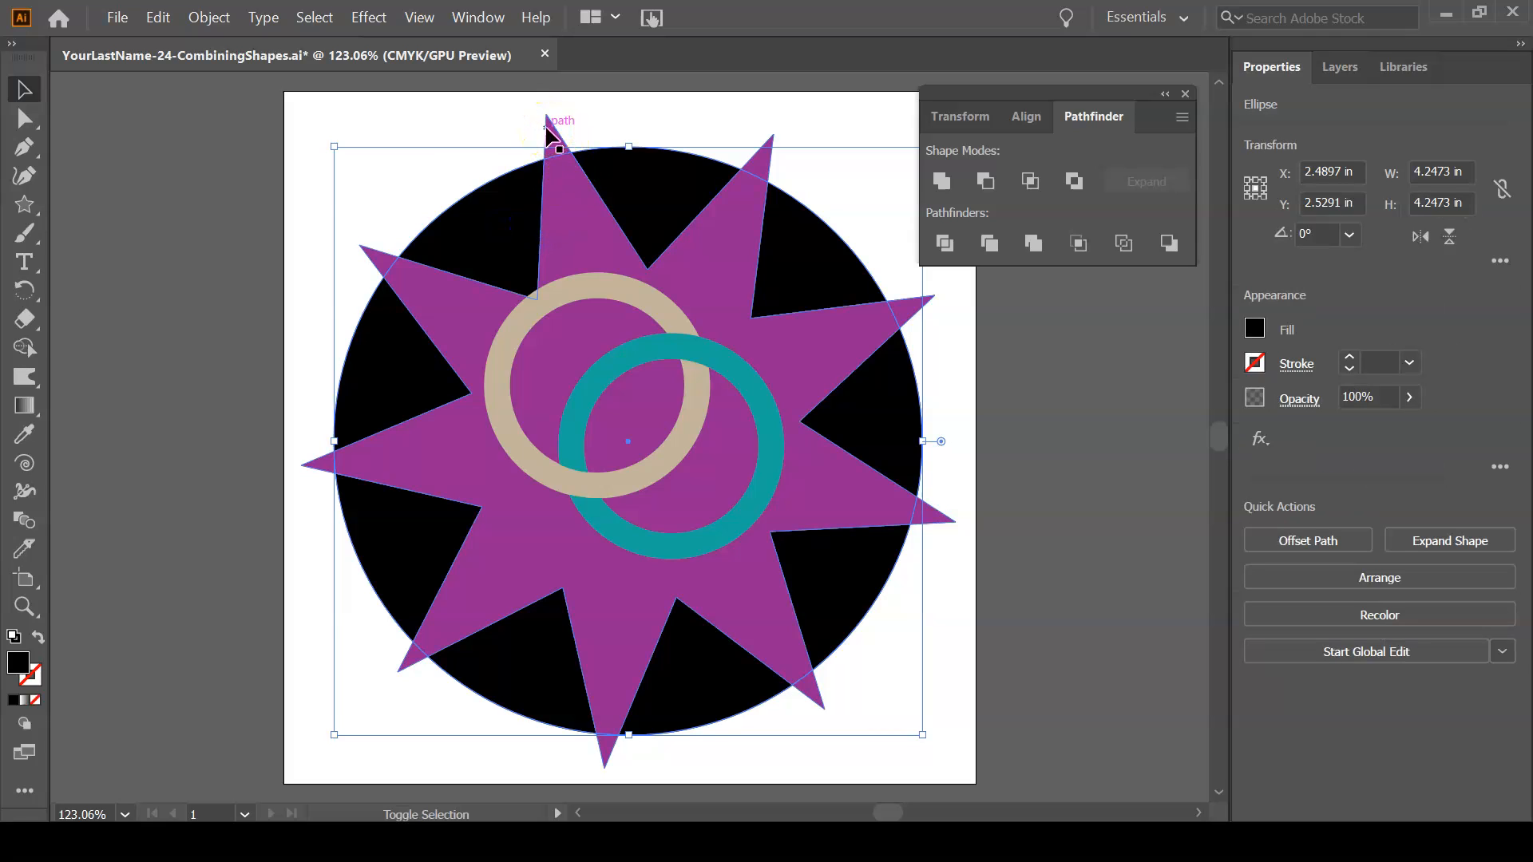
left_click(547, 129, "shift")
left_click(376, 115)
left_click_drag(429, 105, 582, 204)
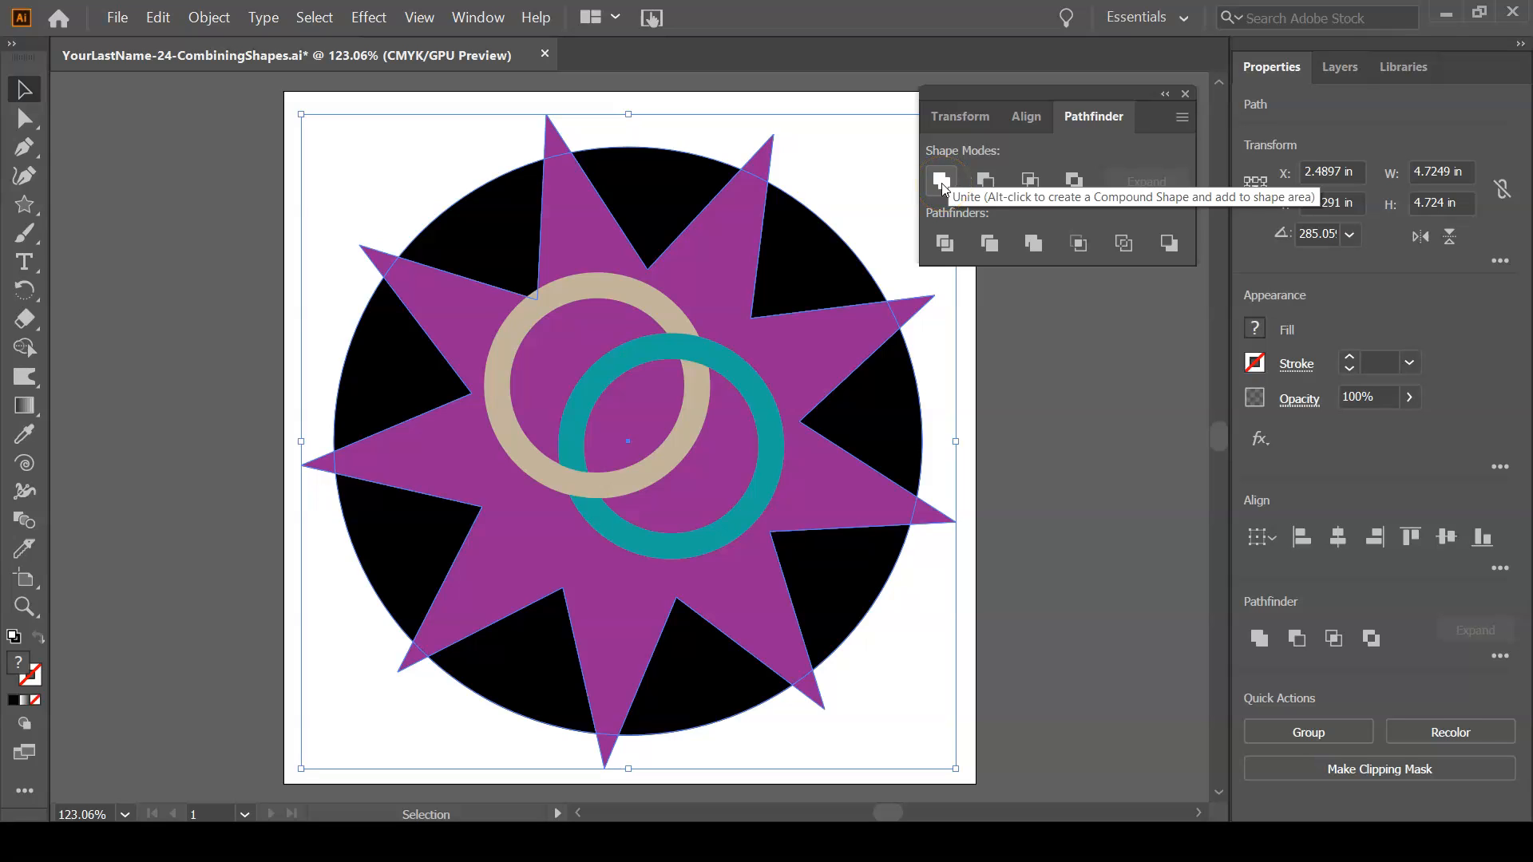
Try Unite on the star and circle, inspect the merged path in Outline view, and undo it
left_click(942, 185)
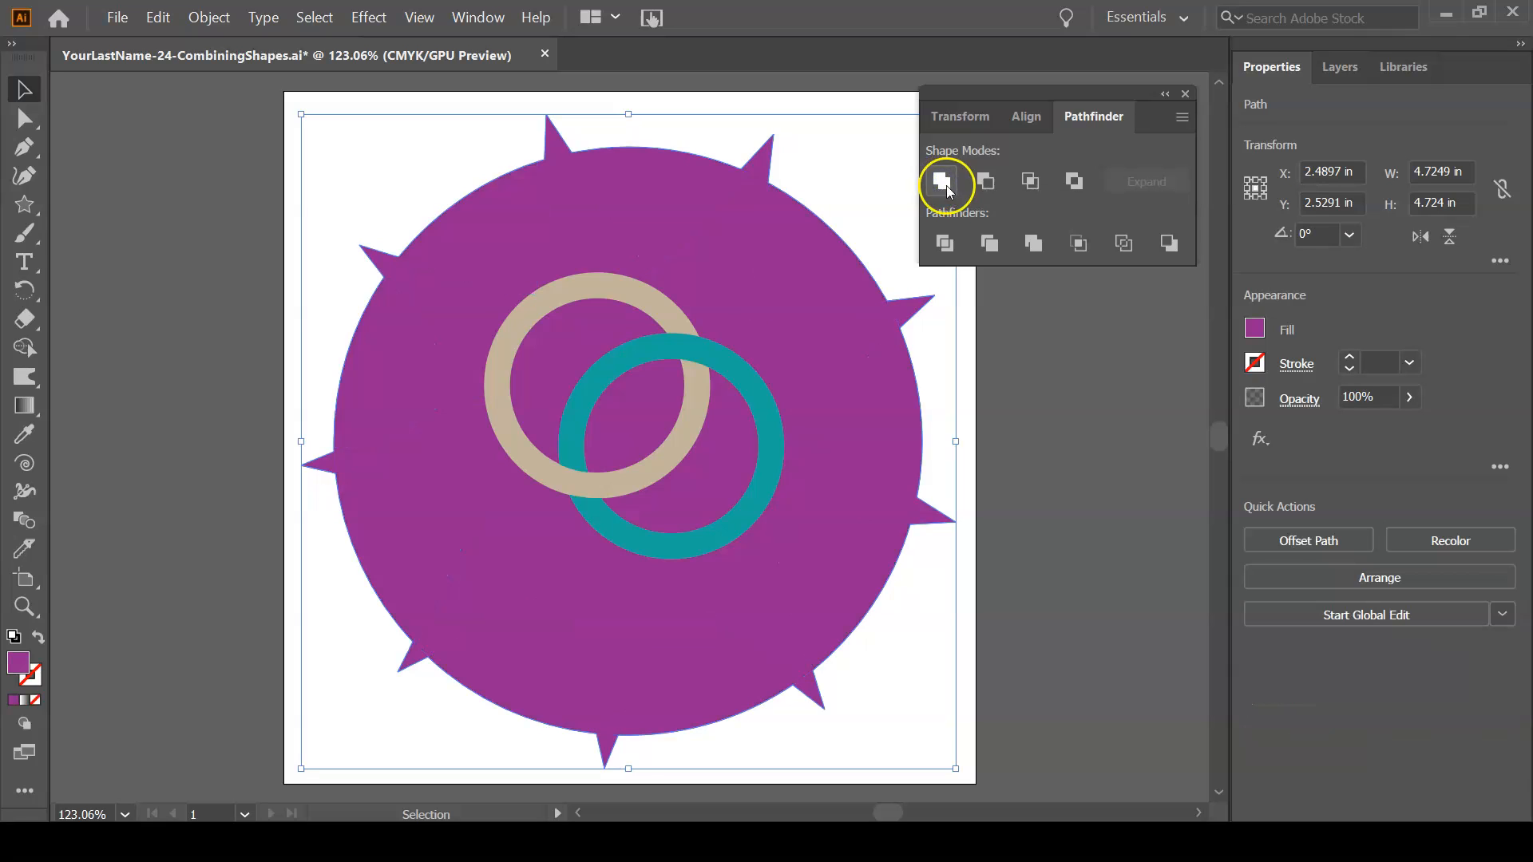
key("ctrl+y")
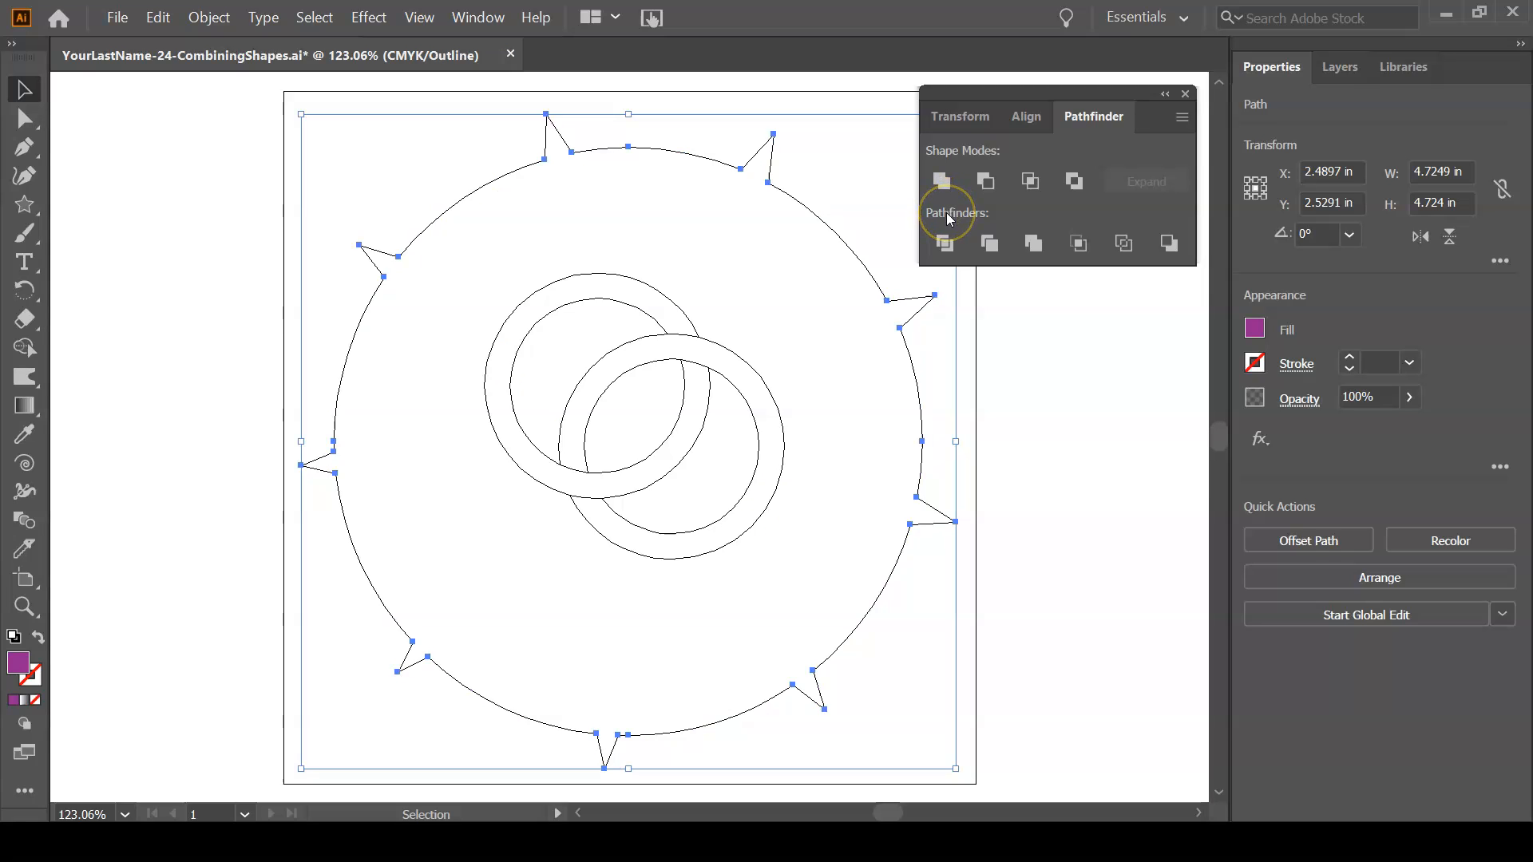
key("ctrl+y")
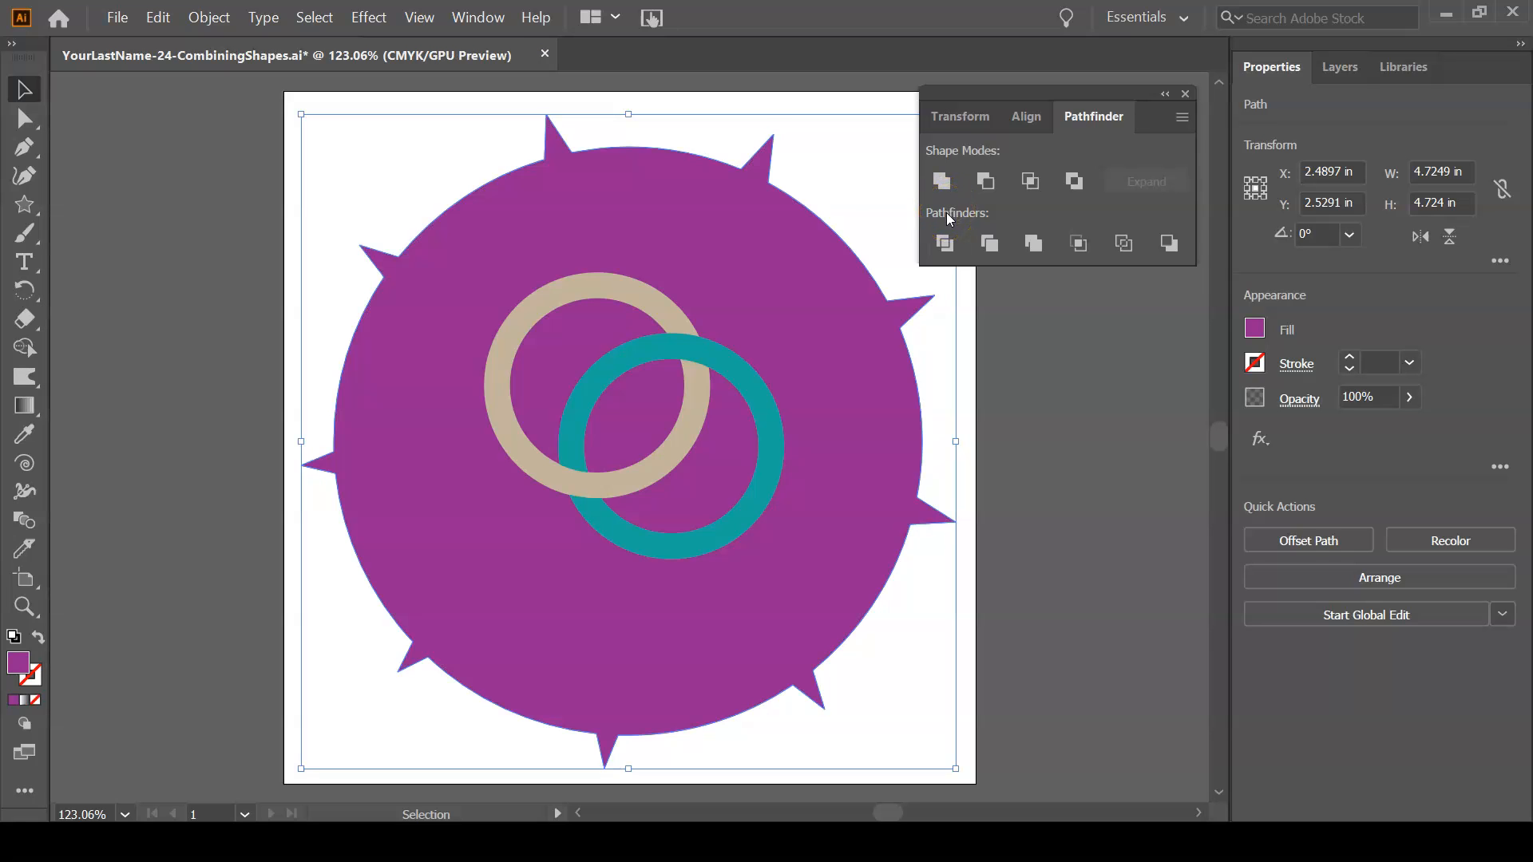
key("ctrl+z")
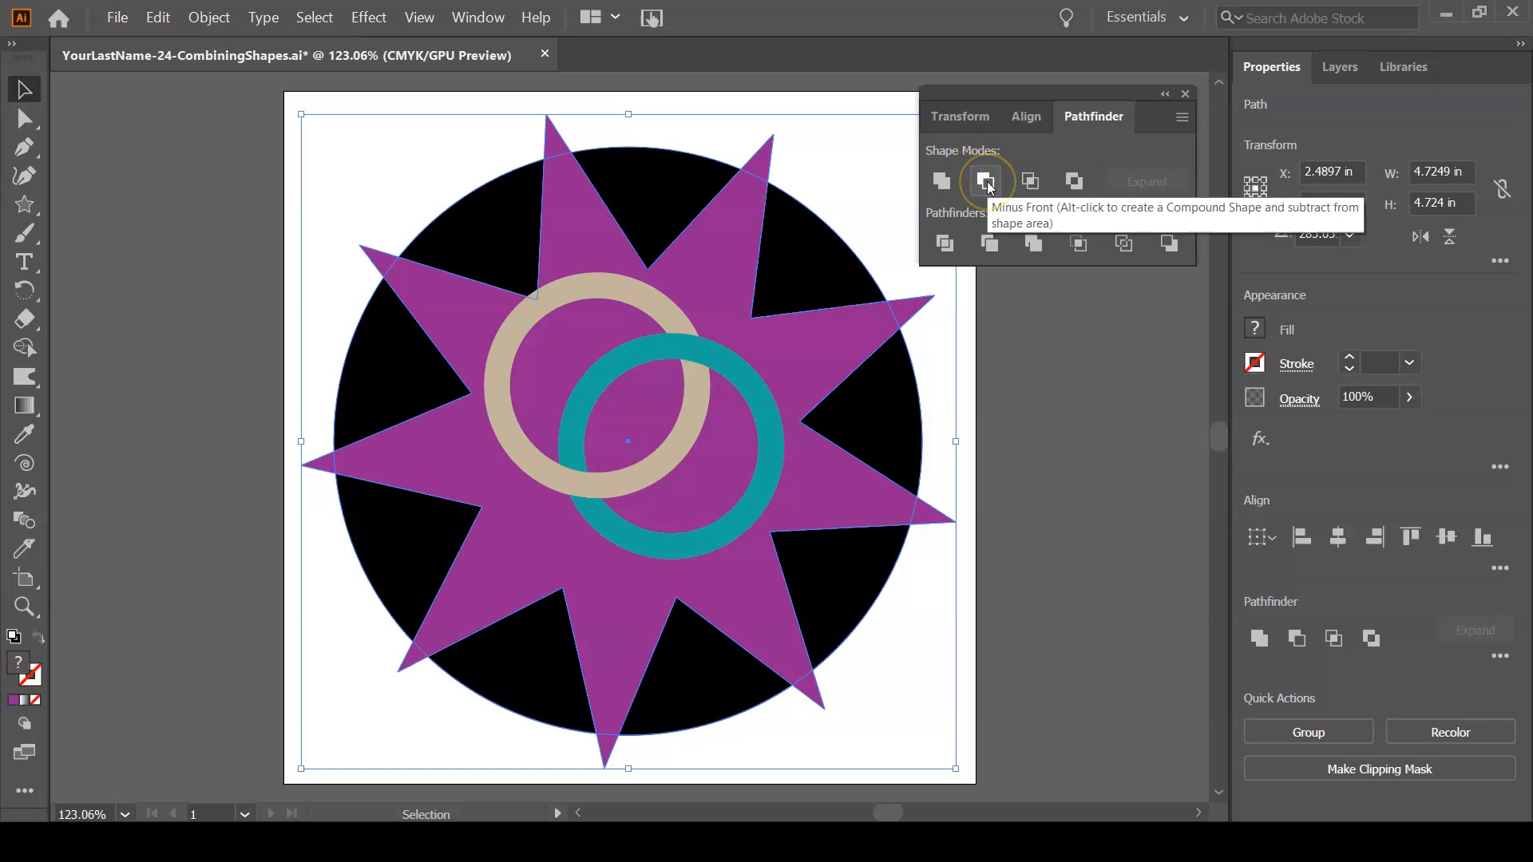
Try the Minus Front and Intersect shape modes on the star and circle, undoing each one
left_click(987, 182)
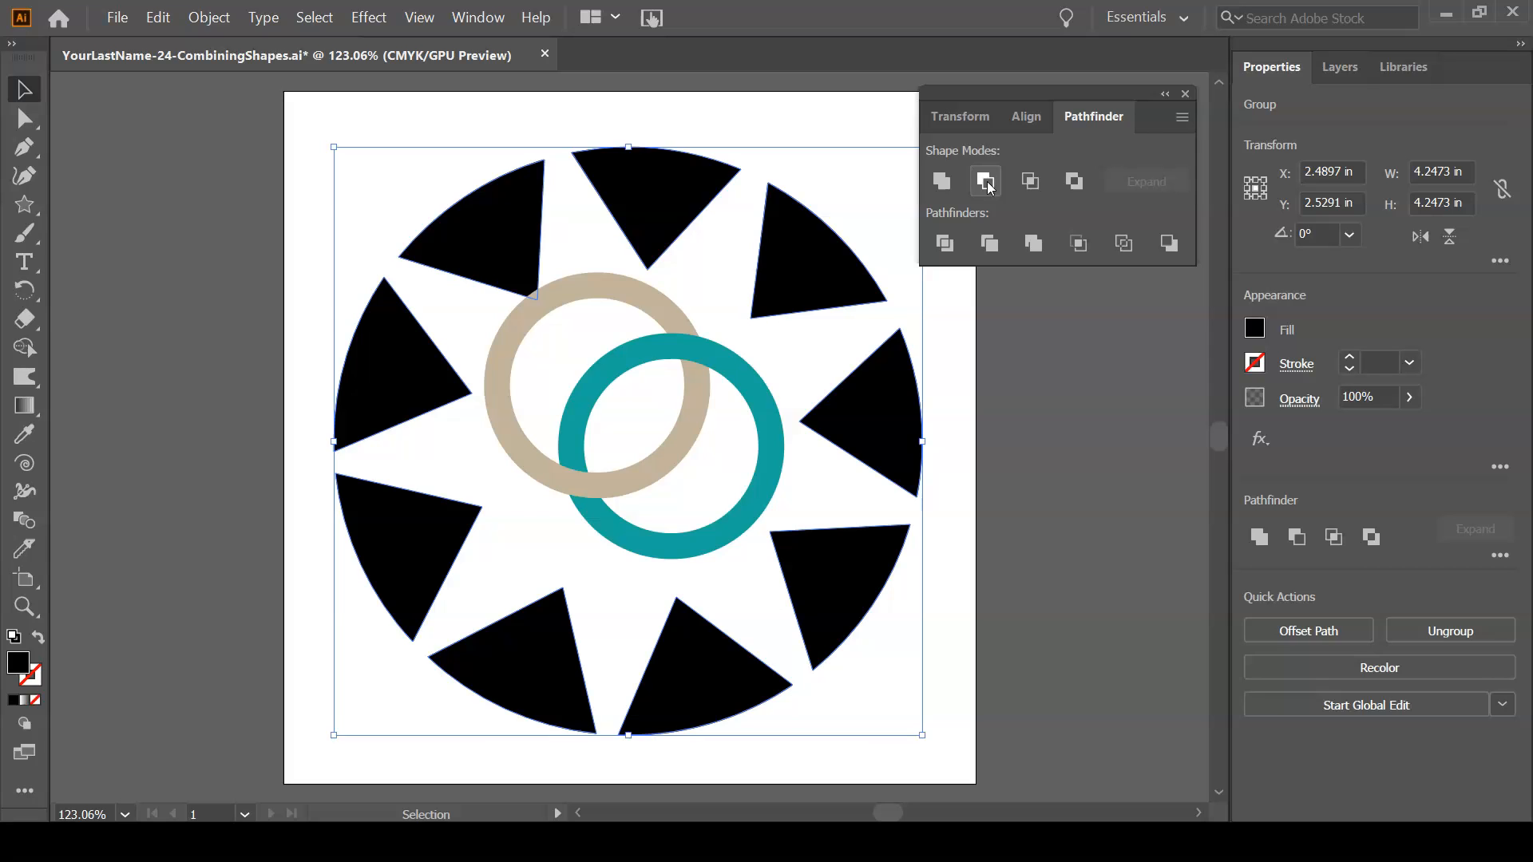
key("ctrl+z")
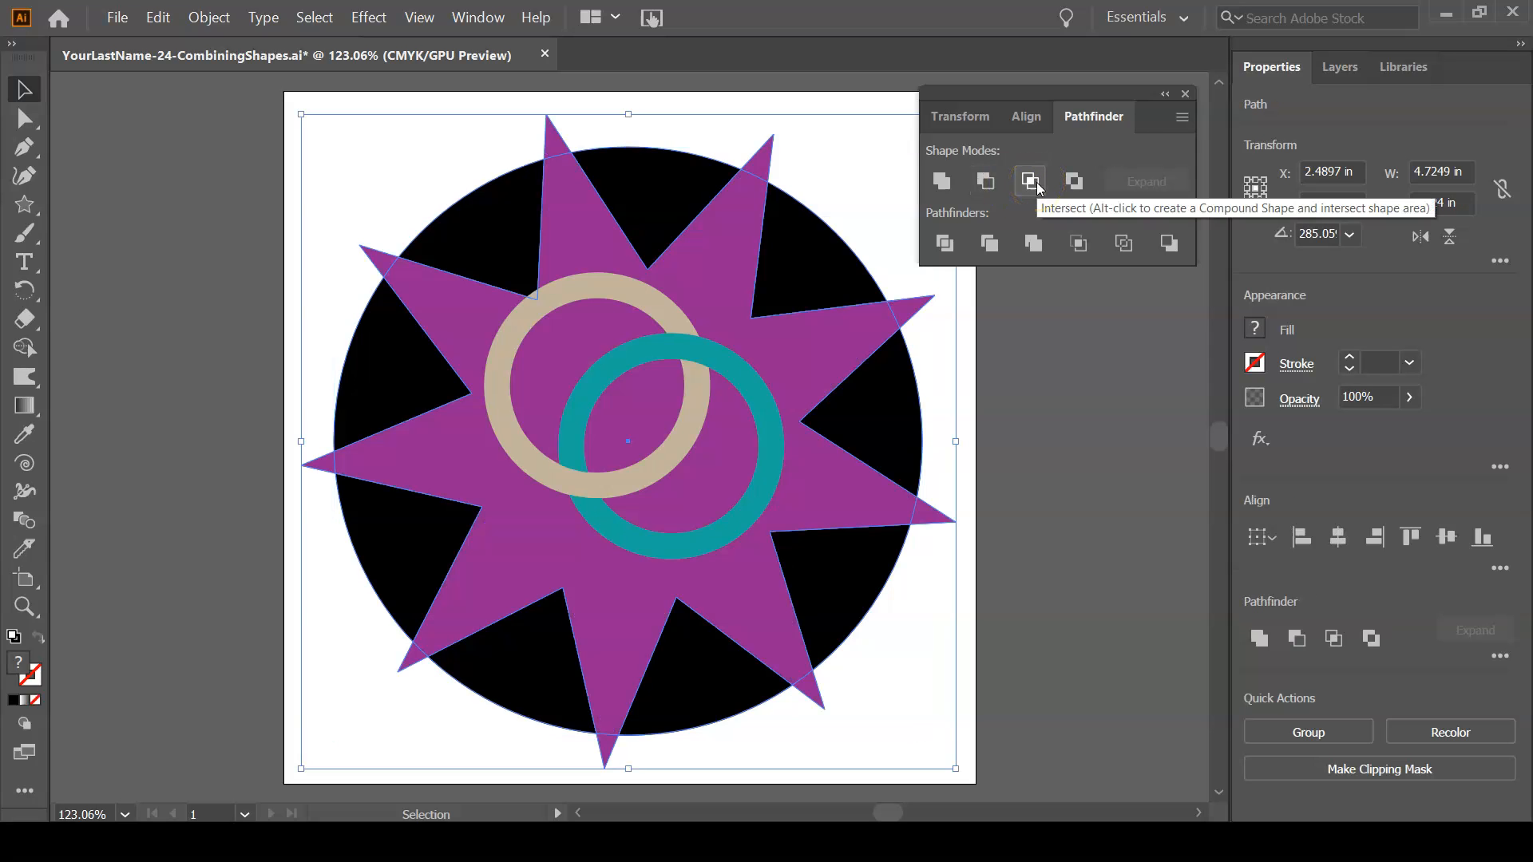
left_click(1030, 182)
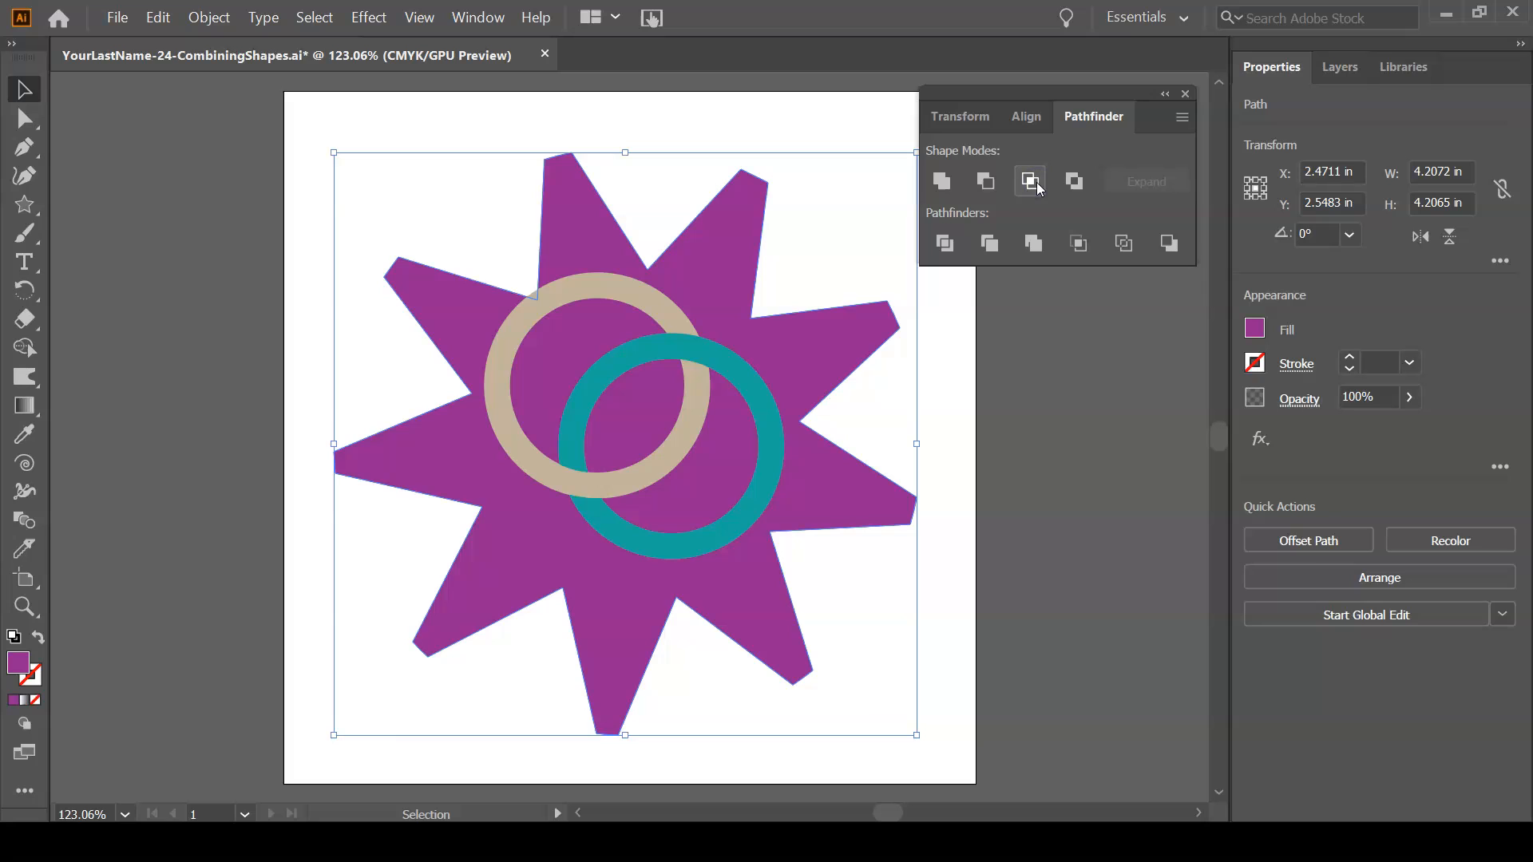
key("ctrl+z")
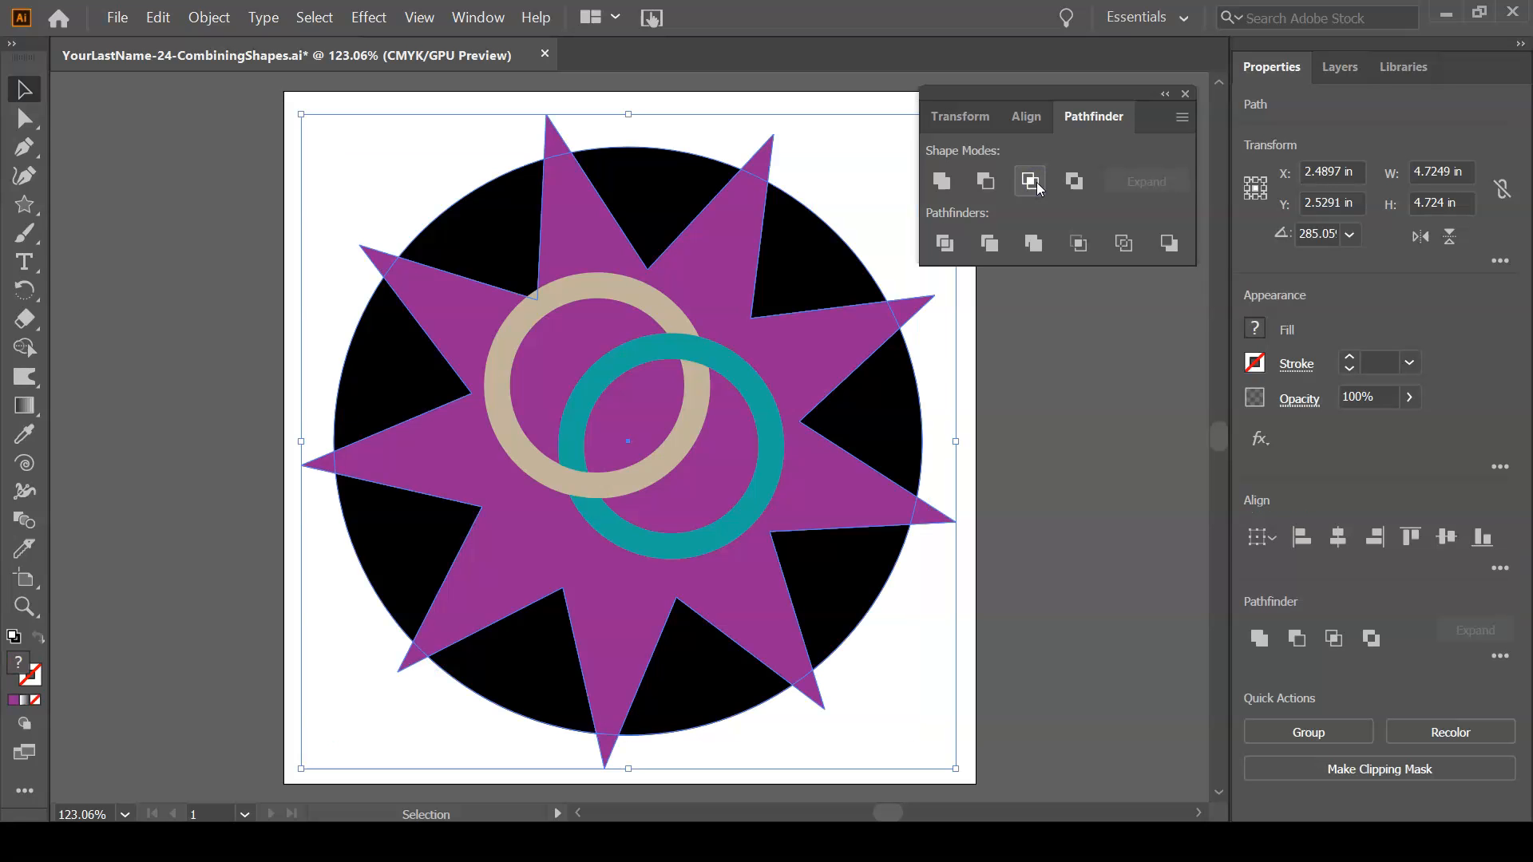
Try the Exclude shape mode on the star and circle and undo it
left_click(1075, 184)
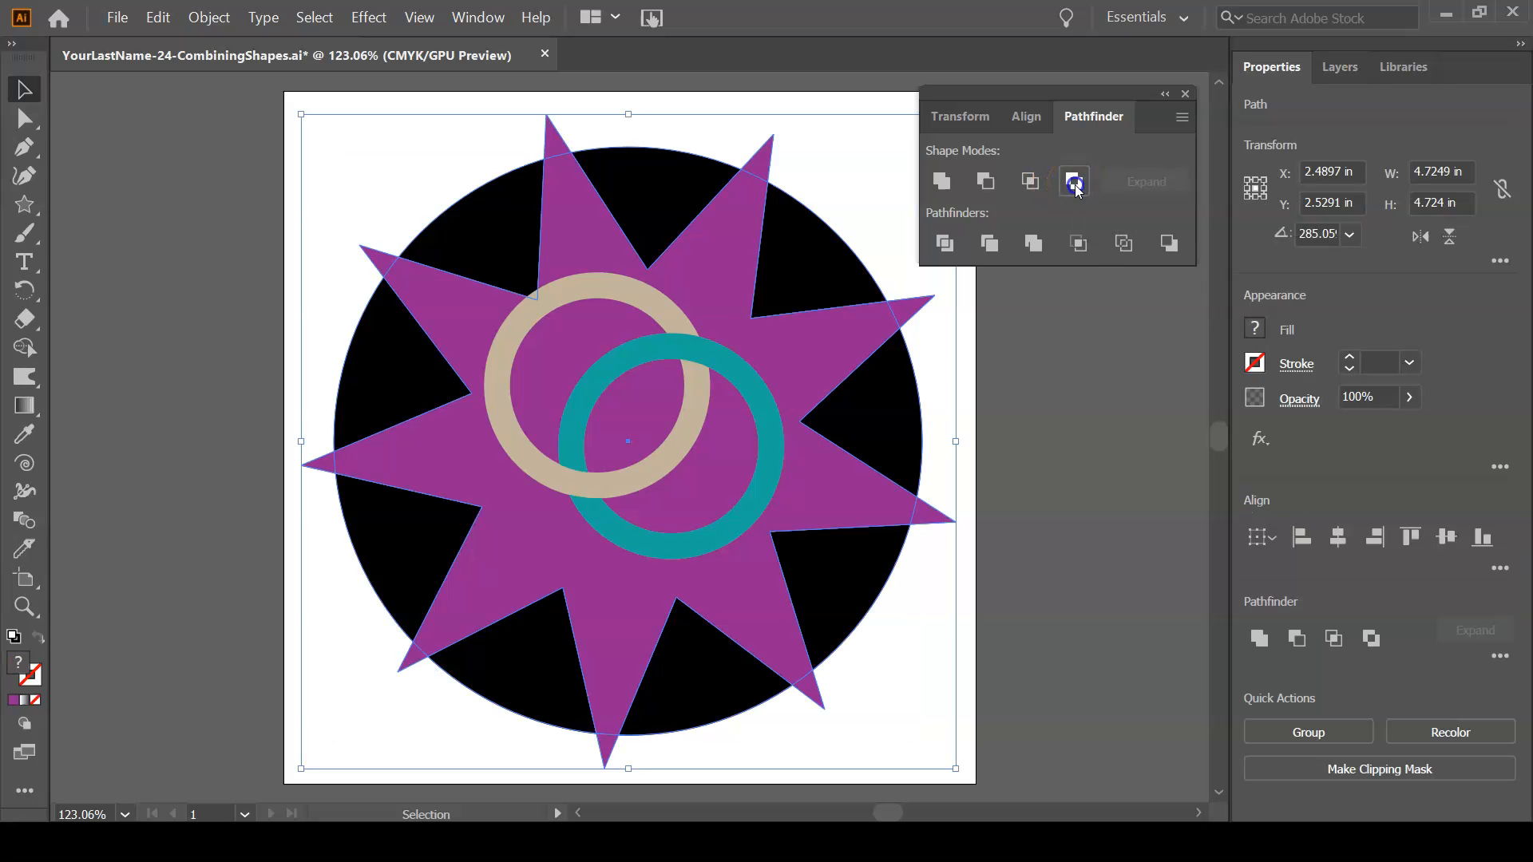
left_click(1074, 184)
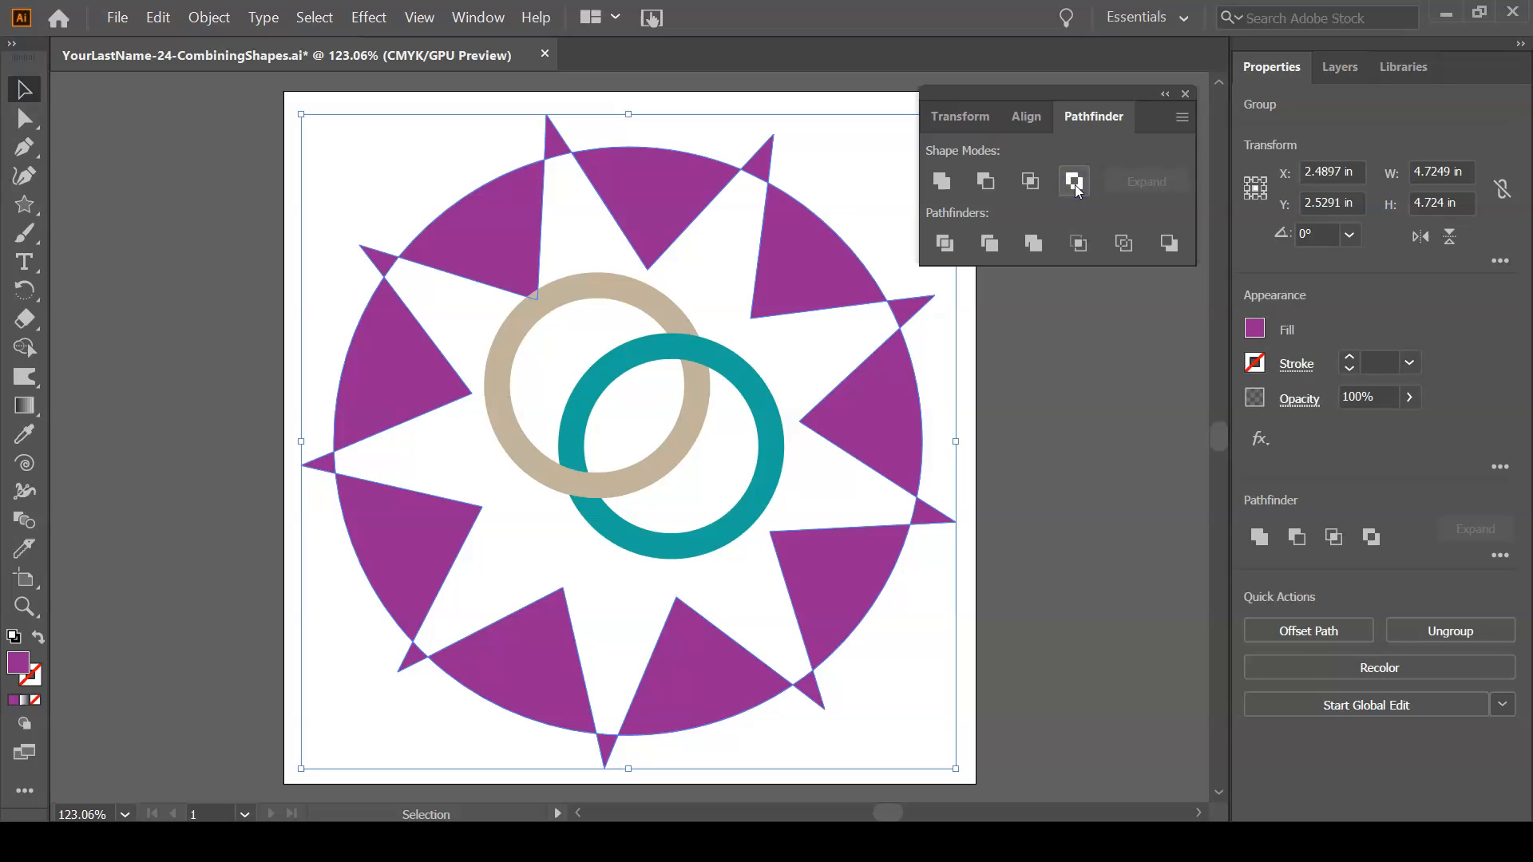
key("ctrl+z")
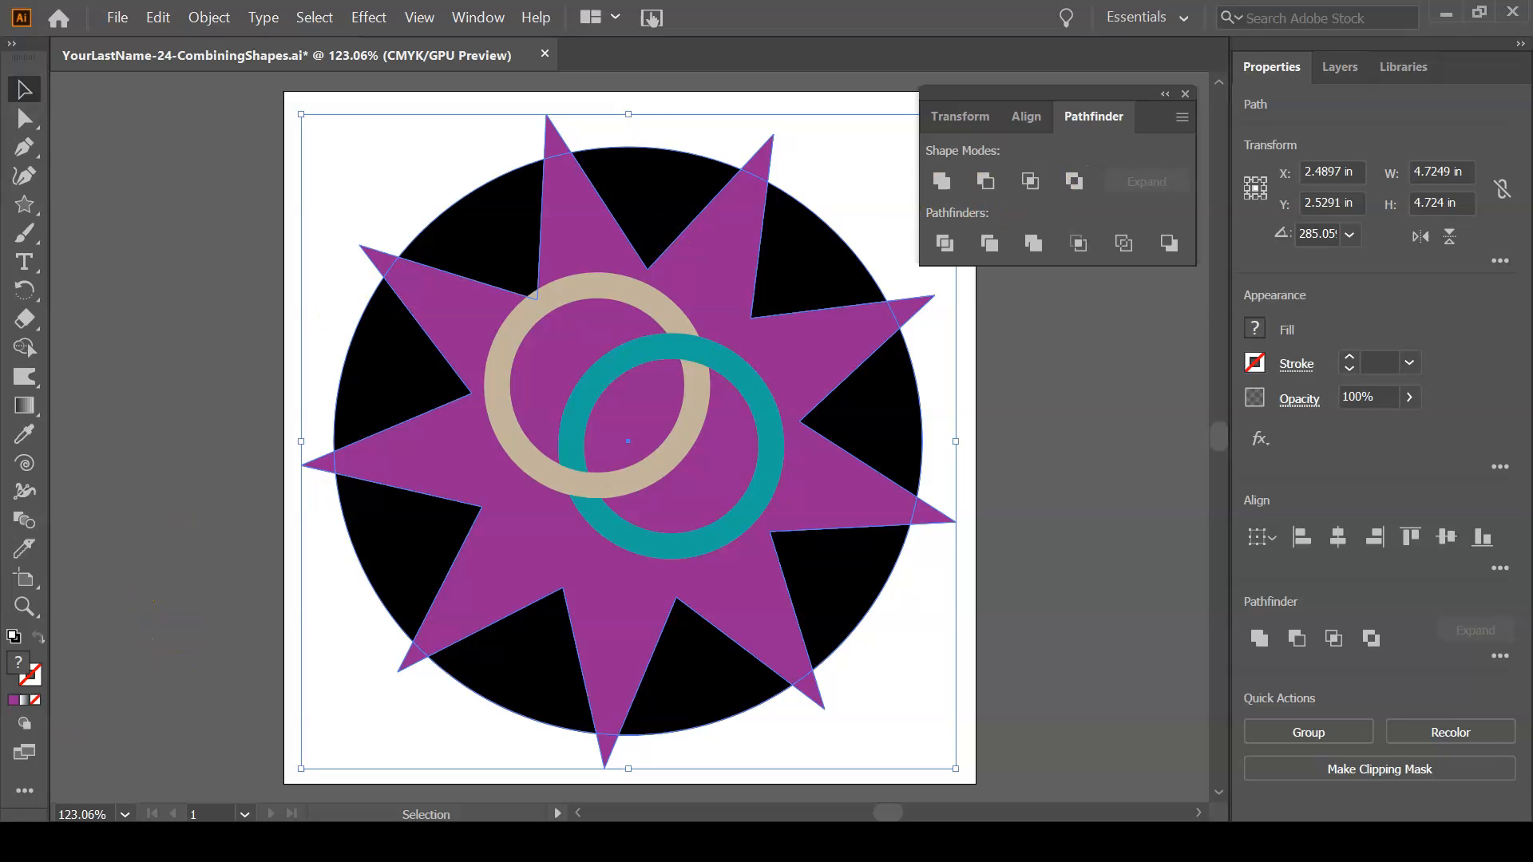
Divide the star and black circle into separate pieces with the Divide pathfinder and check them in Outline view
left_click(943, 244)
left_click(946, 246)
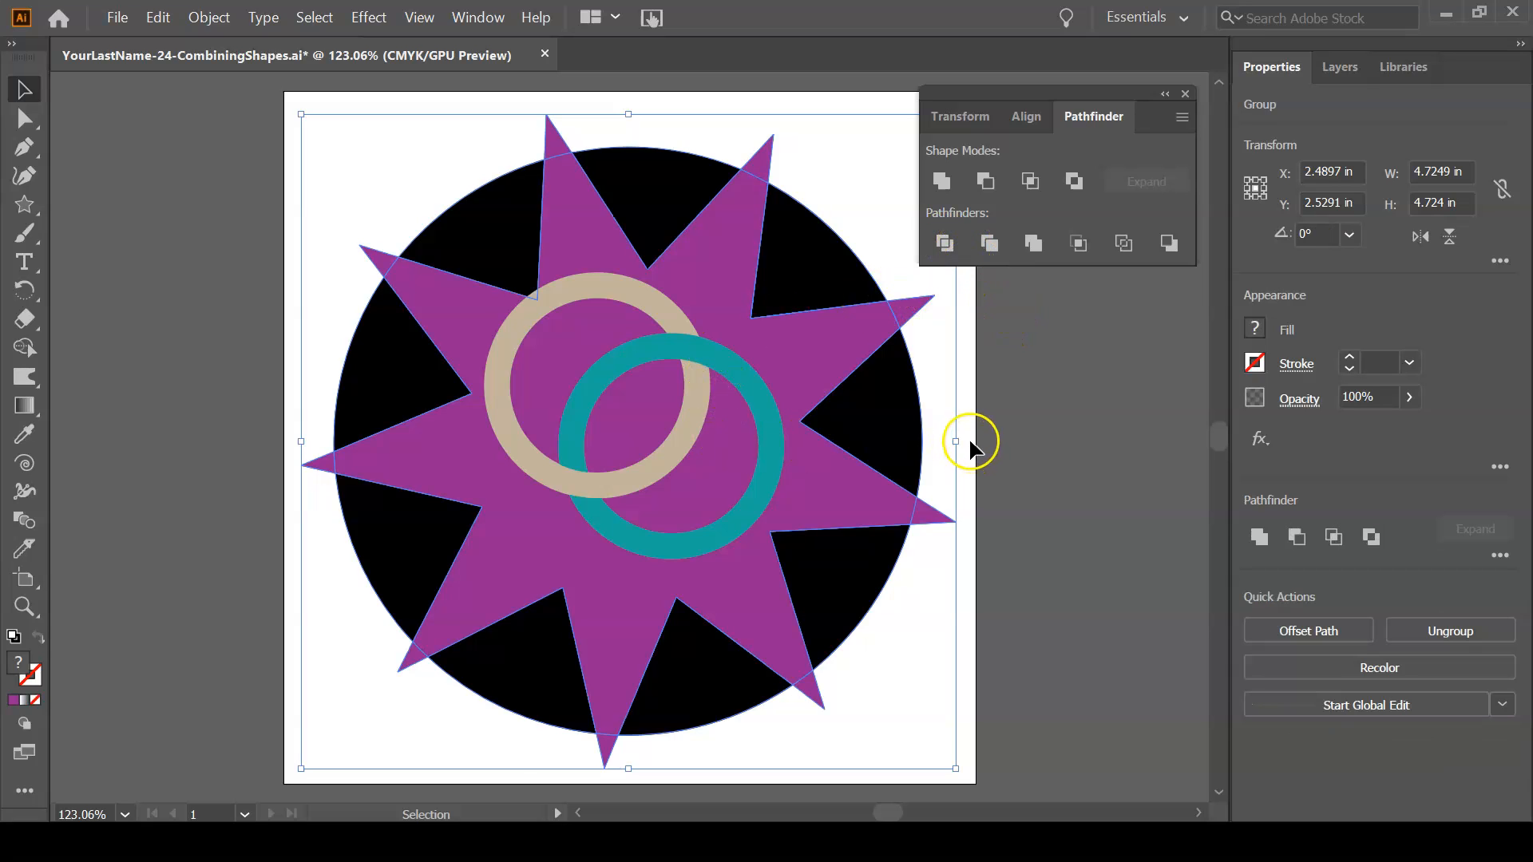
left_click(1027, 438)
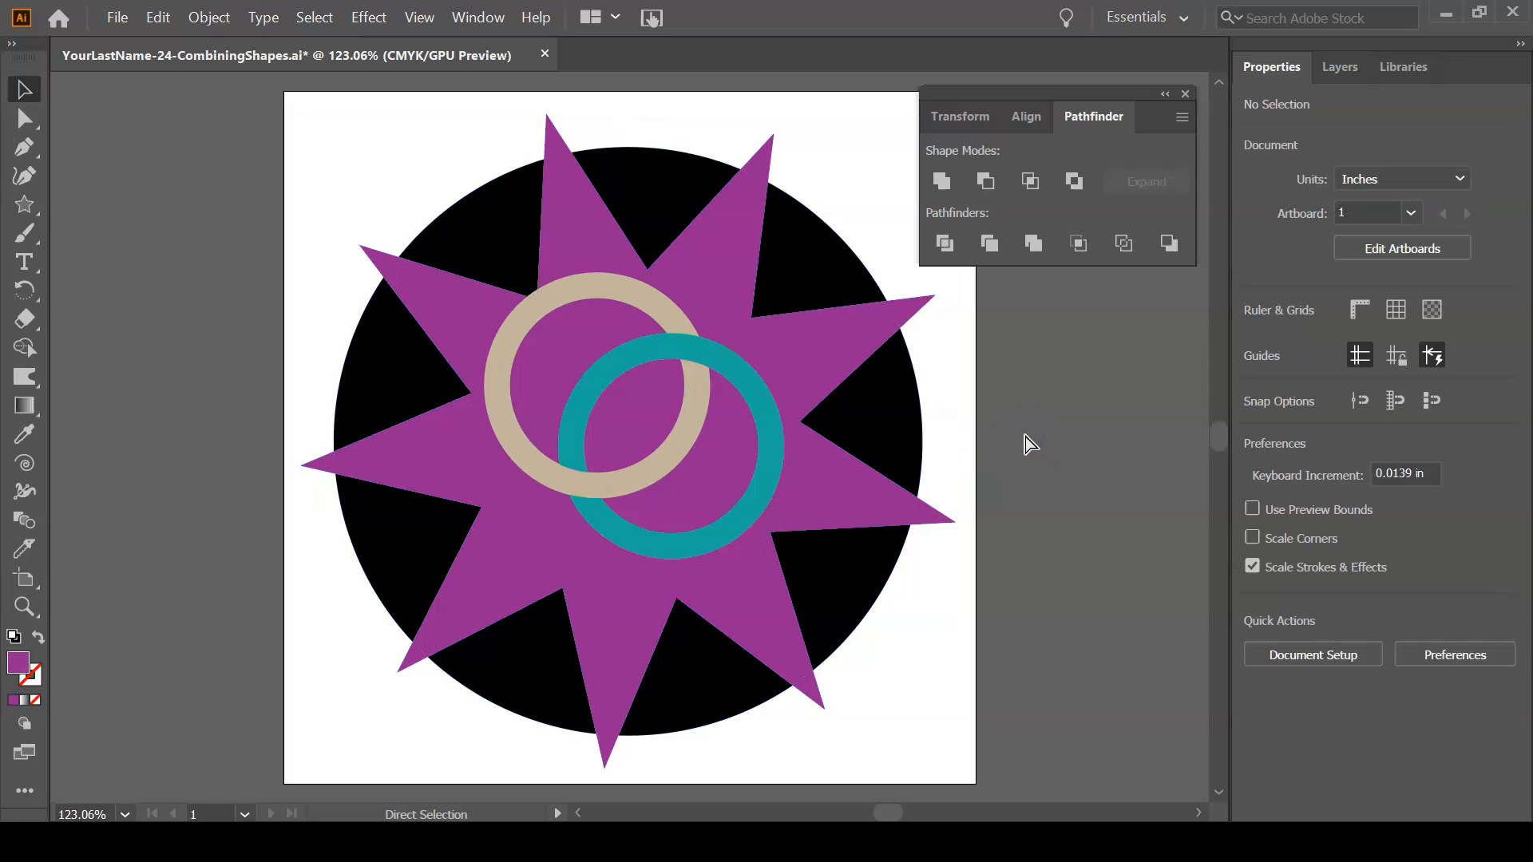
key("ctrl+y")
key("ctrl+y")
Select the nine star tips outside the circle individually and fill them with teal C=80 M=10 Y=45 K=0
left_click(24, 119)
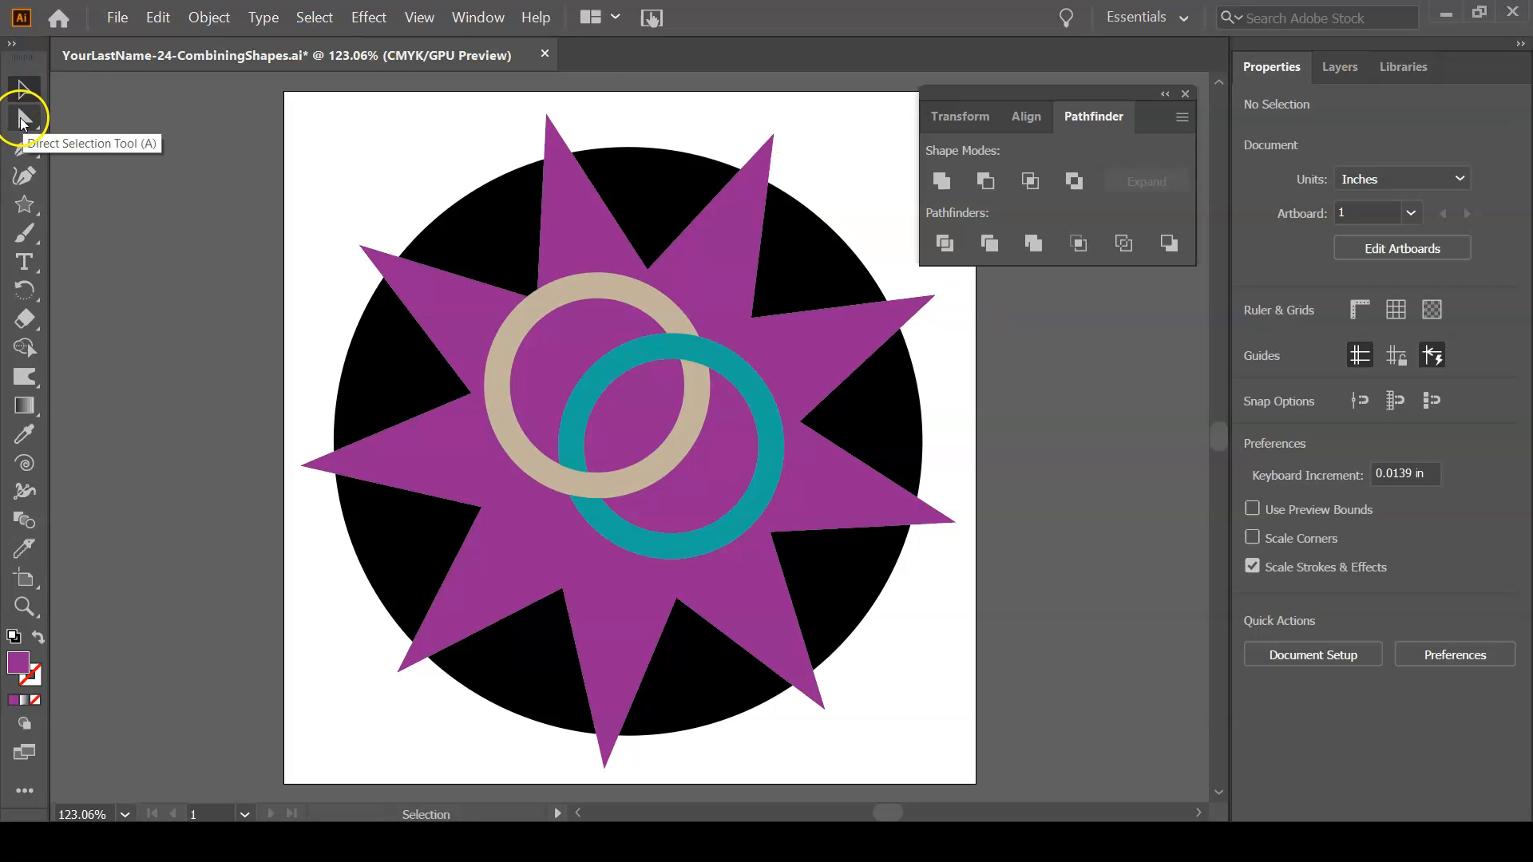
left_click(21, 118)
left_click(554, 137)
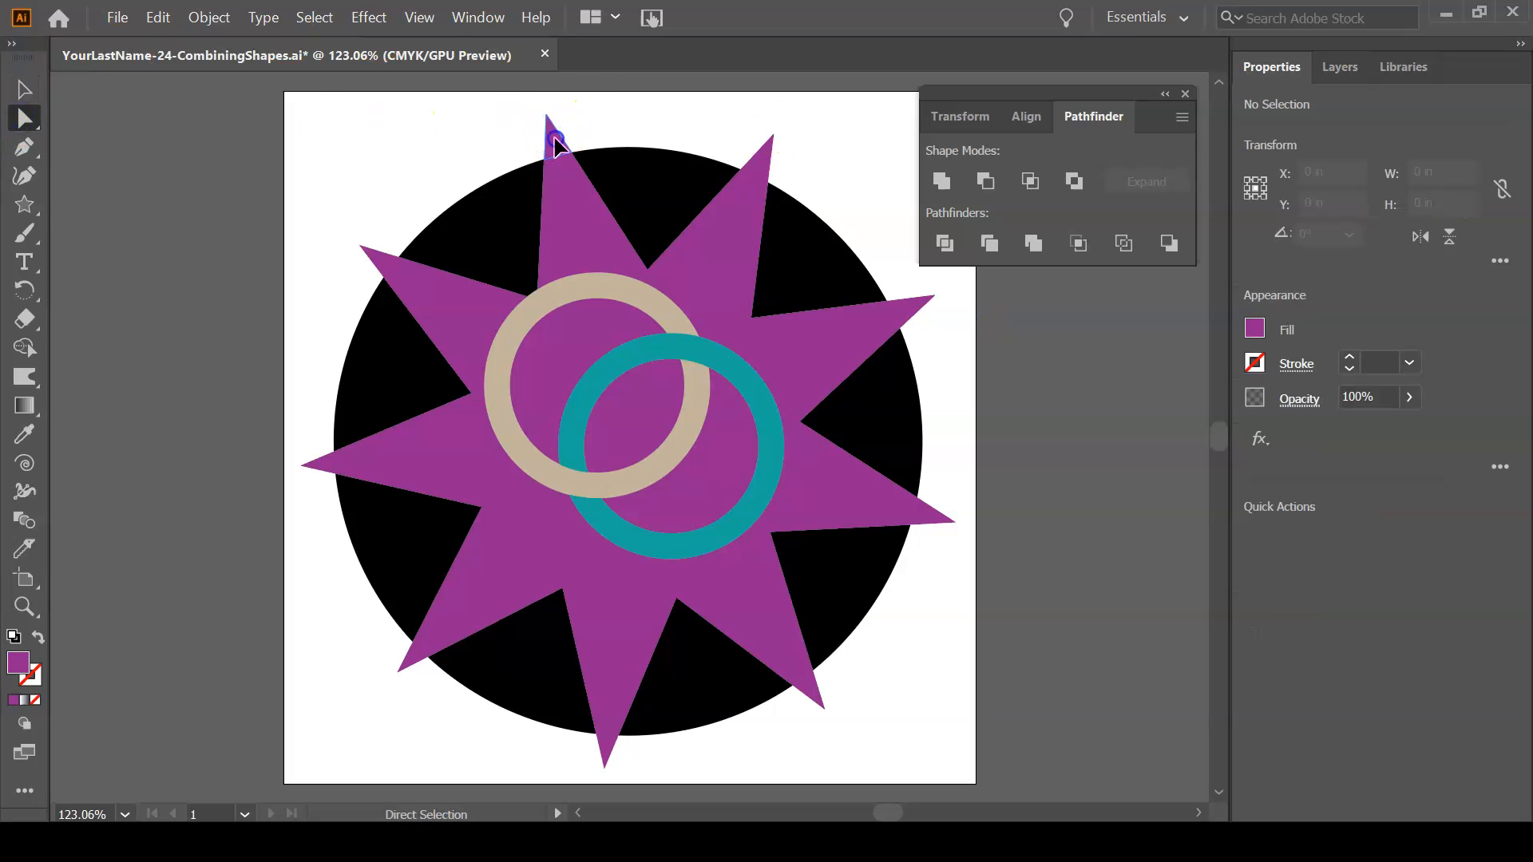
left_click(773, 142, "shift")
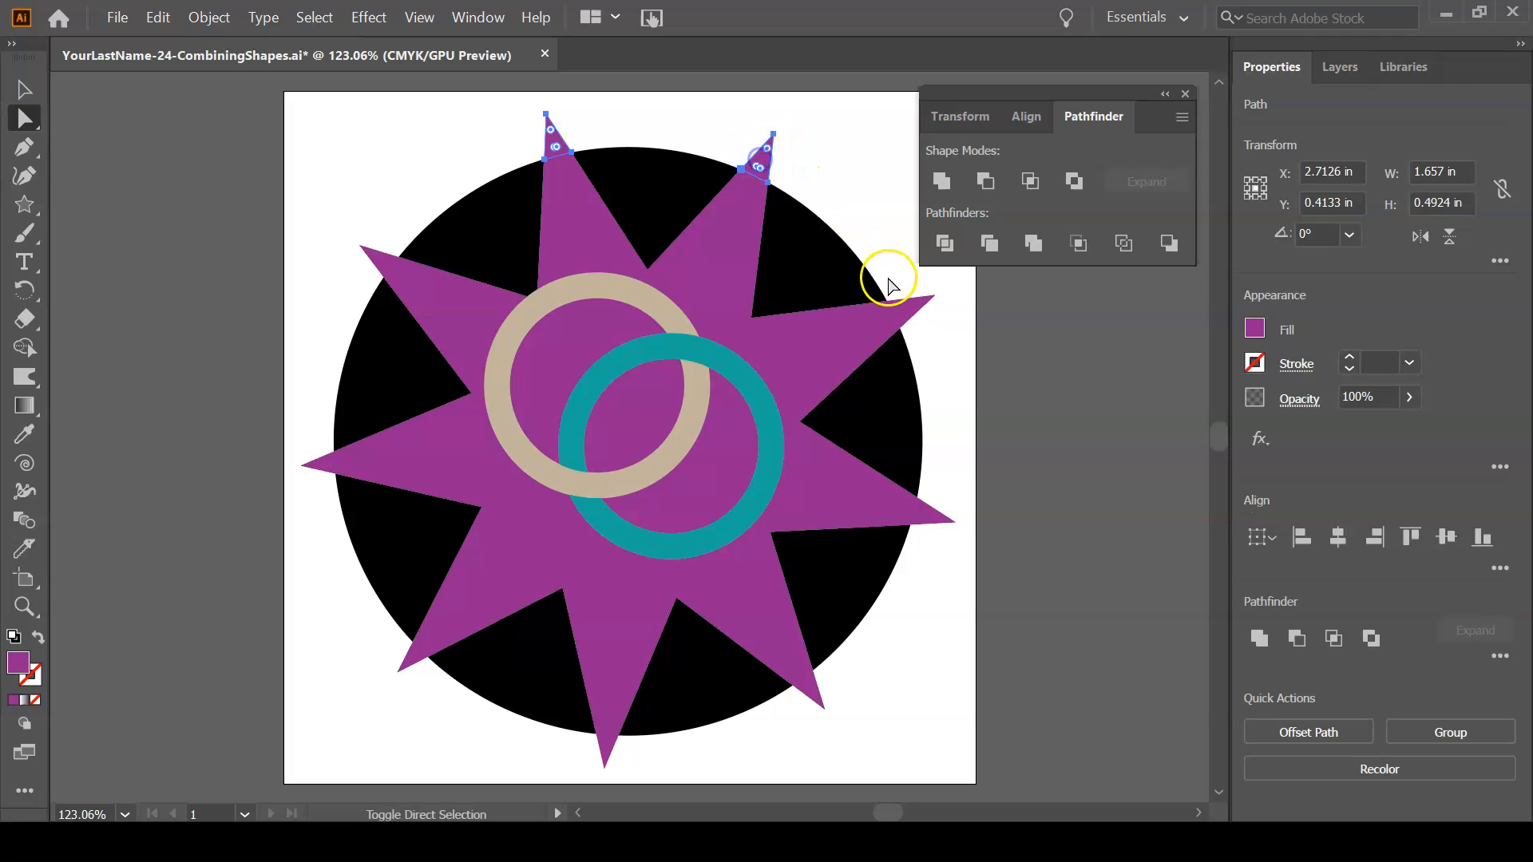
left_click(914, 312, "shift")
left_click(938, 525, "shift")
left_click(808, 689, "shift")
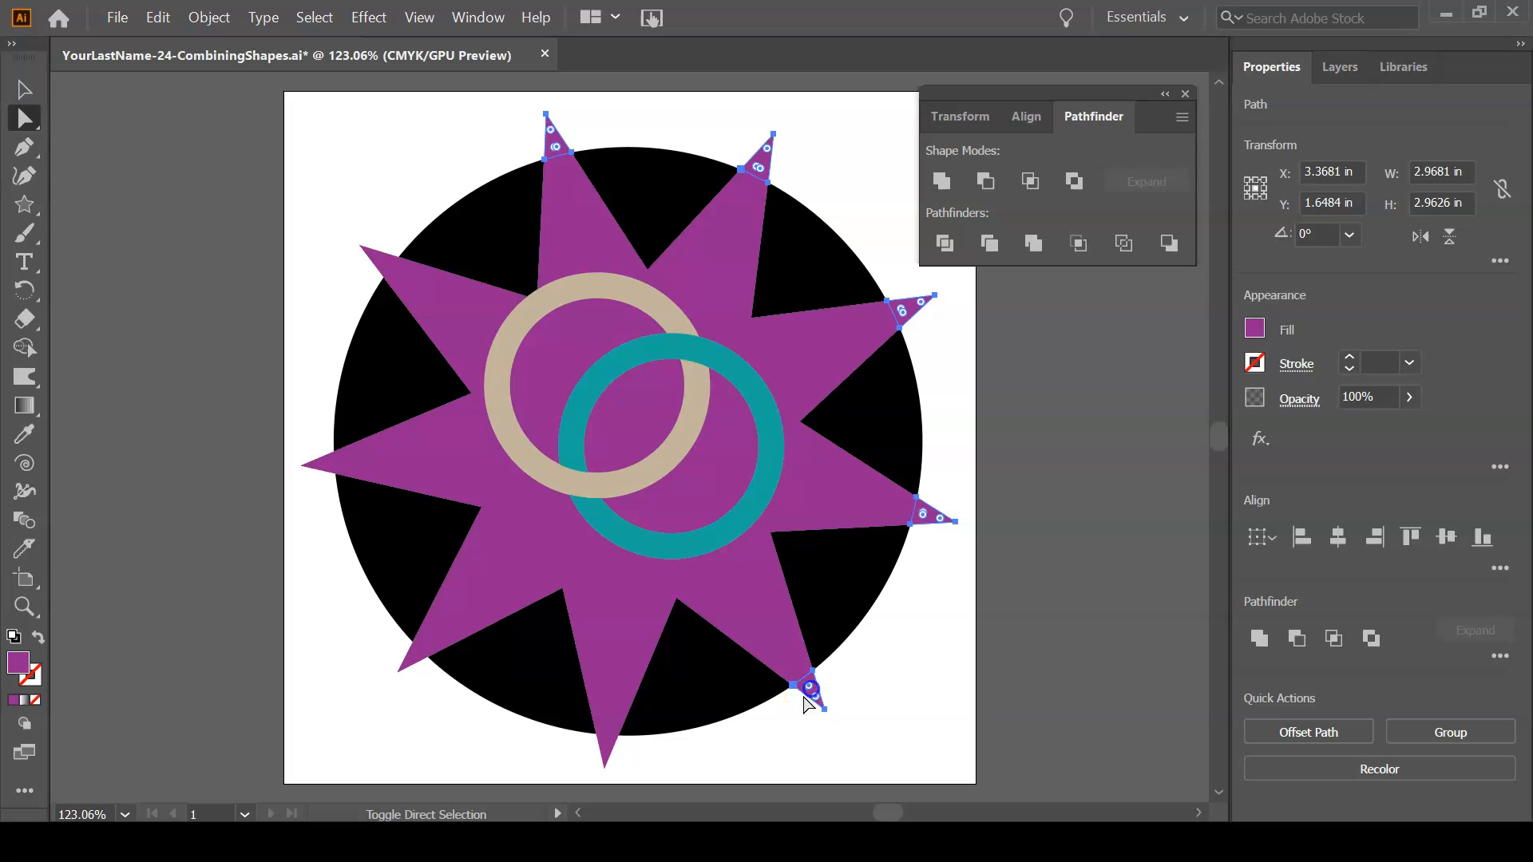
left_click(604, 747, "shift")
left_click(407, 662, "shift")
left_click(305, 456, "shift")
left_click(381, 253, "shift")
left_click(1252, 331)
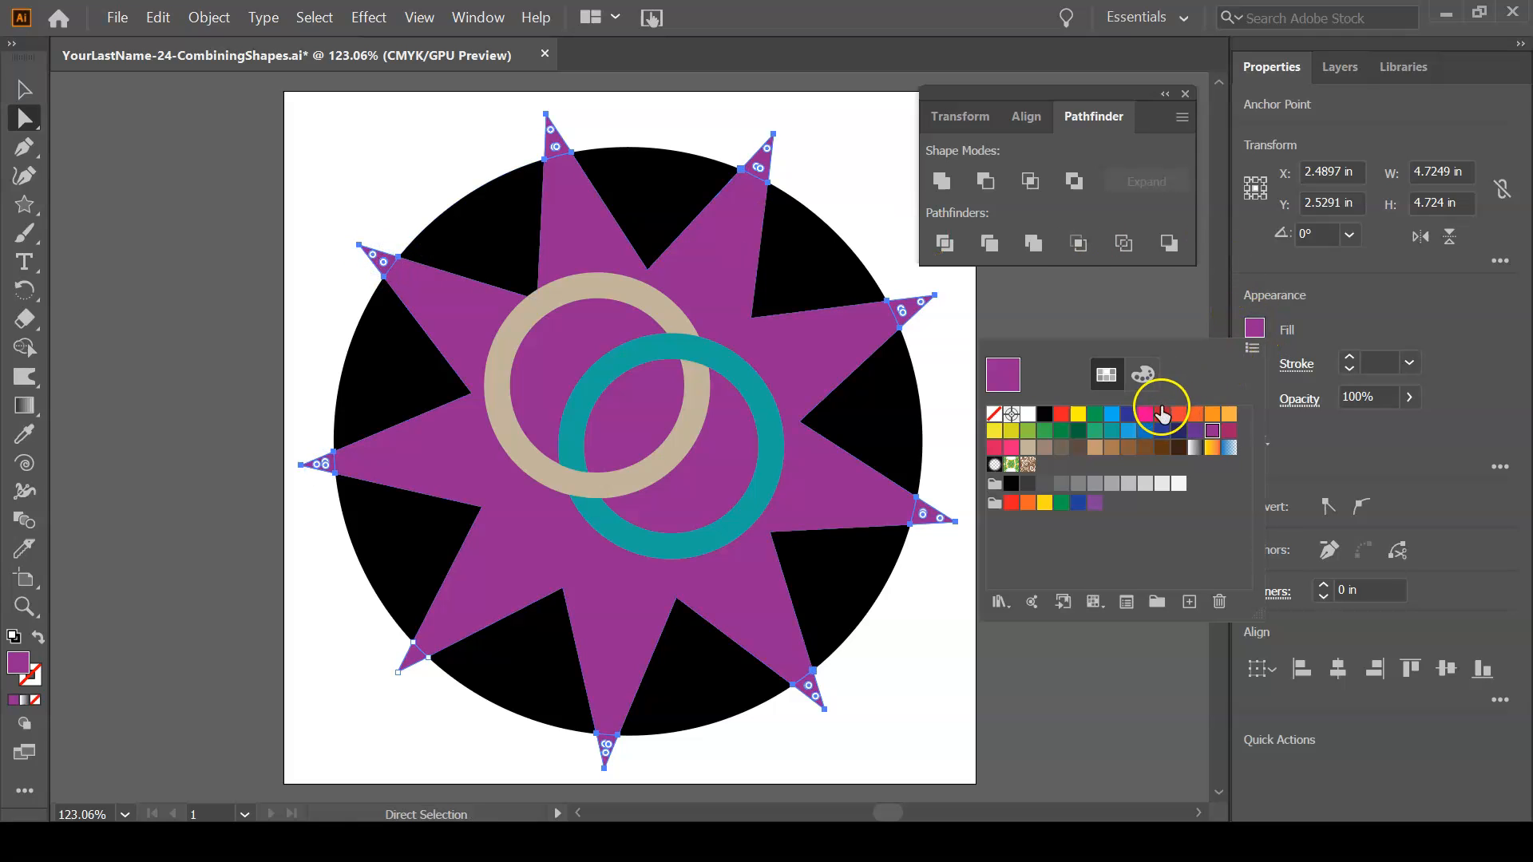
left_click(1112, 432)
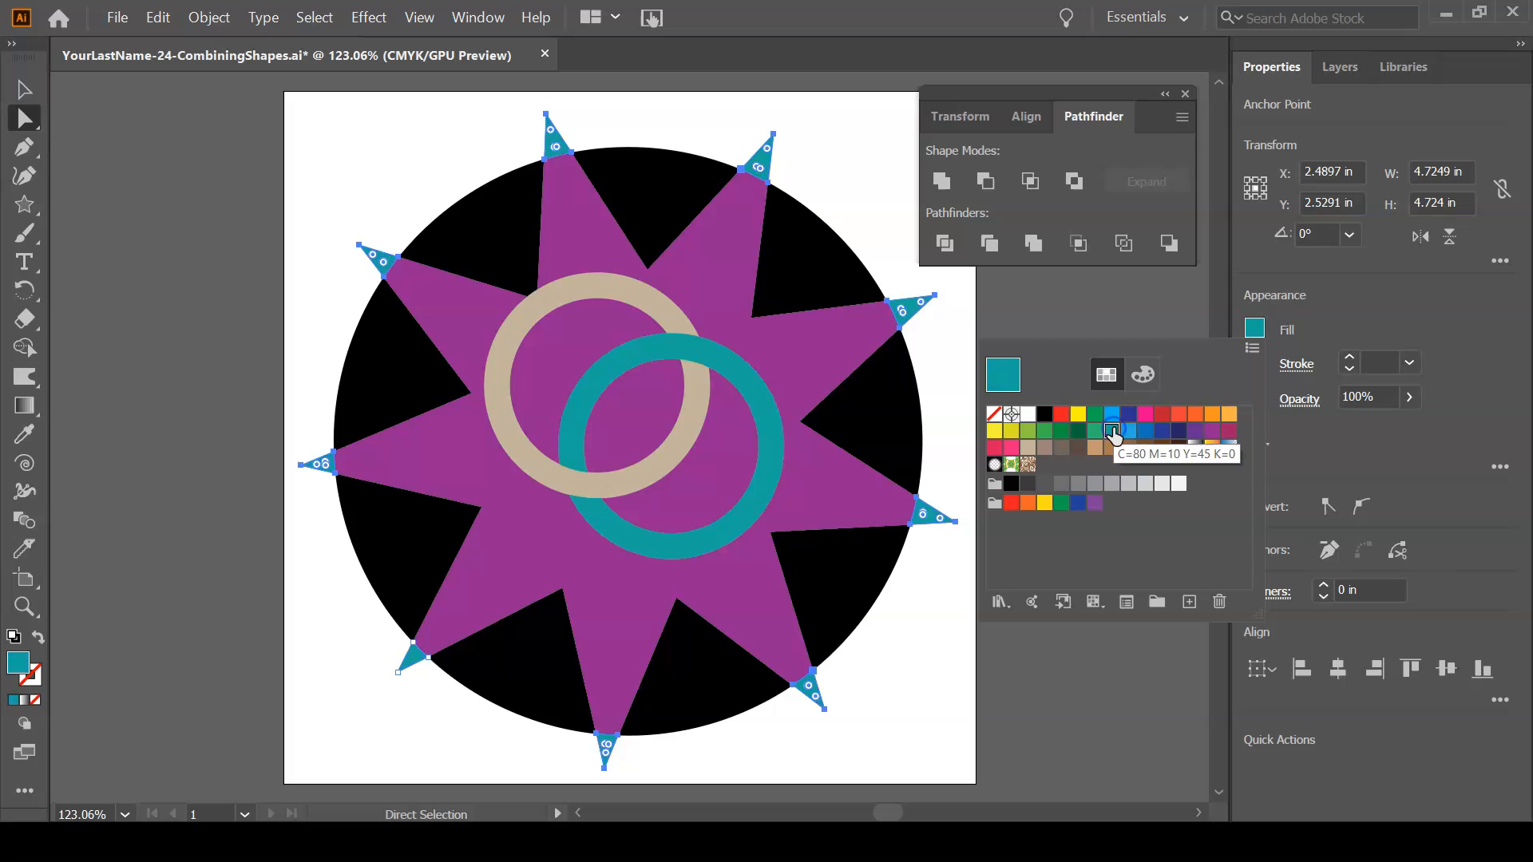
left_click(982, 308)
left_click(942, 316)
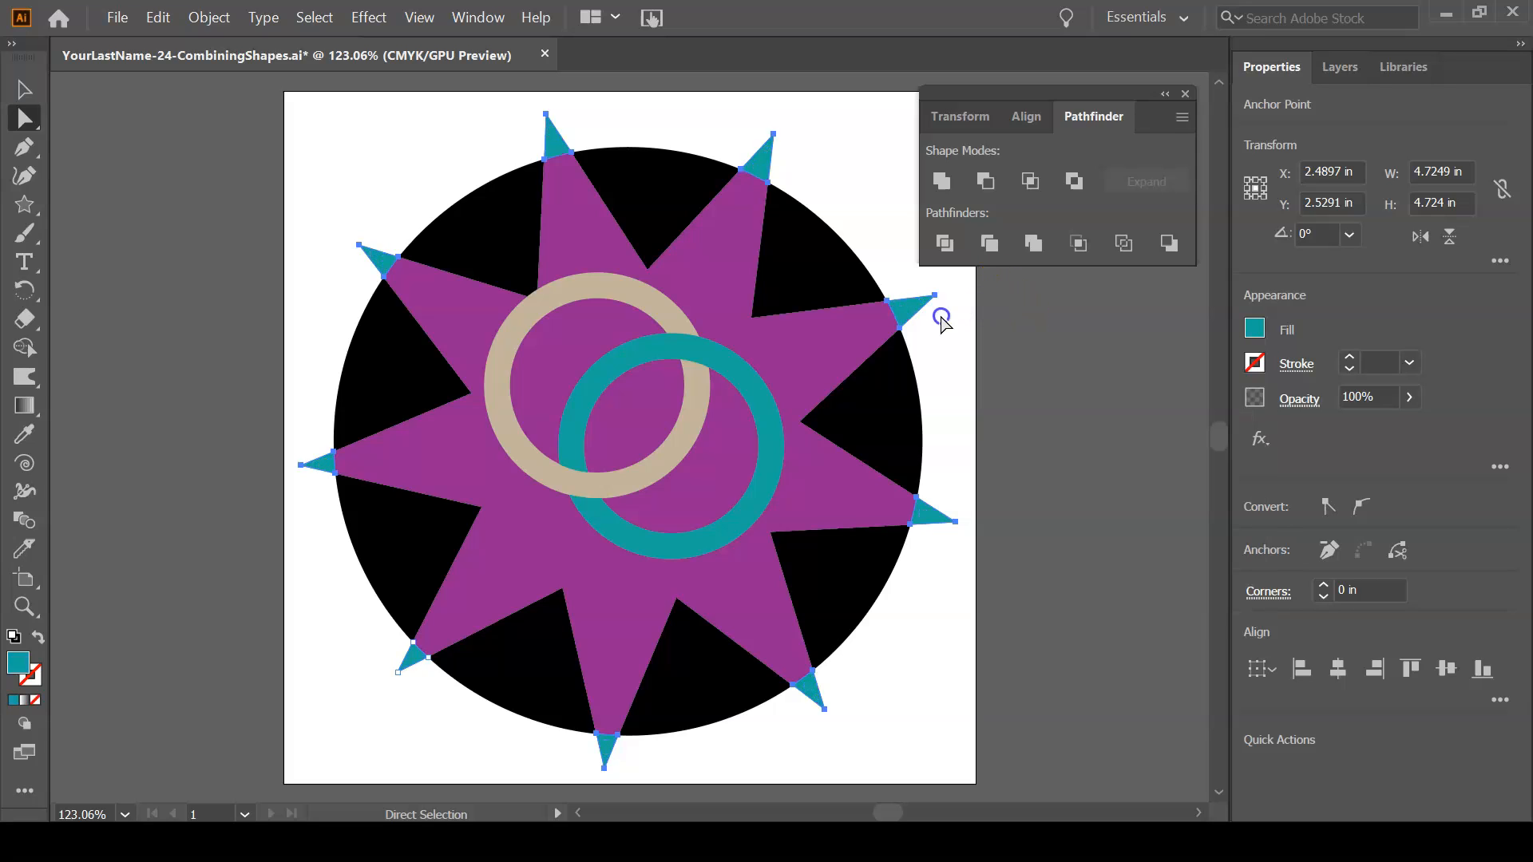
left_click(822, 275)
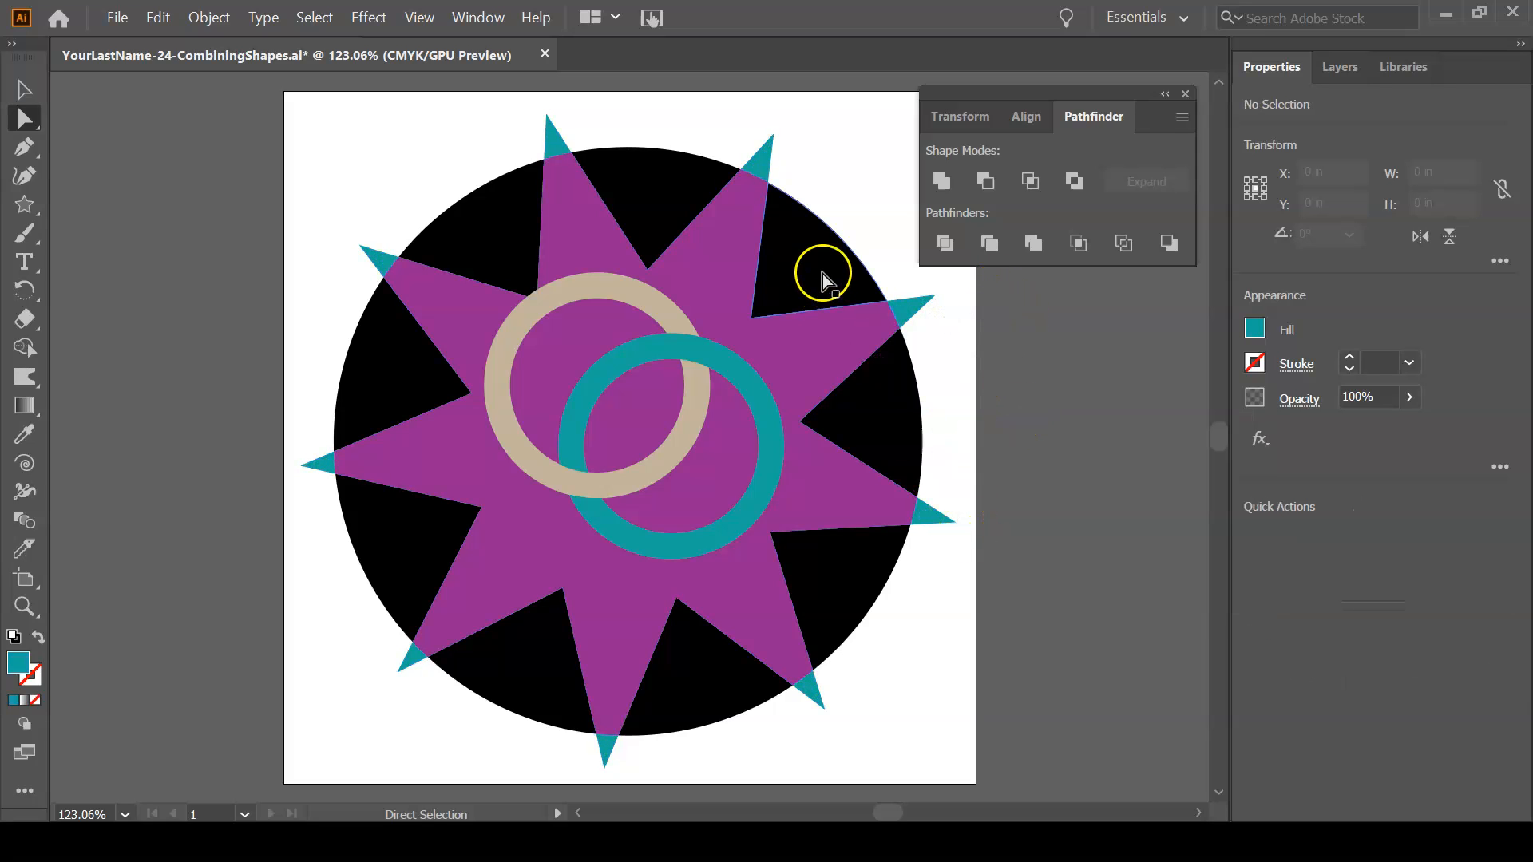
left_click(846, 567, "shift")
left_click(535, 654, "shift")
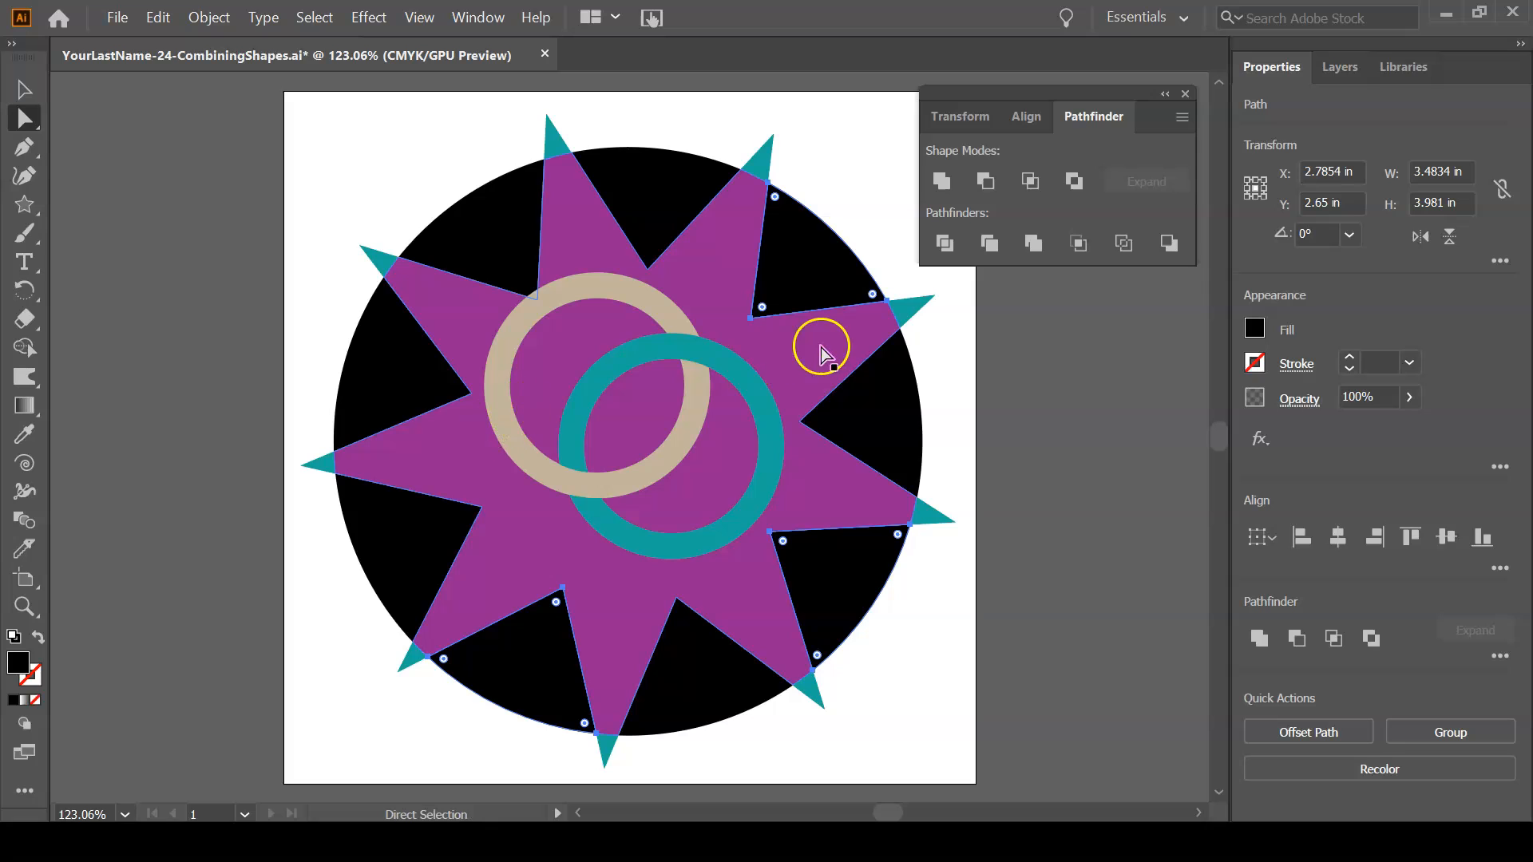
left_click(854, 173)
Fill three evenly spaced black wedges between the star points with the rings' tan swatch and check the paths in Outline view
left_click(813, 266)
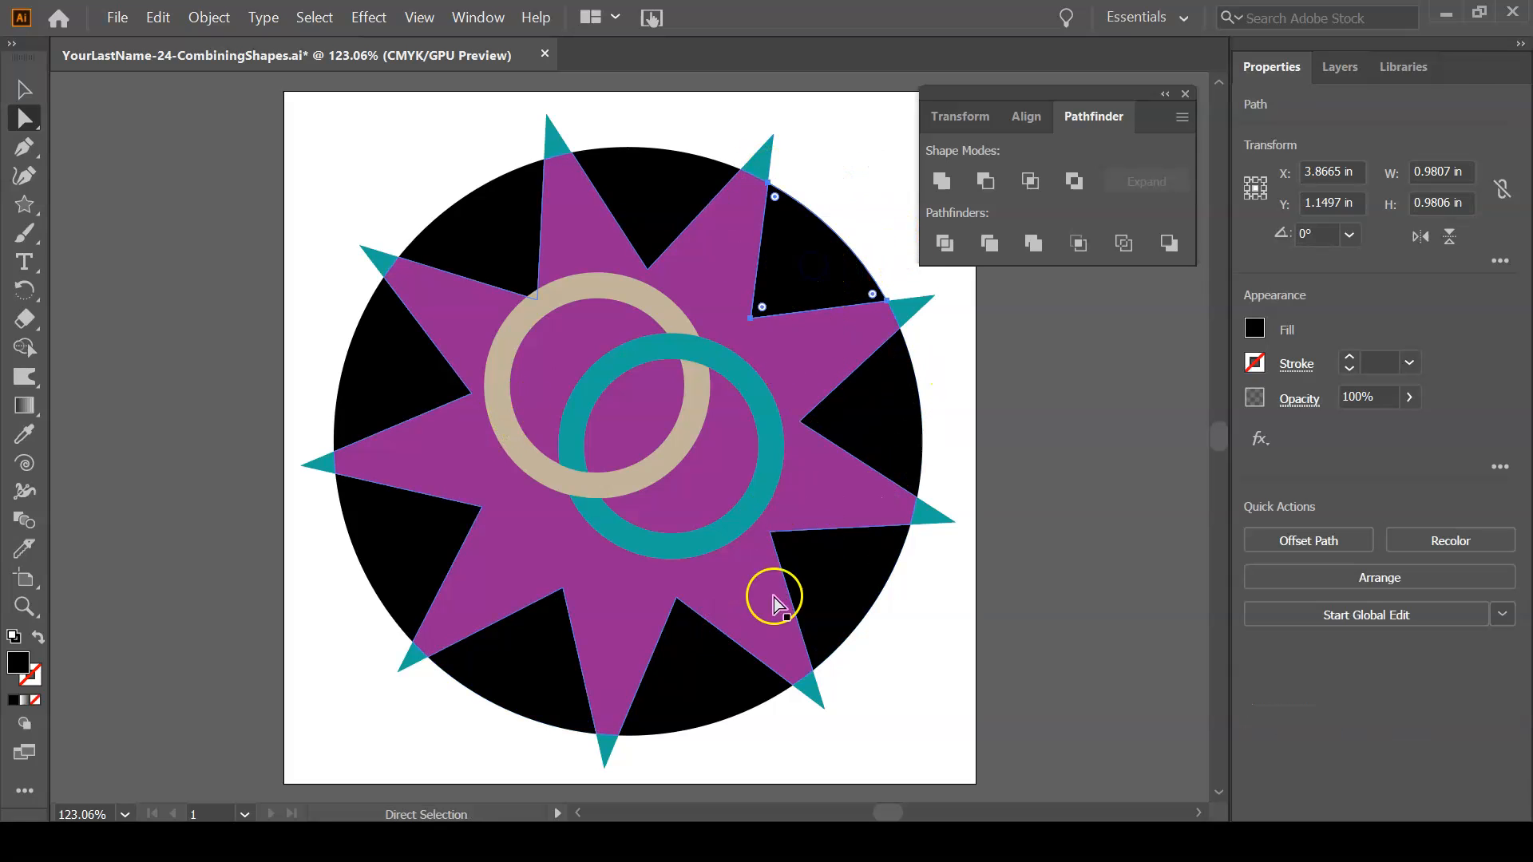
left_click(679, 663, "shift")
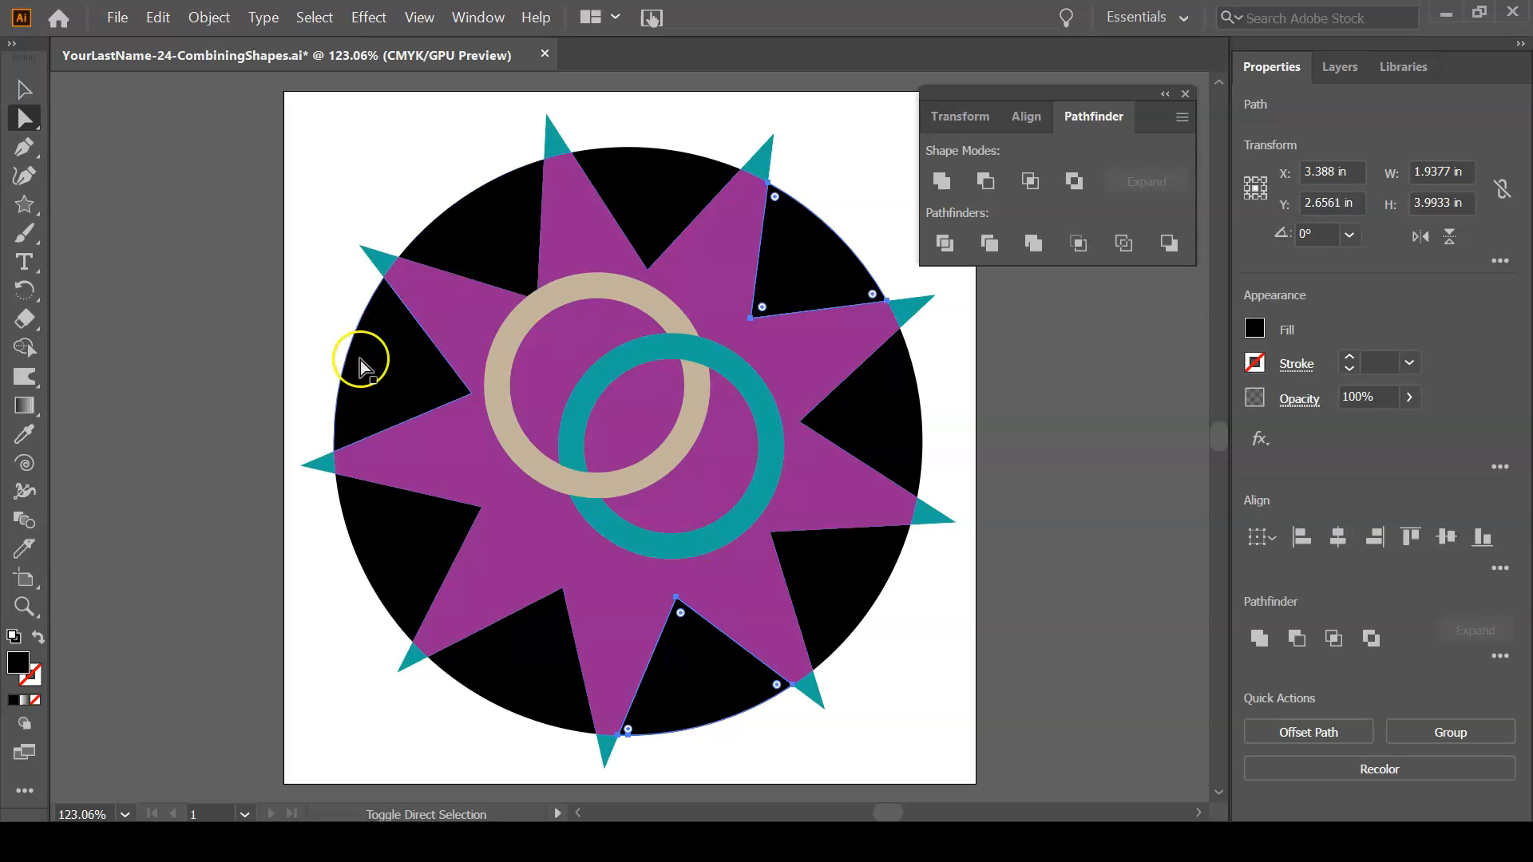
left_click(383, 382, "shift")
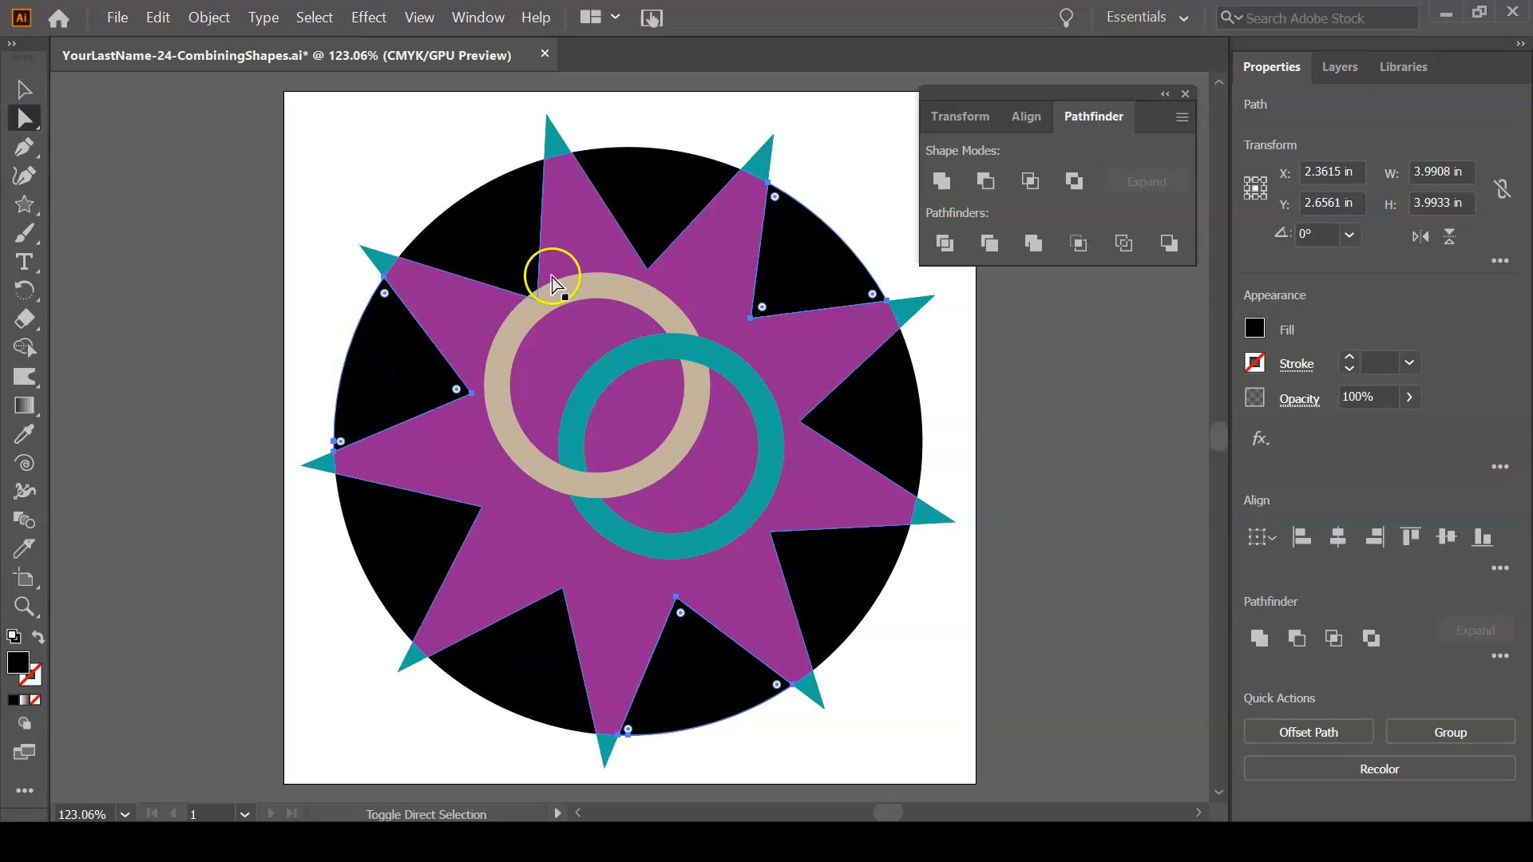
left_click(1256, 329)
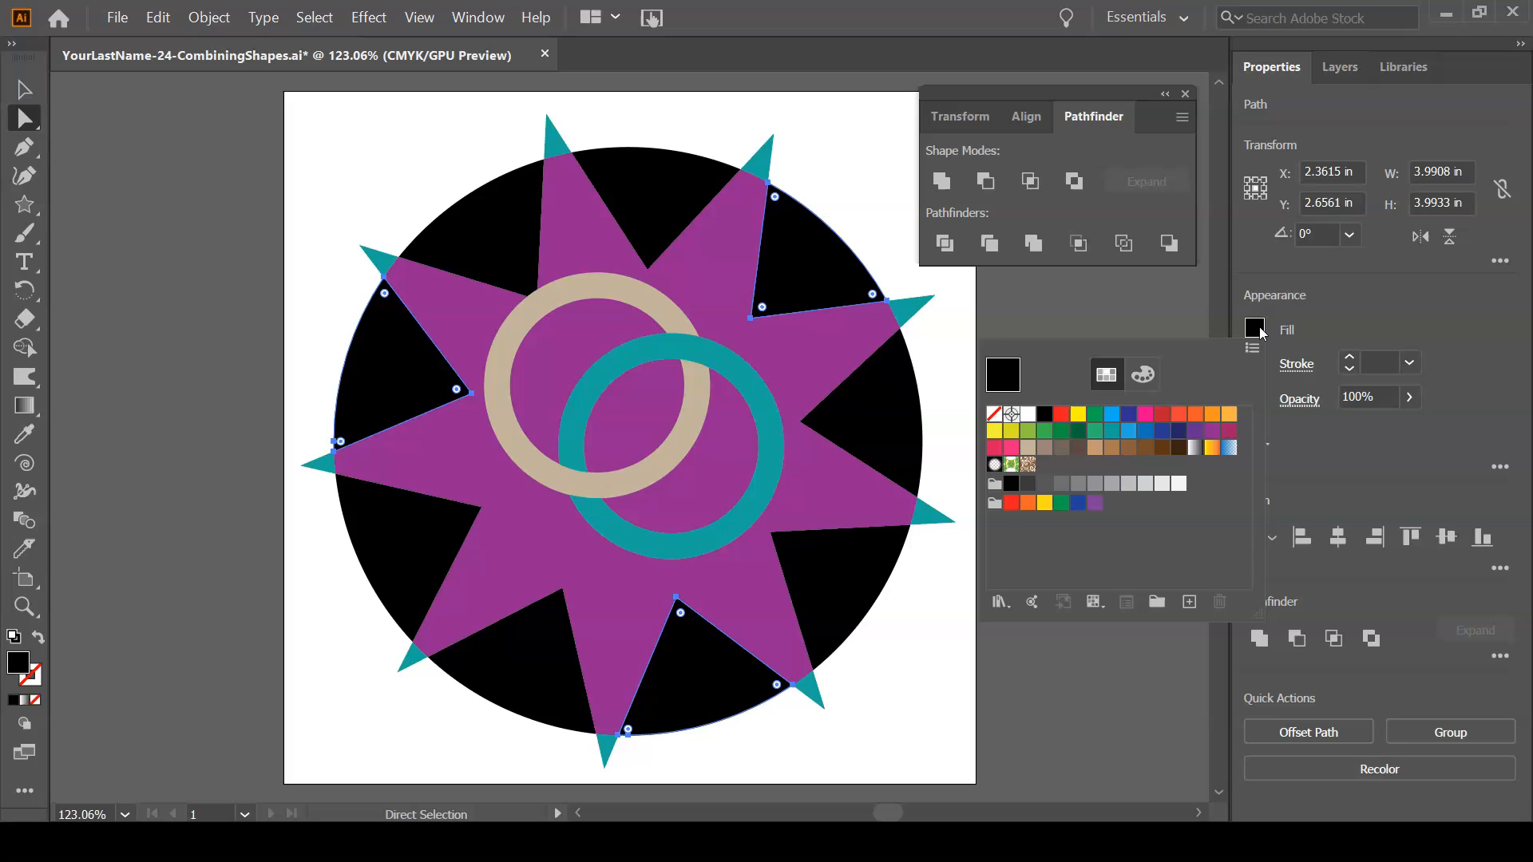
left_click(1028, 449)
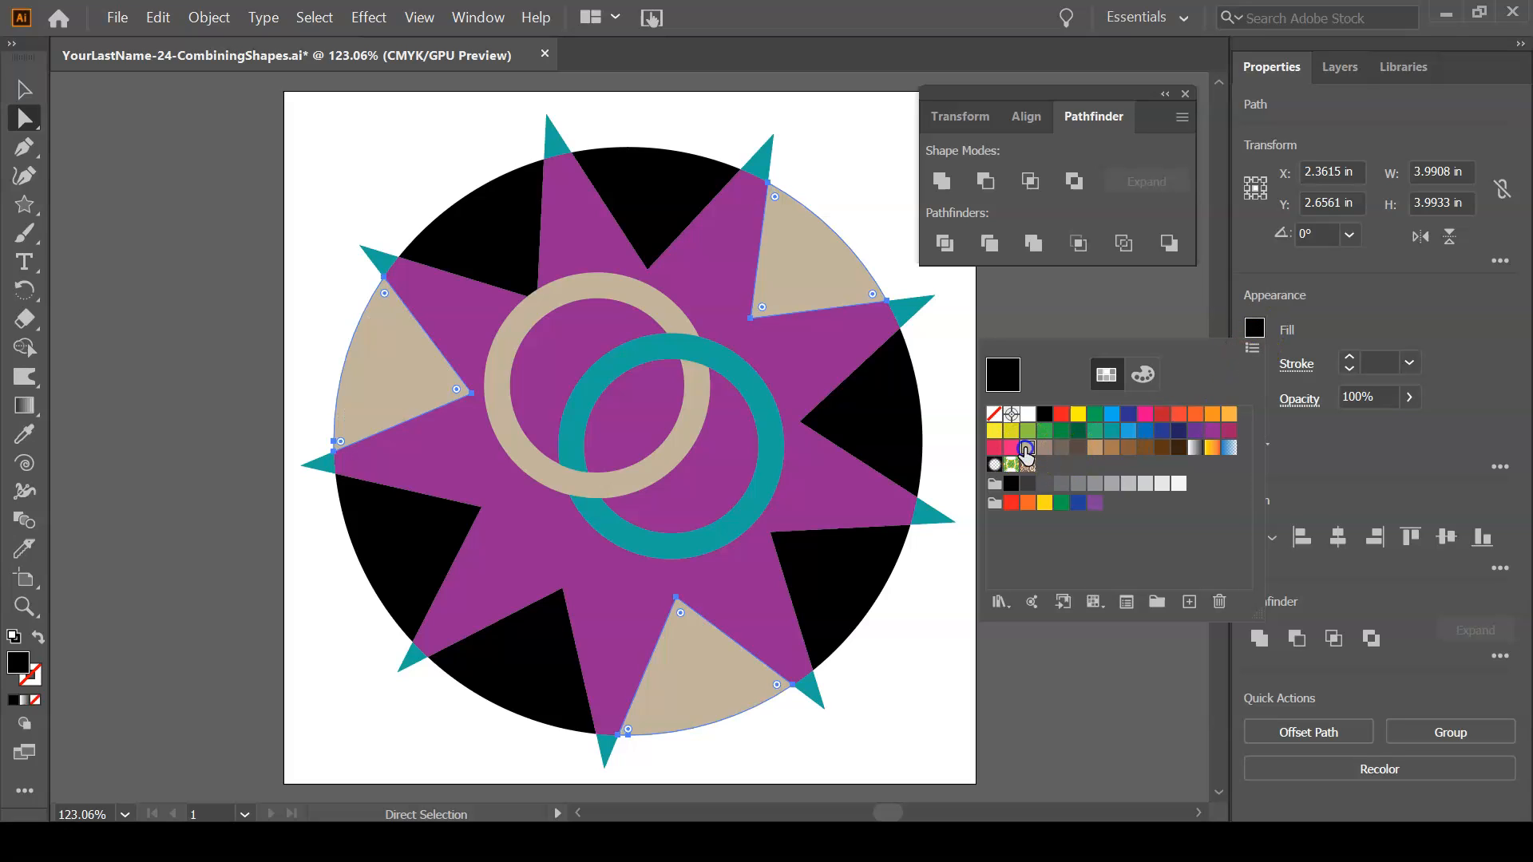
left_click(972, 304)
left_click(972, 303)
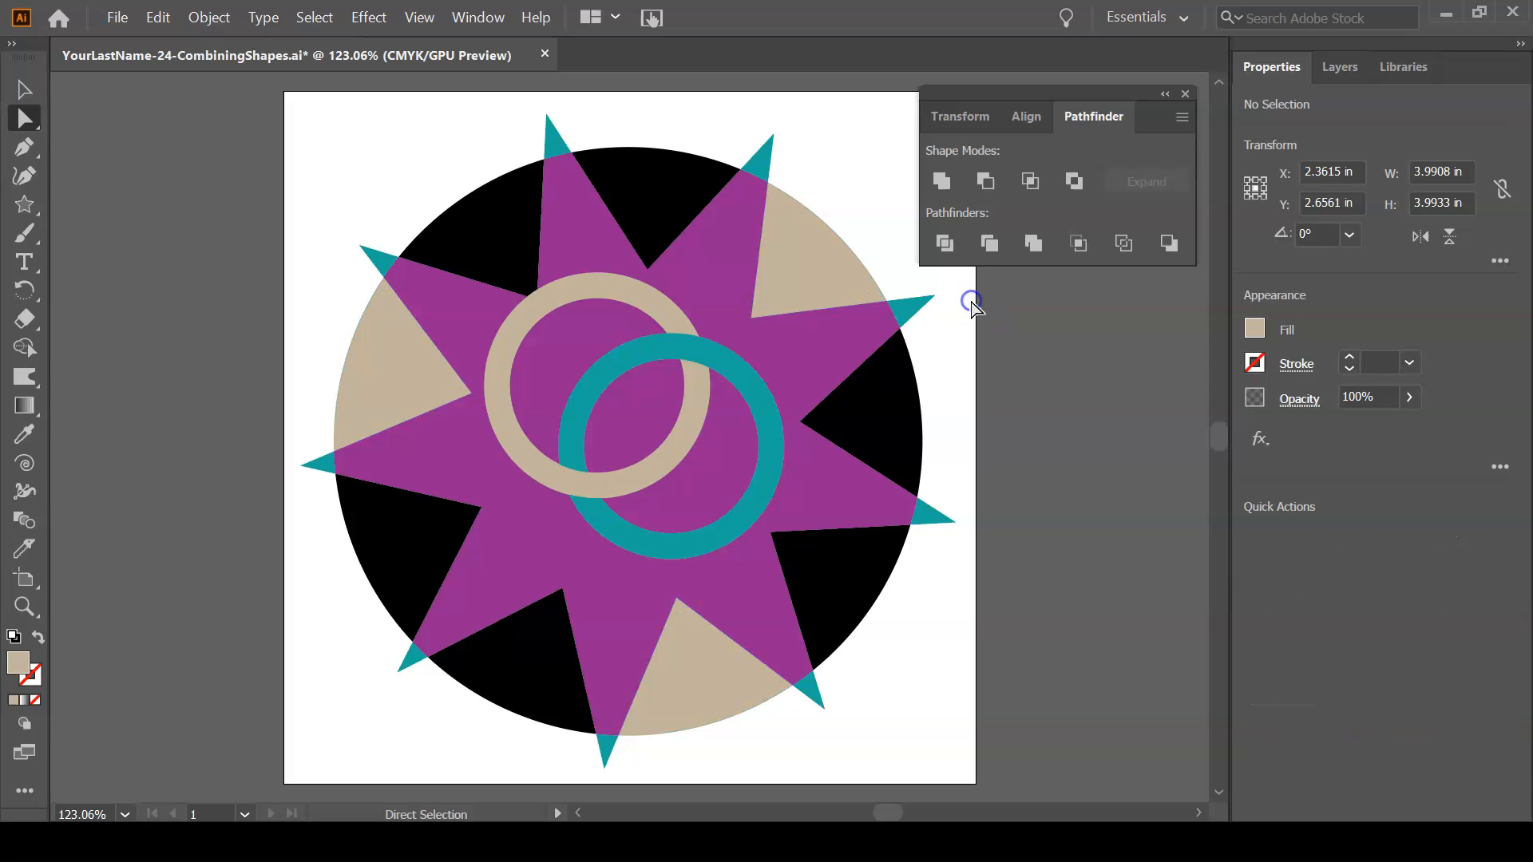
key("ctrl+y")
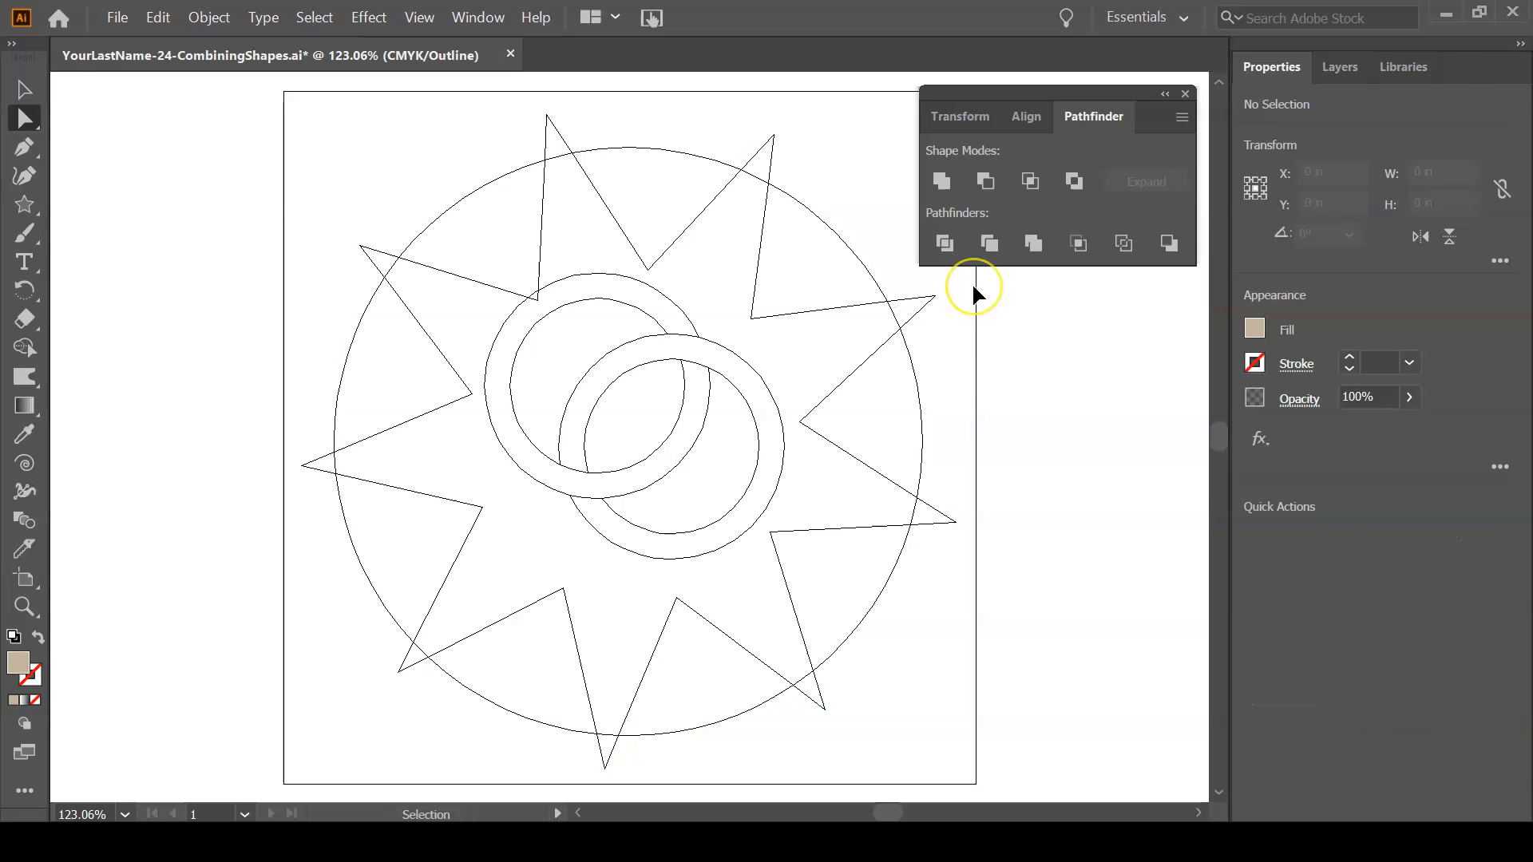
key("ctrl+y")
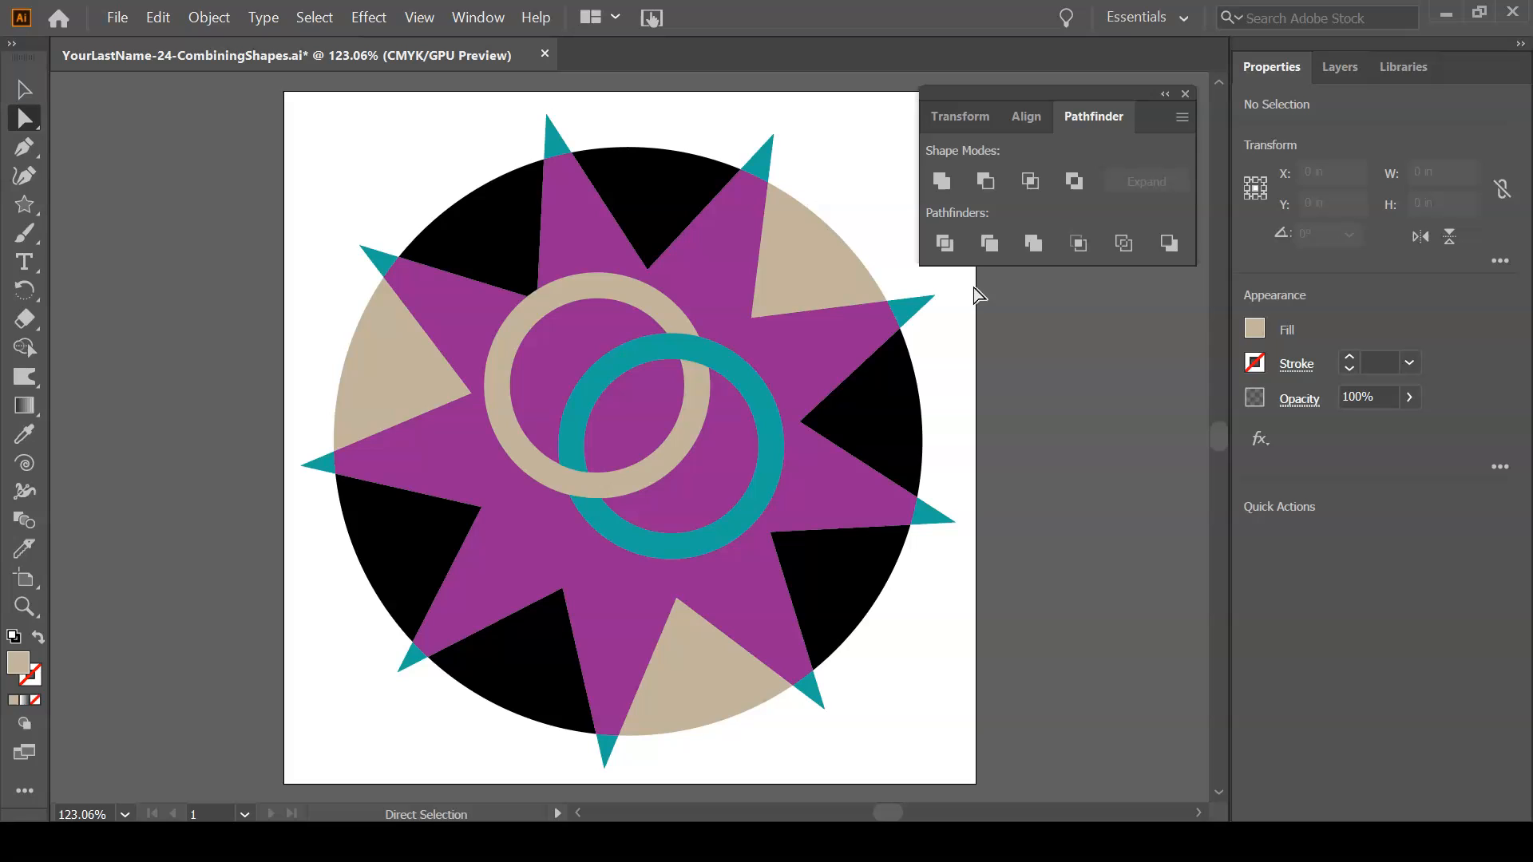
Try several orange and red fills on the central star shape and restore its purple fill
left_click(794, 383)
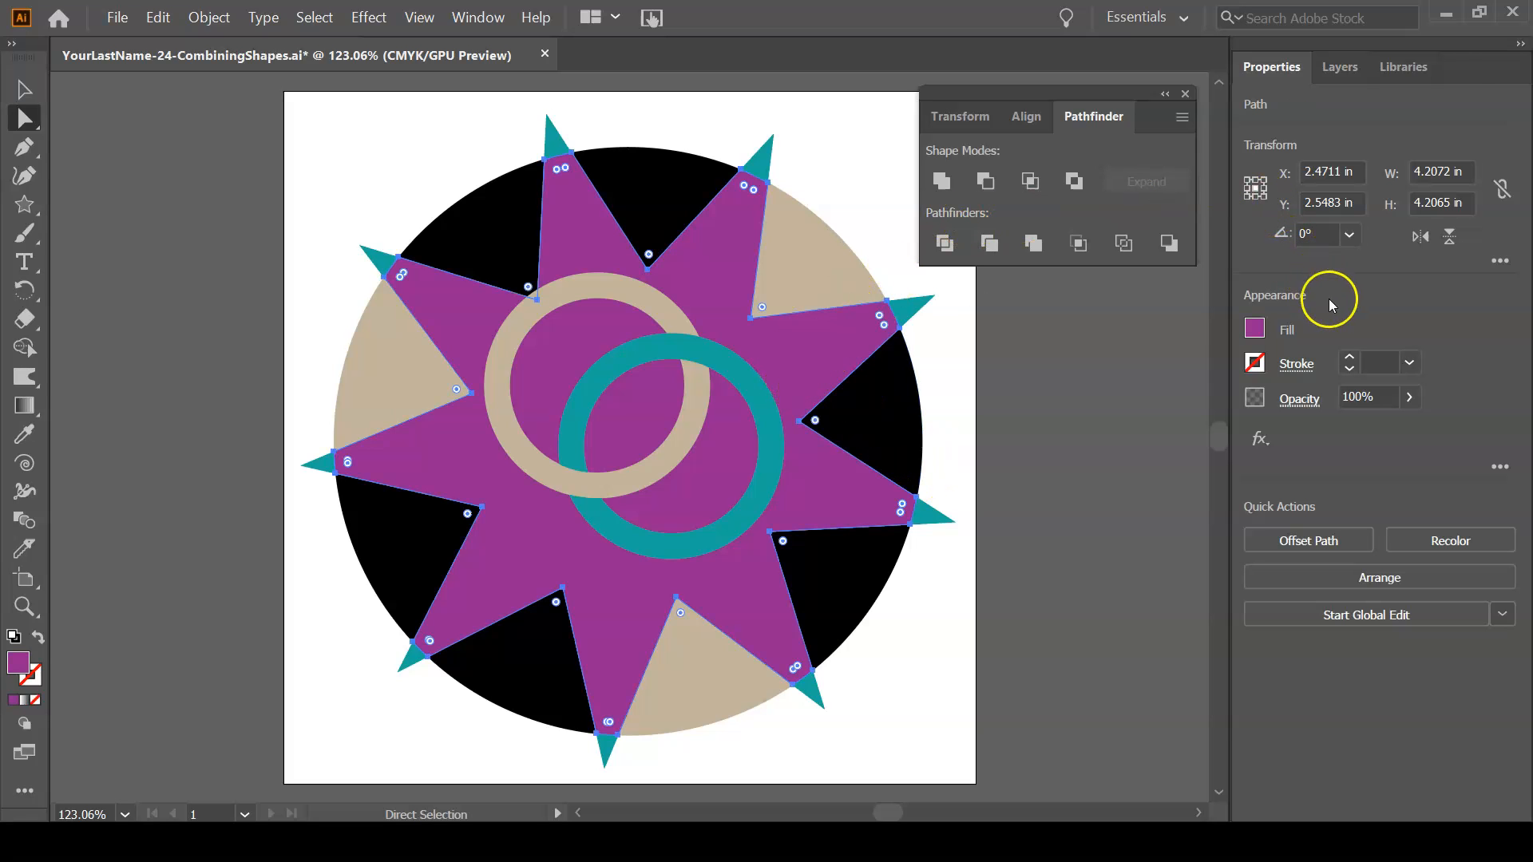
left_click(1254, 328)
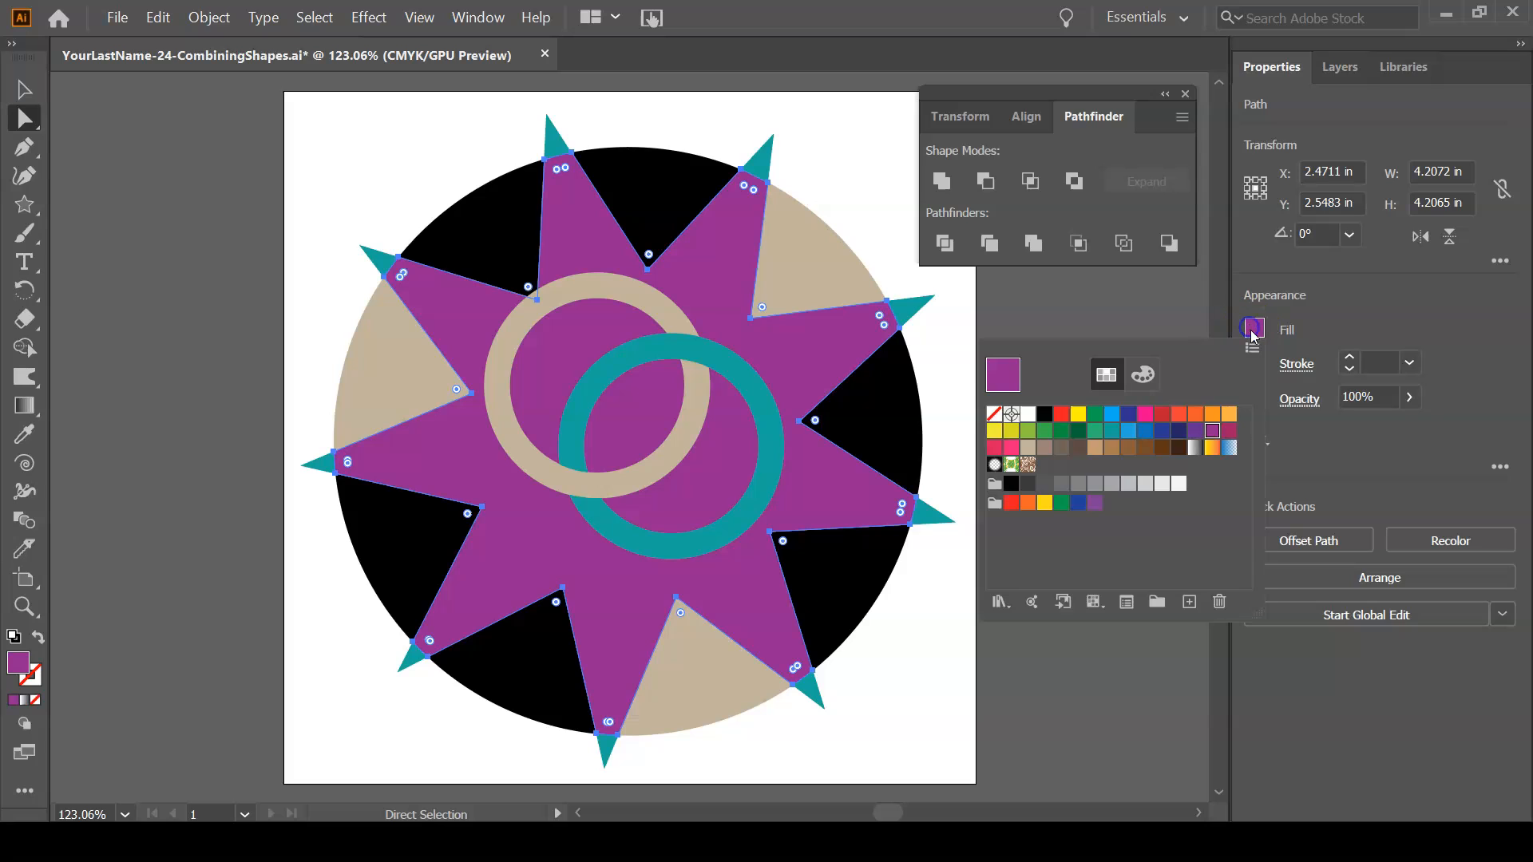
left_click(1196, 415)
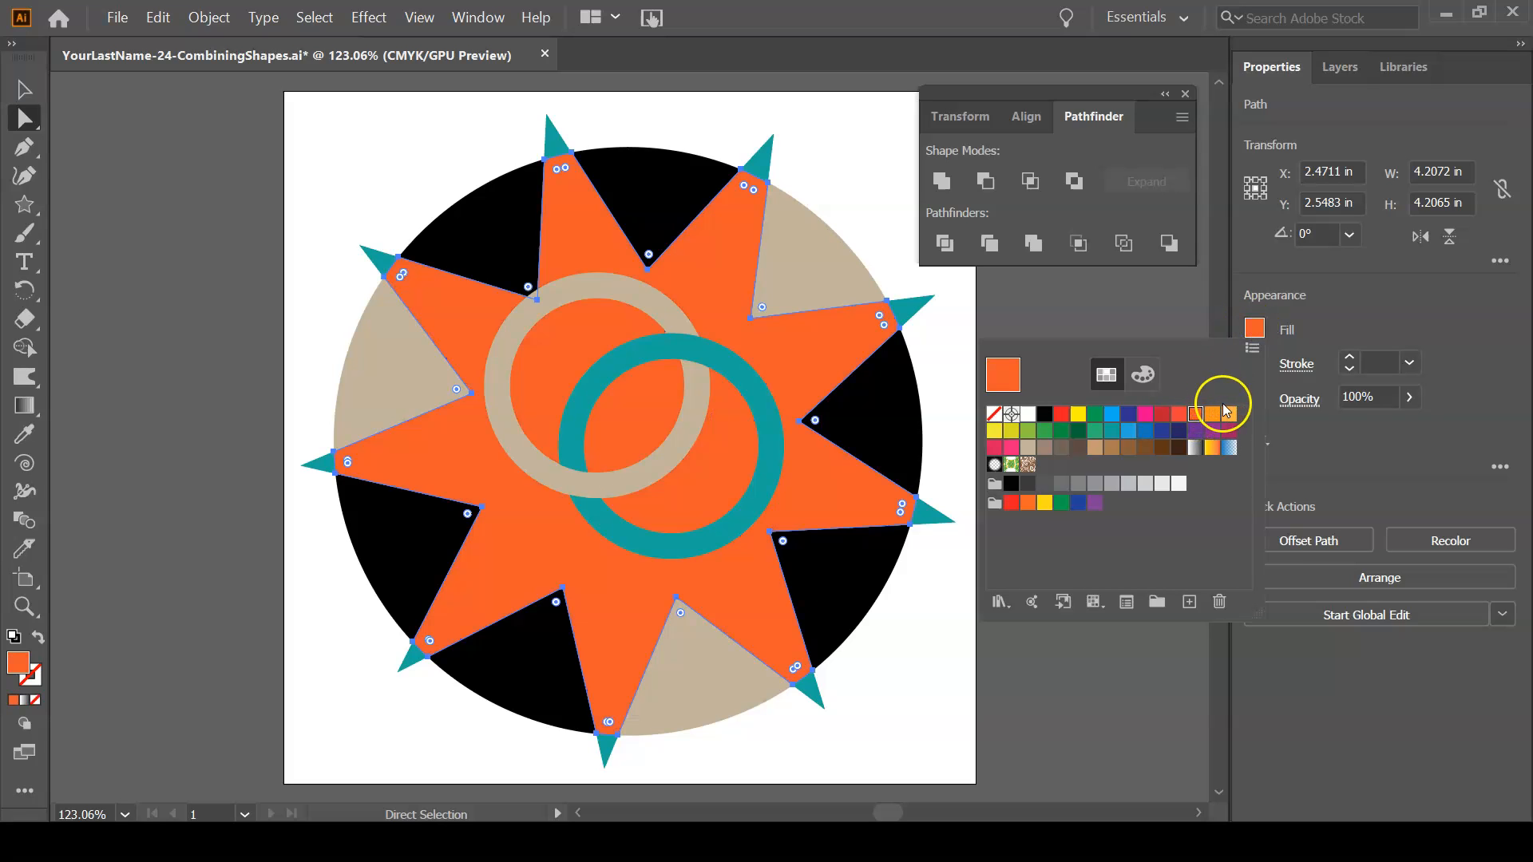
left_click(1229, 415)
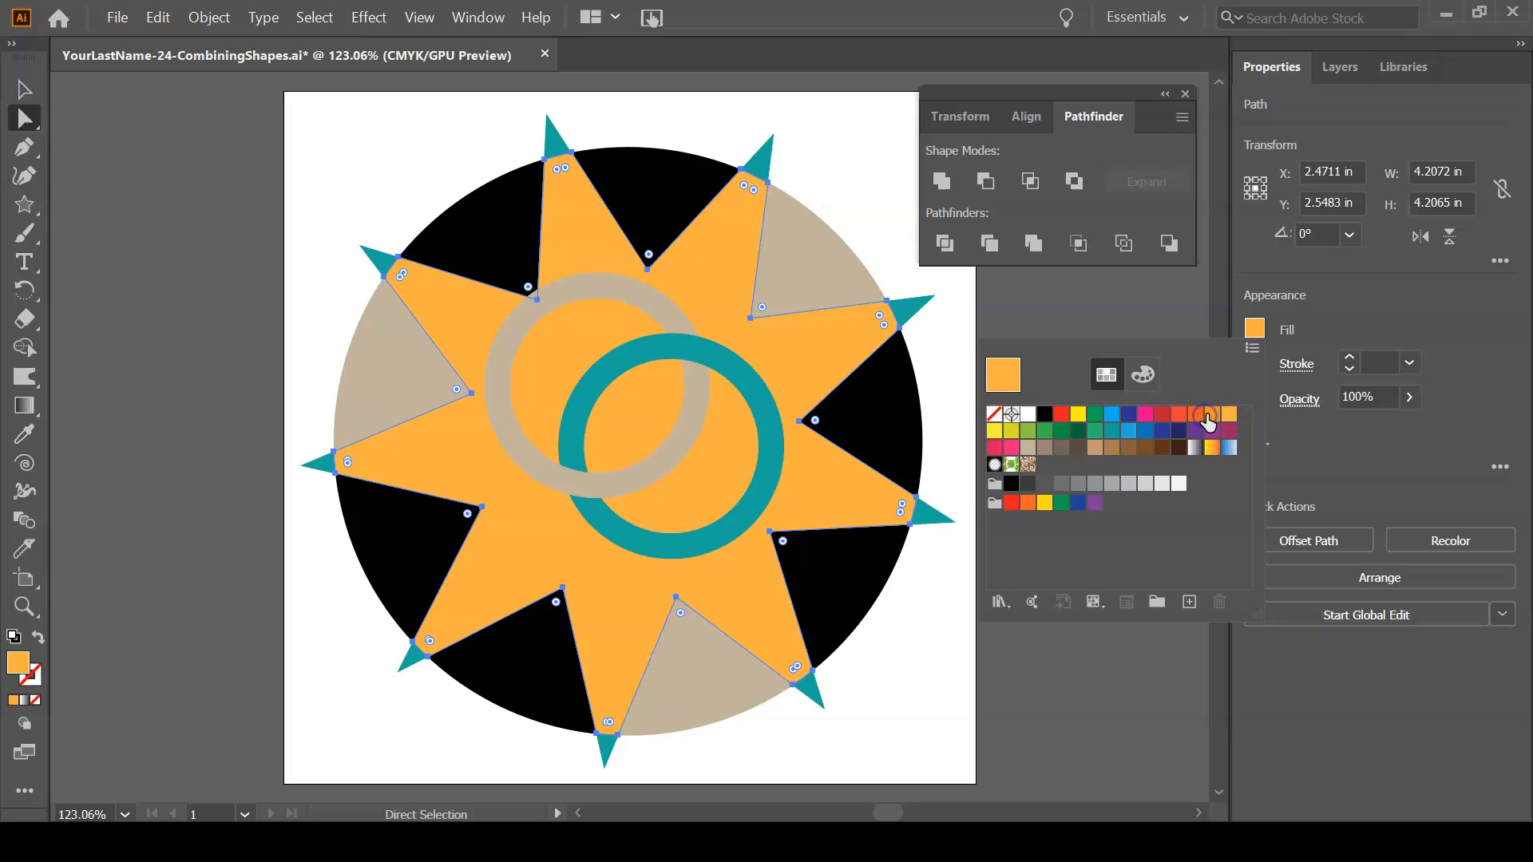
left_click(1212, 416)
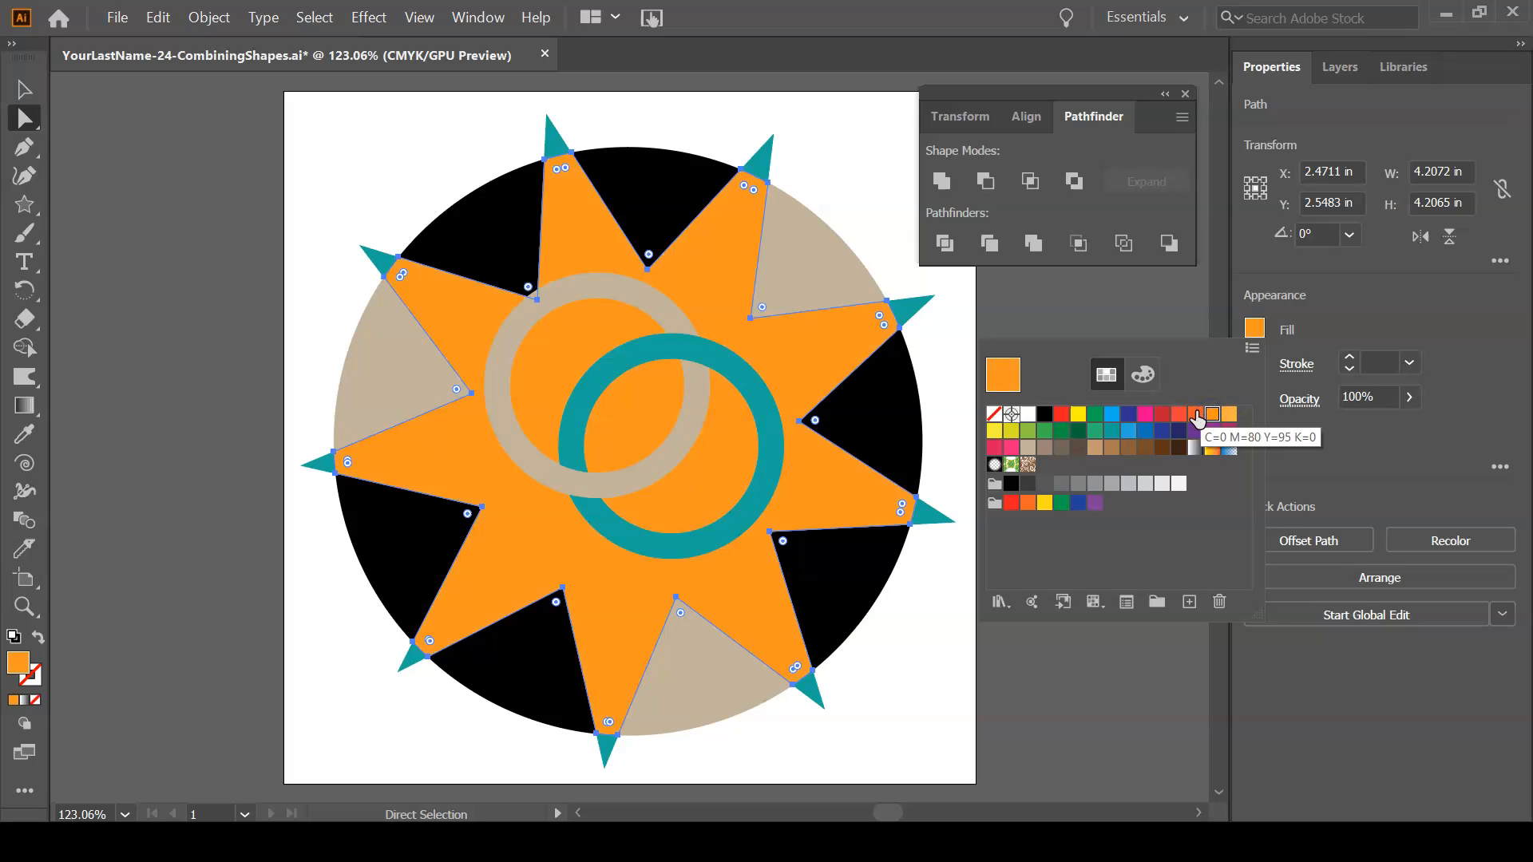
left_click(1178, 415)
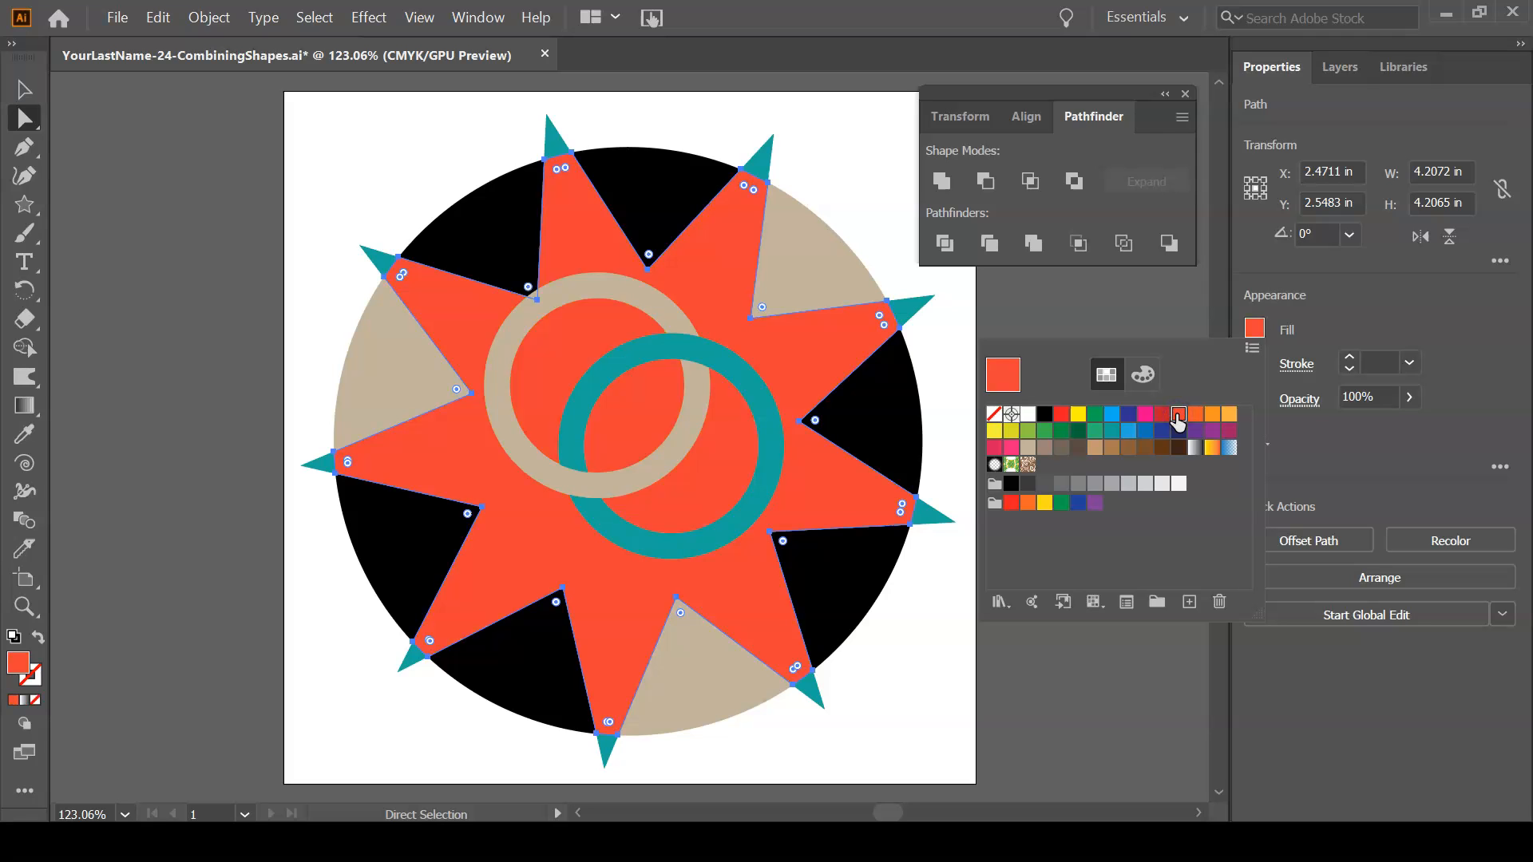
left_click(1212, 432)
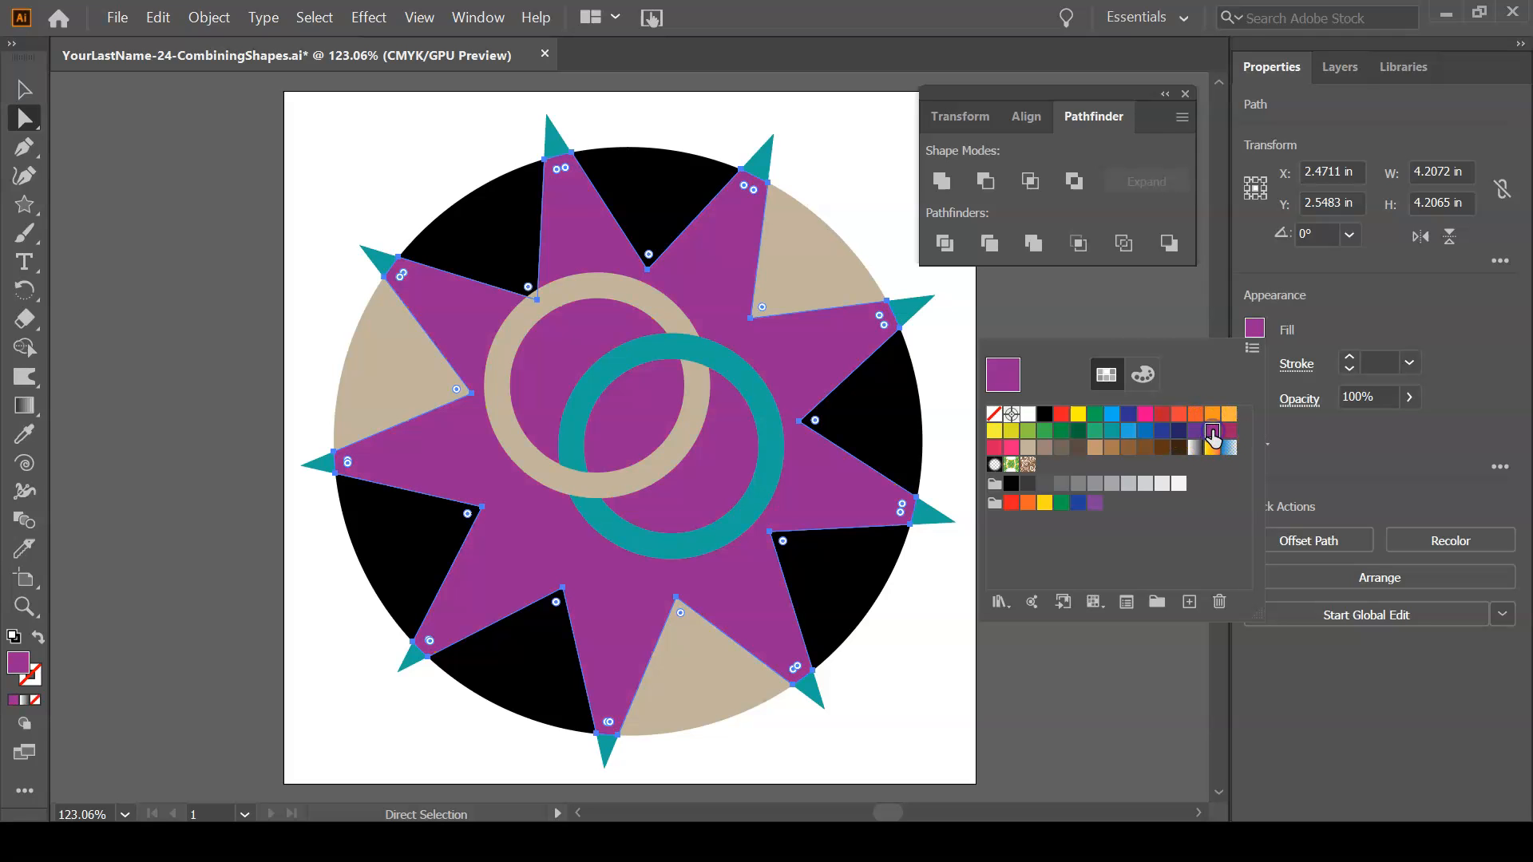
left_click(1133, 324)
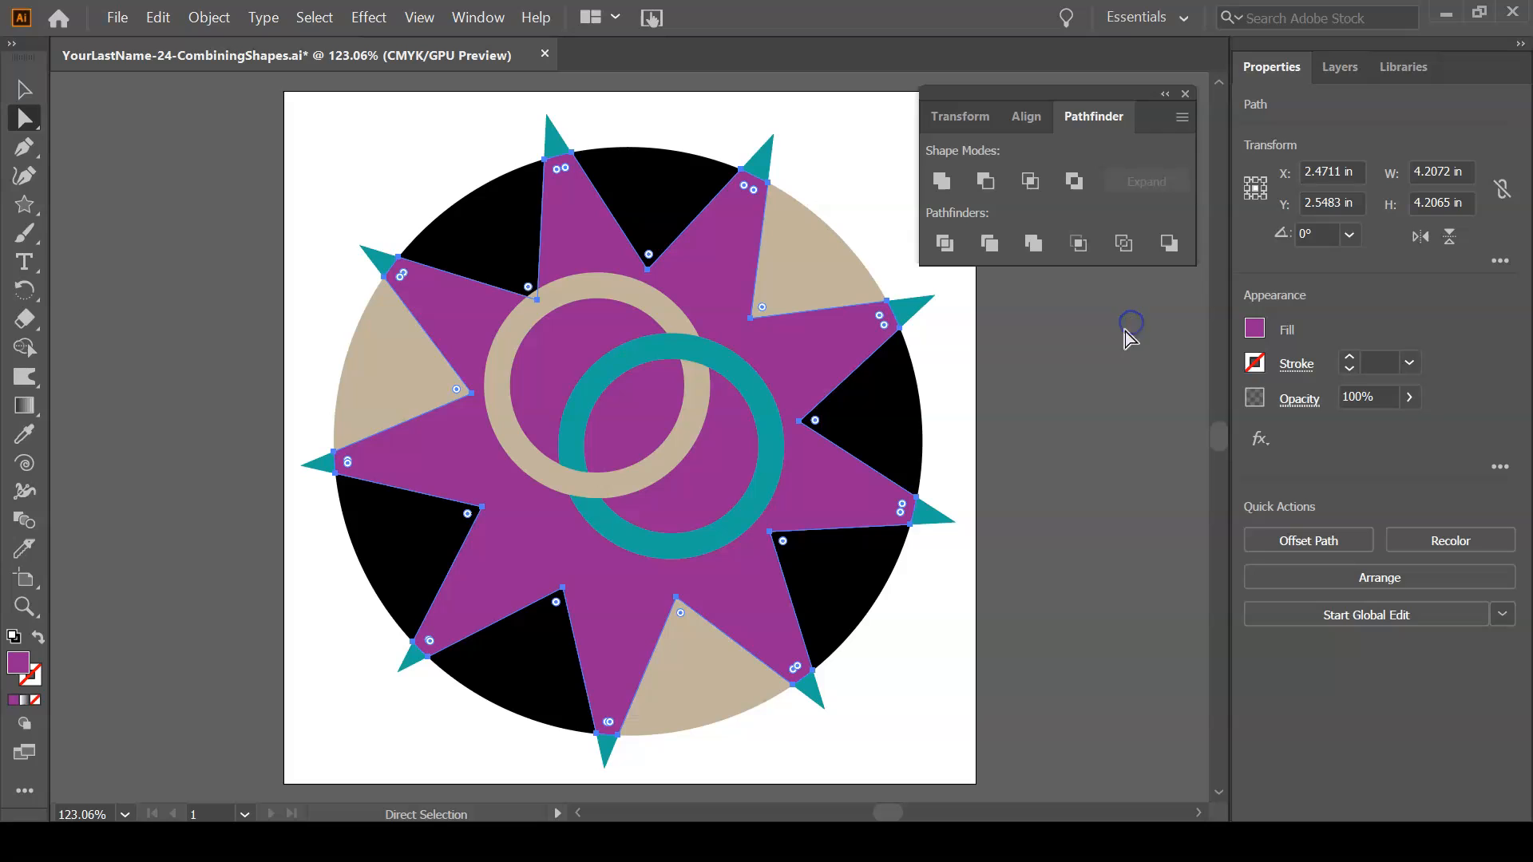
left_click(971, 424)
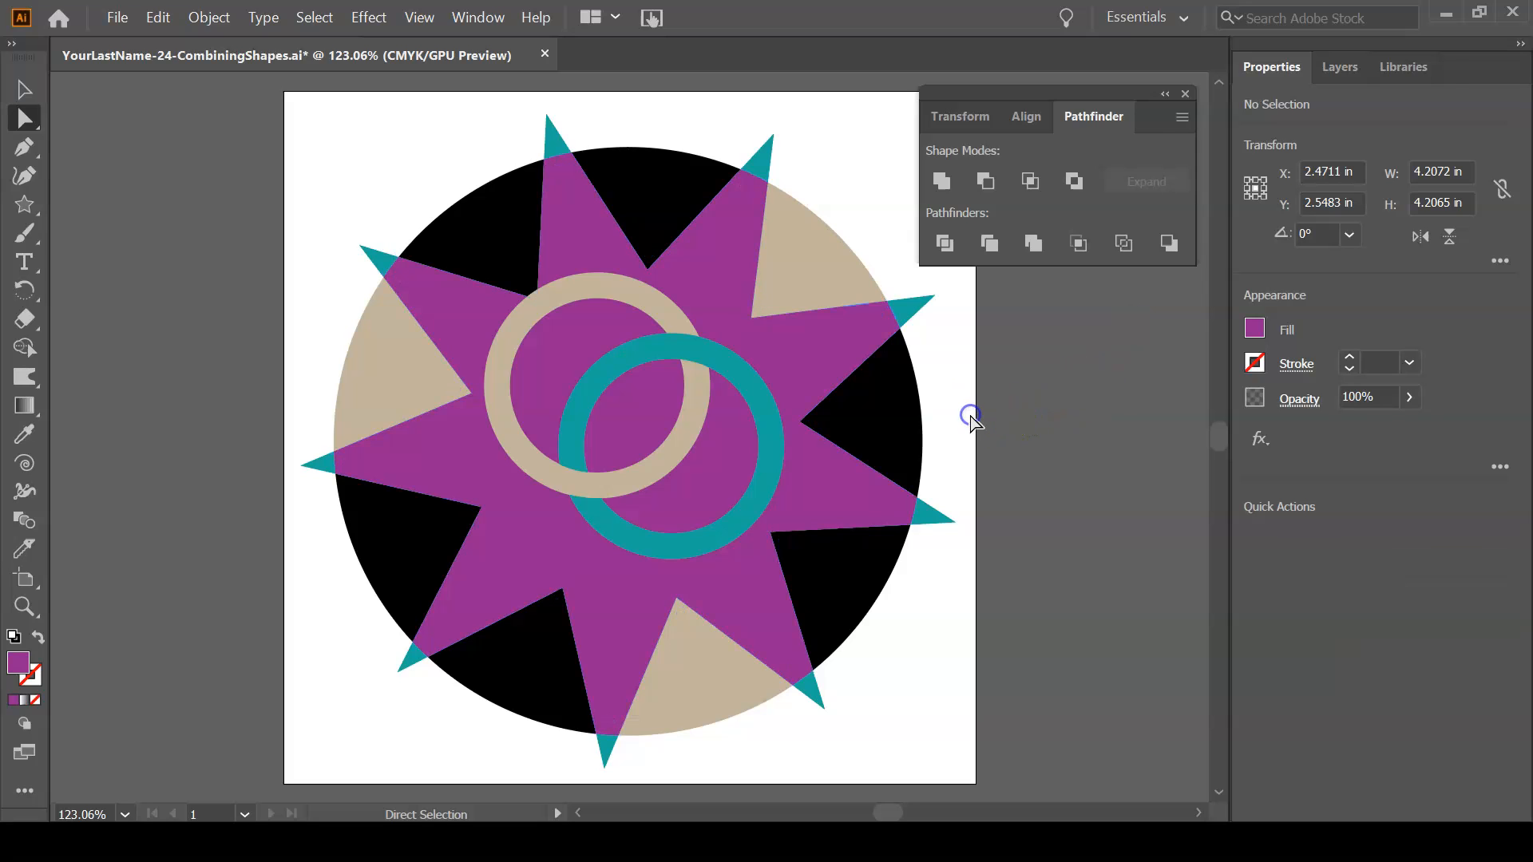
Examine the interlocking rings and the divided star paths in Outline view
left_click(1136, 403)
left_click(661, 369)
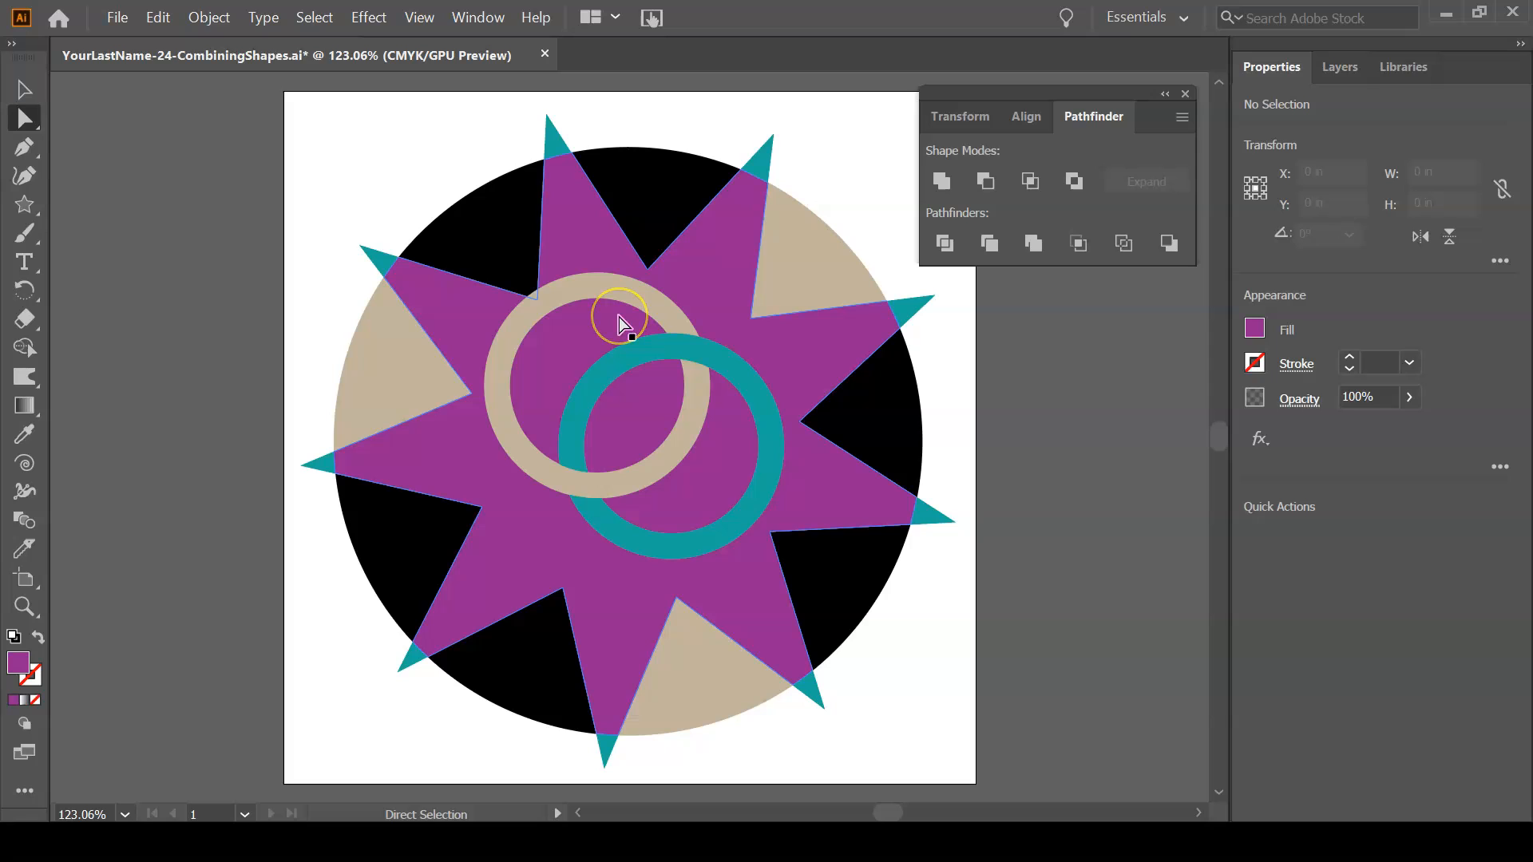
key("ctrl+y")
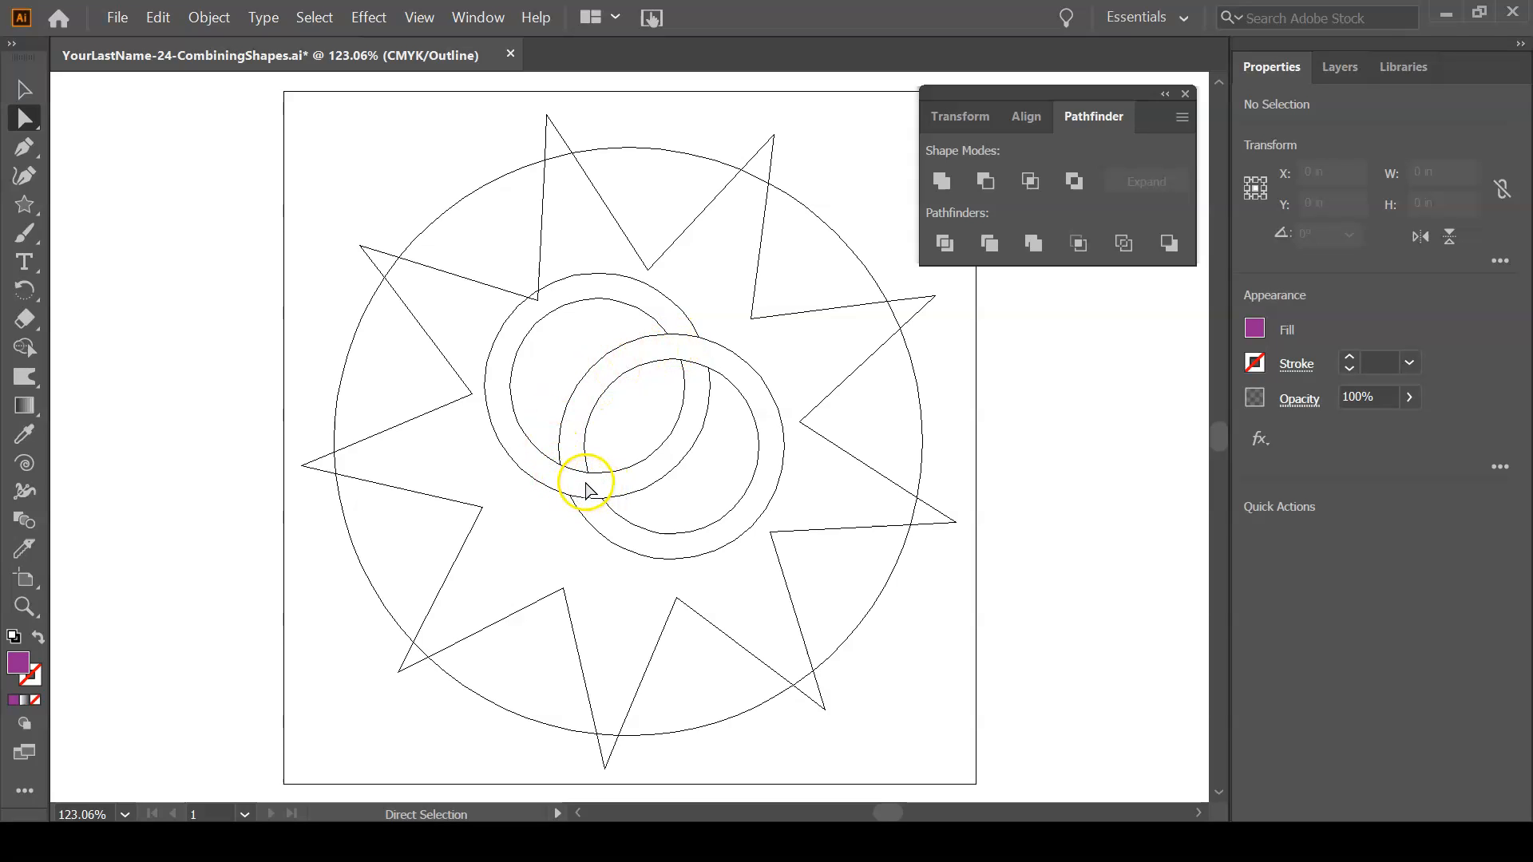
key("ctrl+y")
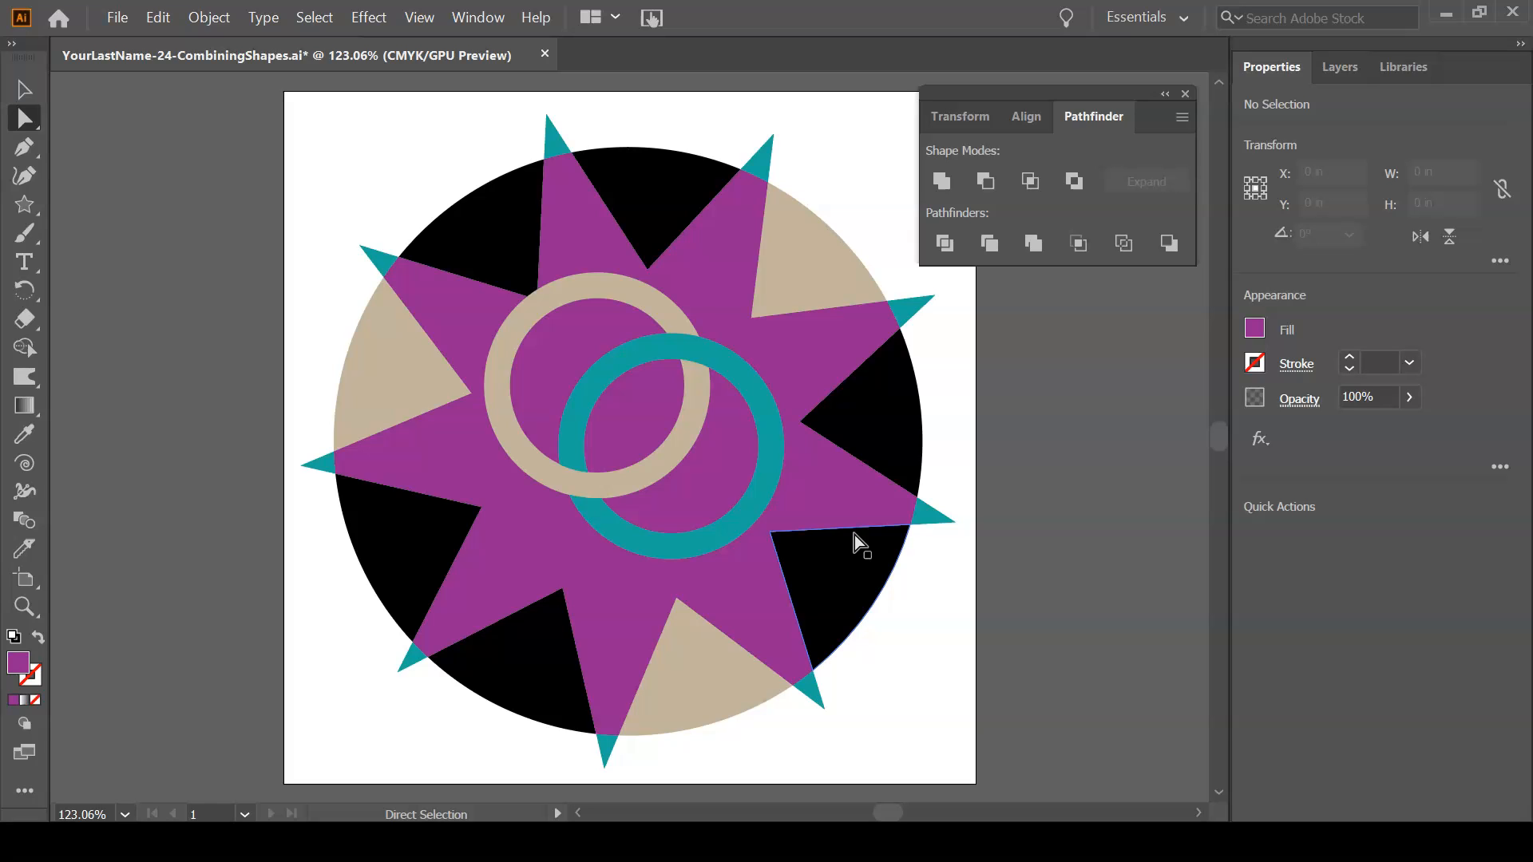
Unlock the tan and teal ring paths and move both rings together slightly downward on the star
left_click(1335, 69)
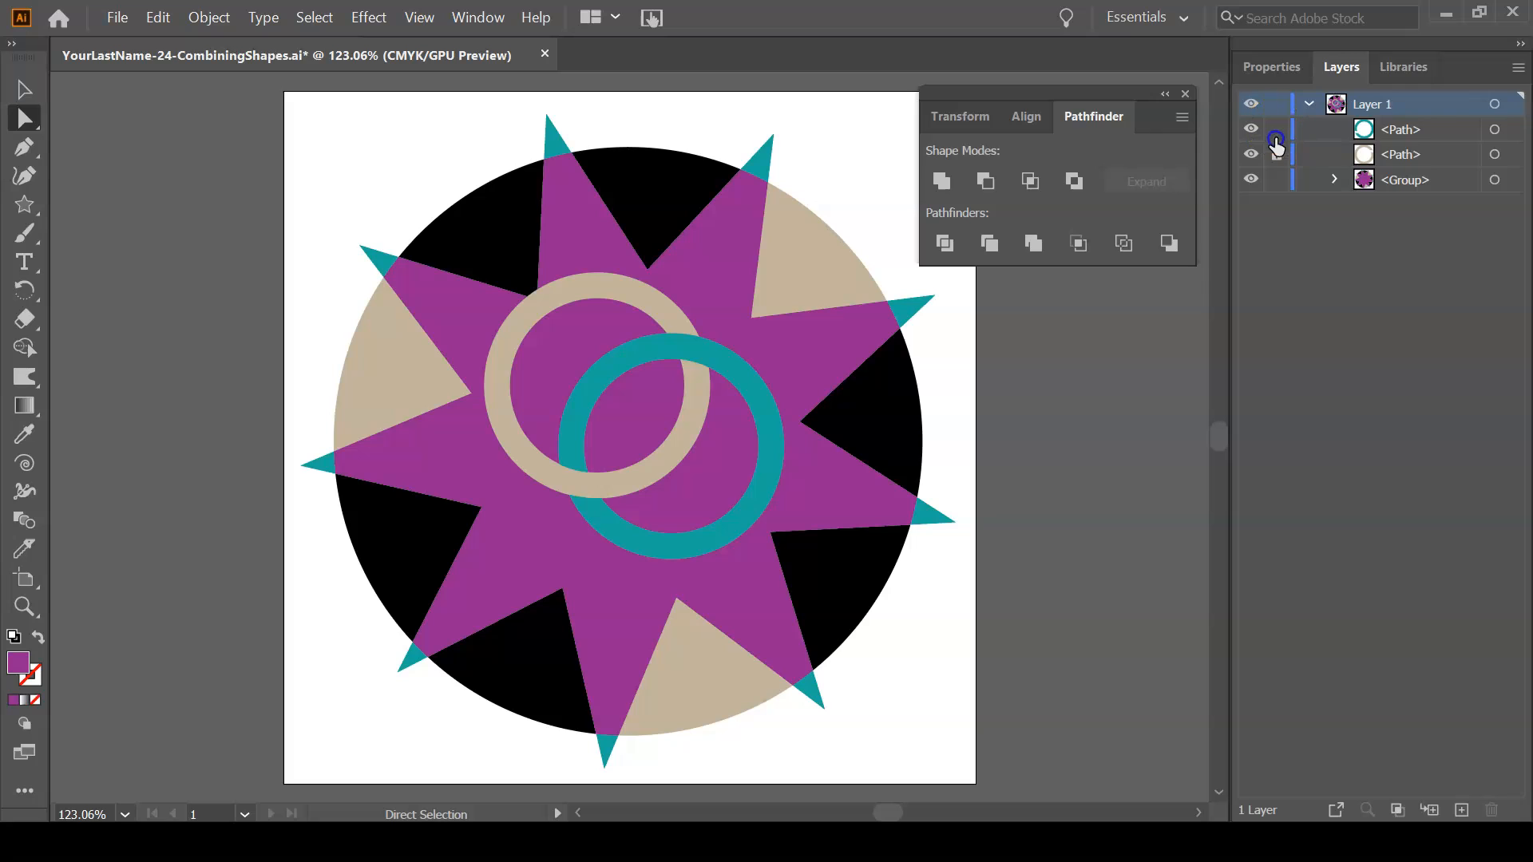
left_click(1412, 134)
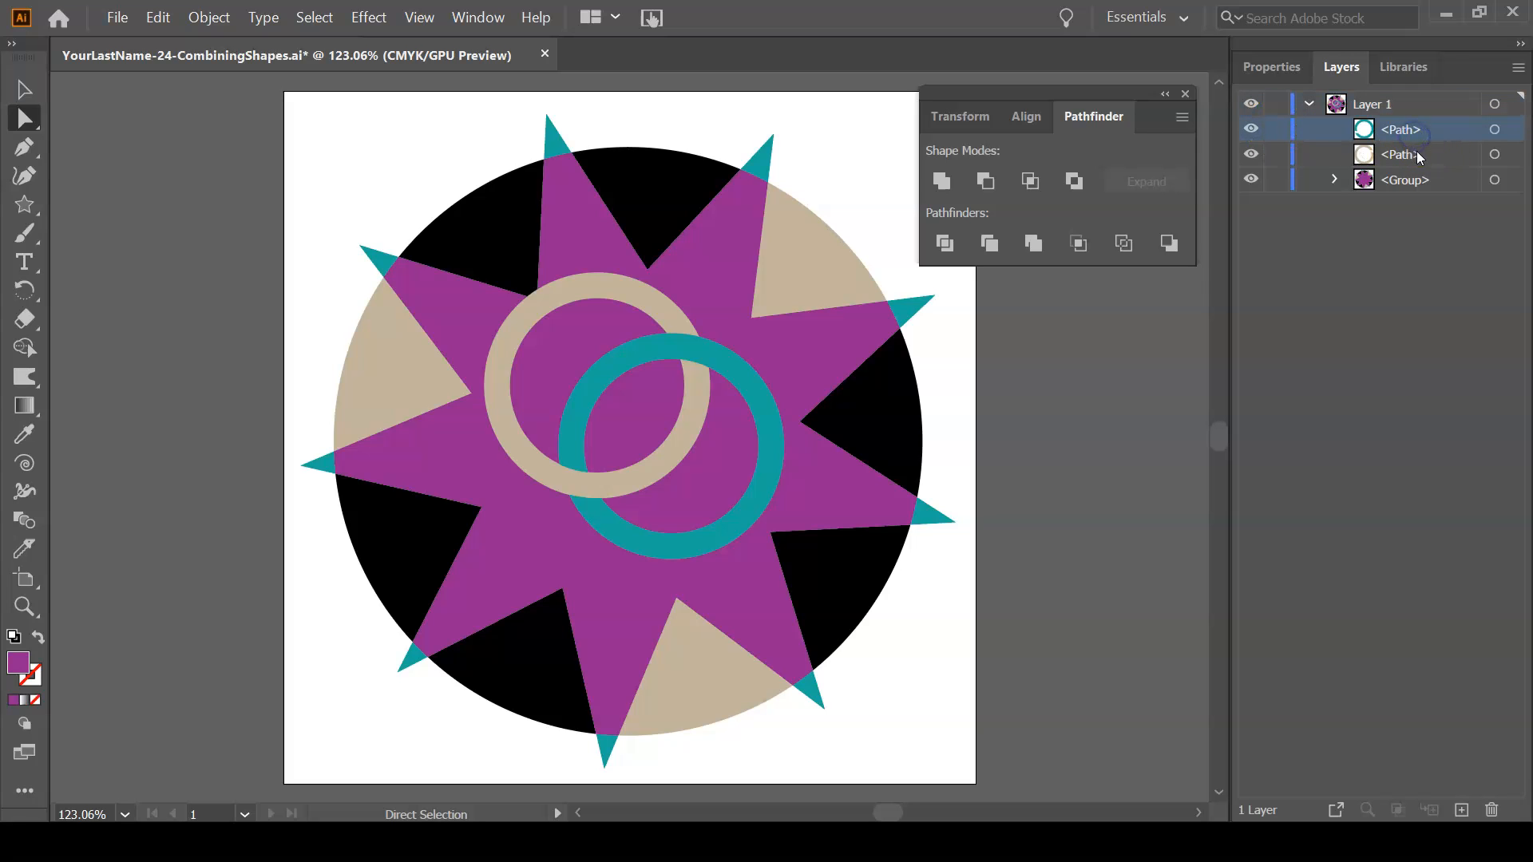
left_click(24, 91)
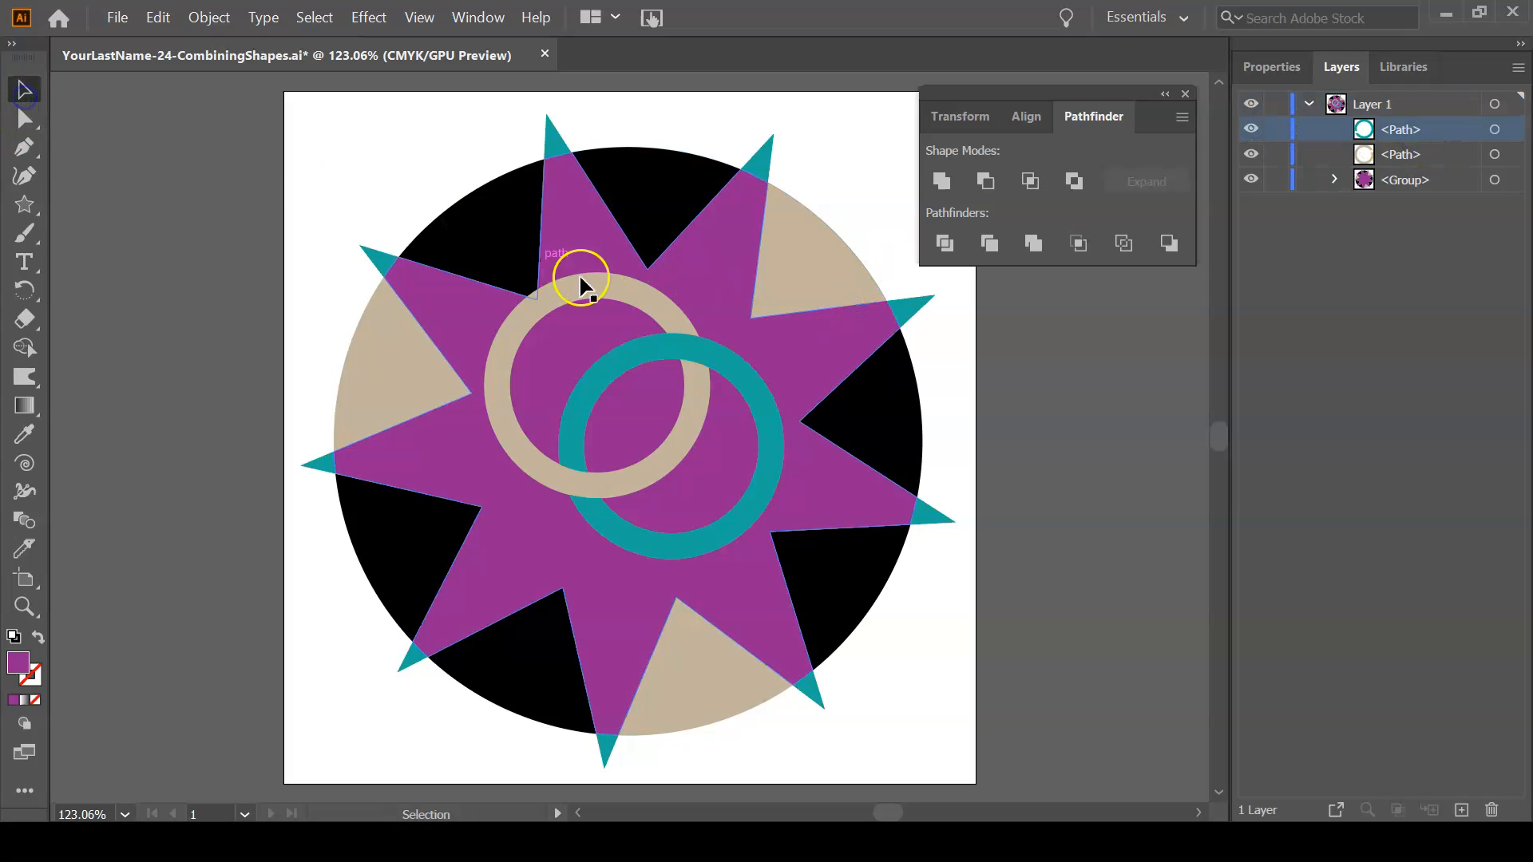
left_click(623, 286)
left_click(733, 374, "shift")
left_click_drag(733, 373, 733, 390)
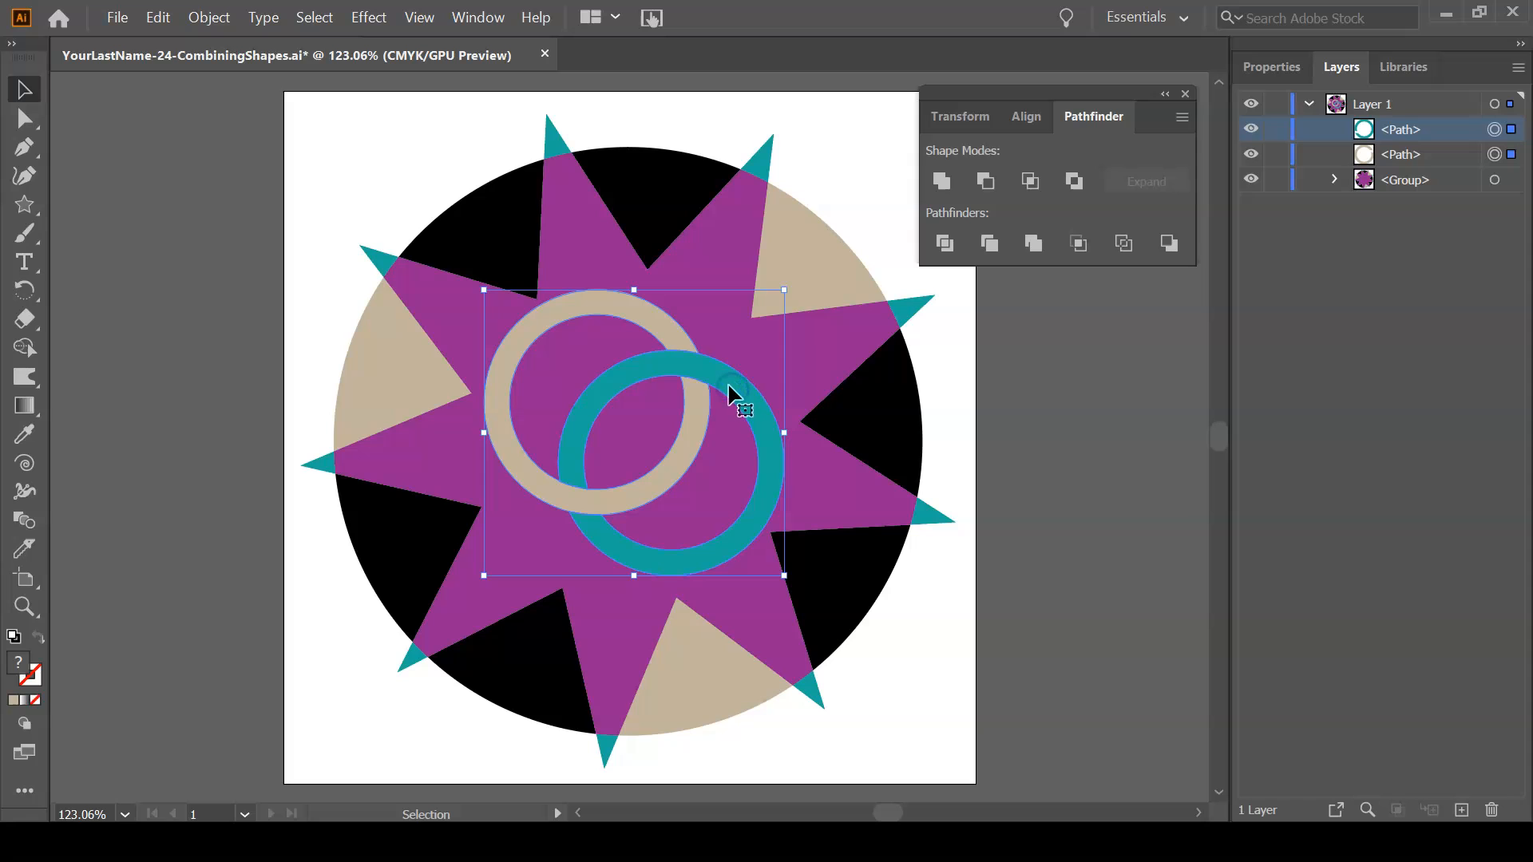
Scale both interlocking rings down slightly and nudge them toward the centre of the purple star
left_click_drag(784, 575, 774, 566)
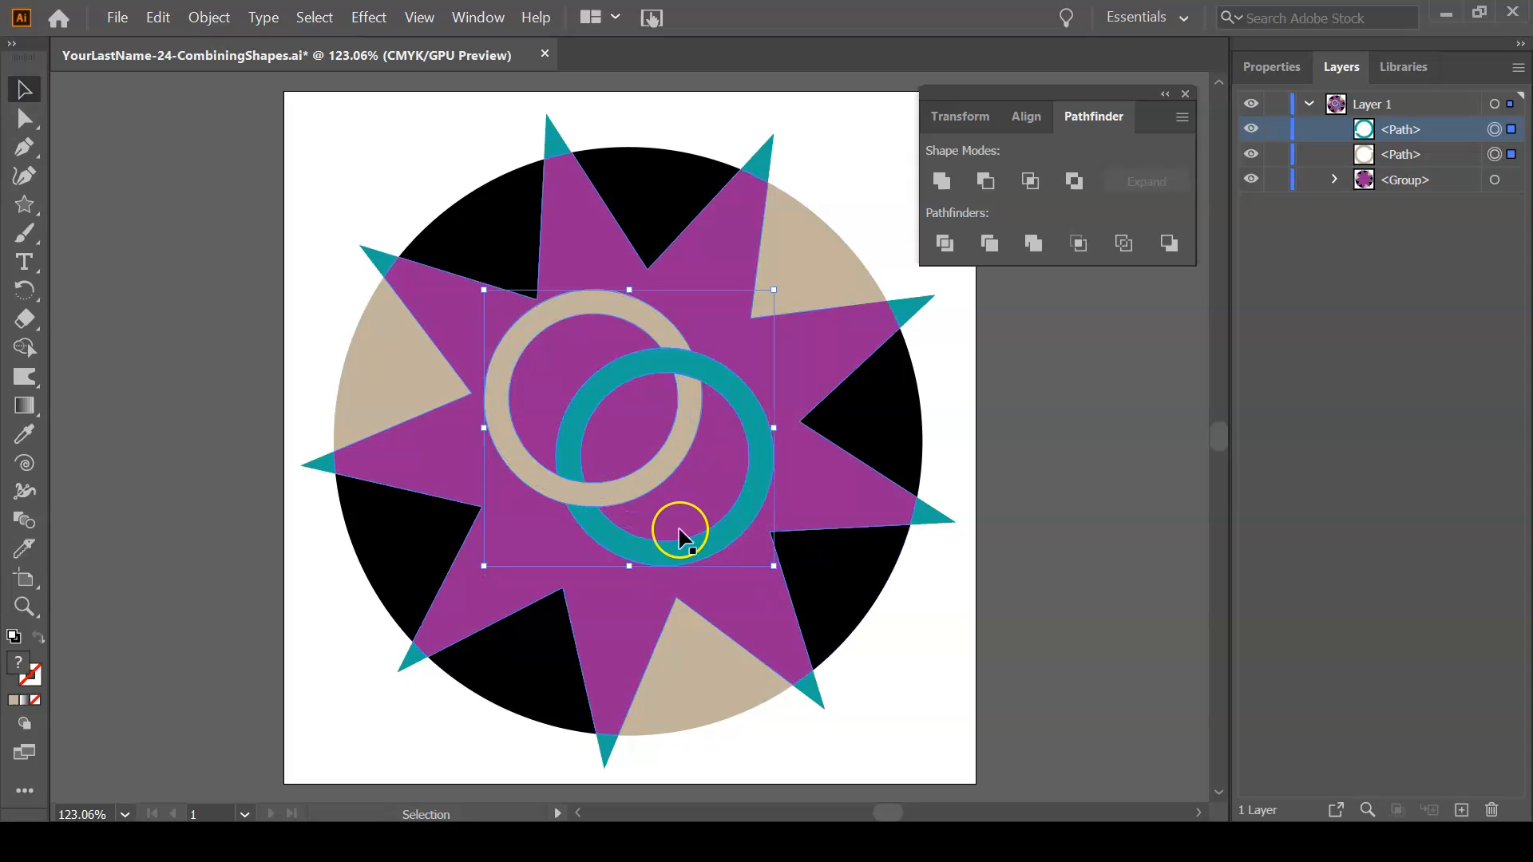
key("Right")
key("Right")
key("Right")
key("Right")
key("Right")
key("Right")
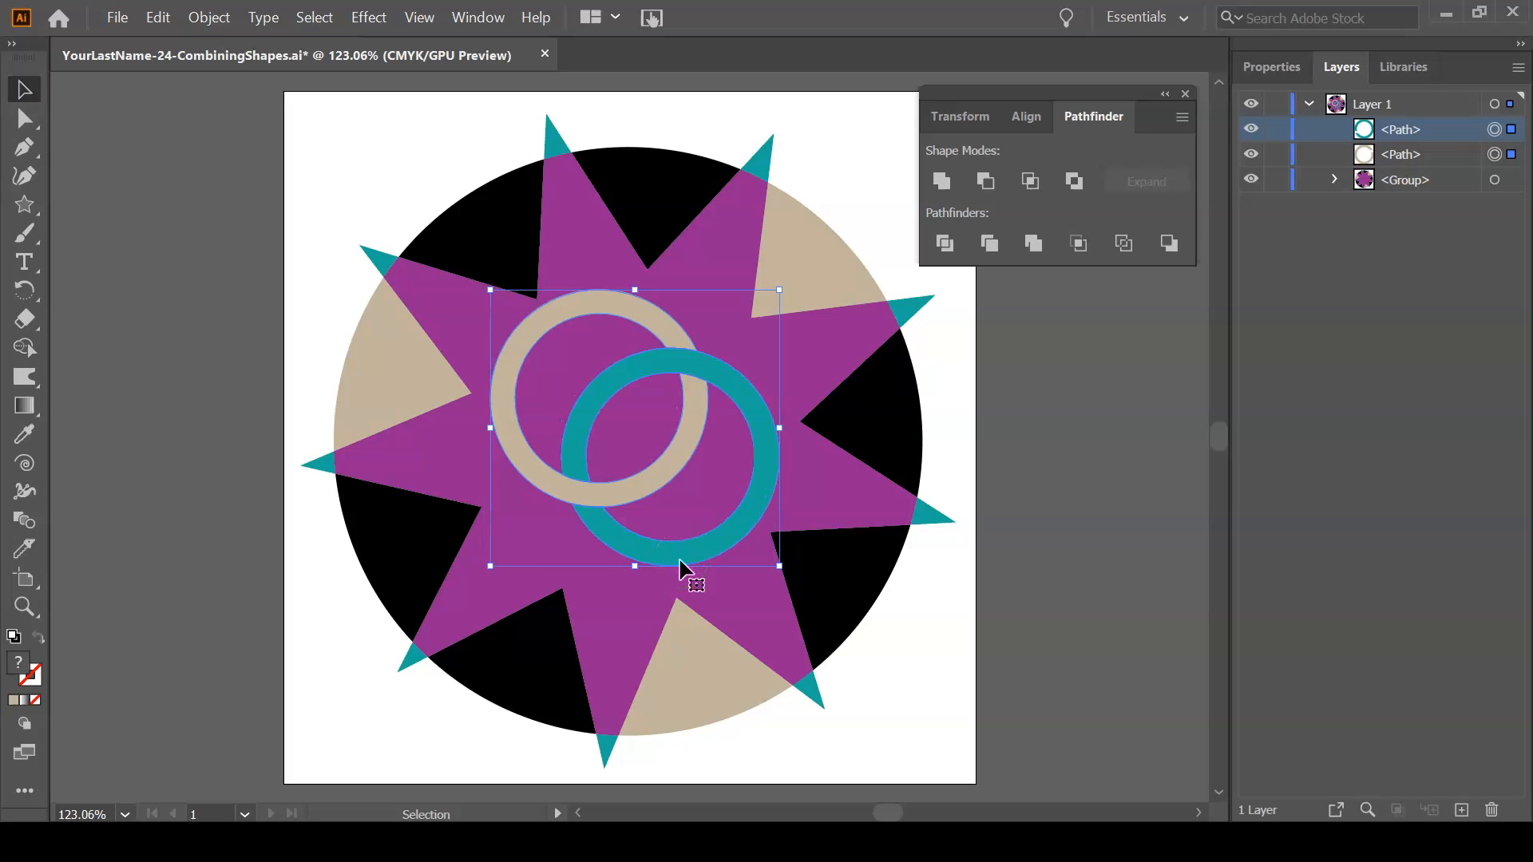
key("Down")
key("Down")
key("Down")
key("Down")
key("Left")
left_click(680, 345)
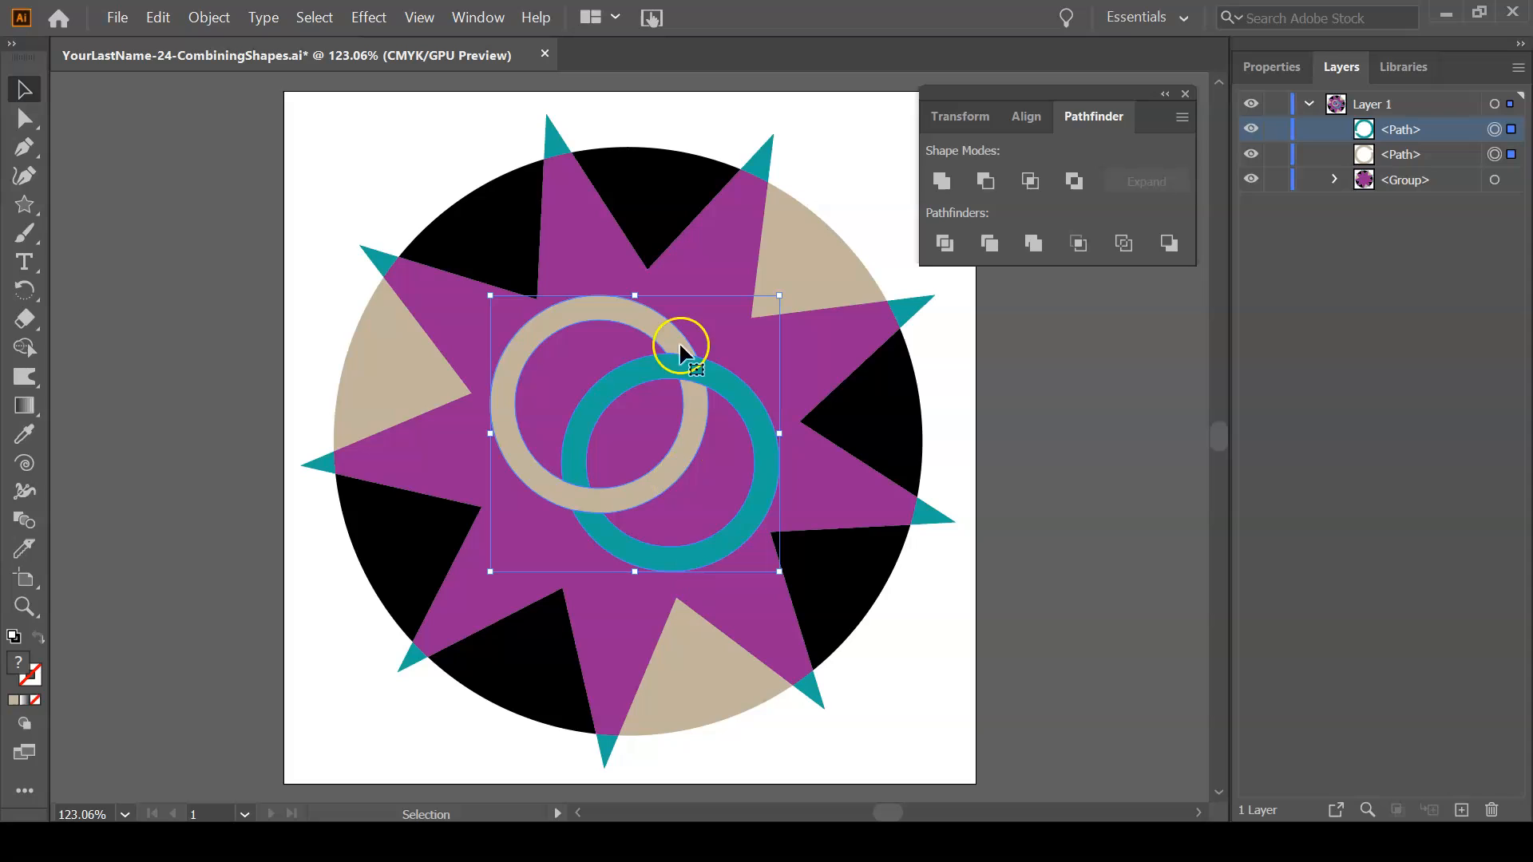
Deselect the rings, save the document, and start a Save for Web (Legacy) export
left_click(1118, 442)
key("ctrl+s")
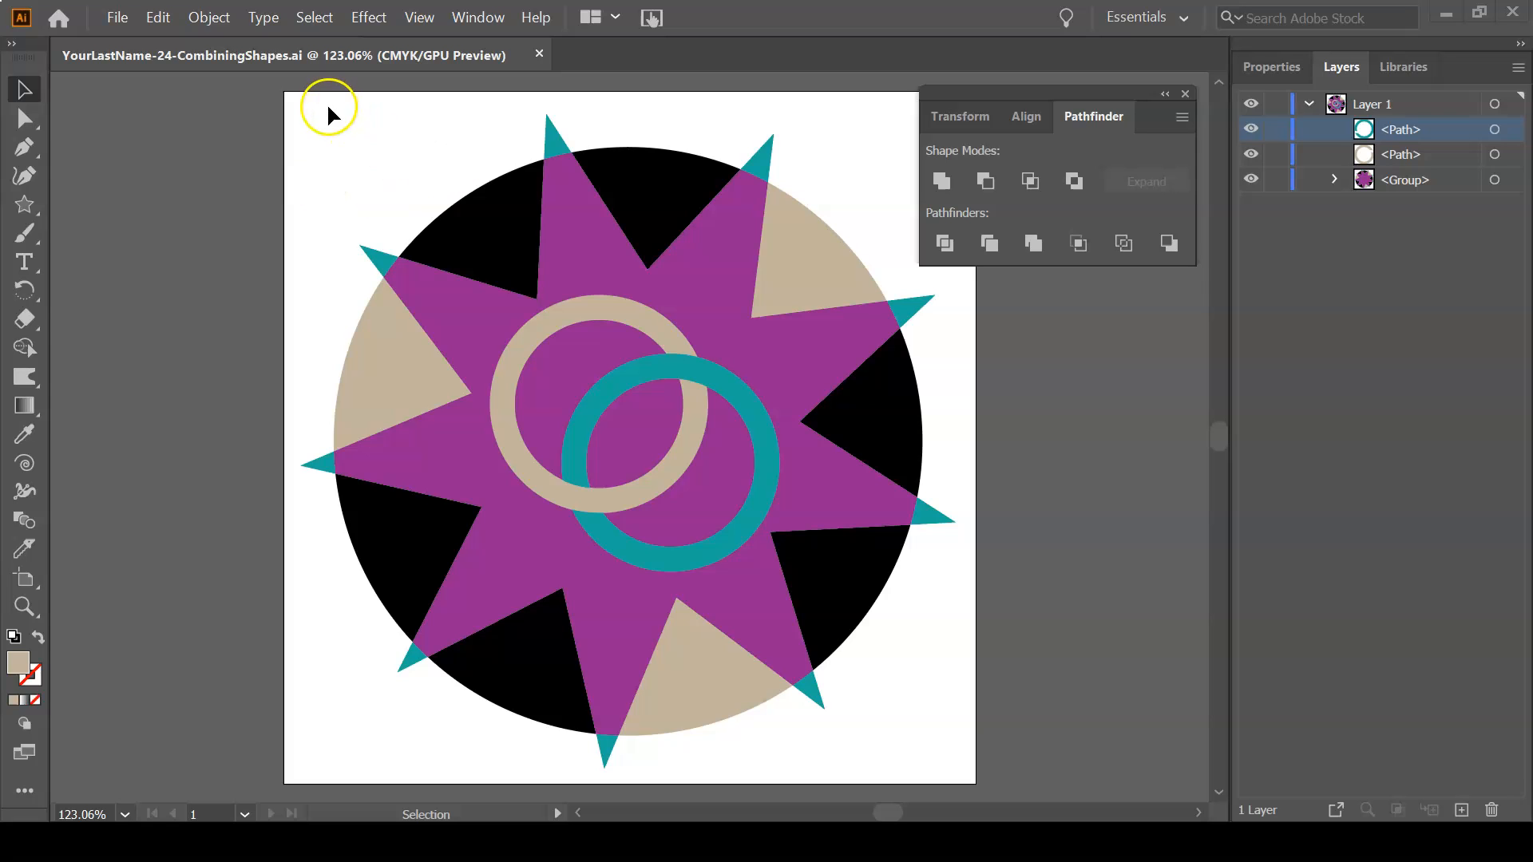
left_click(113, 16)
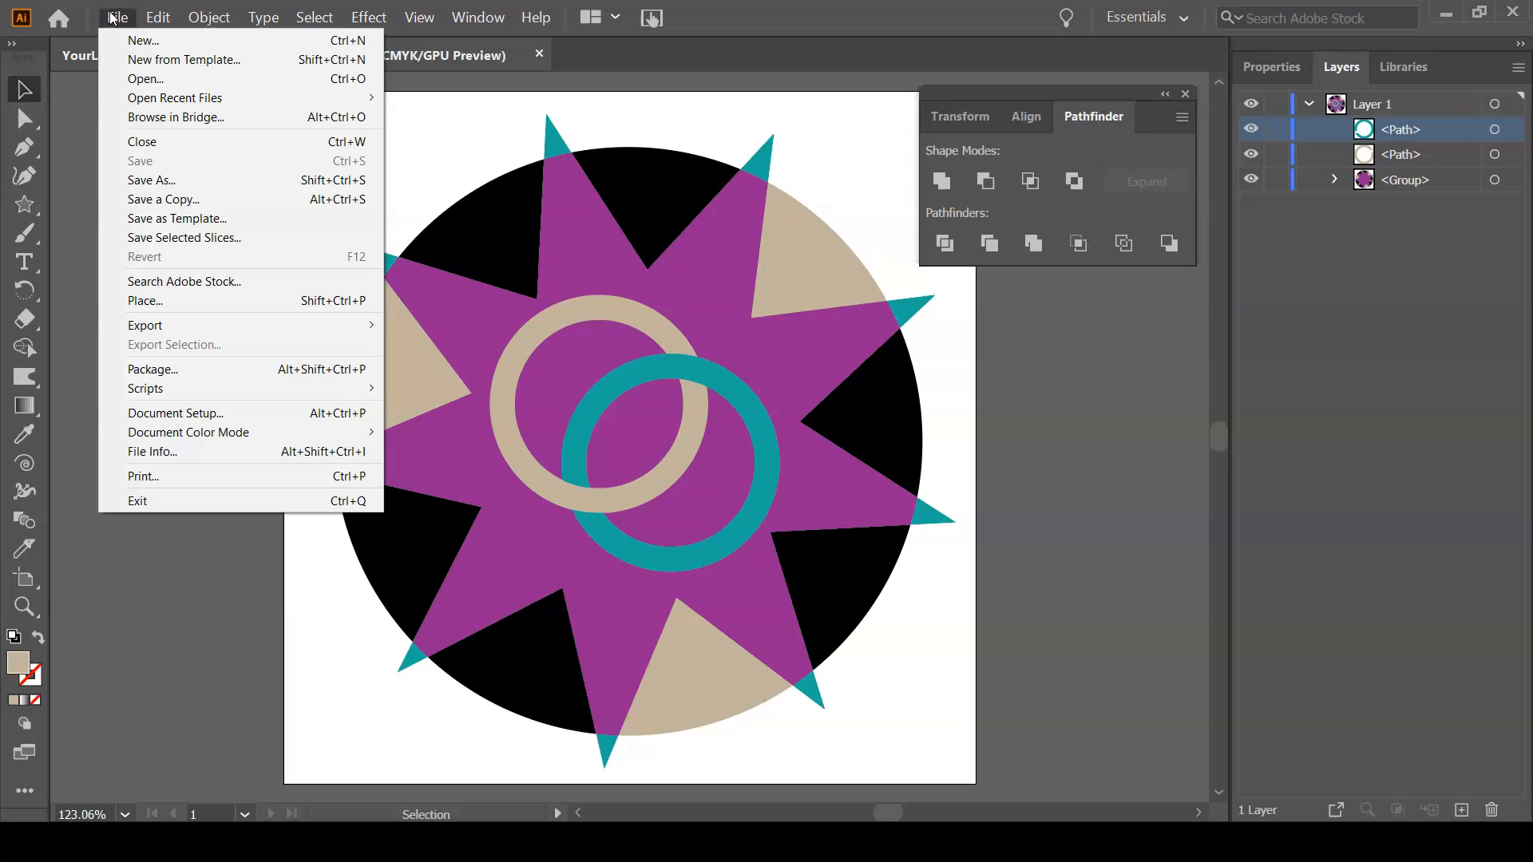
mouse_move(171, 323)
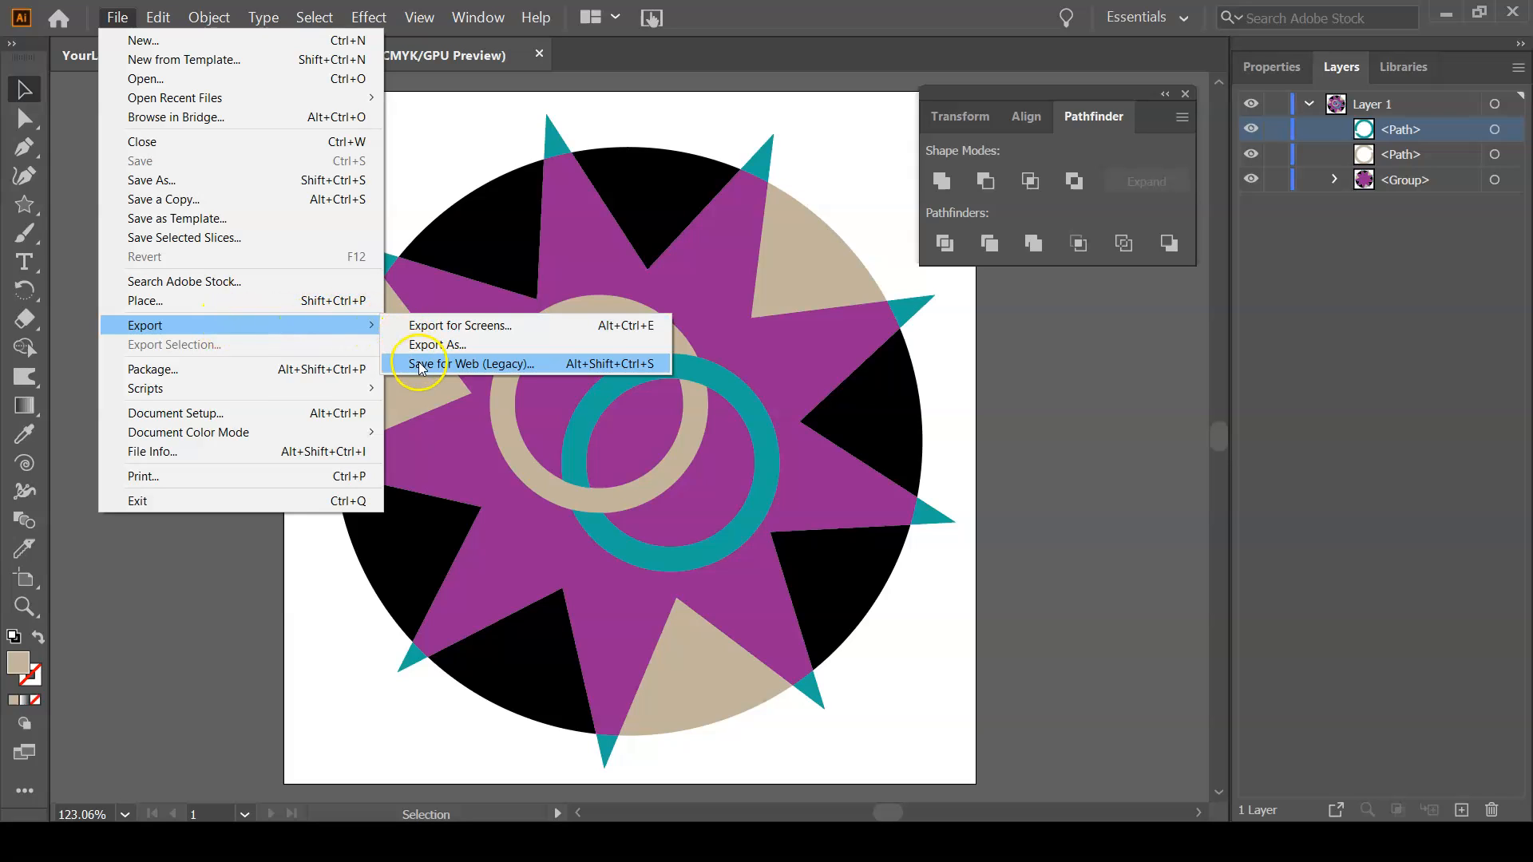
left_click(540, 366)
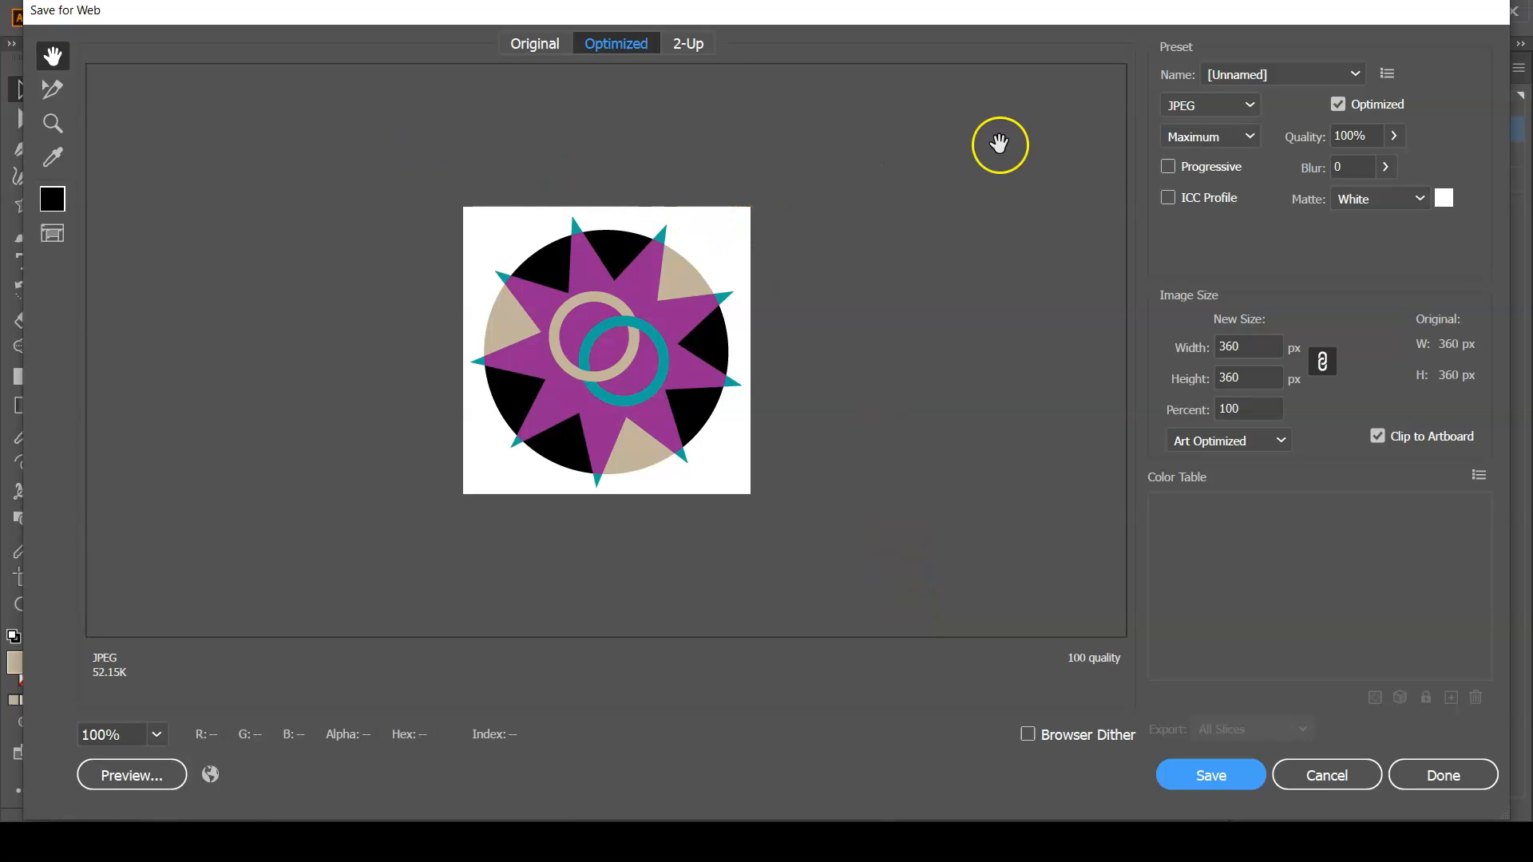
Set the web export to PNG-8 with transparency and scale the image to 50 percent
left_click(1236, 105)
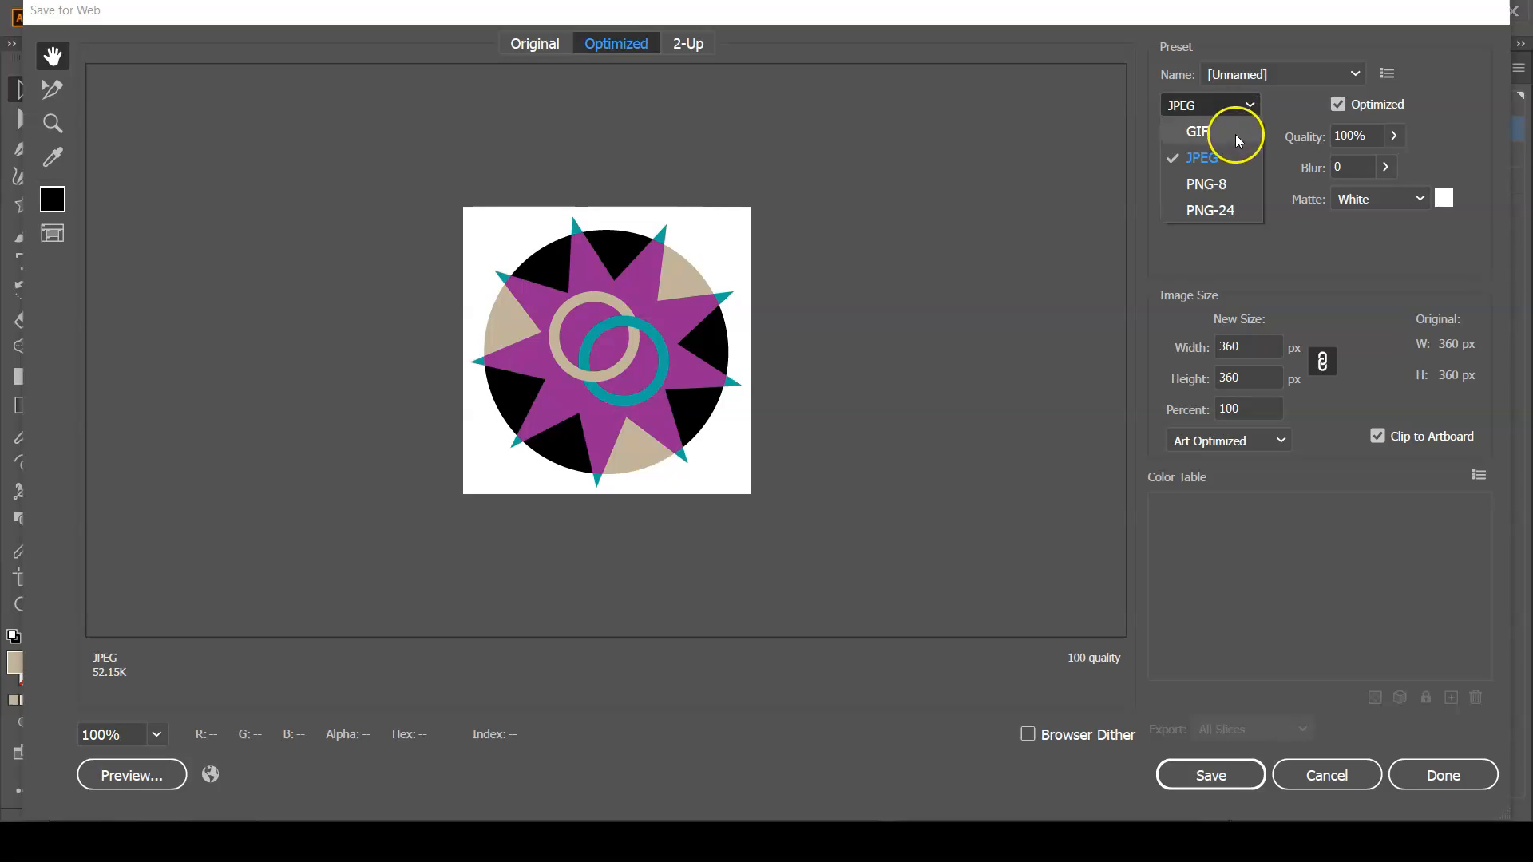
left_click(1238, 188)
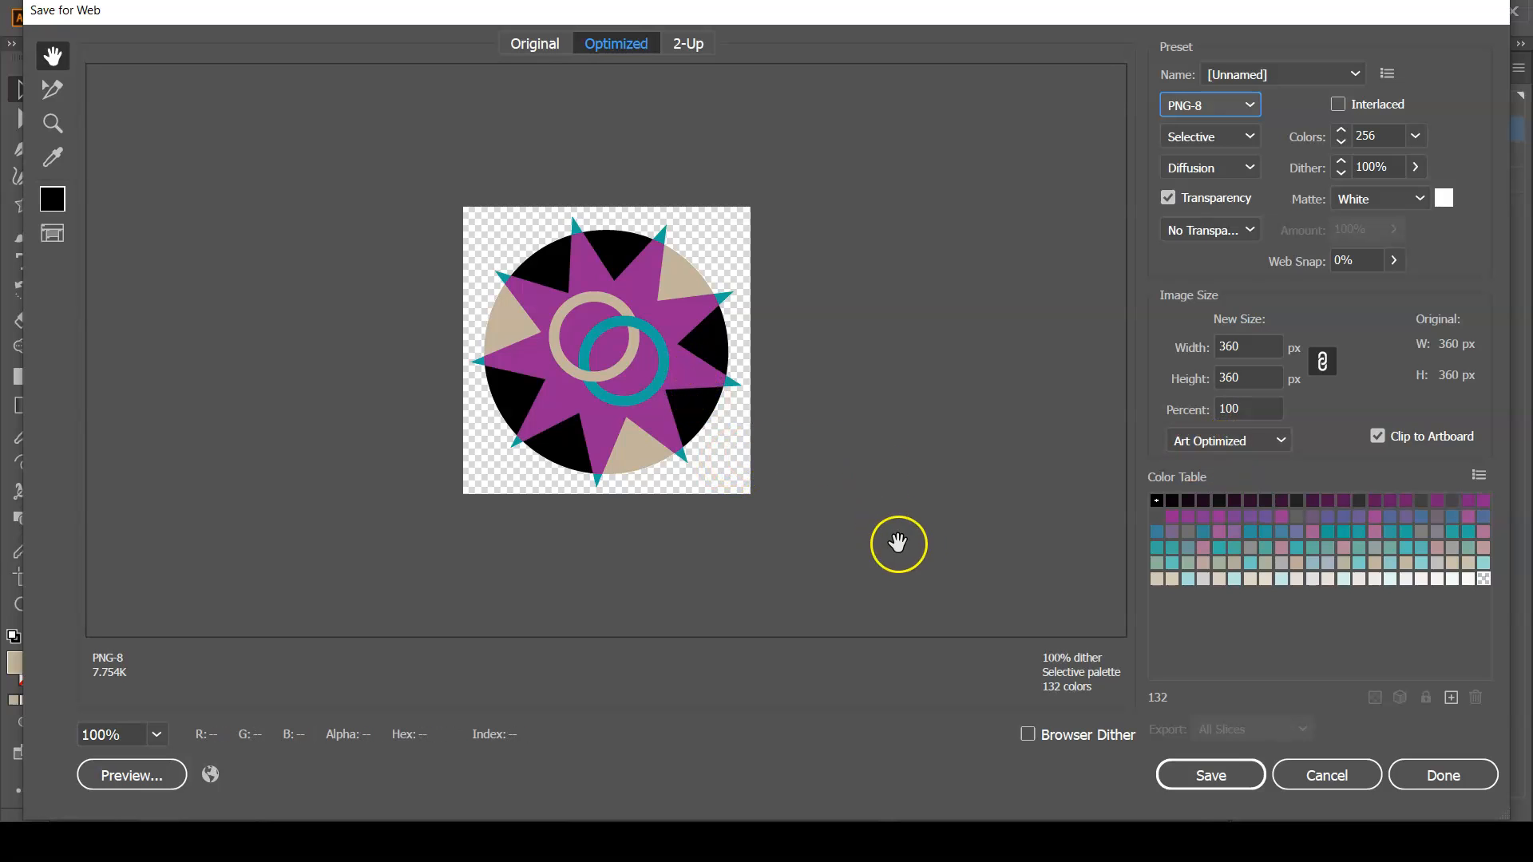
left_click(1168, 200)
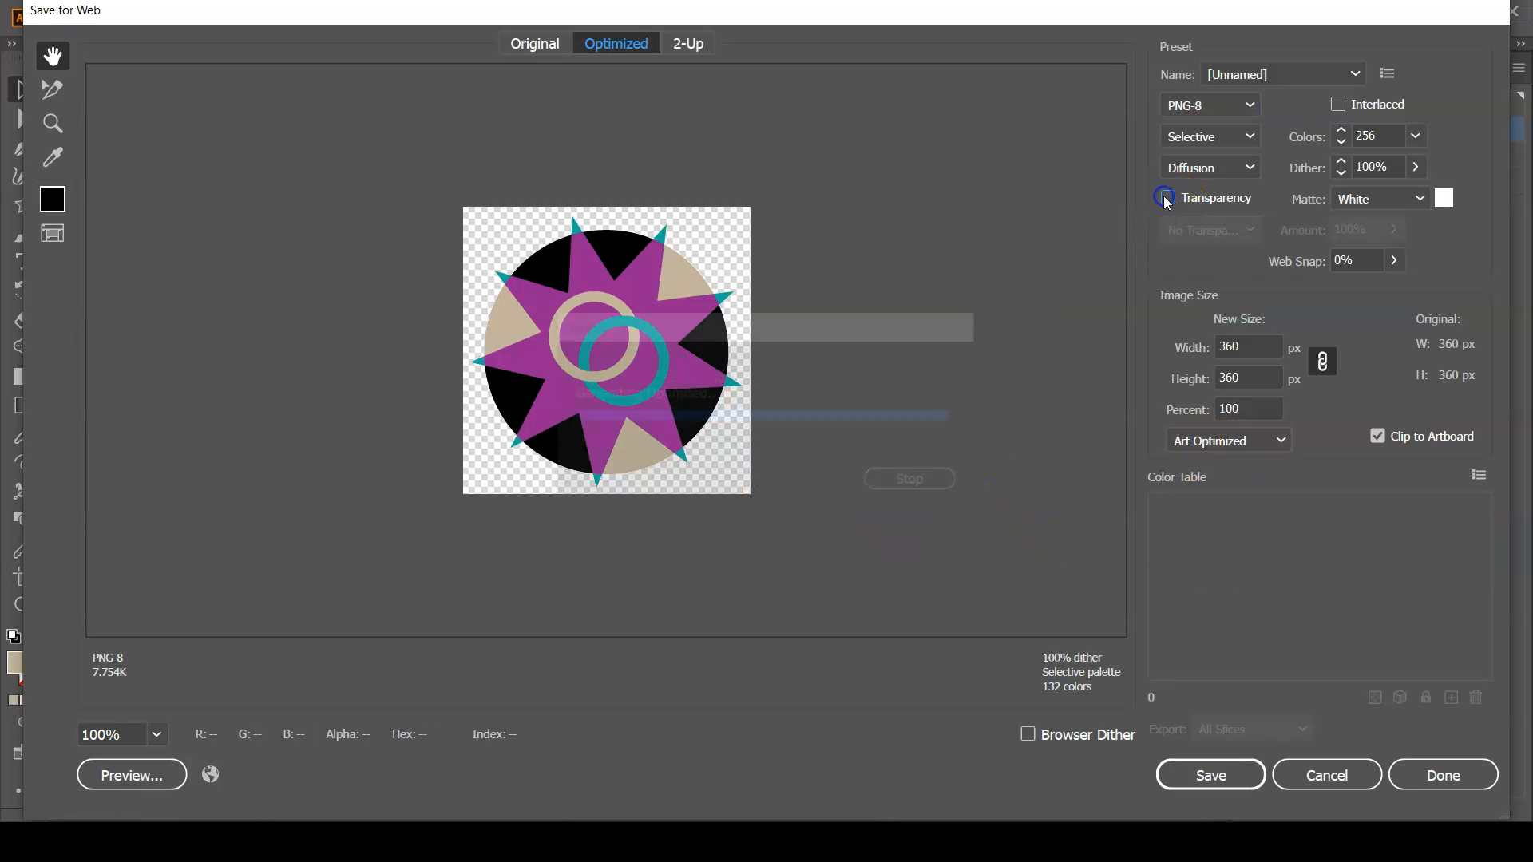
left_click(1169, 200)
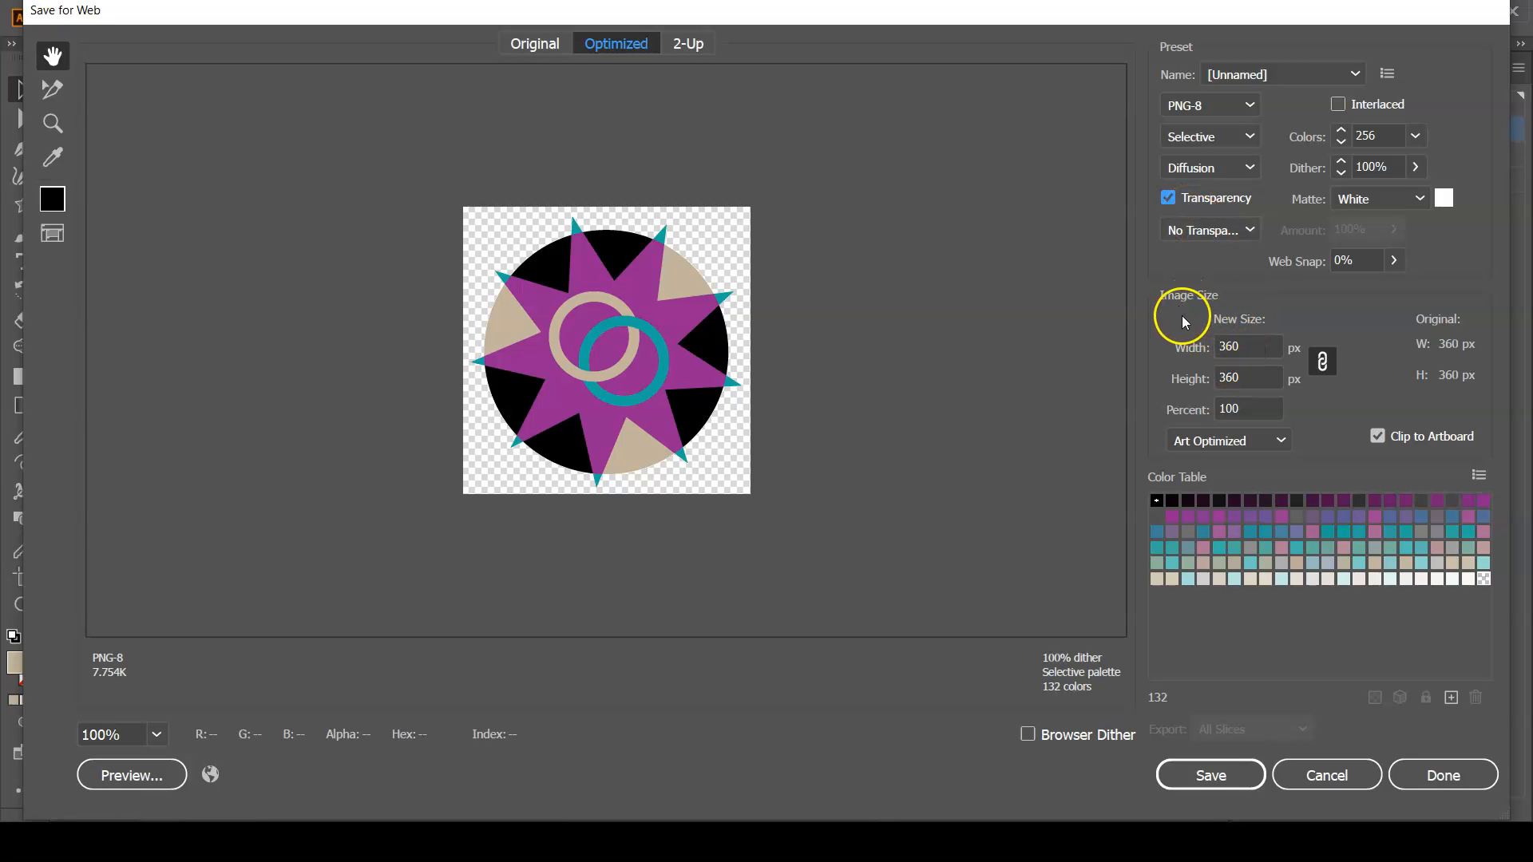
left_click(1243, 409)
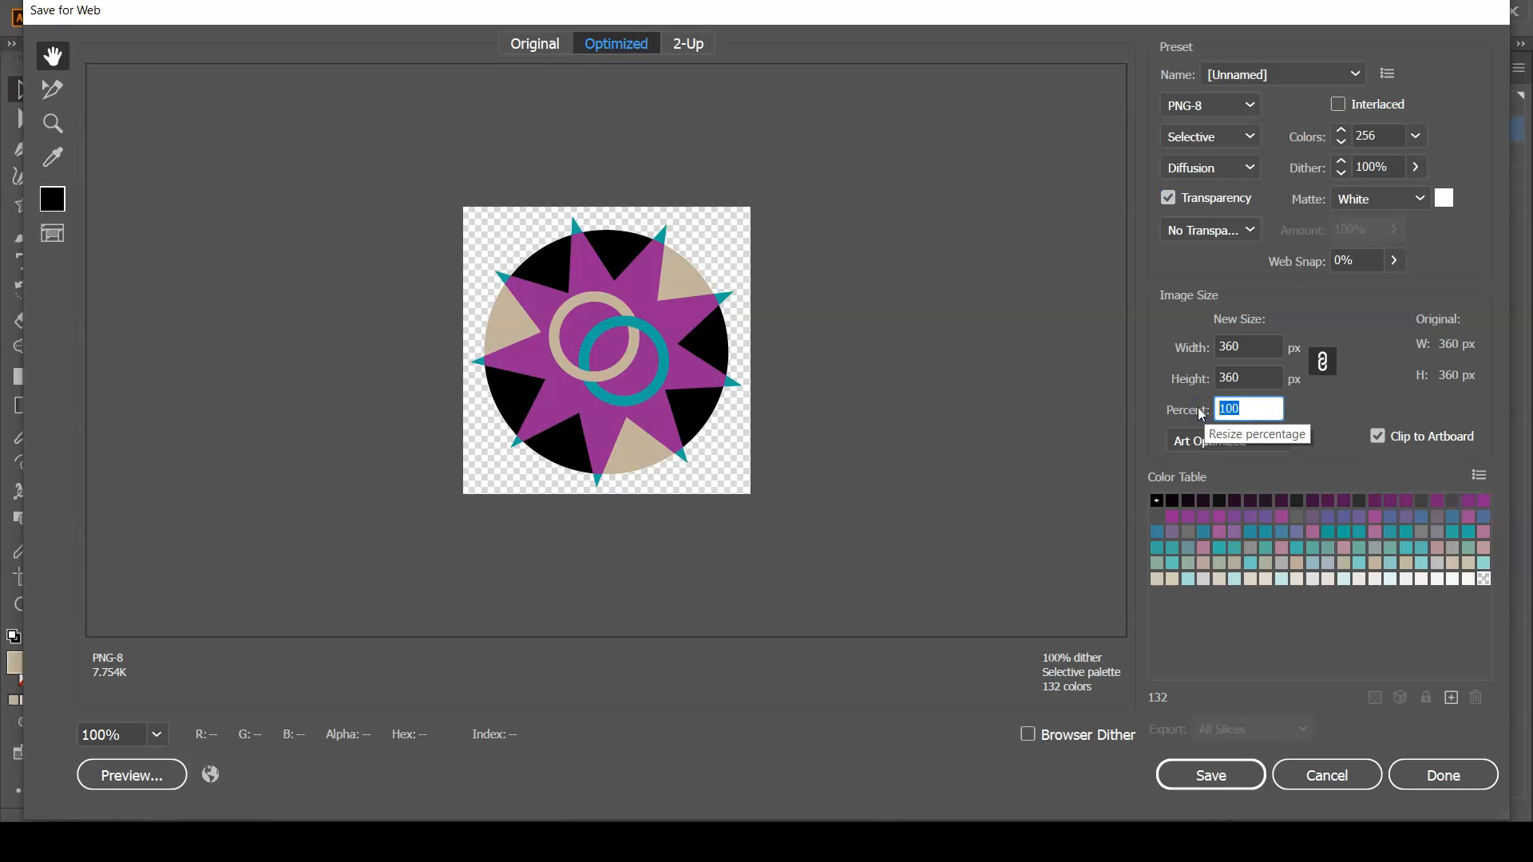
type("50")
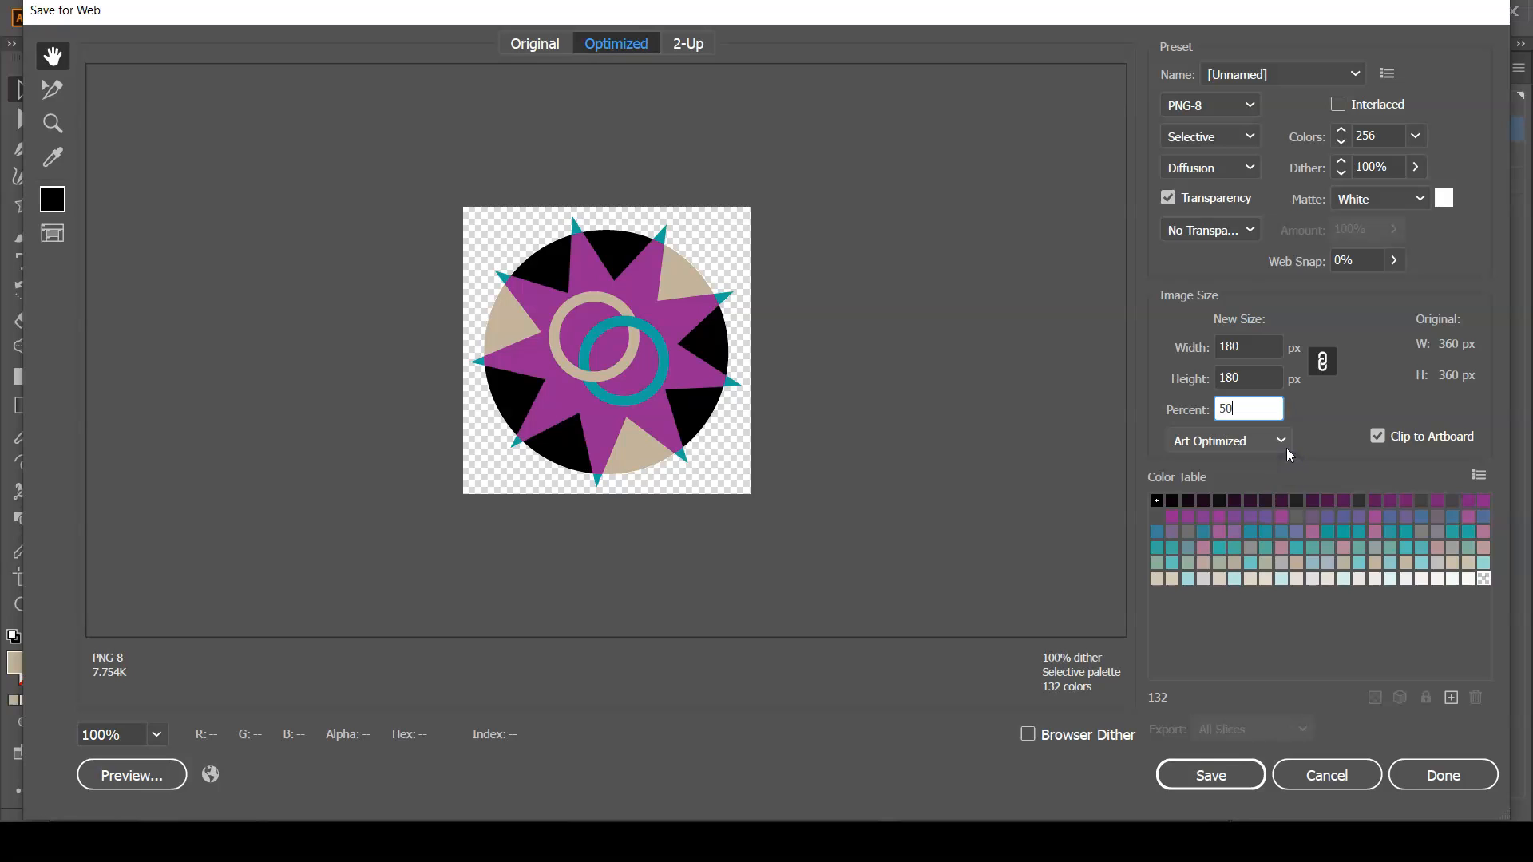
Save the optimized image as YourLastName-15-CombiningShapes.png in the Lab15-Ai-CombiningObjects folder and close the document
left_click(1234, 780)
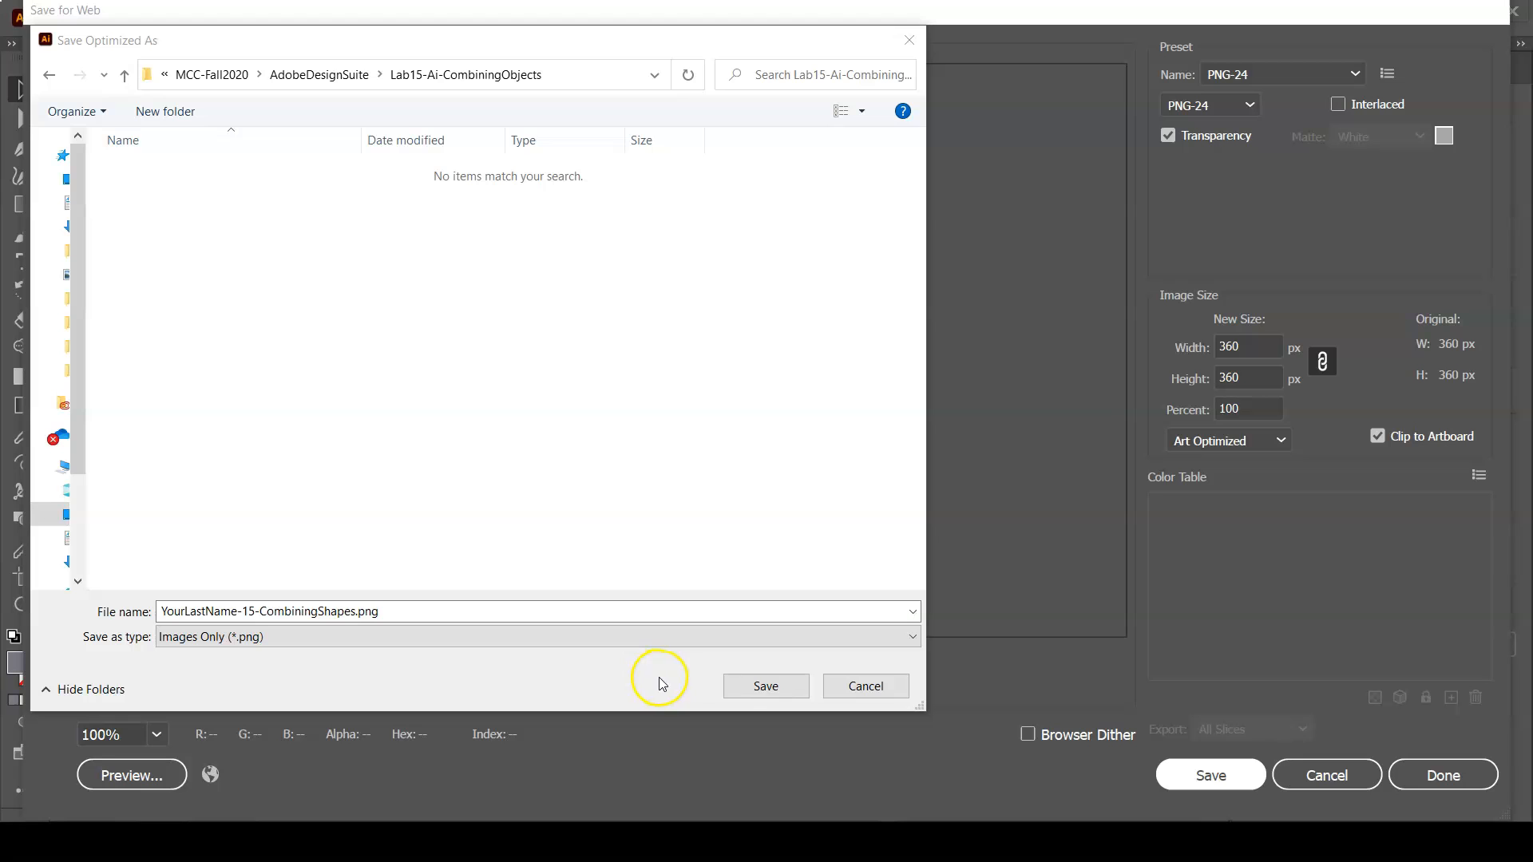
left_click(765, 686)
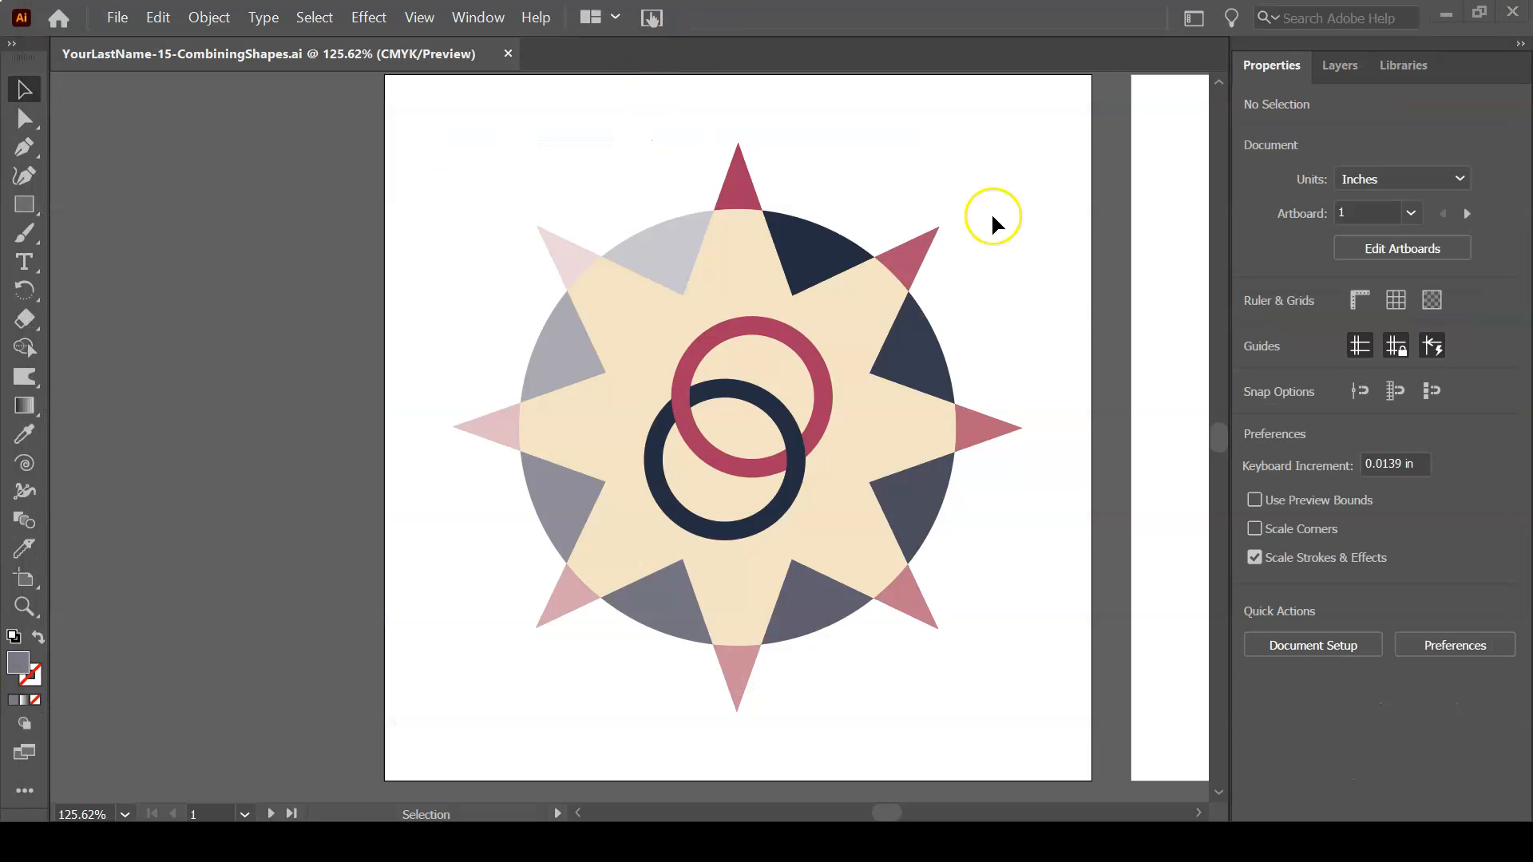
left_click(508, 54)
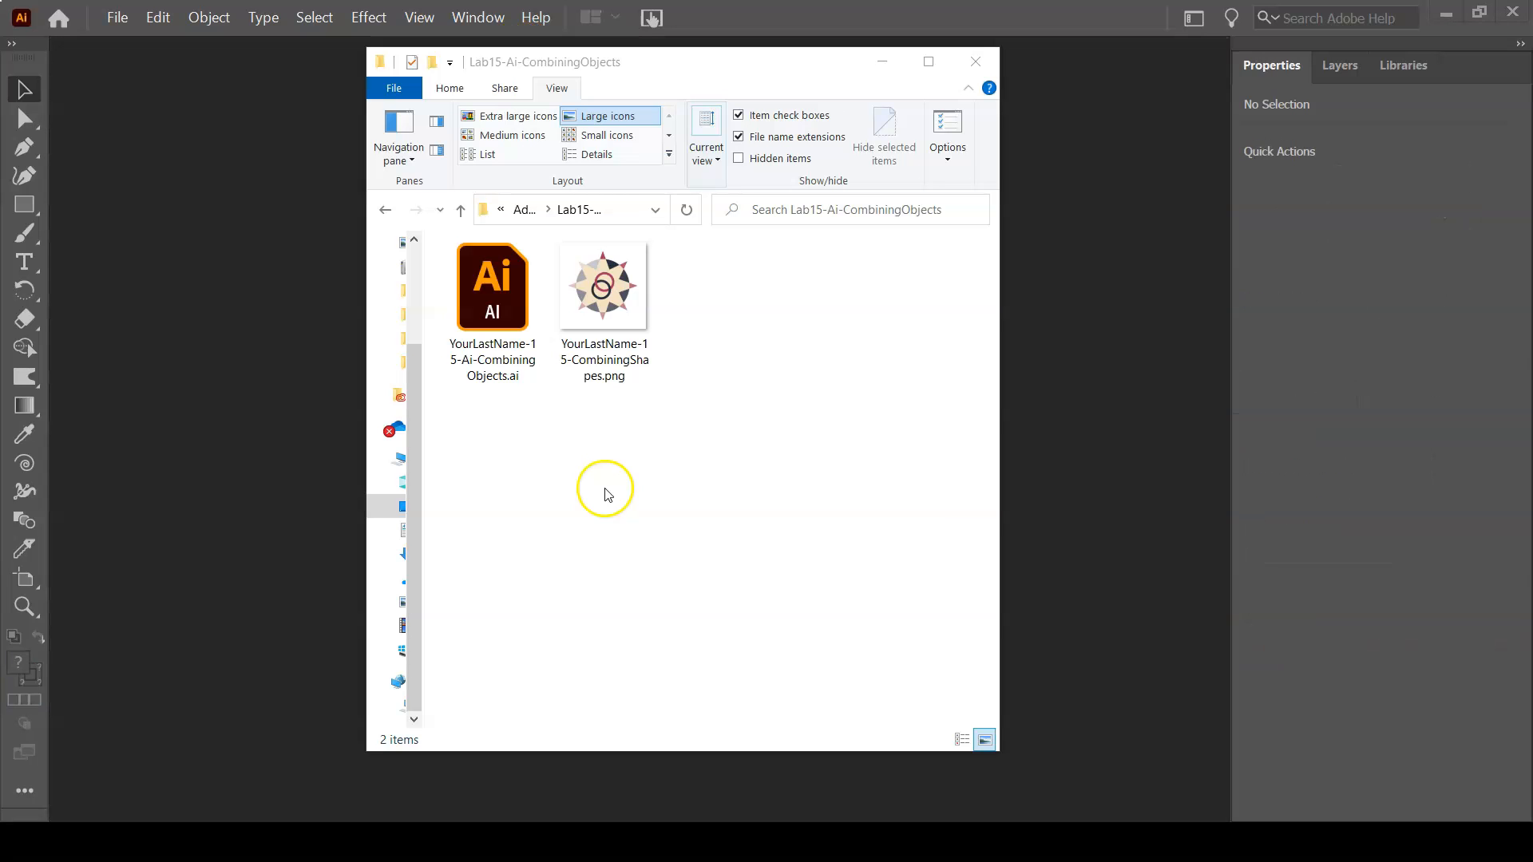
In File Explorer, compress the lab's AI and PNG files together into YourLastName-15-CombiningShapes.zip
left_click(605, 485)
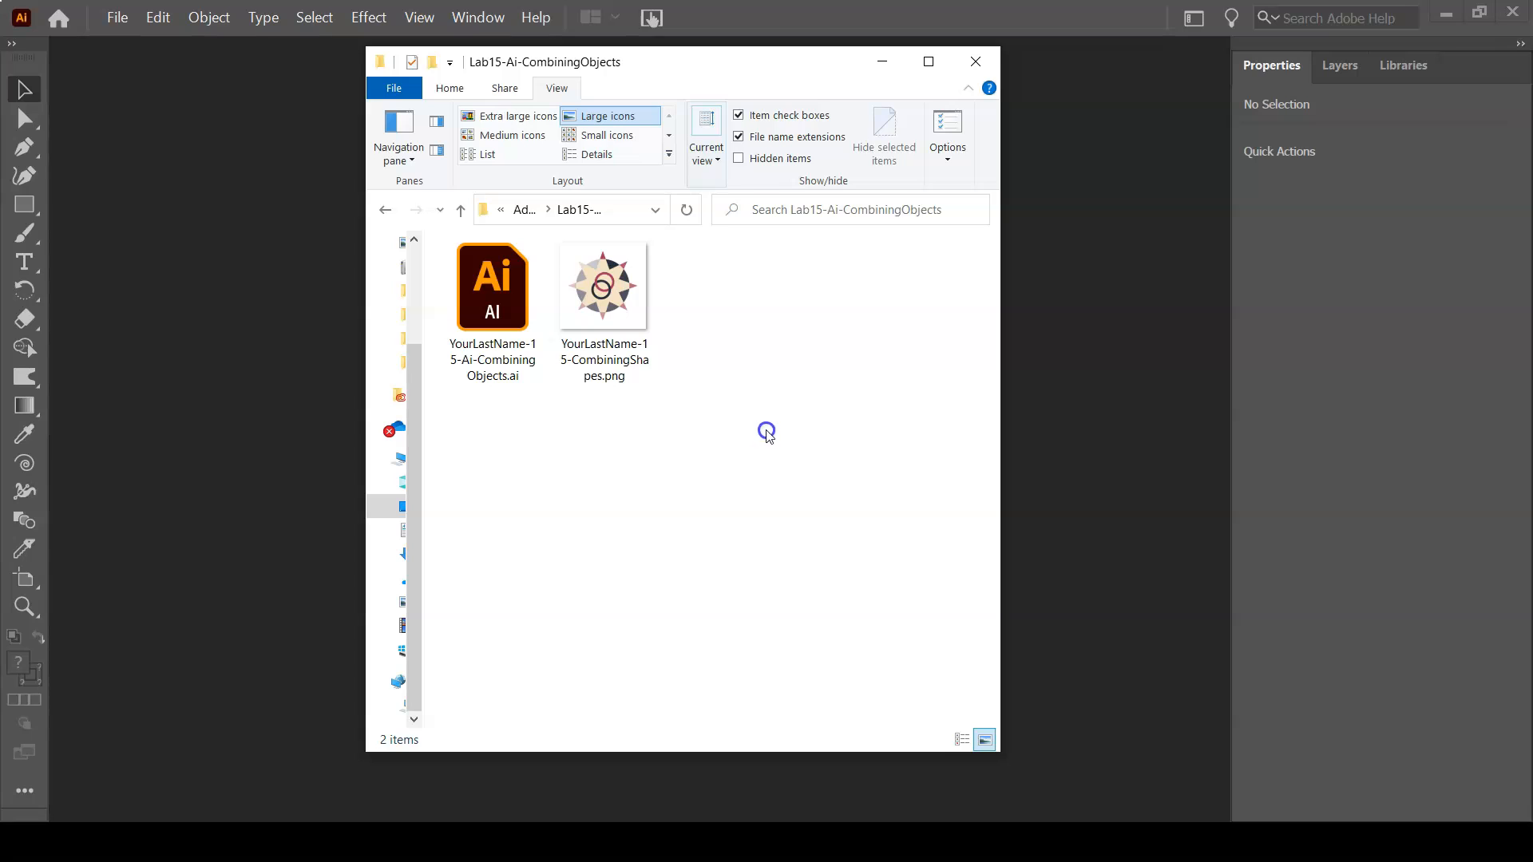
left_click(645, 565)
left_click_drag(742, 275, 486, 314)
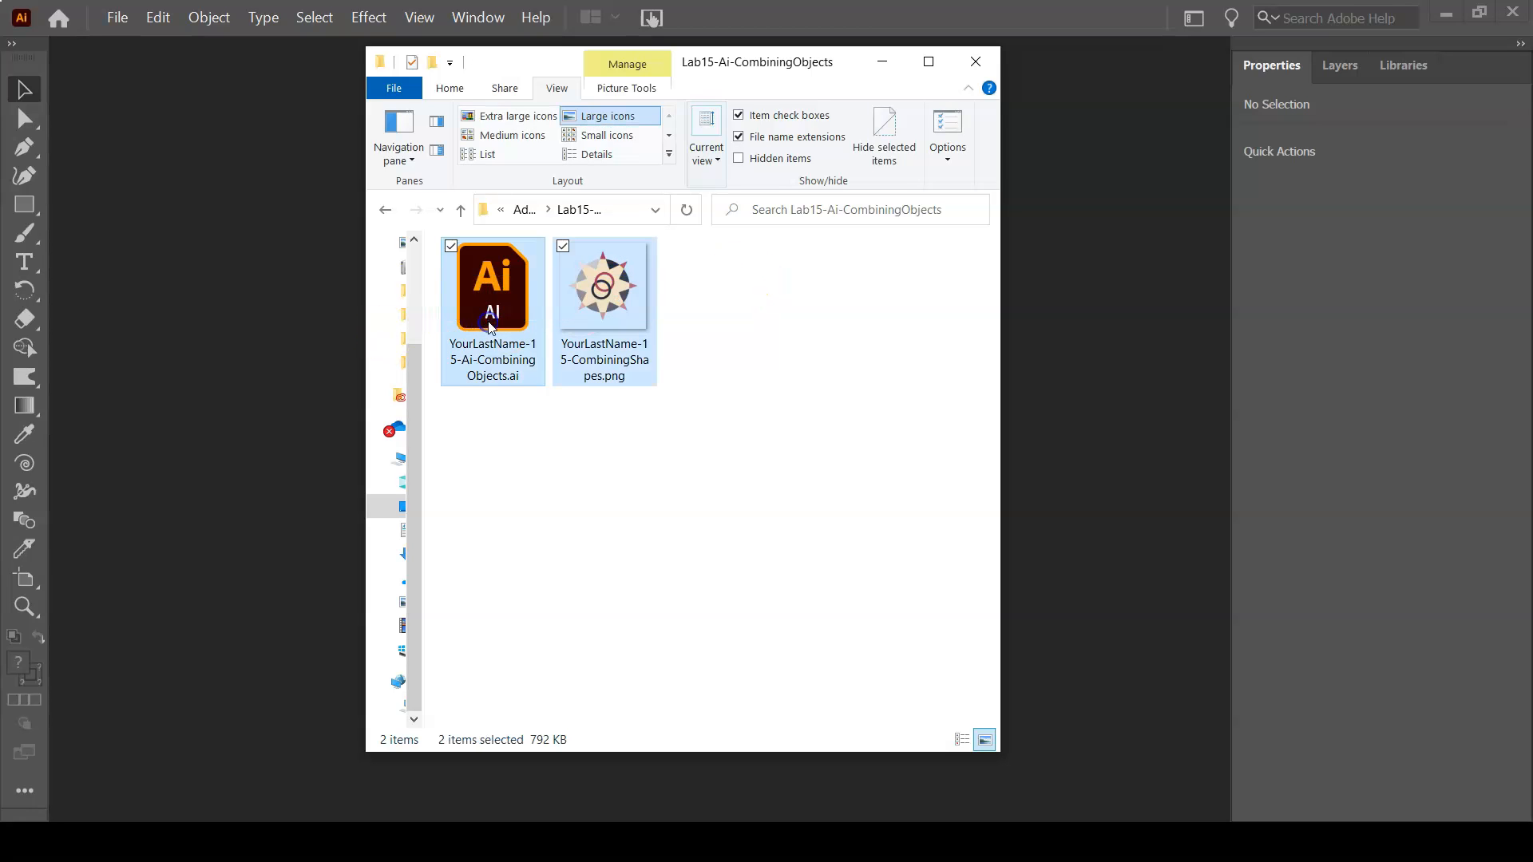
right_click(608, 298)
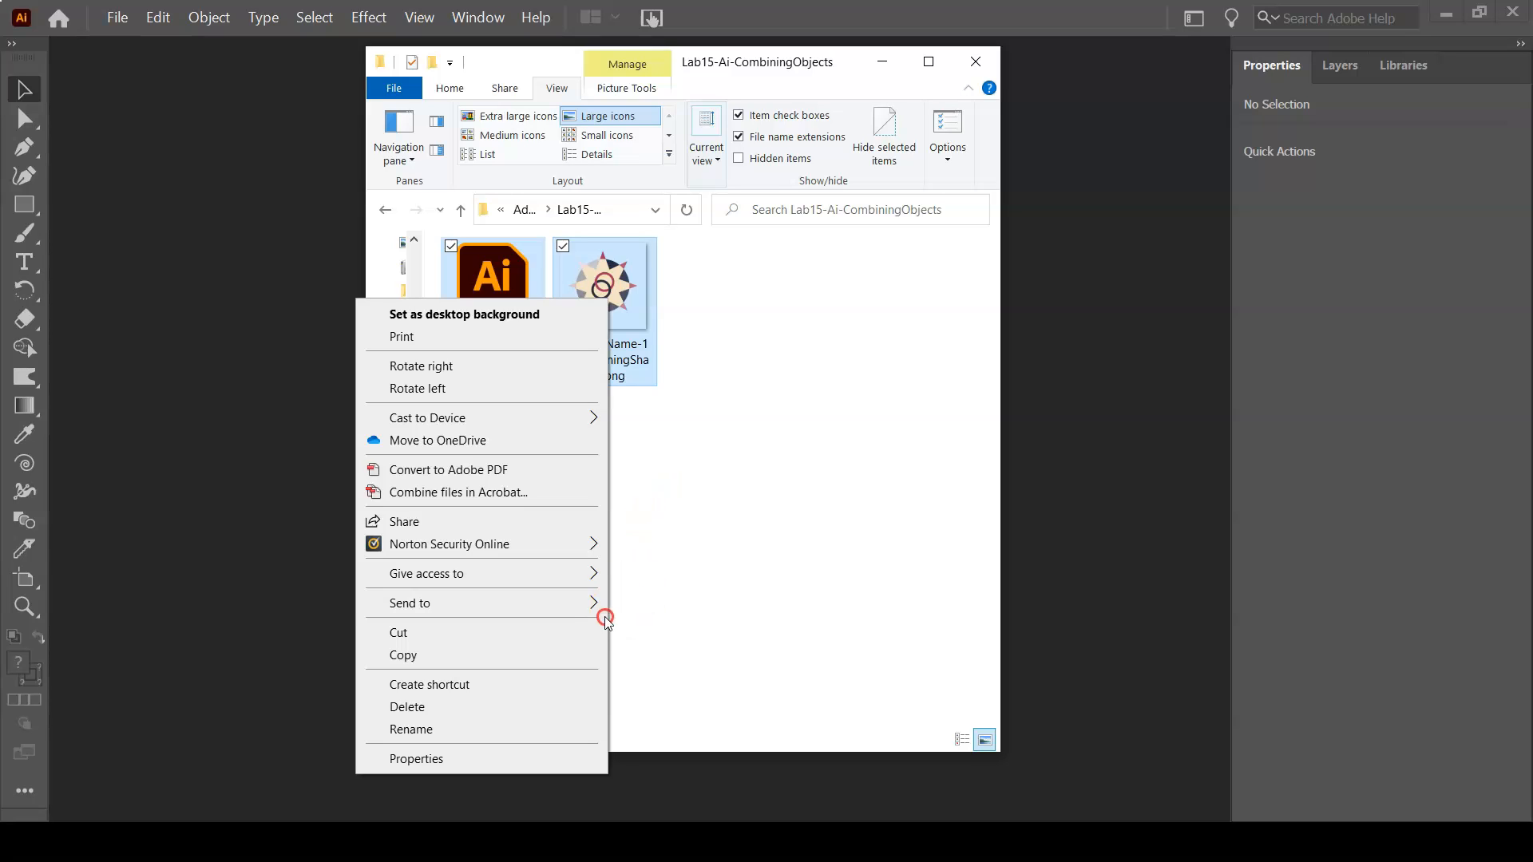
mouse_move(599, 603)
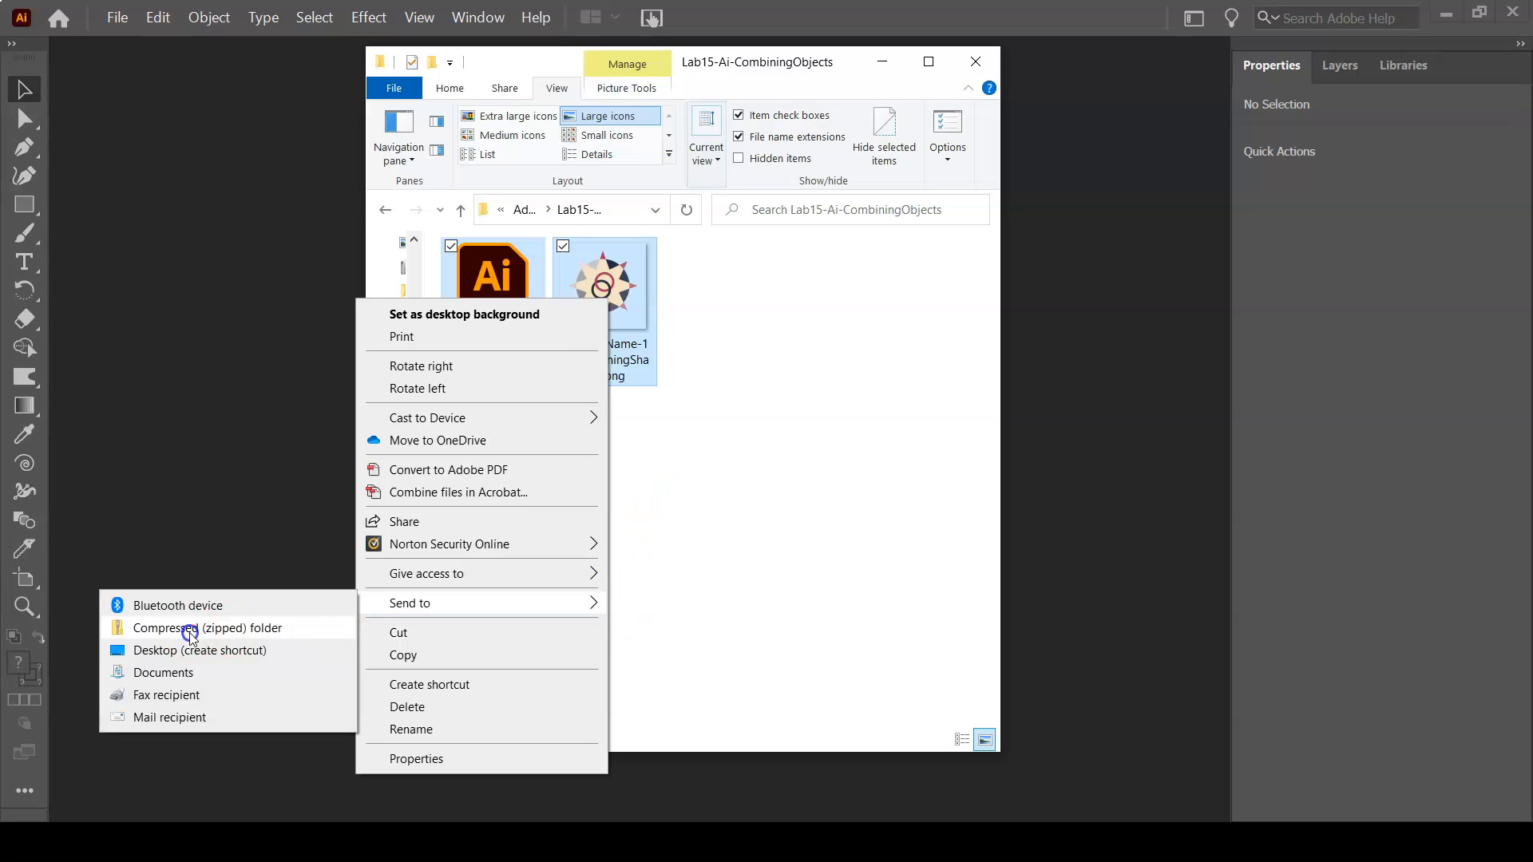
left_click(189, 629)
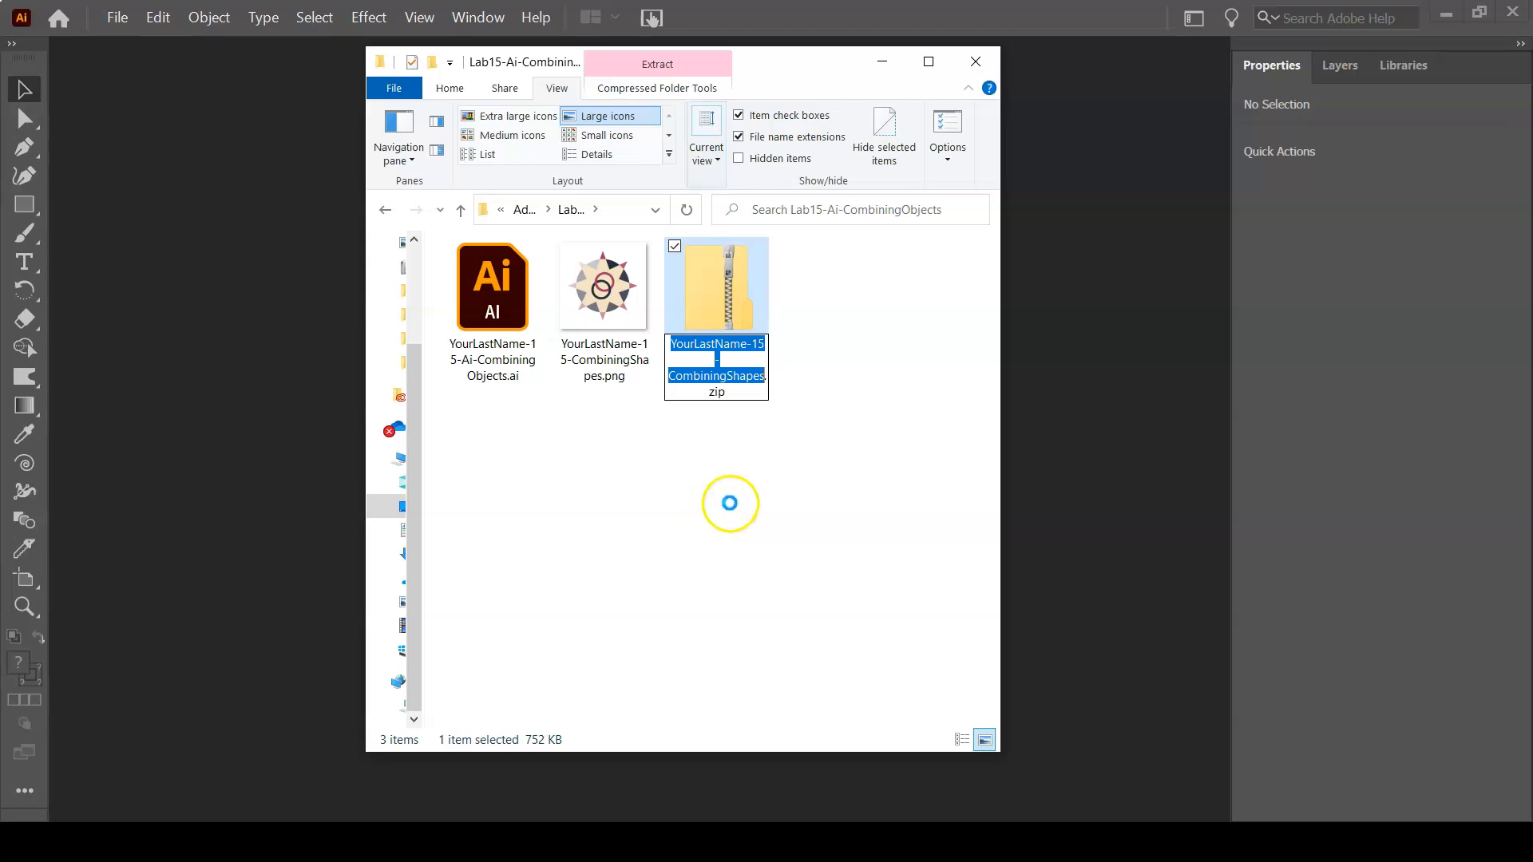
left_click(713, 426)
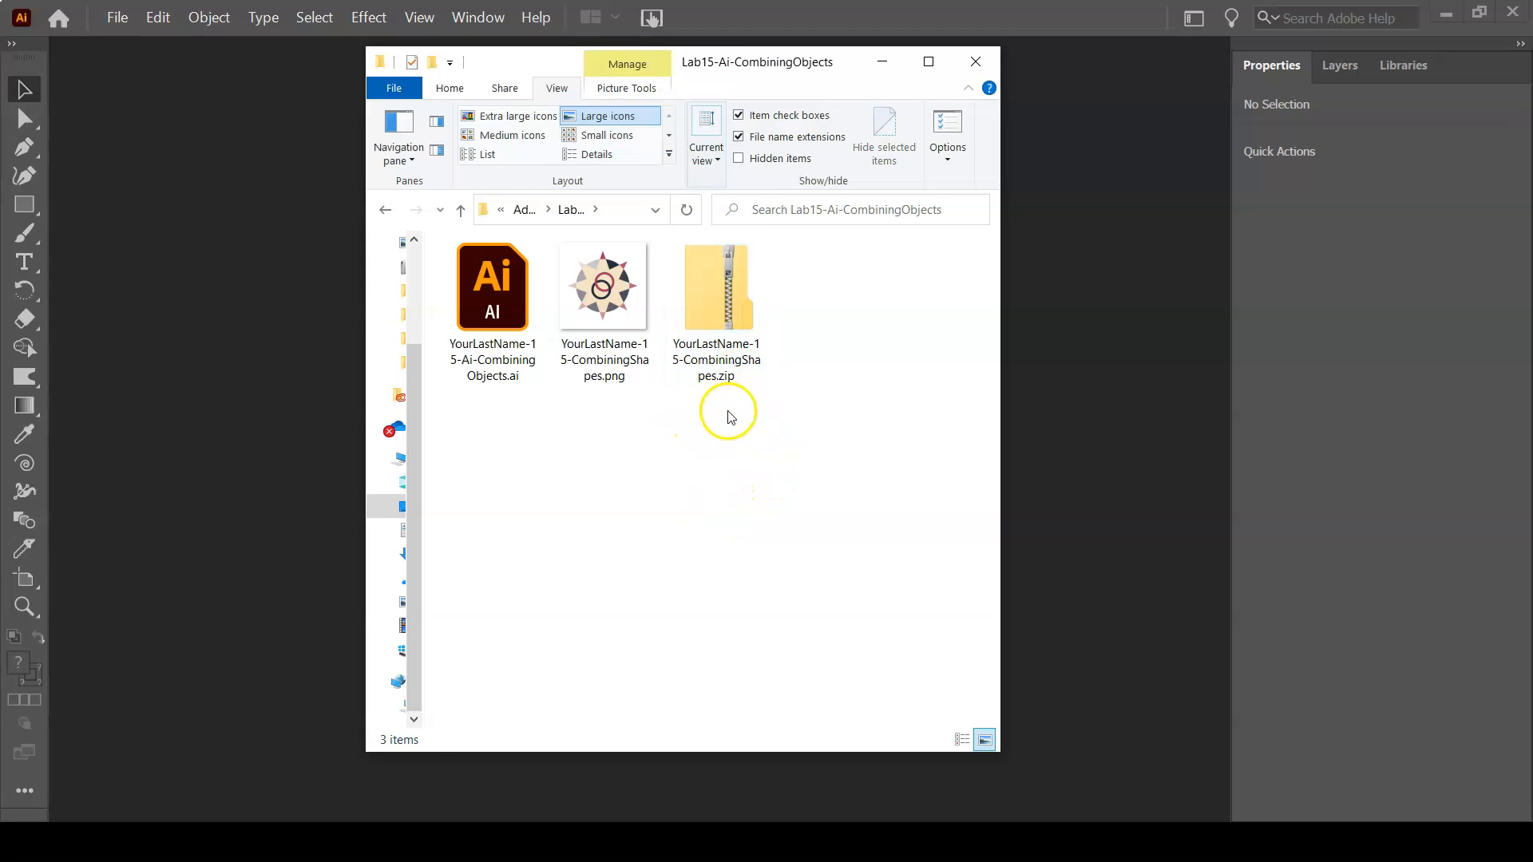